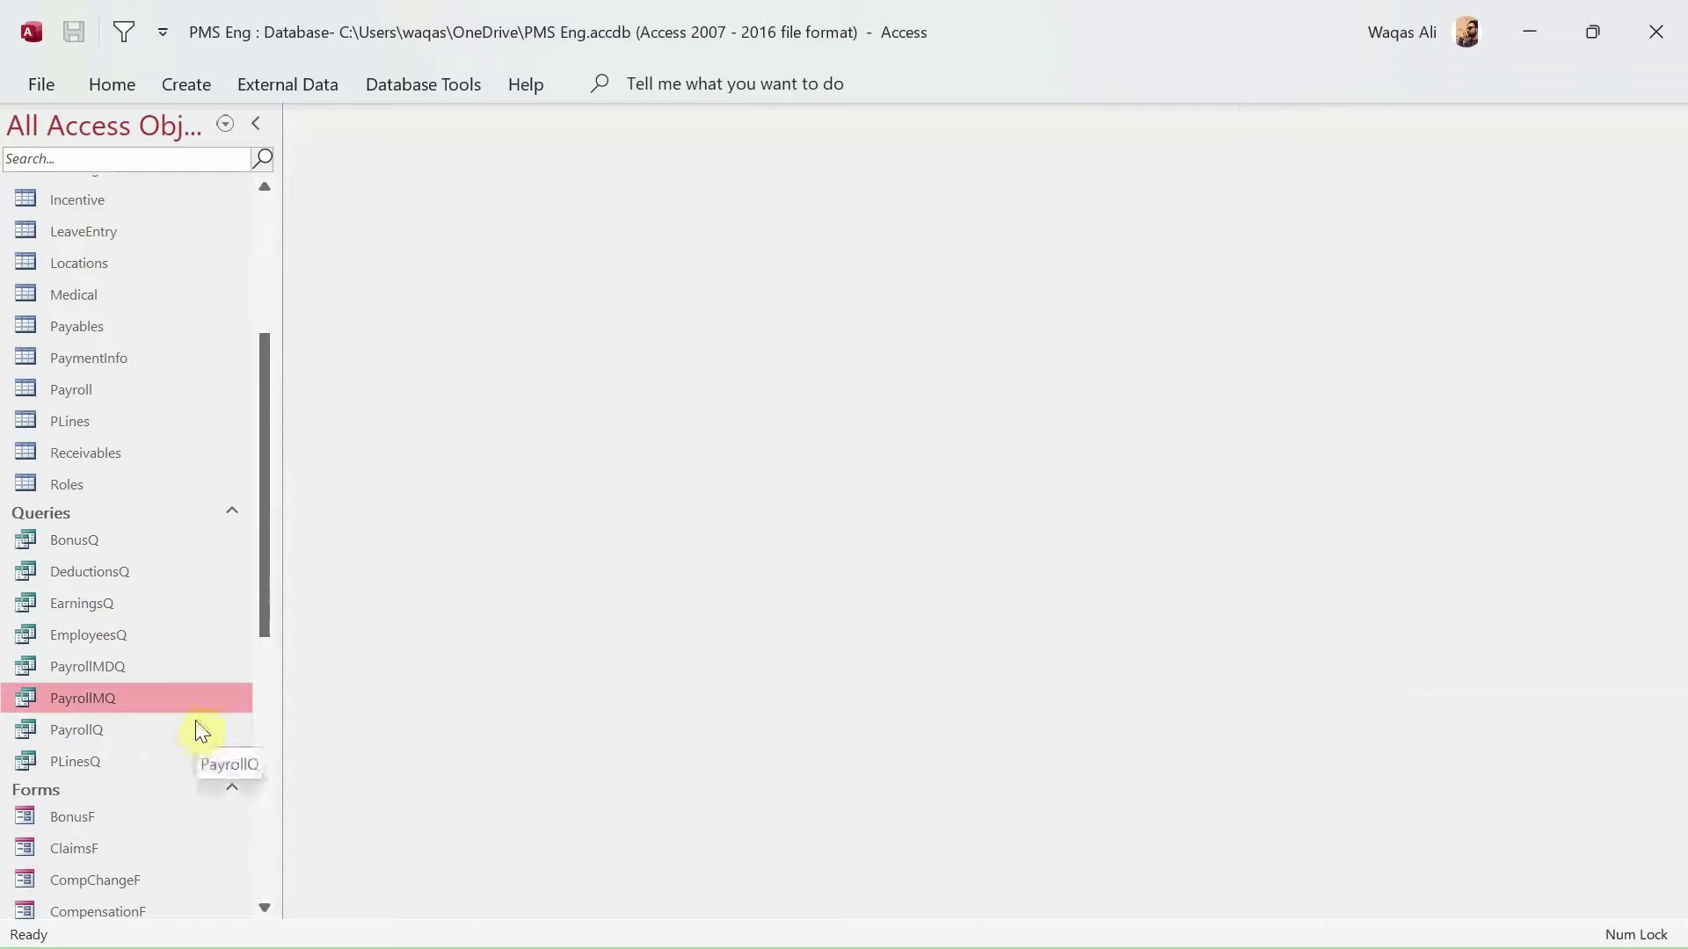
- Scroll the Navigation Pane down to the Reports group listing PayrollMDR and PayrollMR
scroll(197, 721, down, 6)
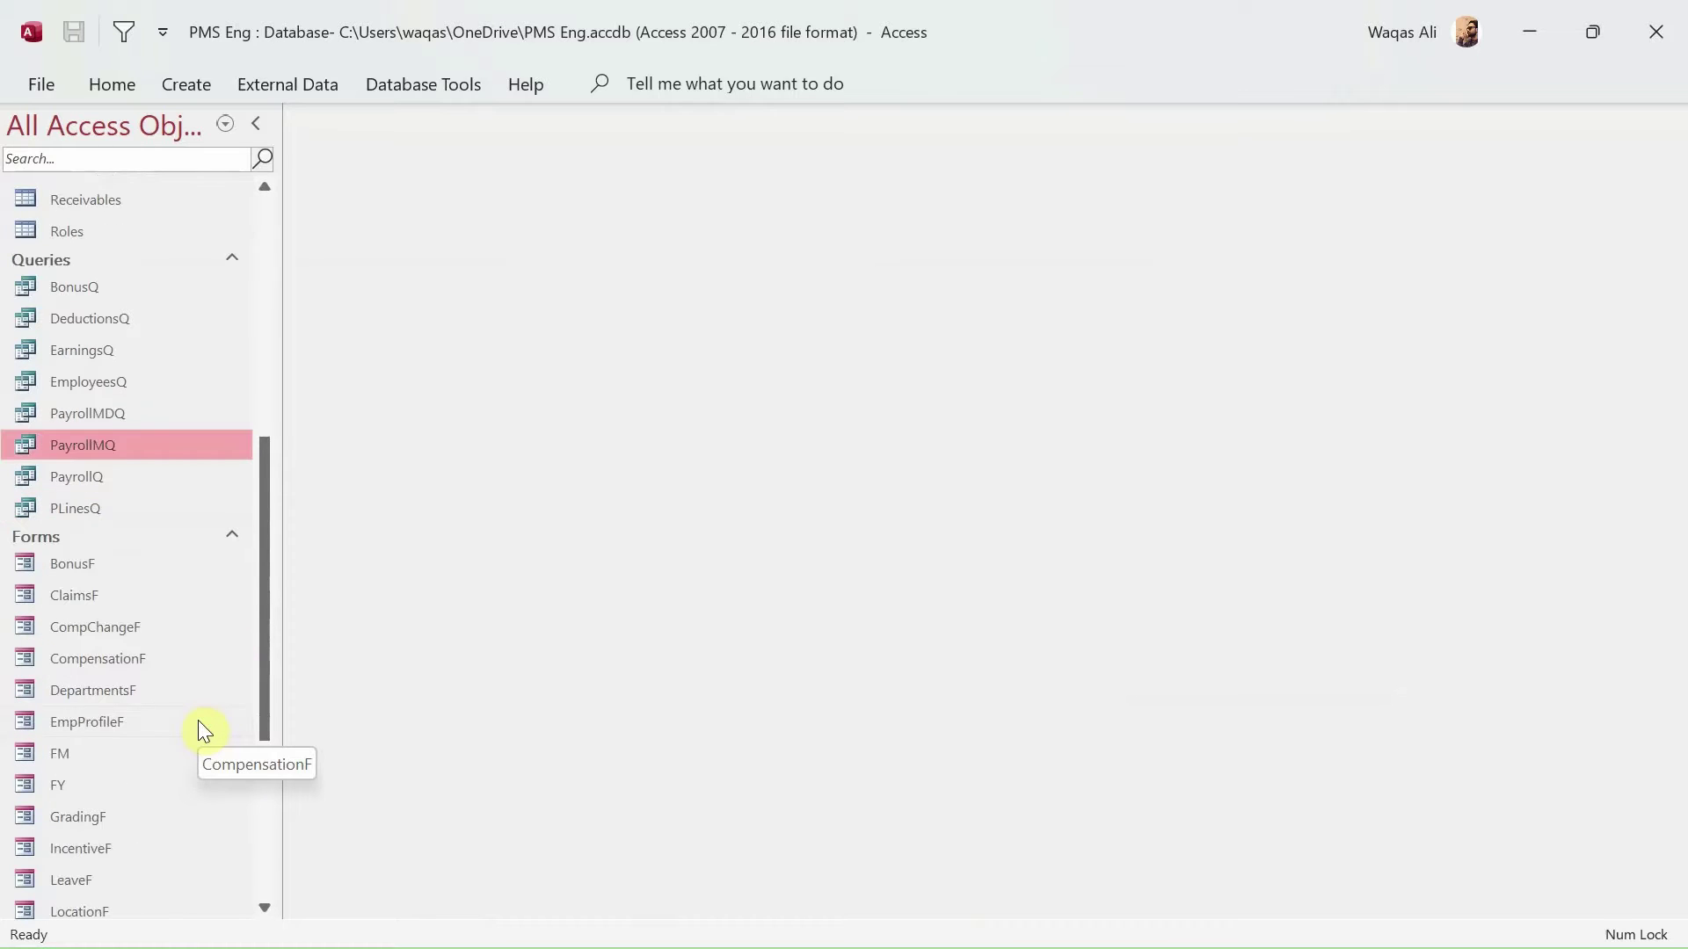
scroll(197, 720, down, 2)
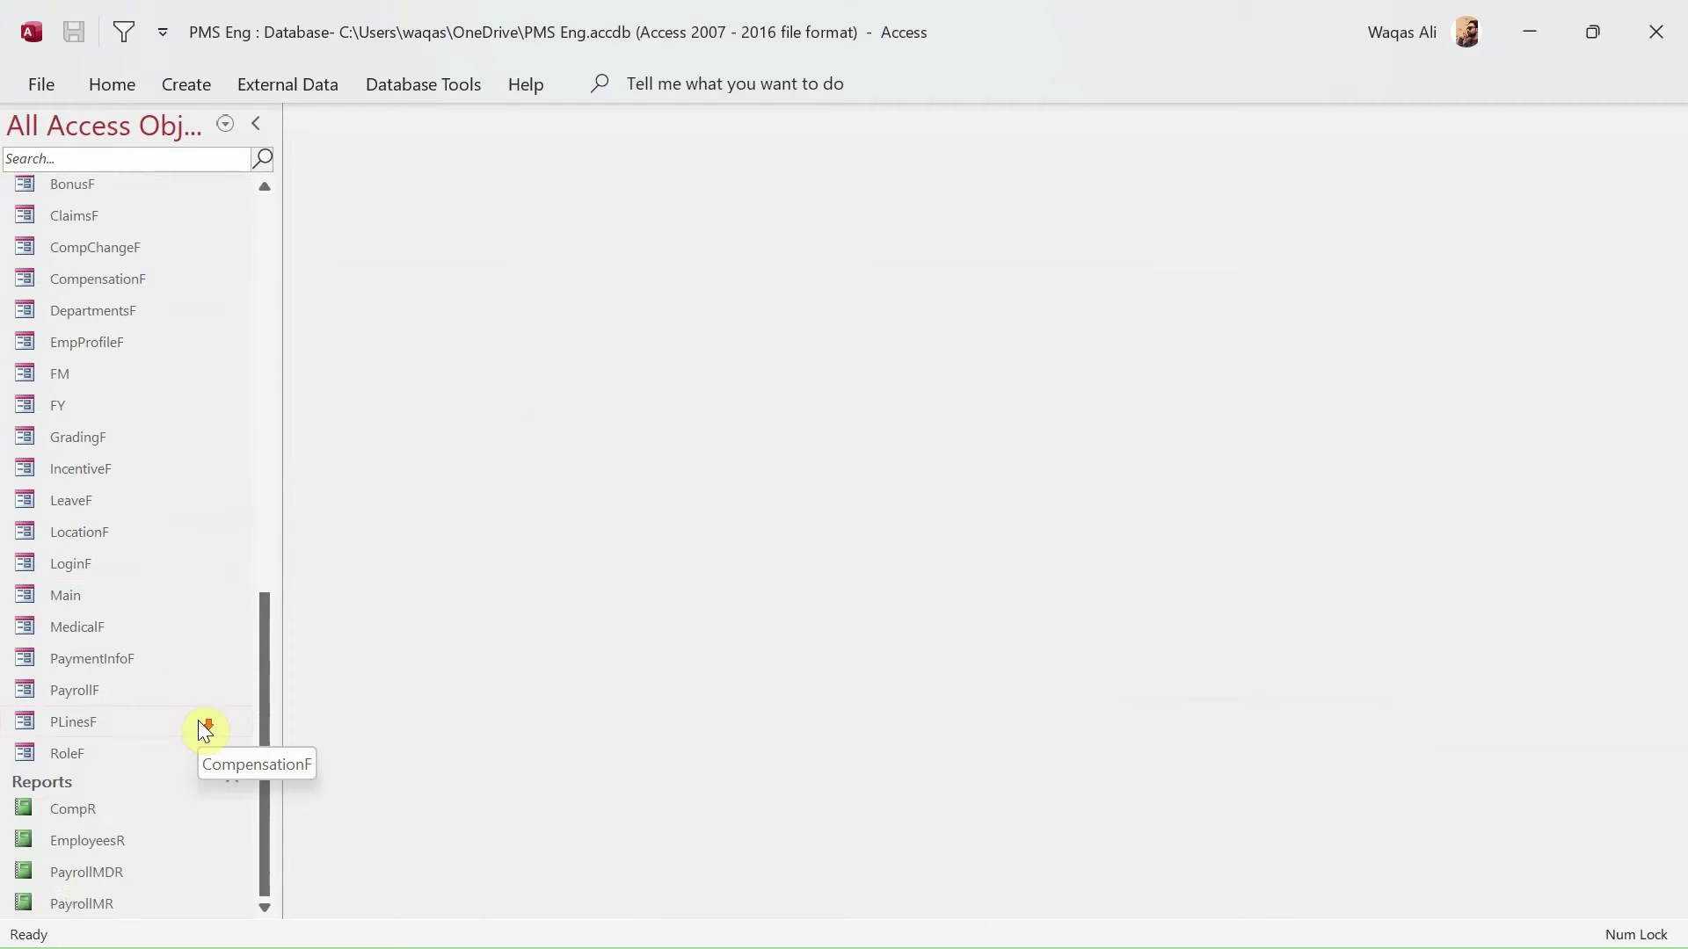
- Run the PayrollMDR report for Payroll ID 8 and highlight its July month value
double_click(118, 868)
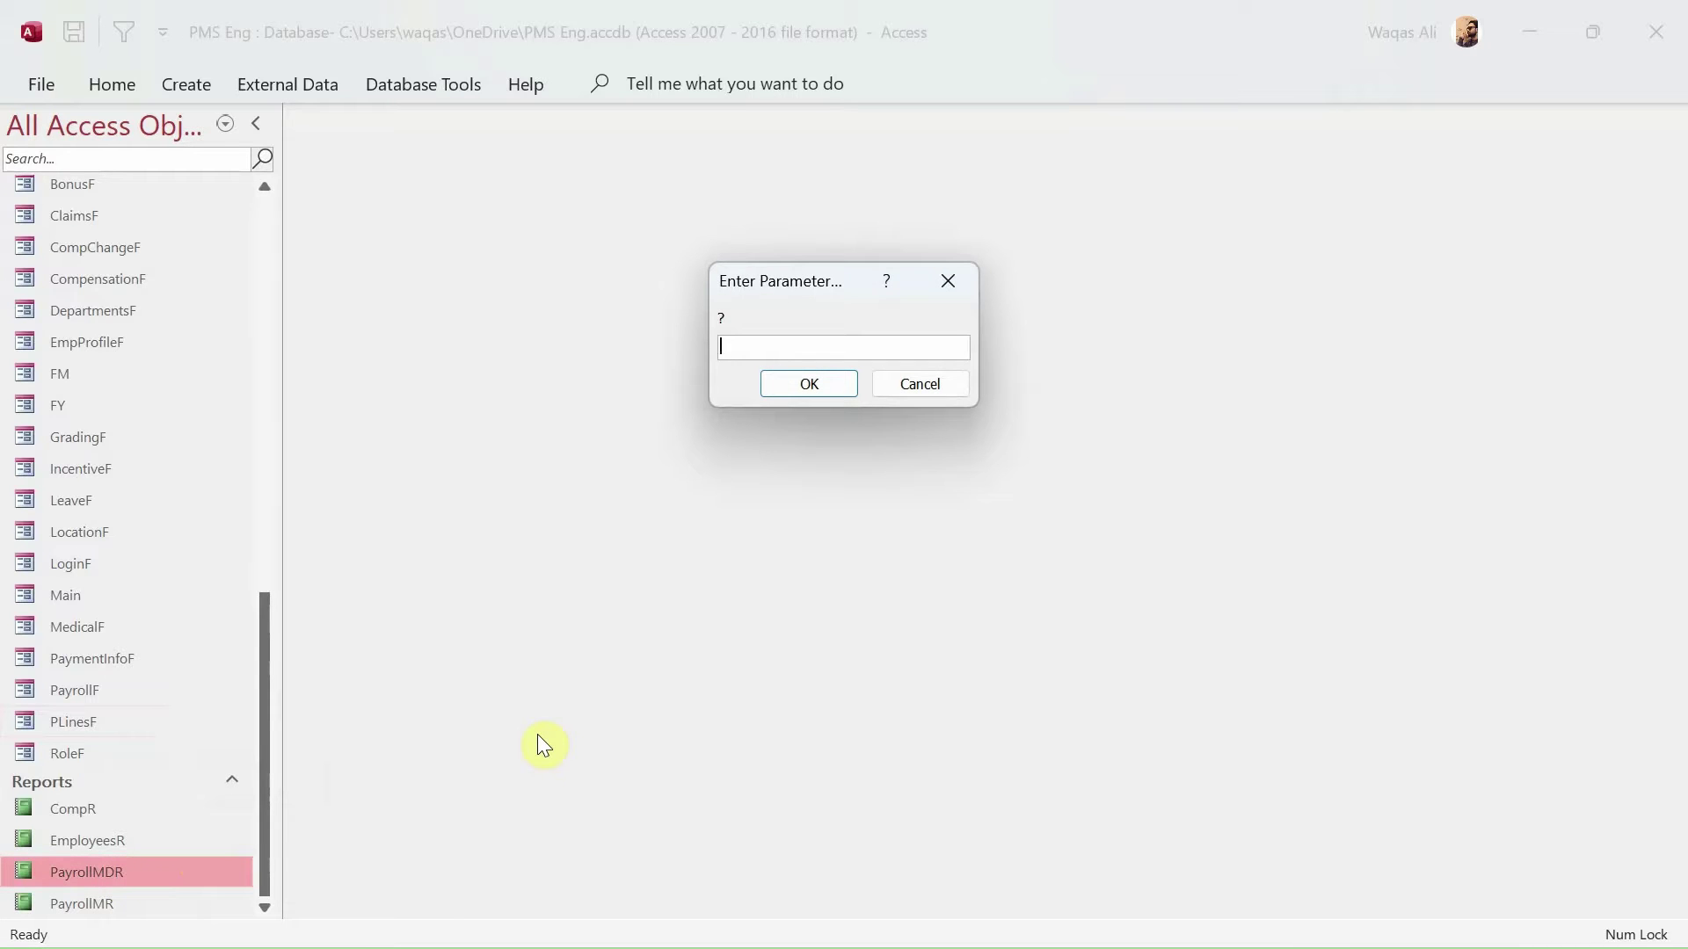
text(8)
key(Return)
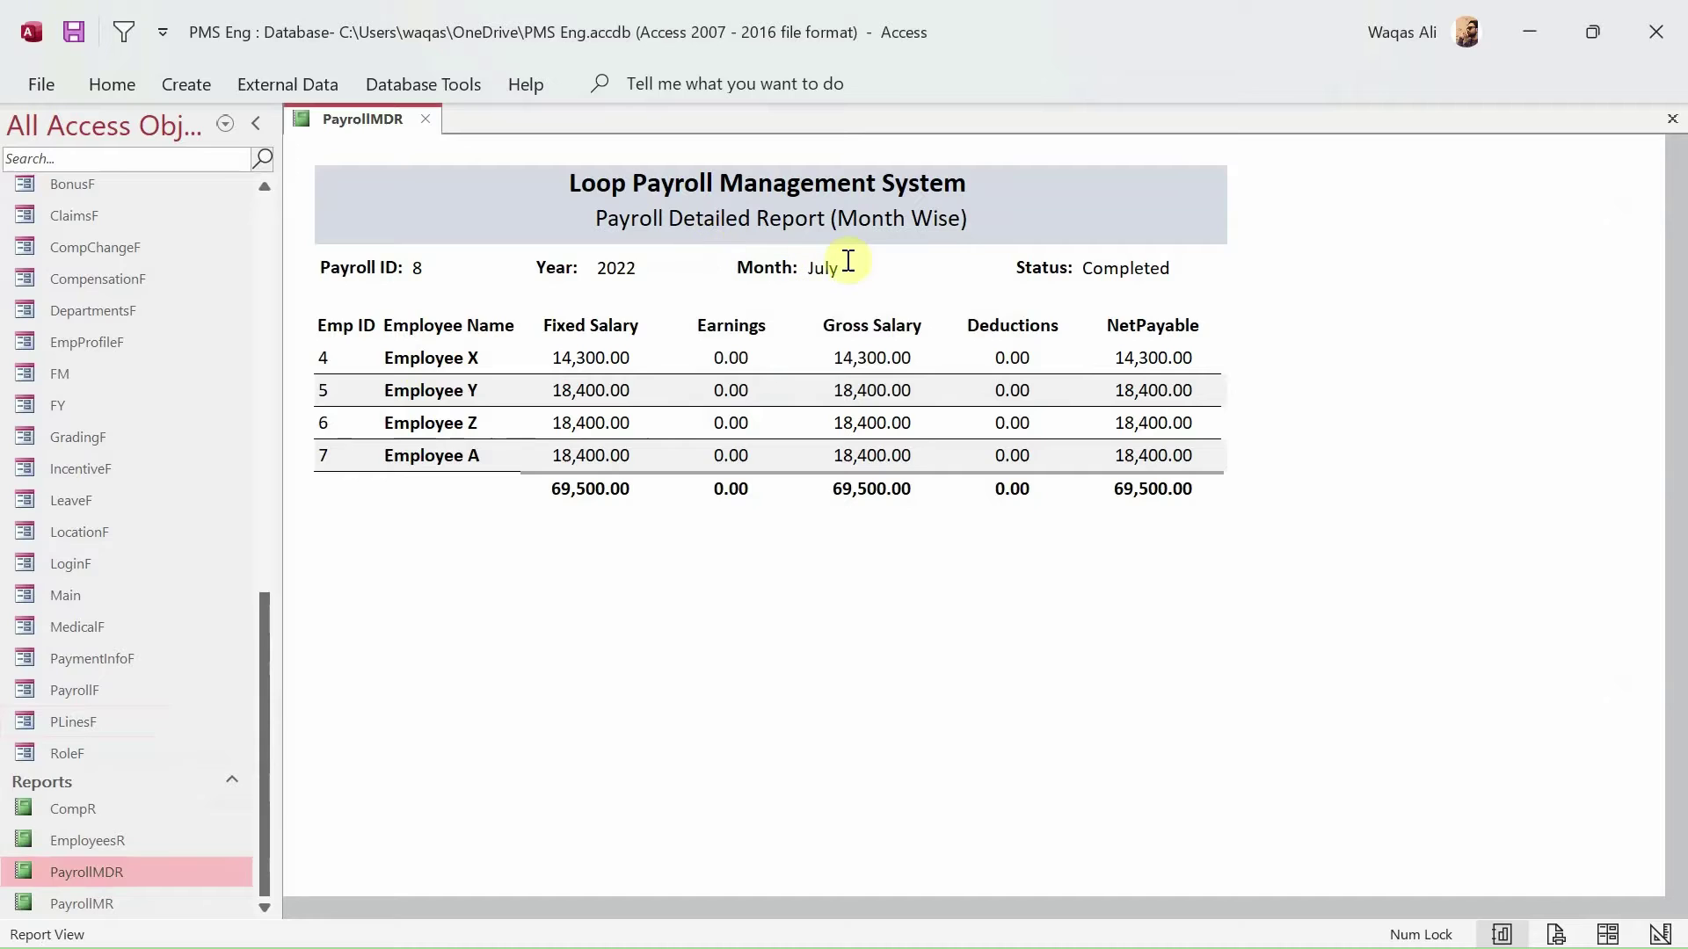
drag(840, 265, 807, 265)
- Close PayrollMDR, then inspect and close the PayrollMDQ query's Design View
click(430, 120)
scroll(215, 589, up, 6)
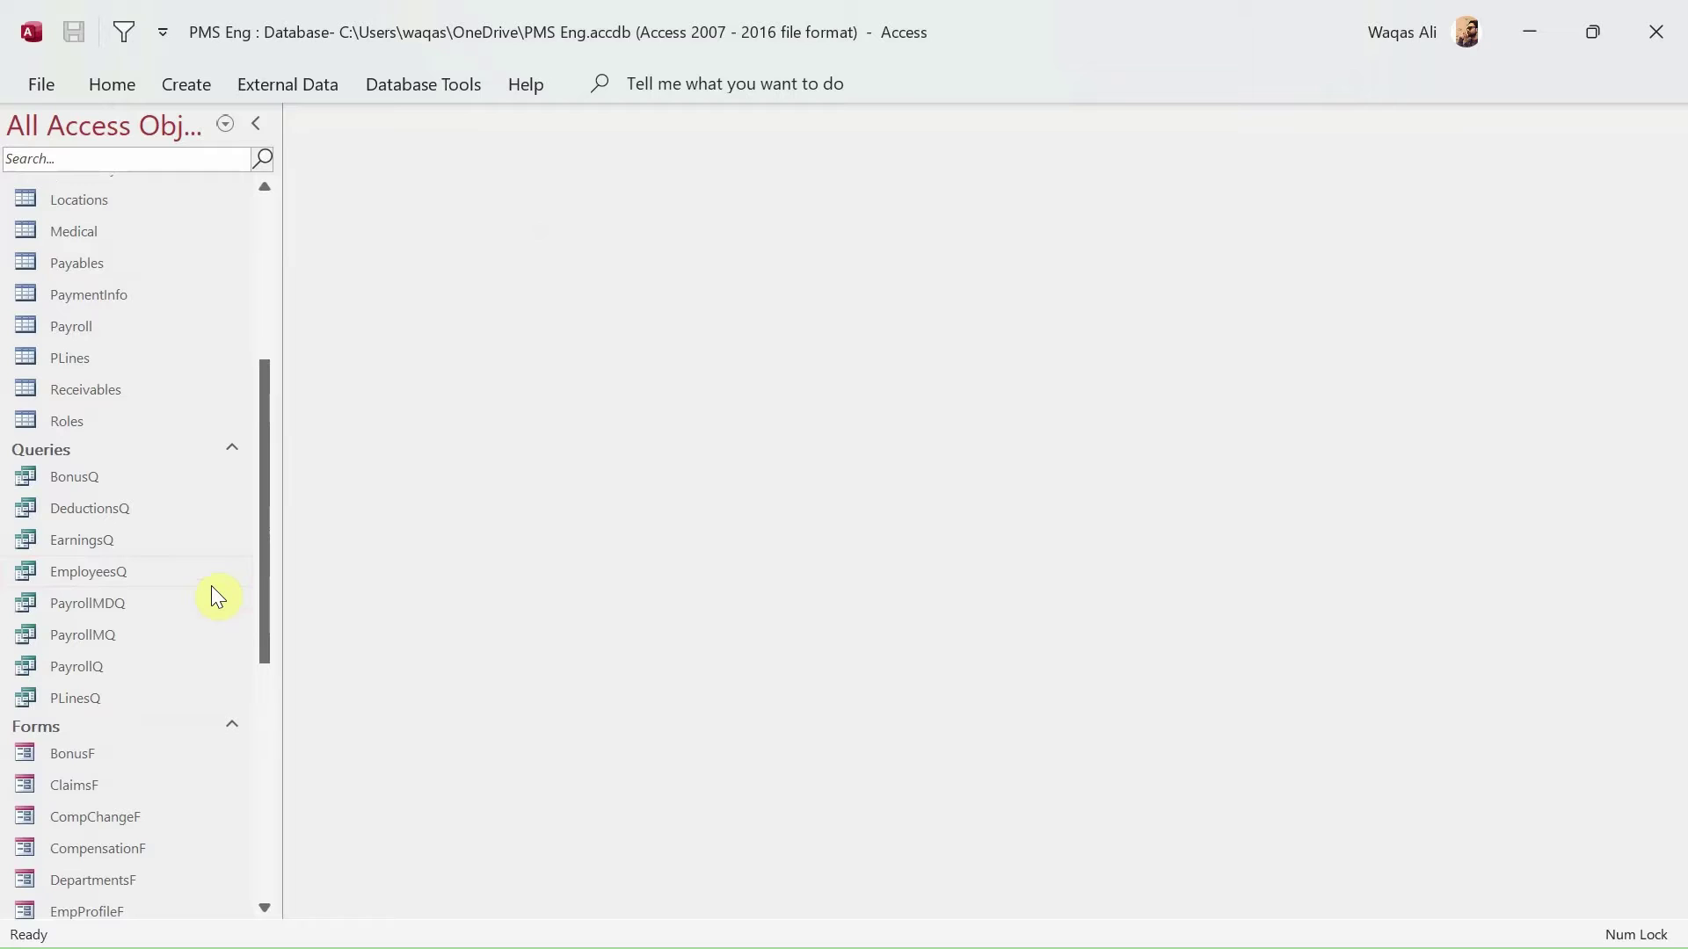
right_click(103, 605)
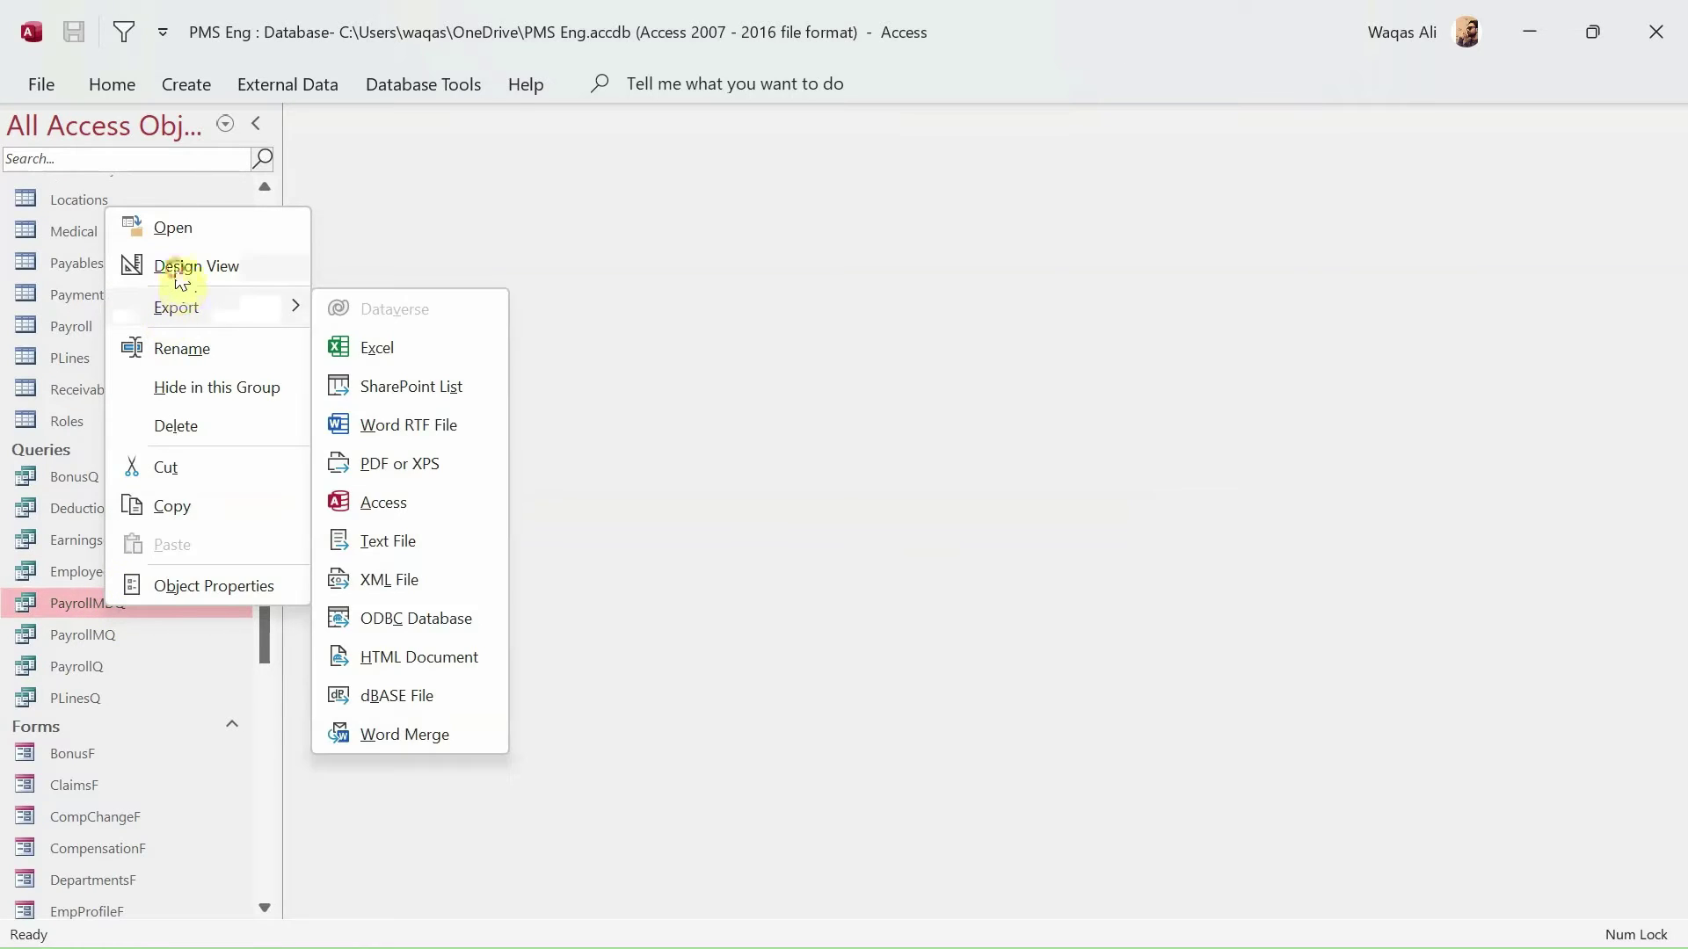
click(173, 267)
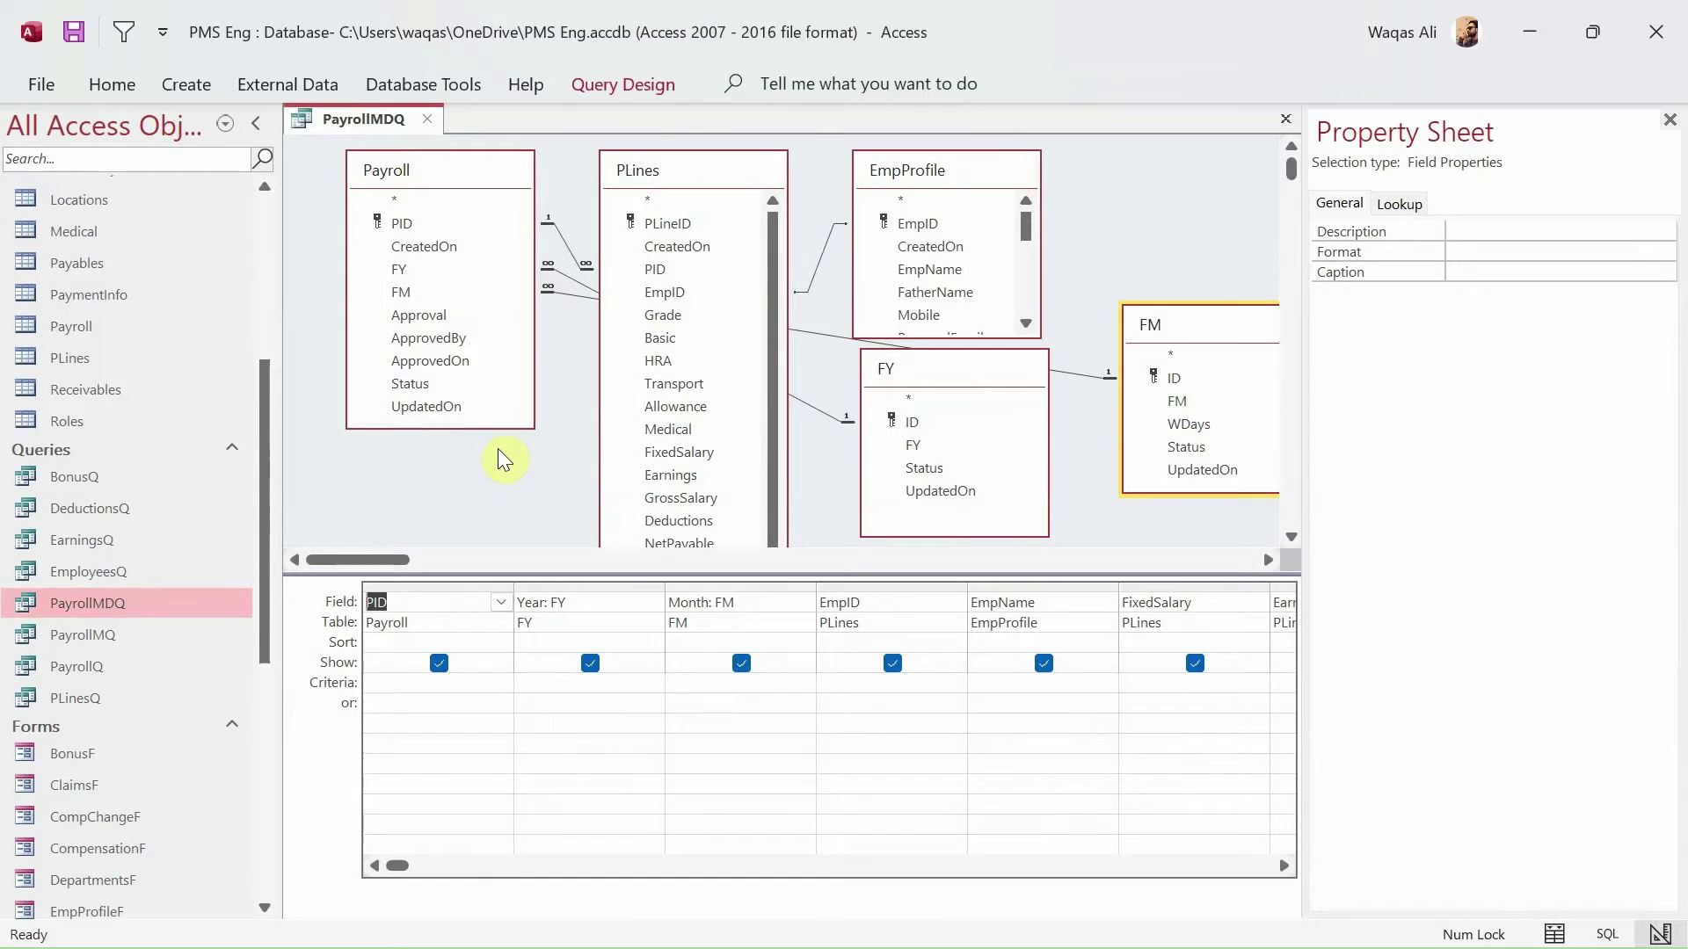
click(1670, 119)
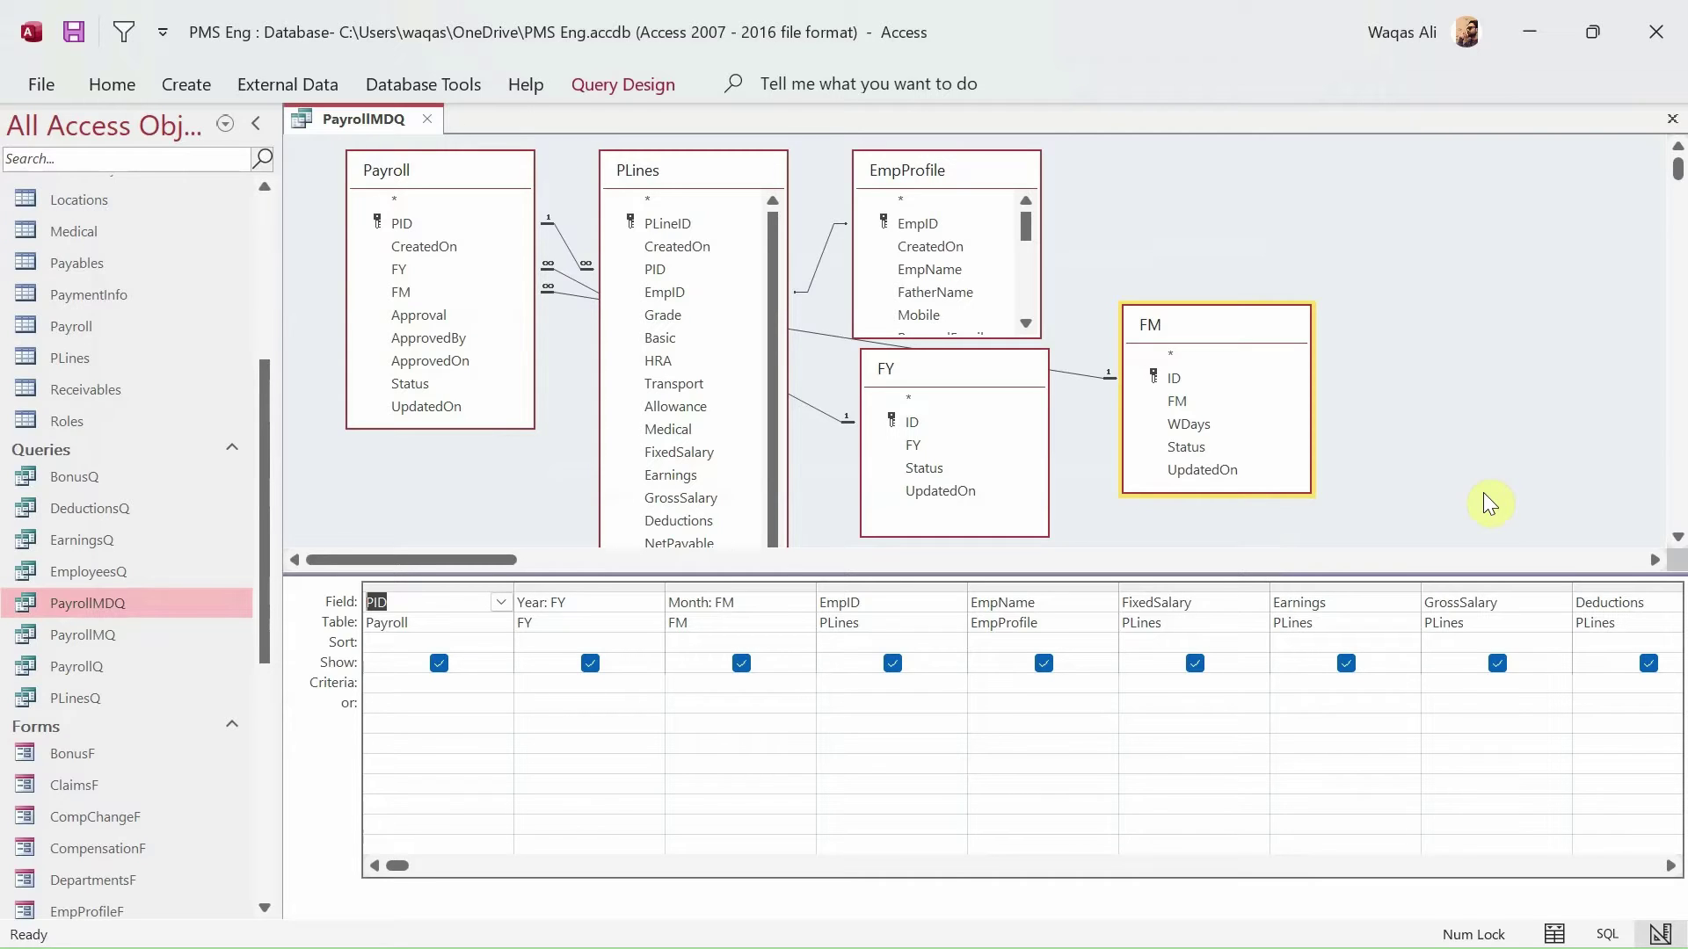
click(425, 119)
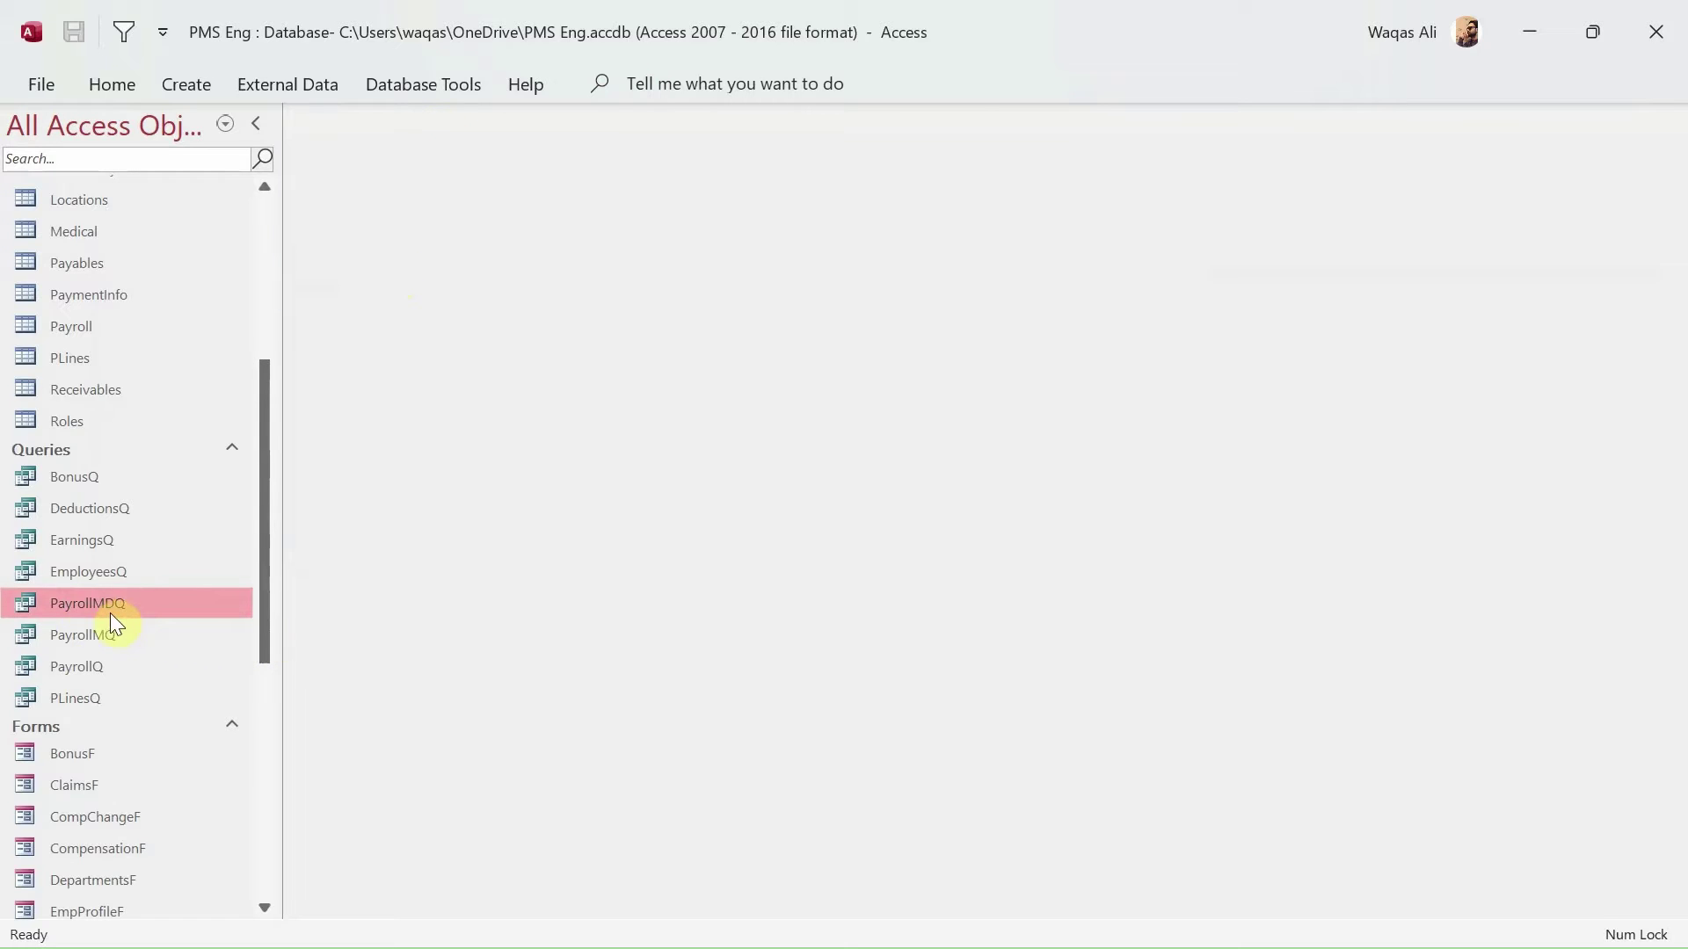
- Copy and paste the PayrollMDQ query, renaming the duplicate to PayrollEmpQ
right_click(85, 605)
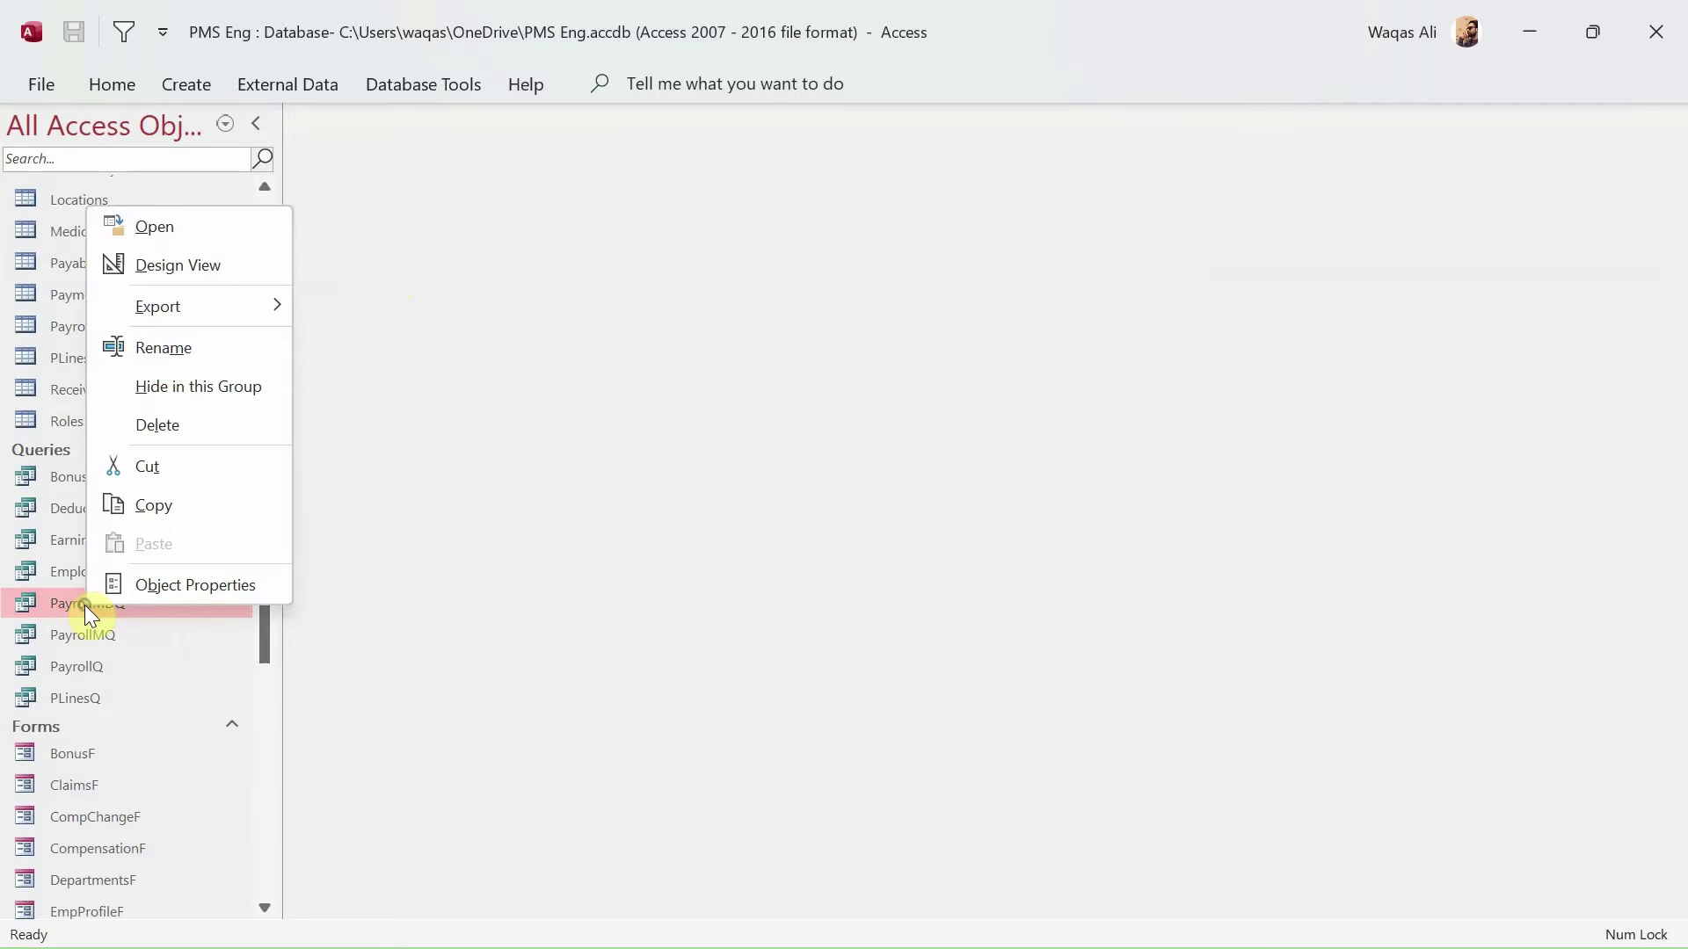
click(152, 510)
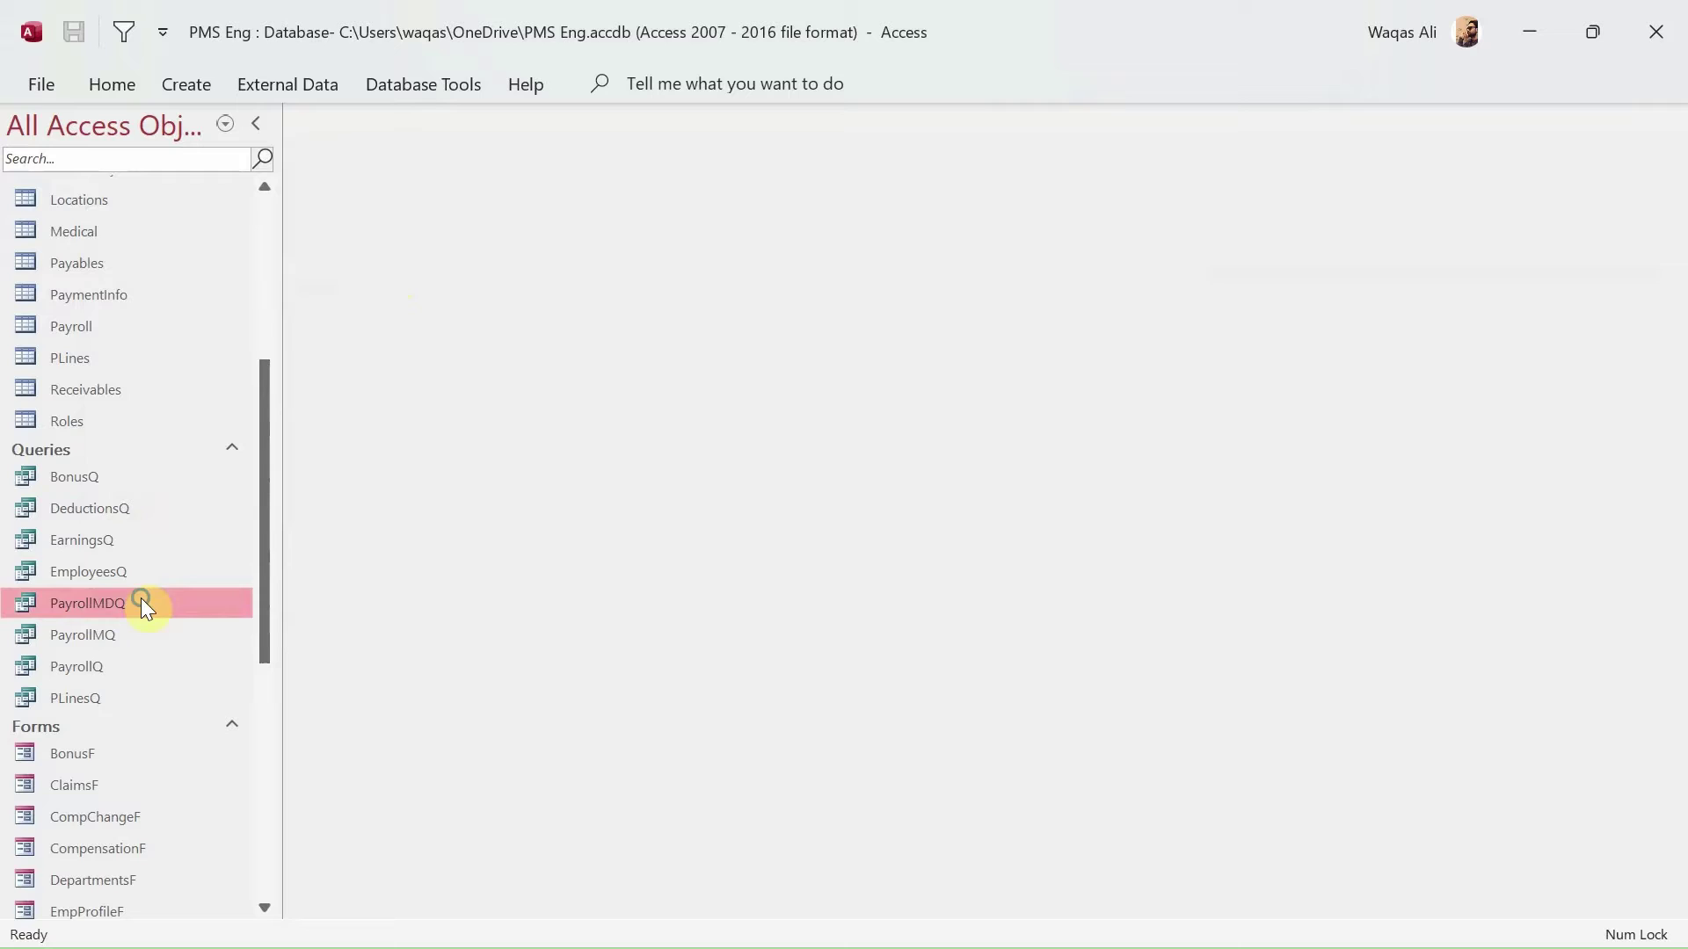
right_click(141, 600)
click(203, 537)
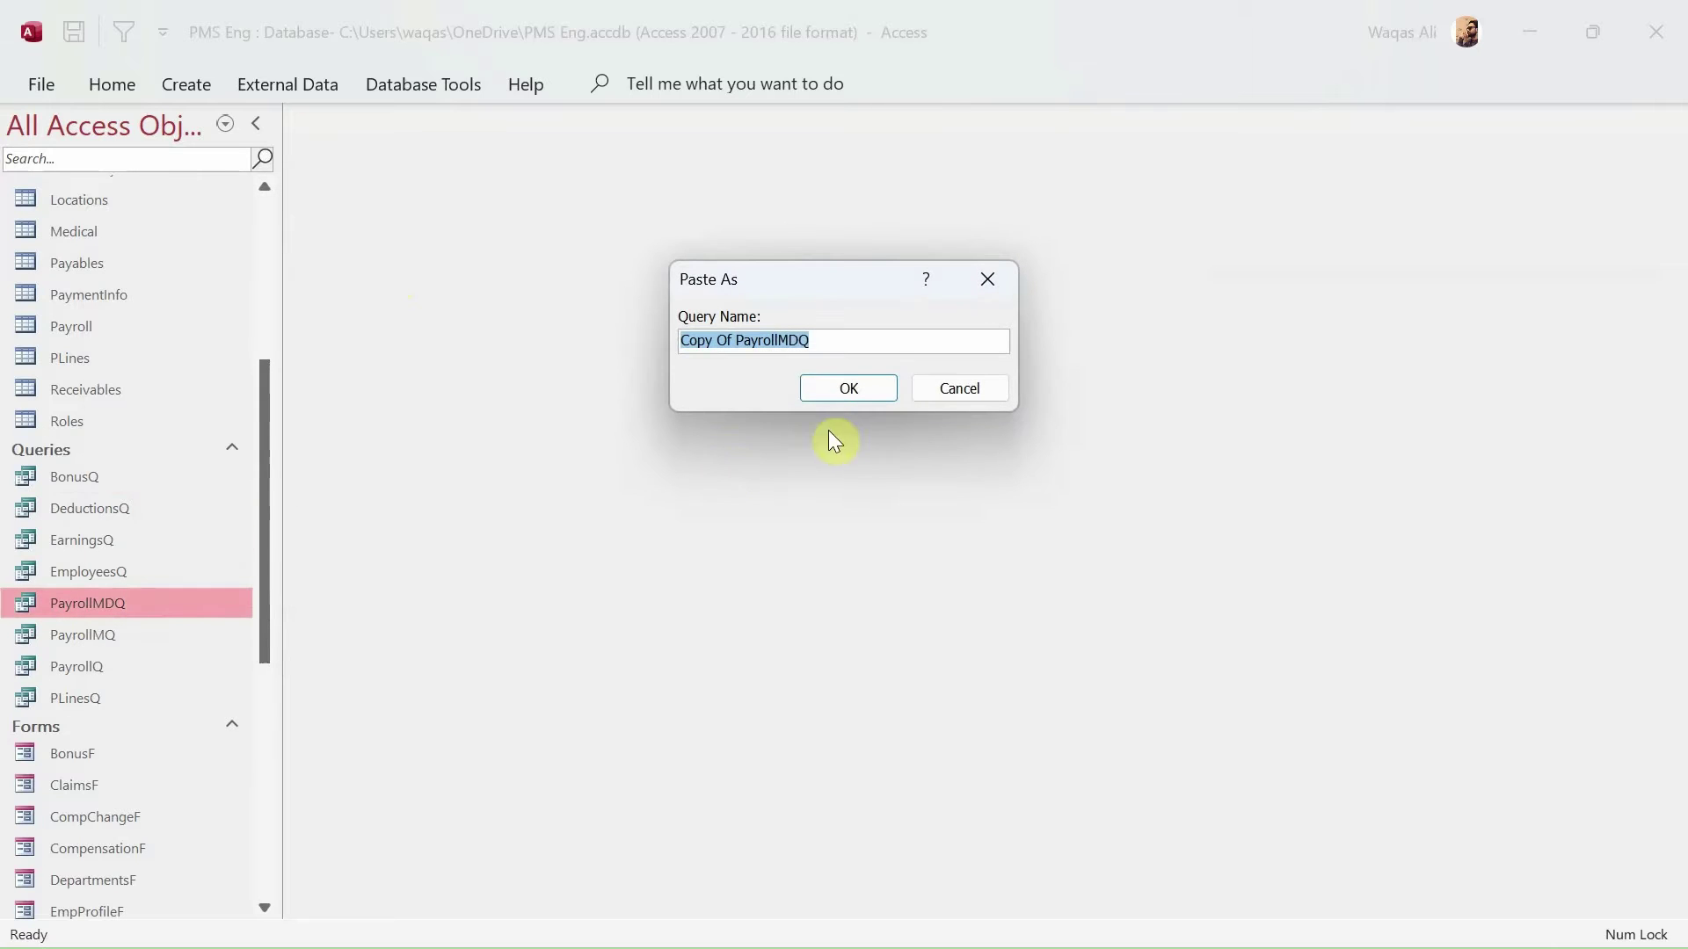
drag(738, 341, 601, 337)
key(BackSpace)
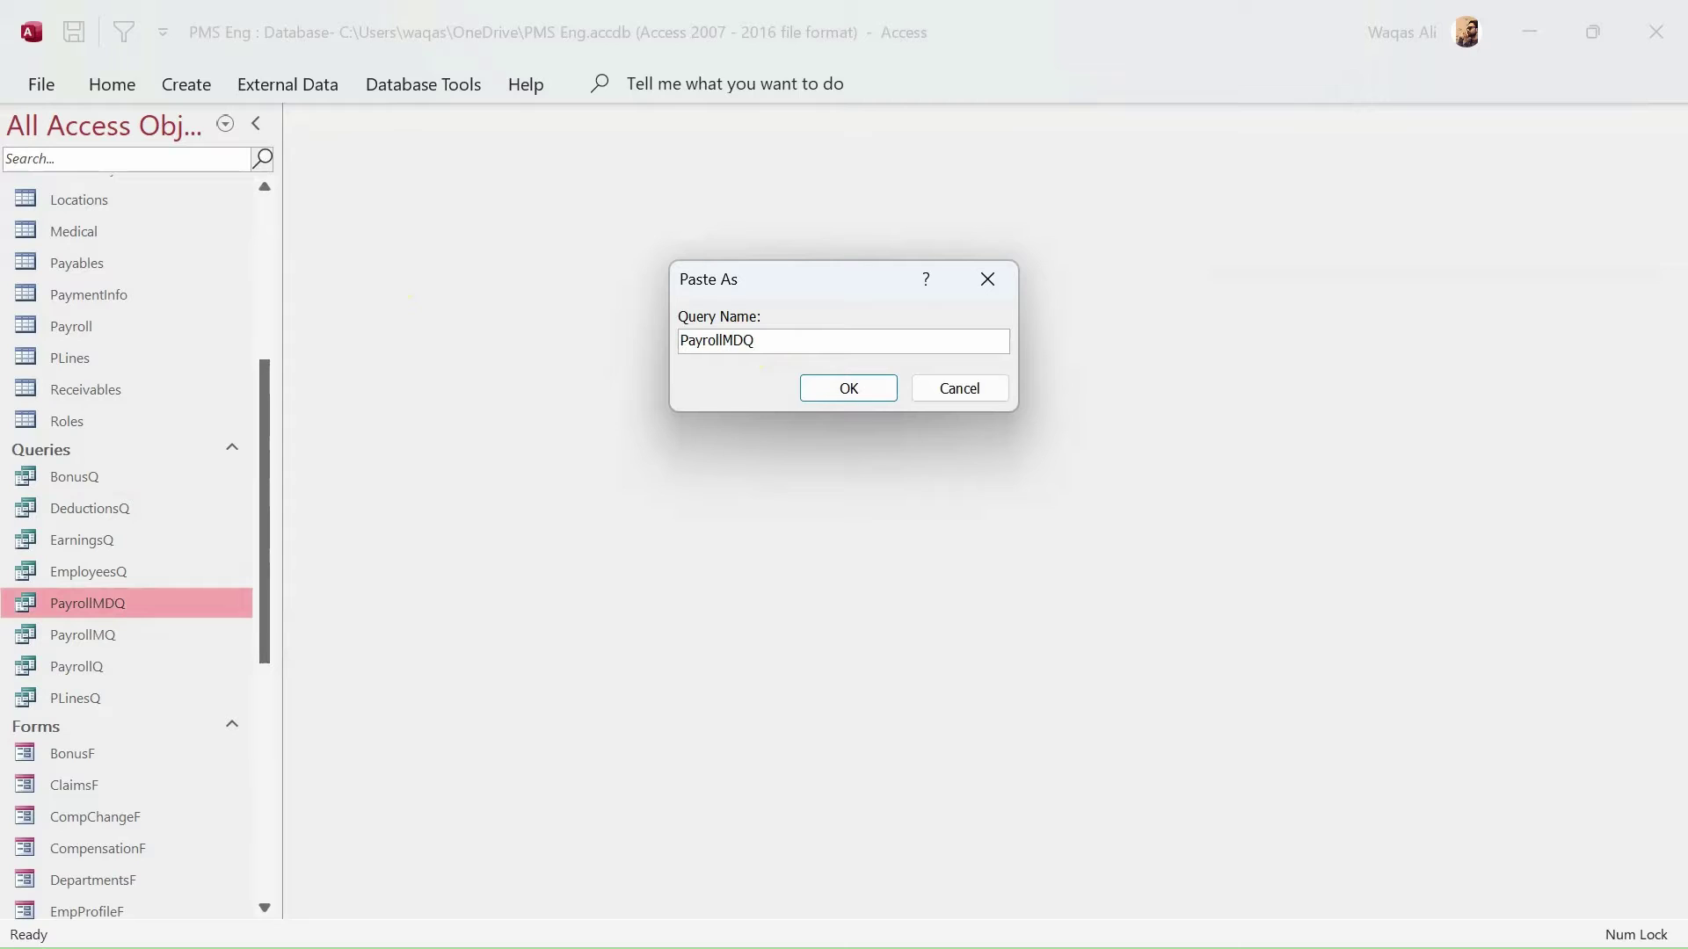
click(744, 340)
key(BackSpace)
key(BackSpace)
text(Emp)
key(Return)
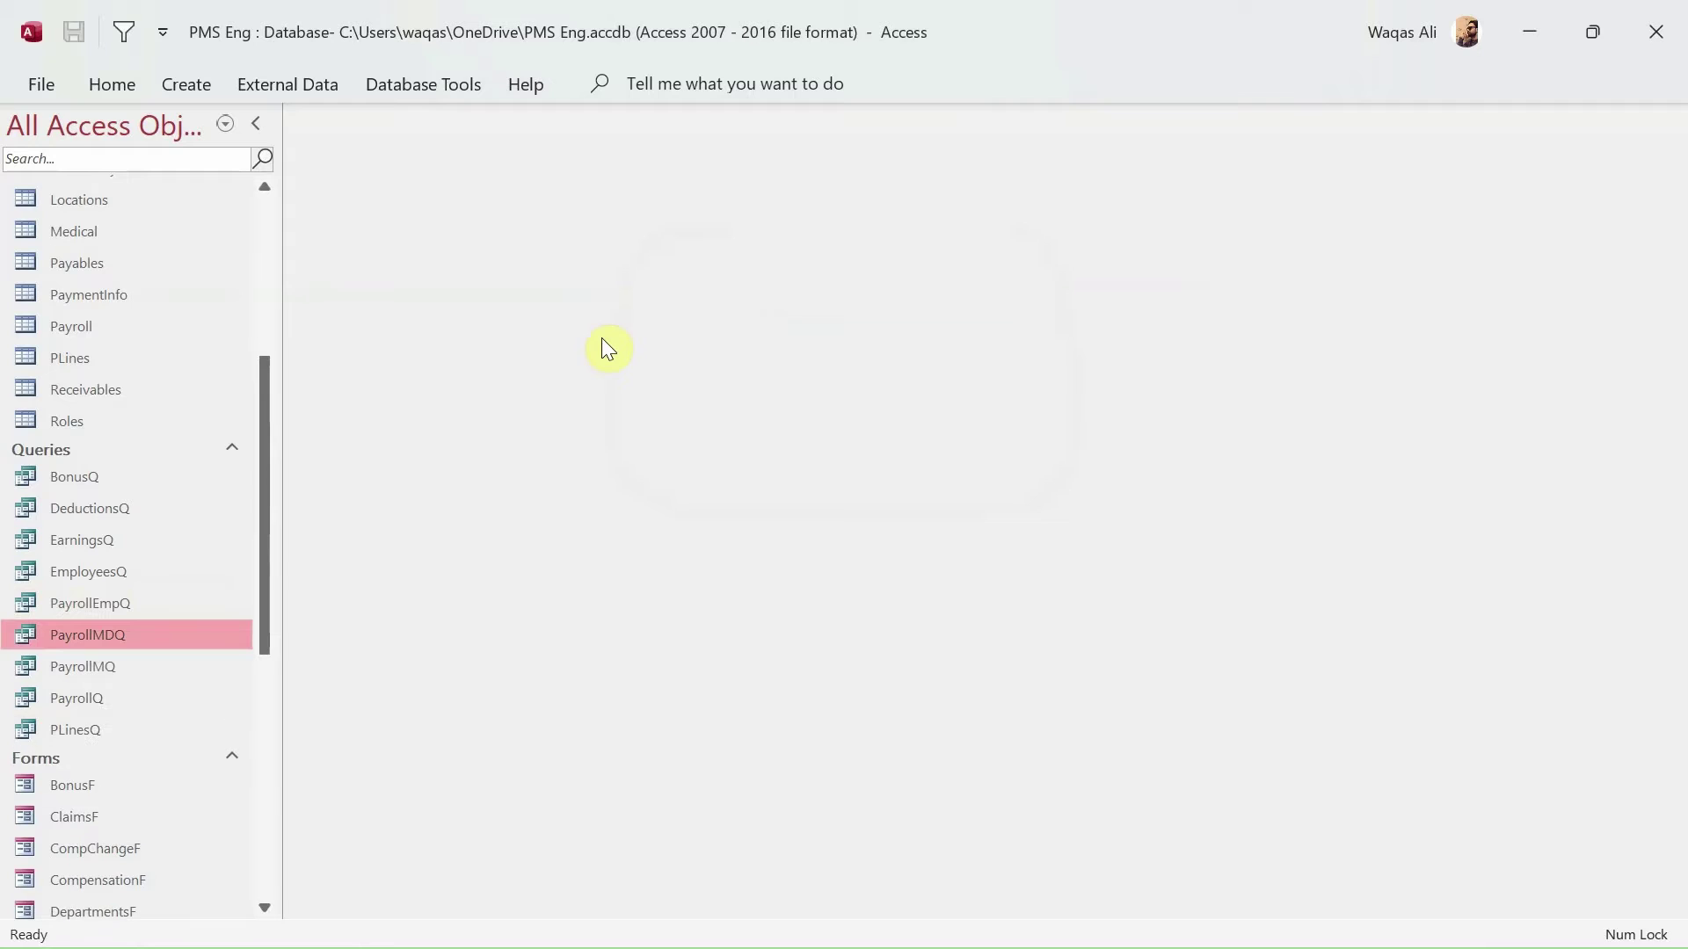
click(179, 601)
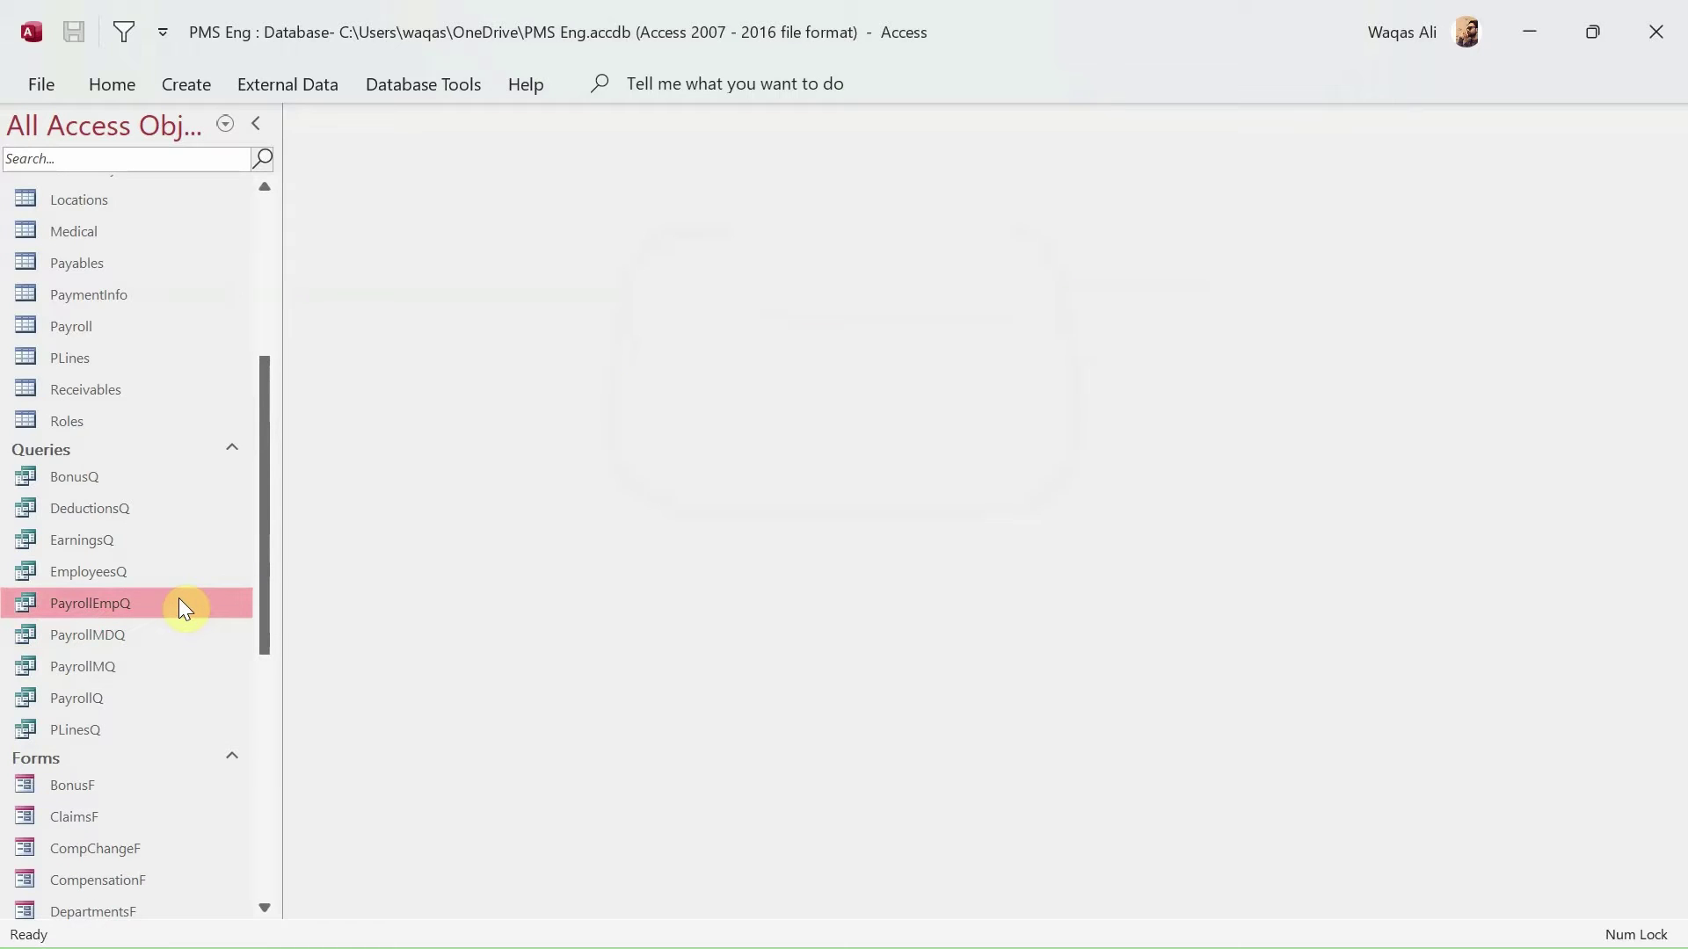
- Open PayrollEmpQ in Design View and delete the [?] criterion under FM
right_click(179, 603)
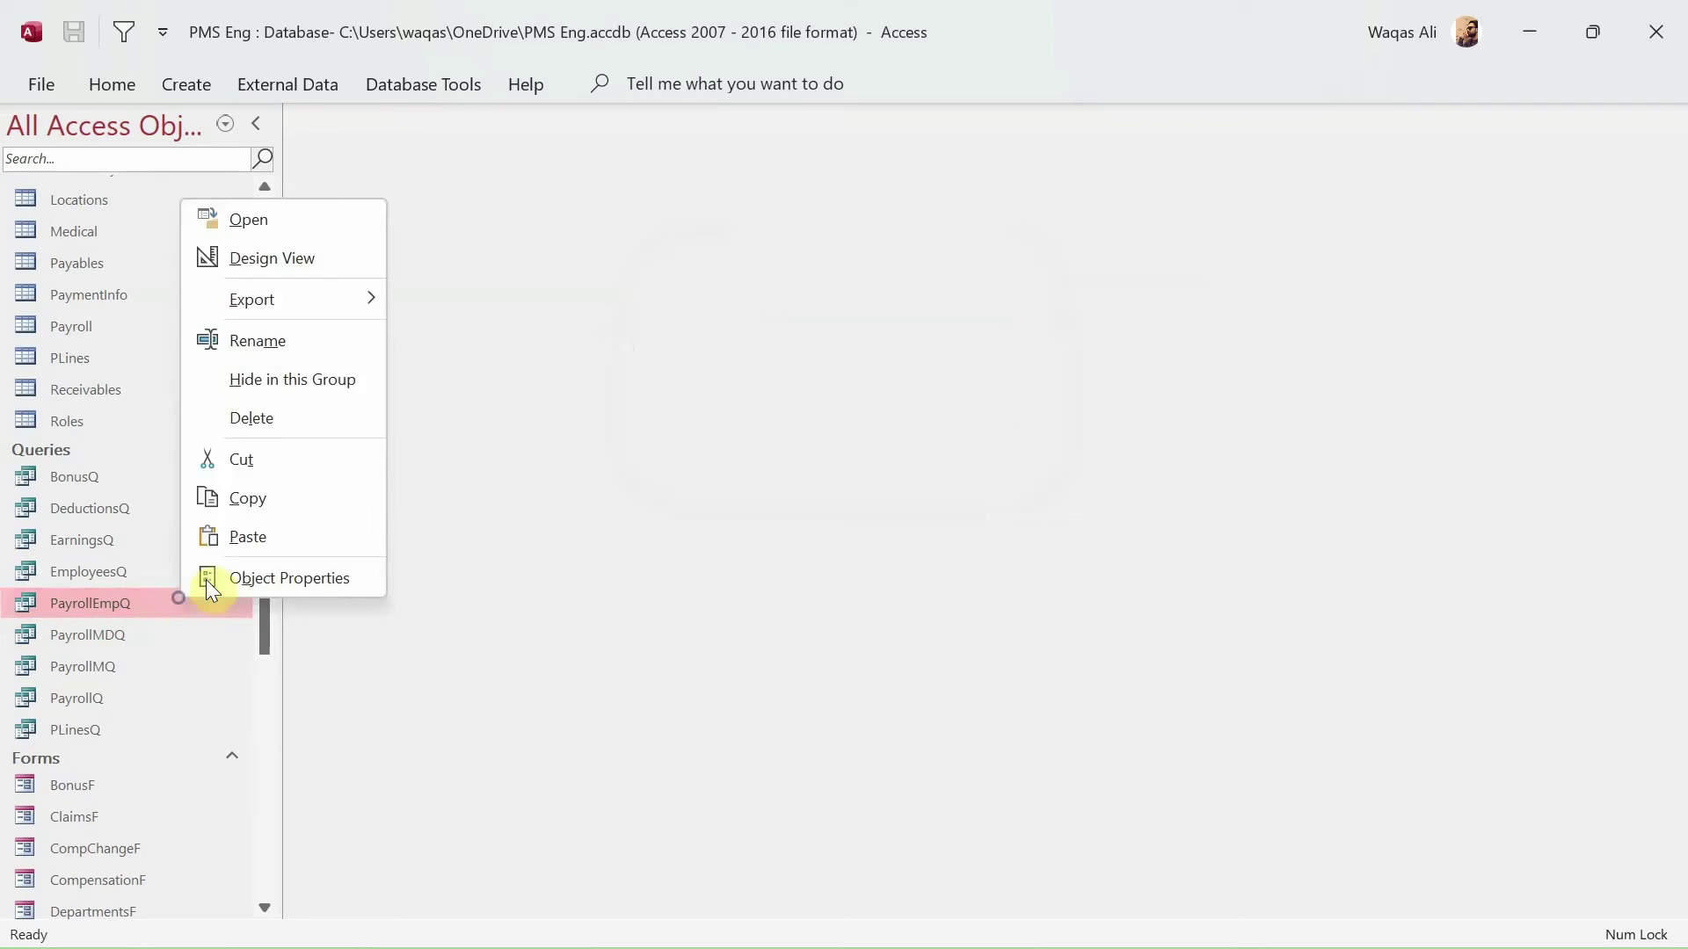
click(315, 261)
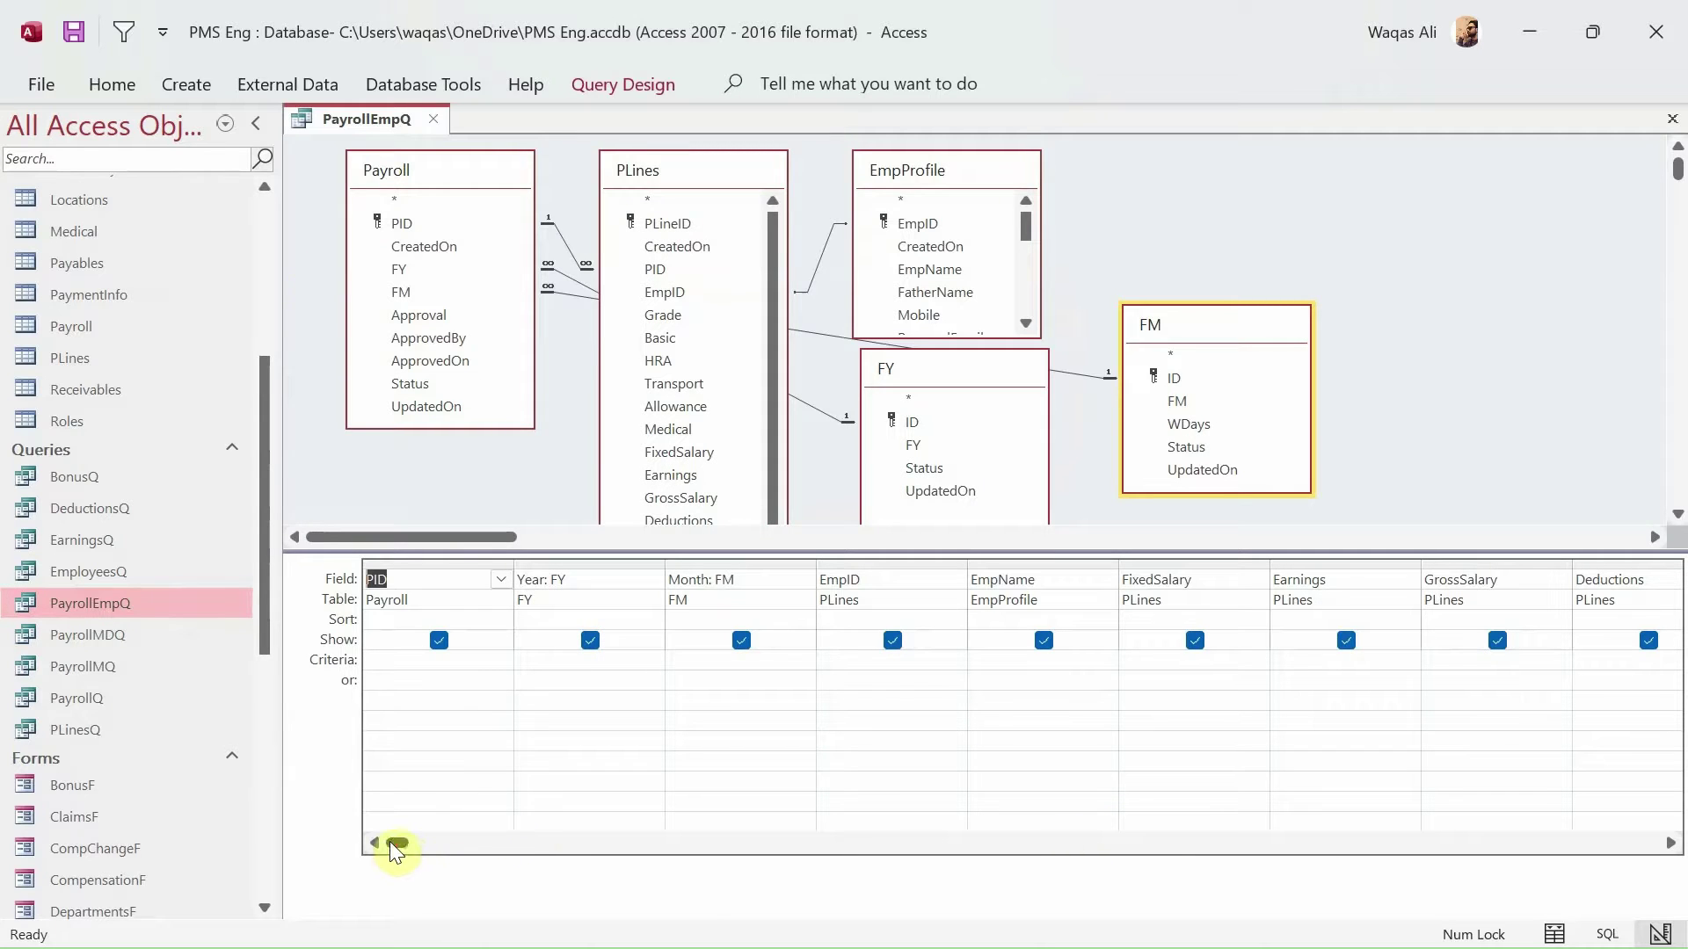
drag(393, 842, 1209, 896)
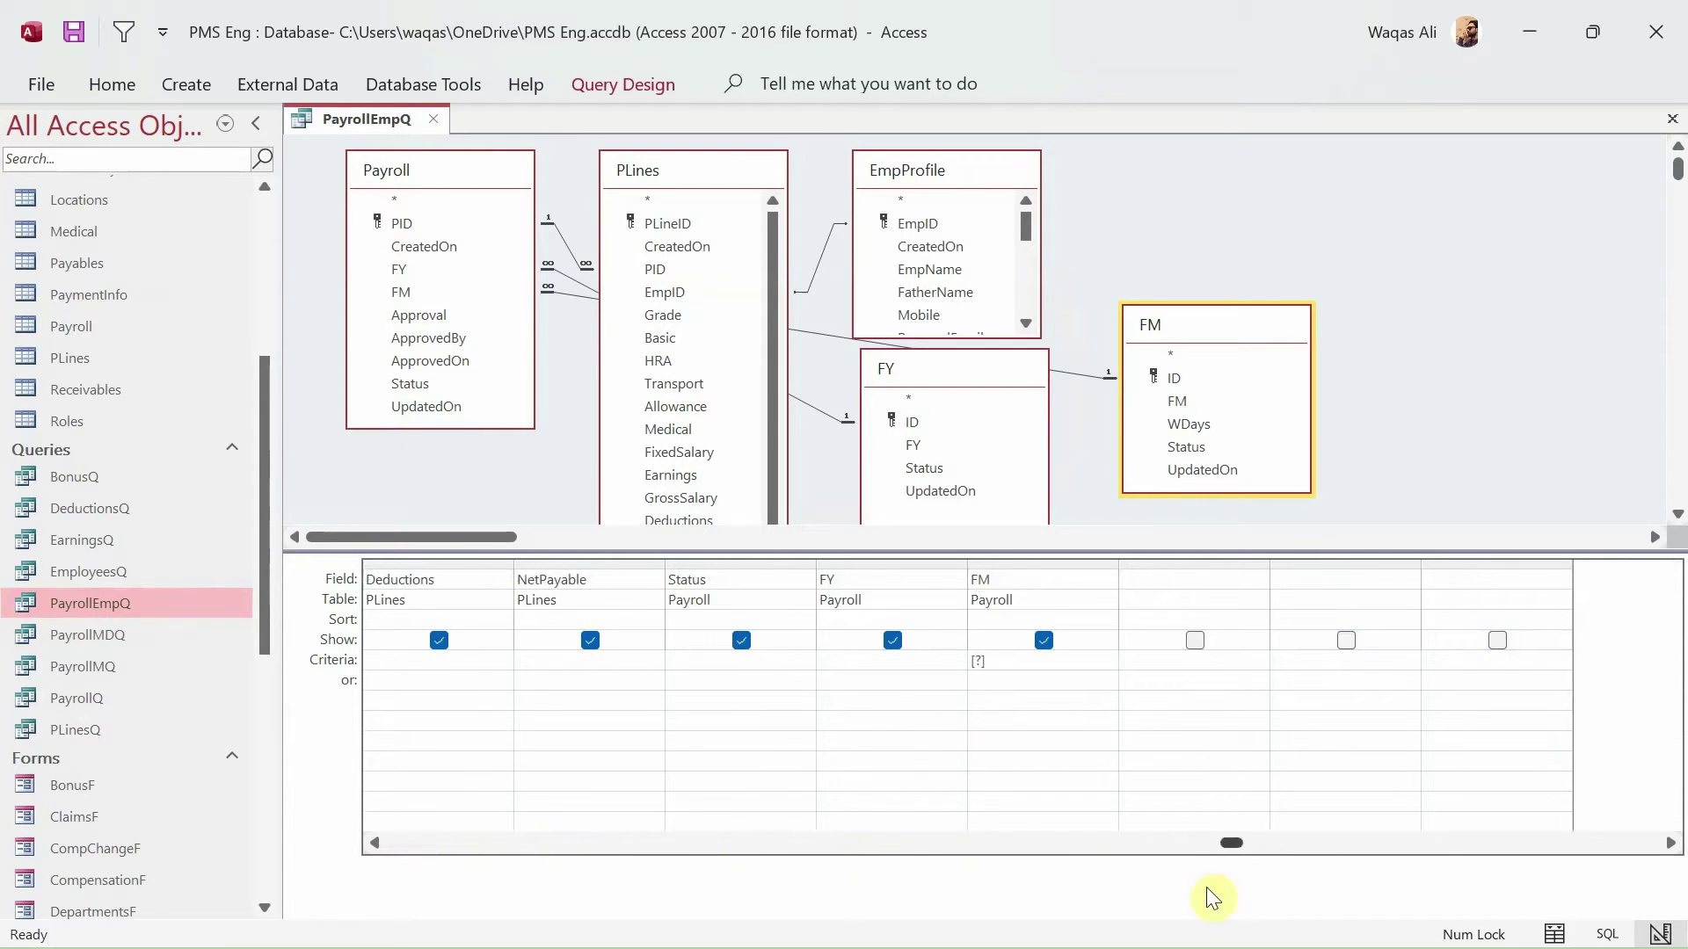
double_click(986, 662)
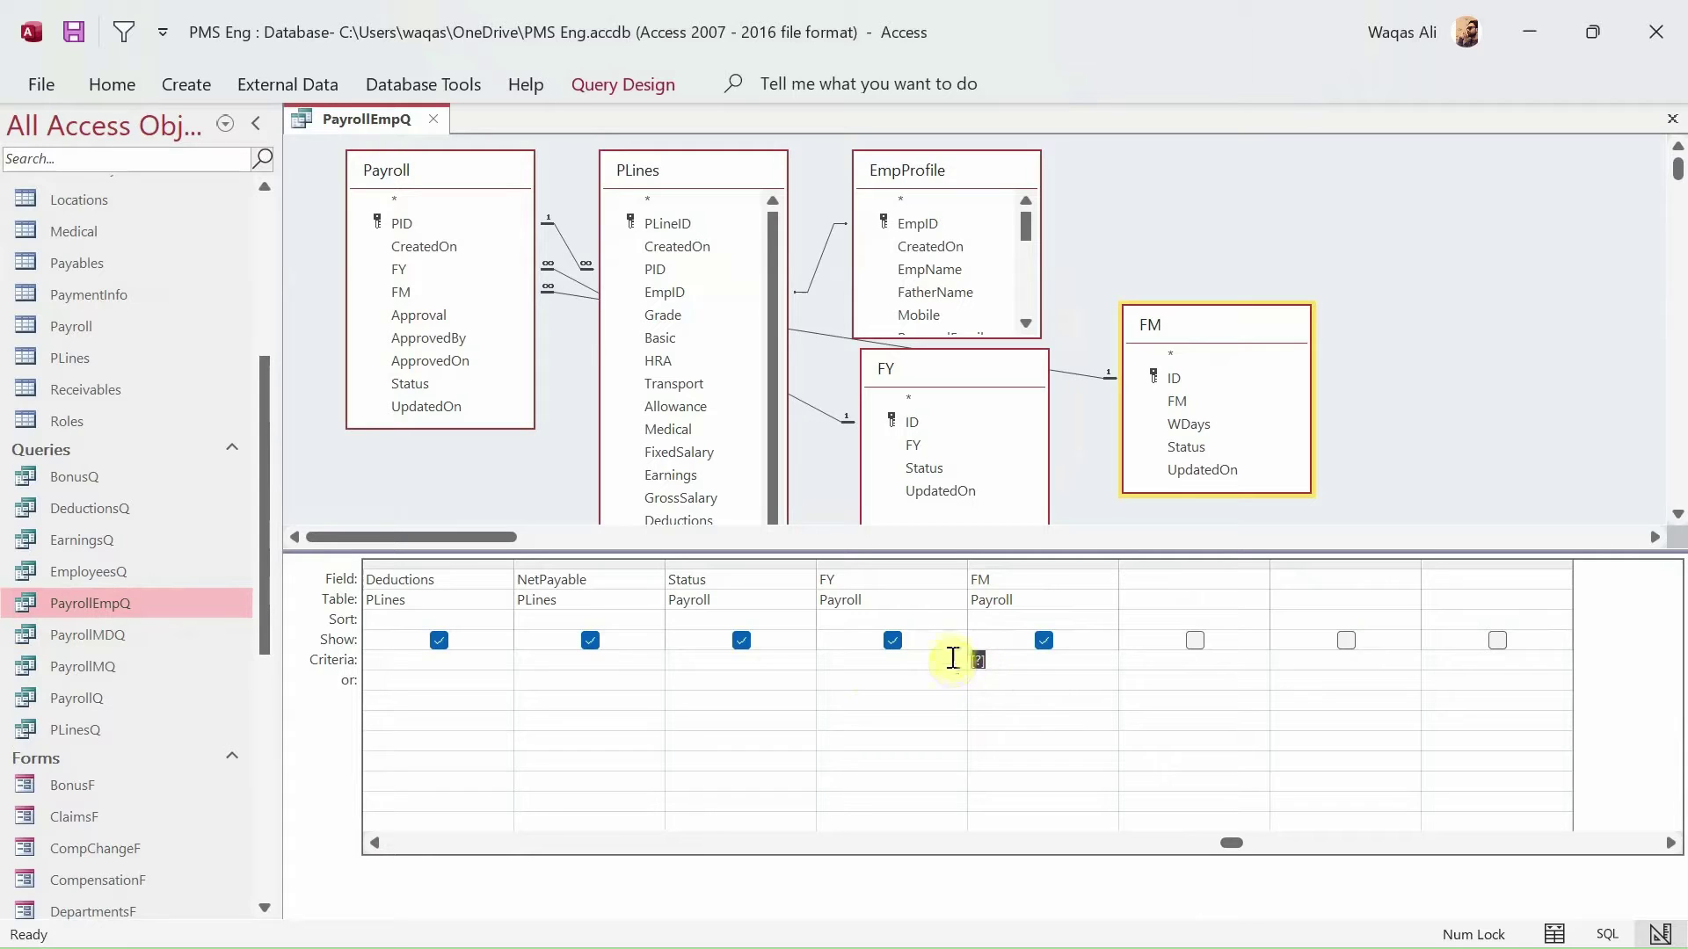
key(Delete)
- Enter [?] as the EmpID criterion and save the PayrollEmpQ query
drag(1236, 843, 402, 894)
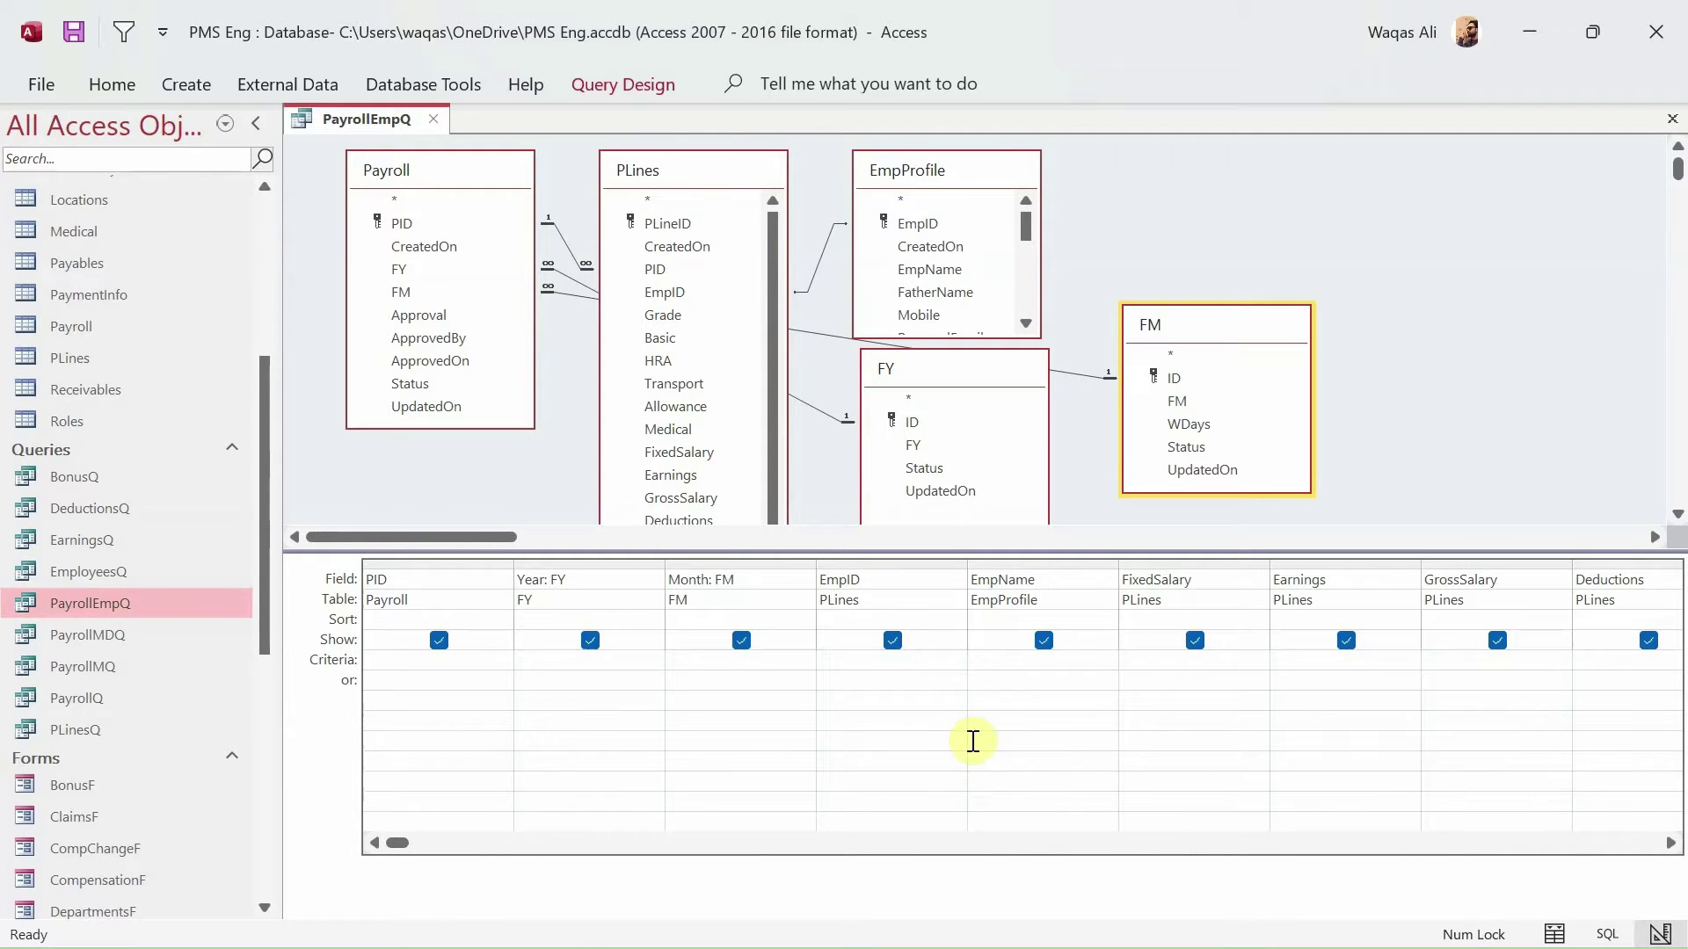
click(863, 665)
text([?])
key(Tab)
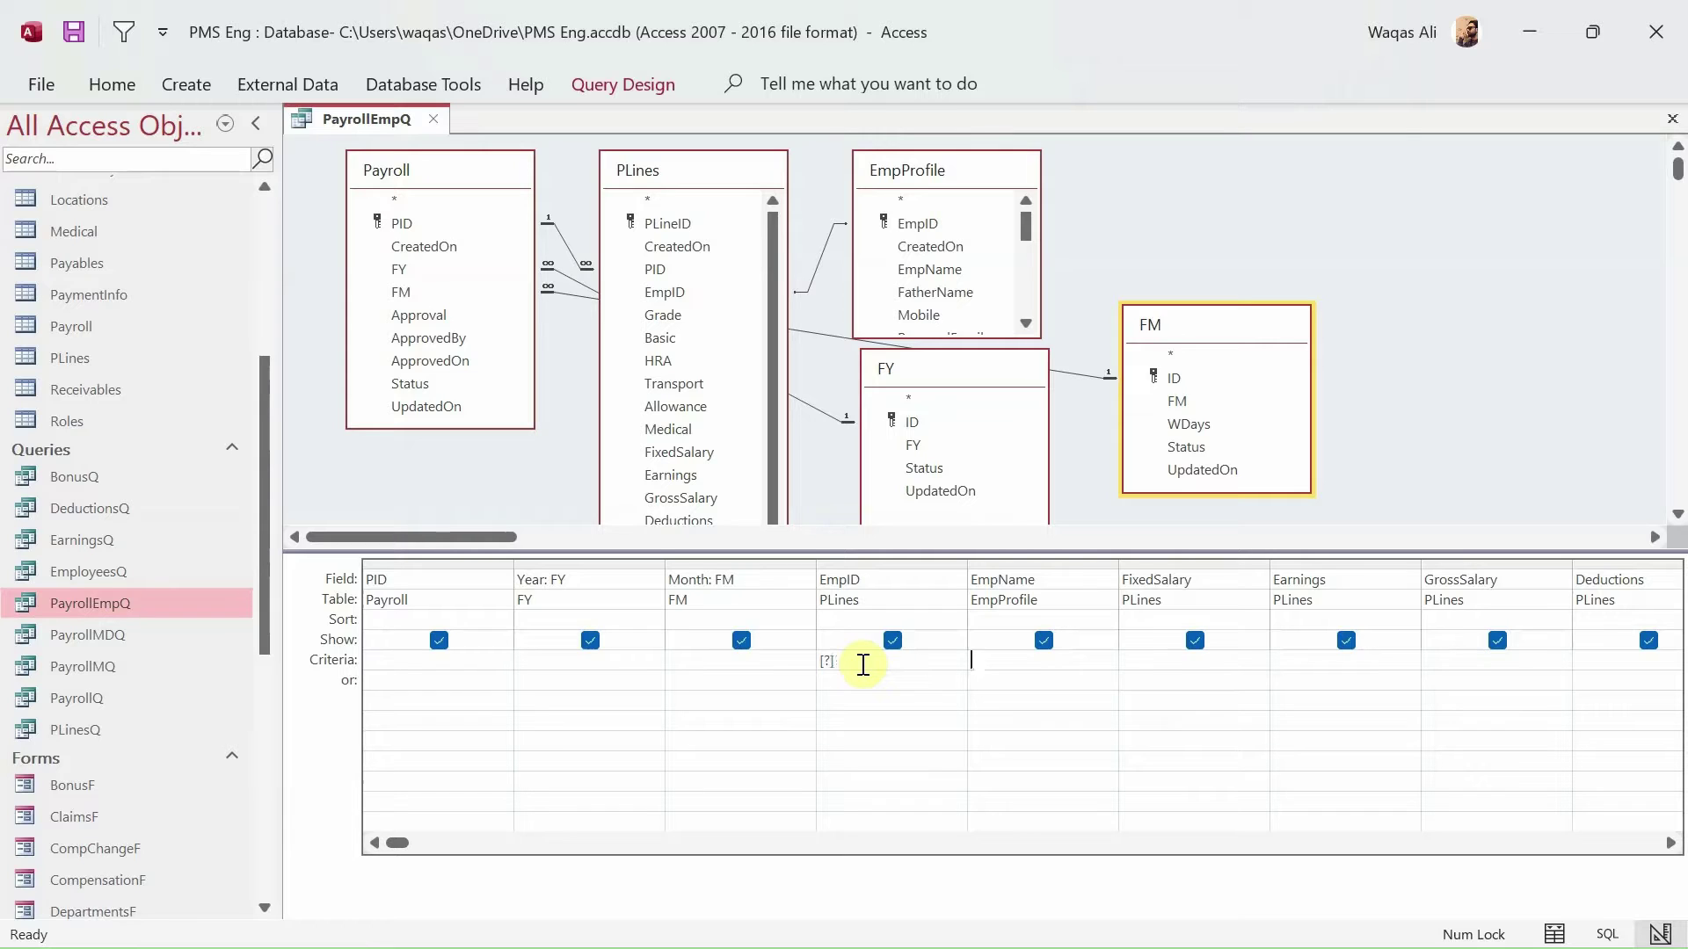
click(809, 661)
right_click(398, 129)
key(Escape)
- Close the query and start a new blank Report Design with a shorter Detail section
click(425, 120)
scroll(211, 536, down, 4)
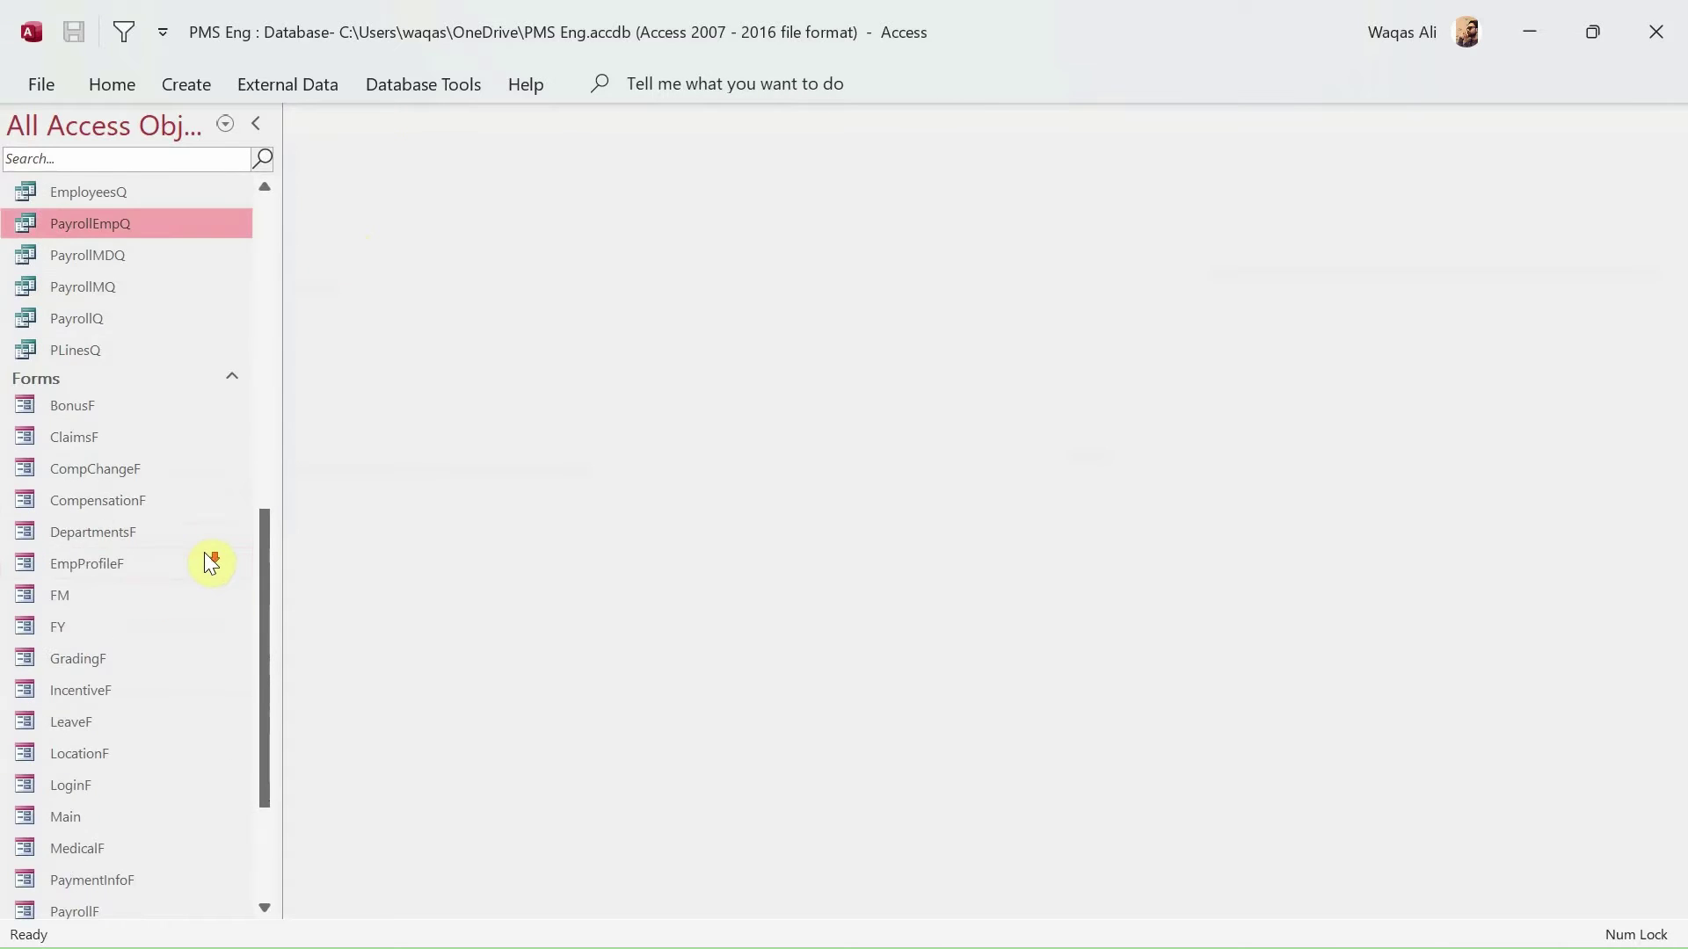
scroll(211, 562, down, 3)
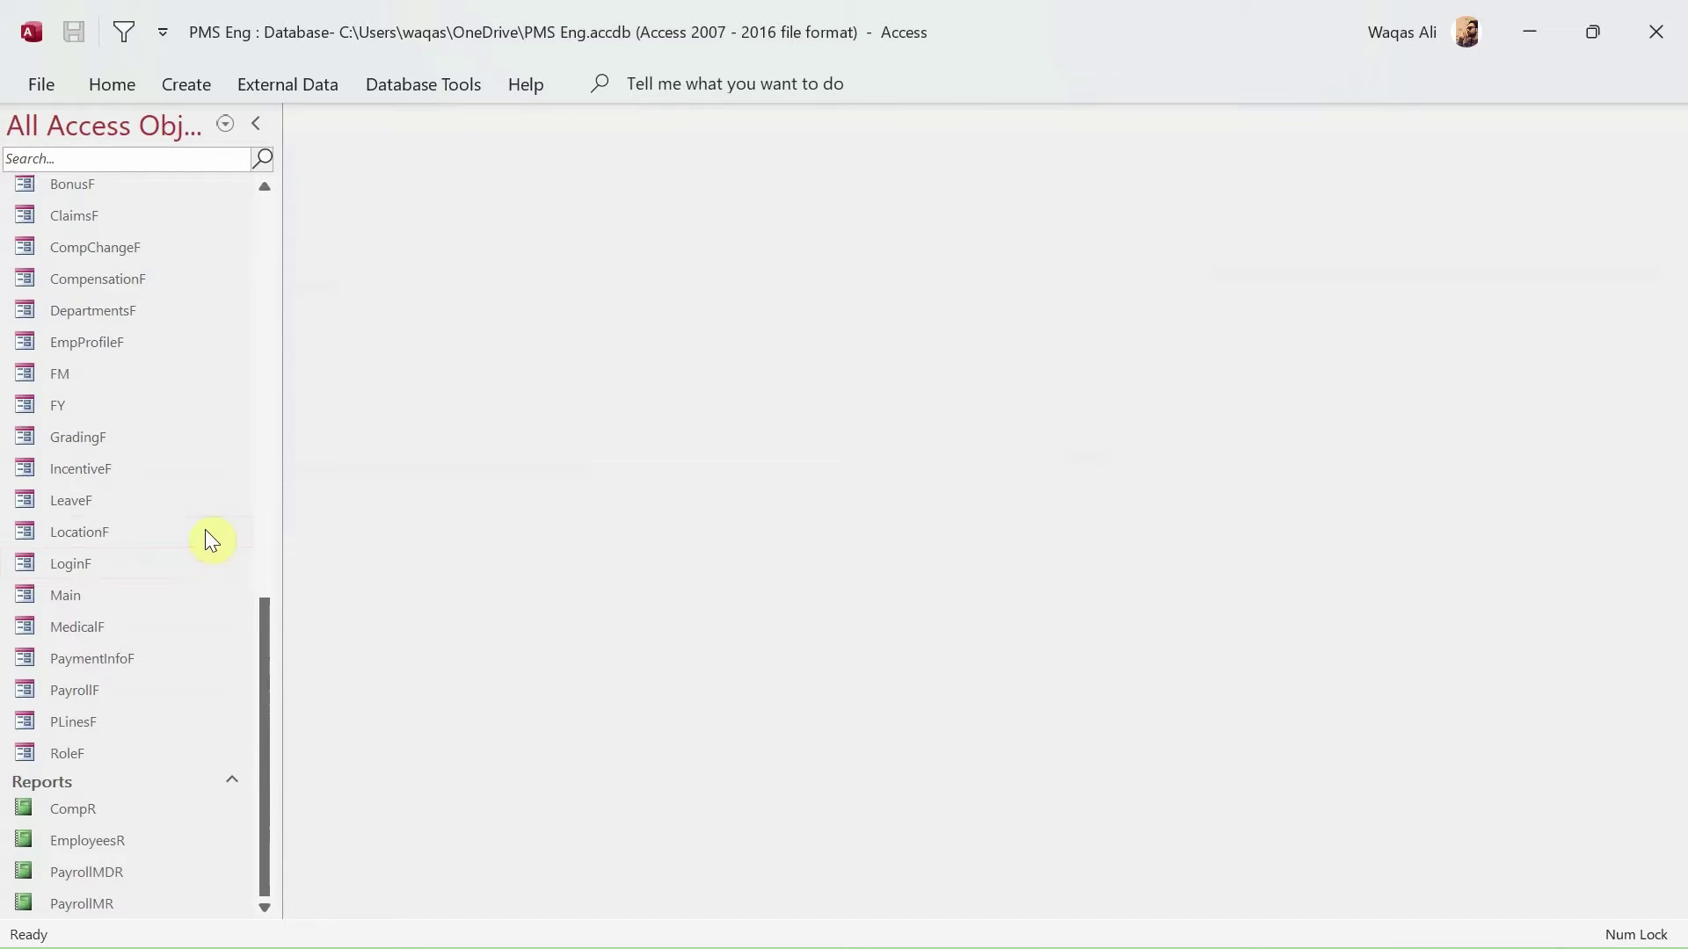
click(189, 85)
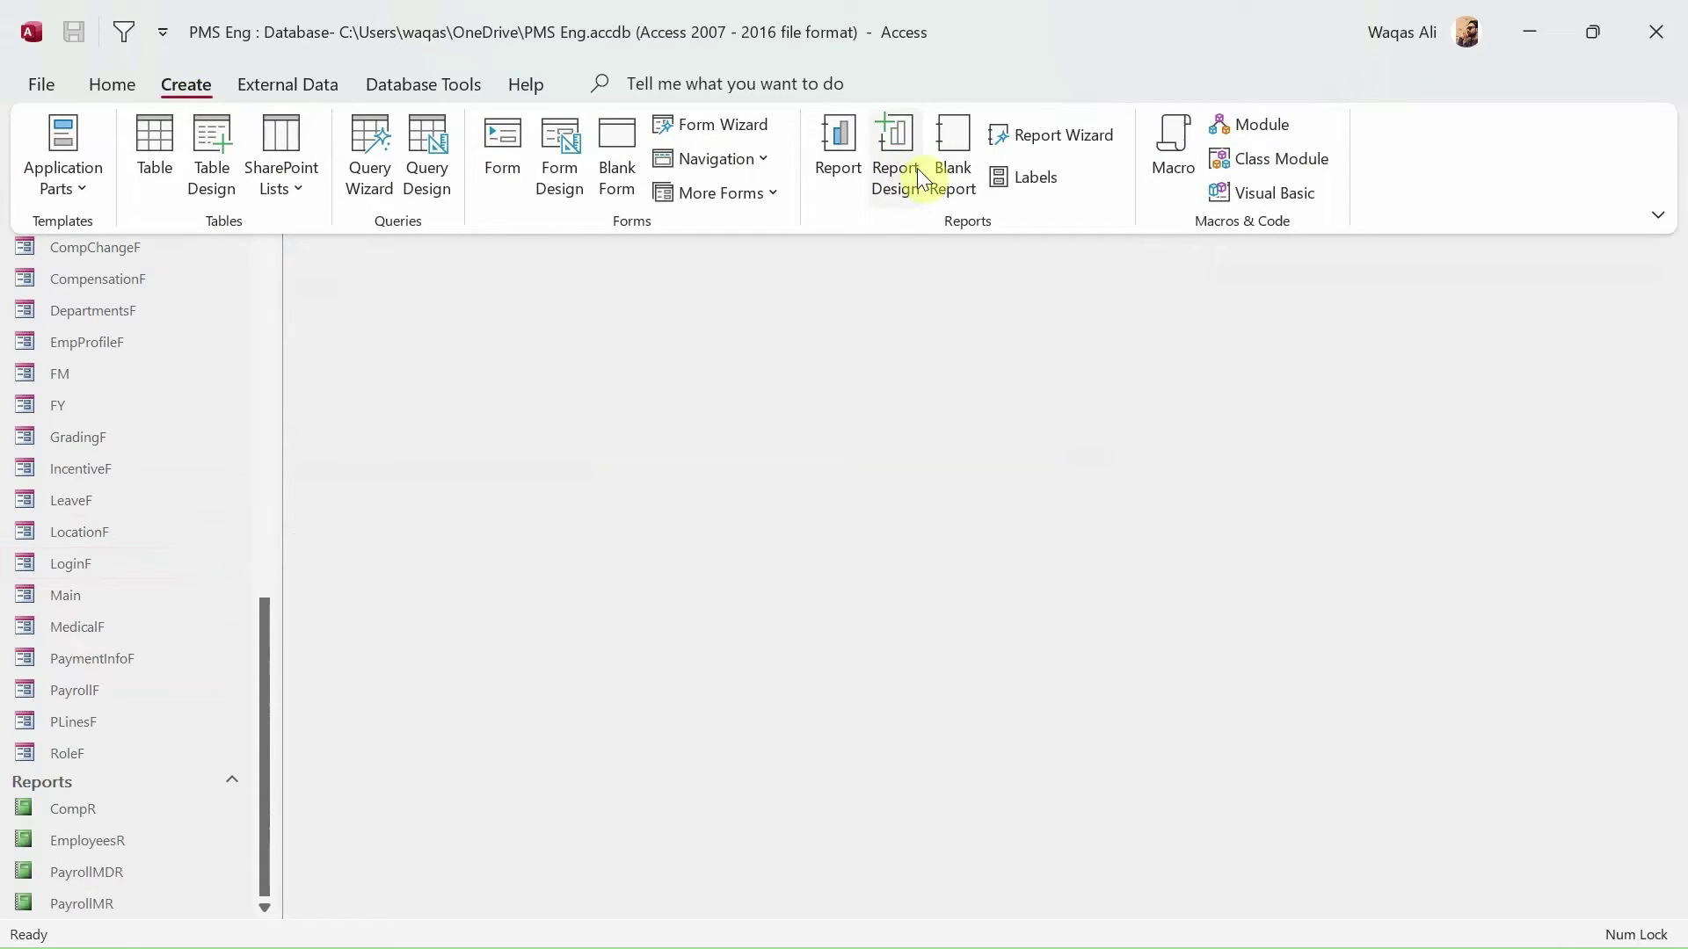
click(886, 154)
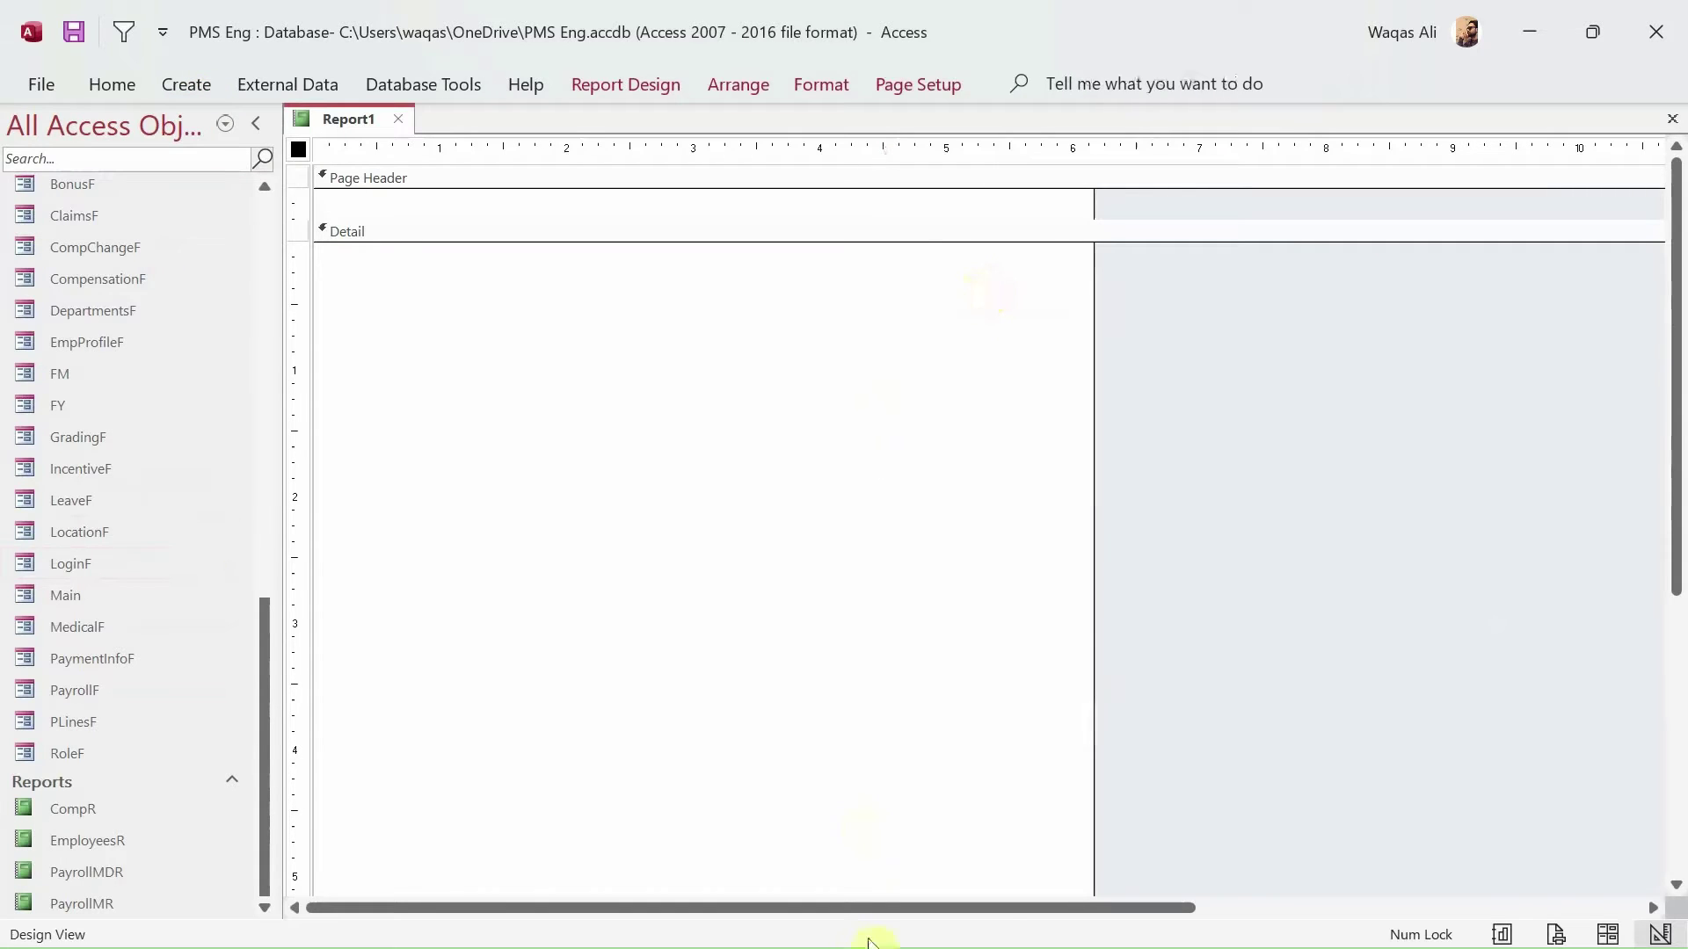
scroll(943, 758, down, 5)
drag(946, 526, 928, 254)
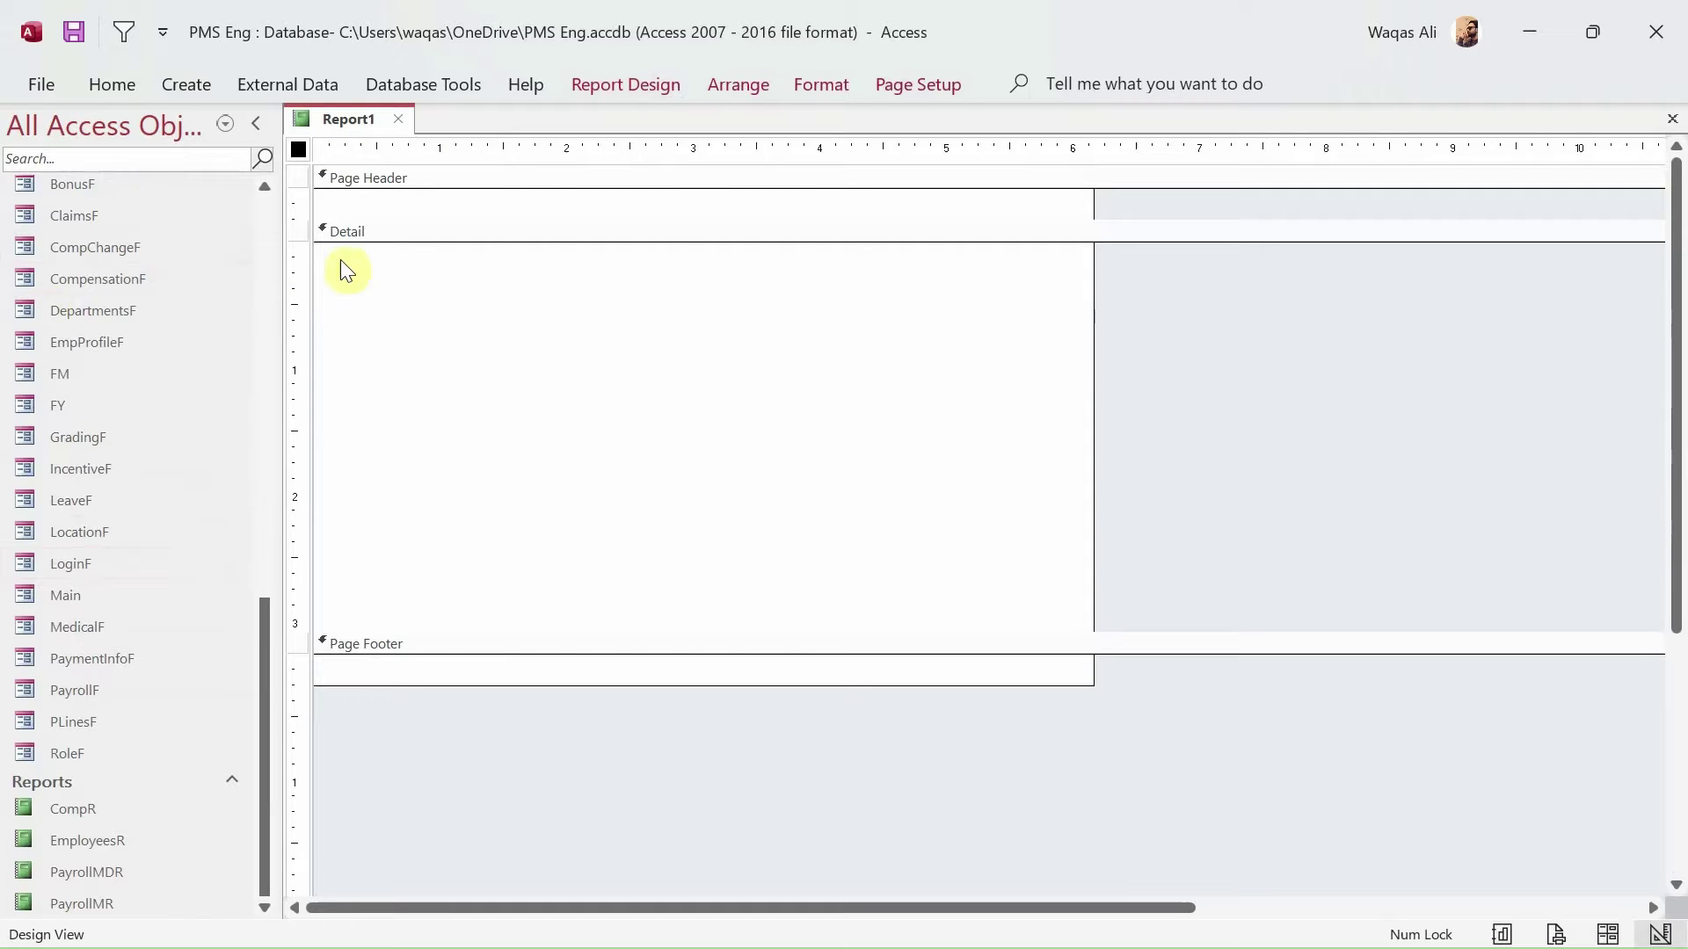
- Set the new report's Record Source to PayrollEmpQ in the Property Sheet
click(607, 91)
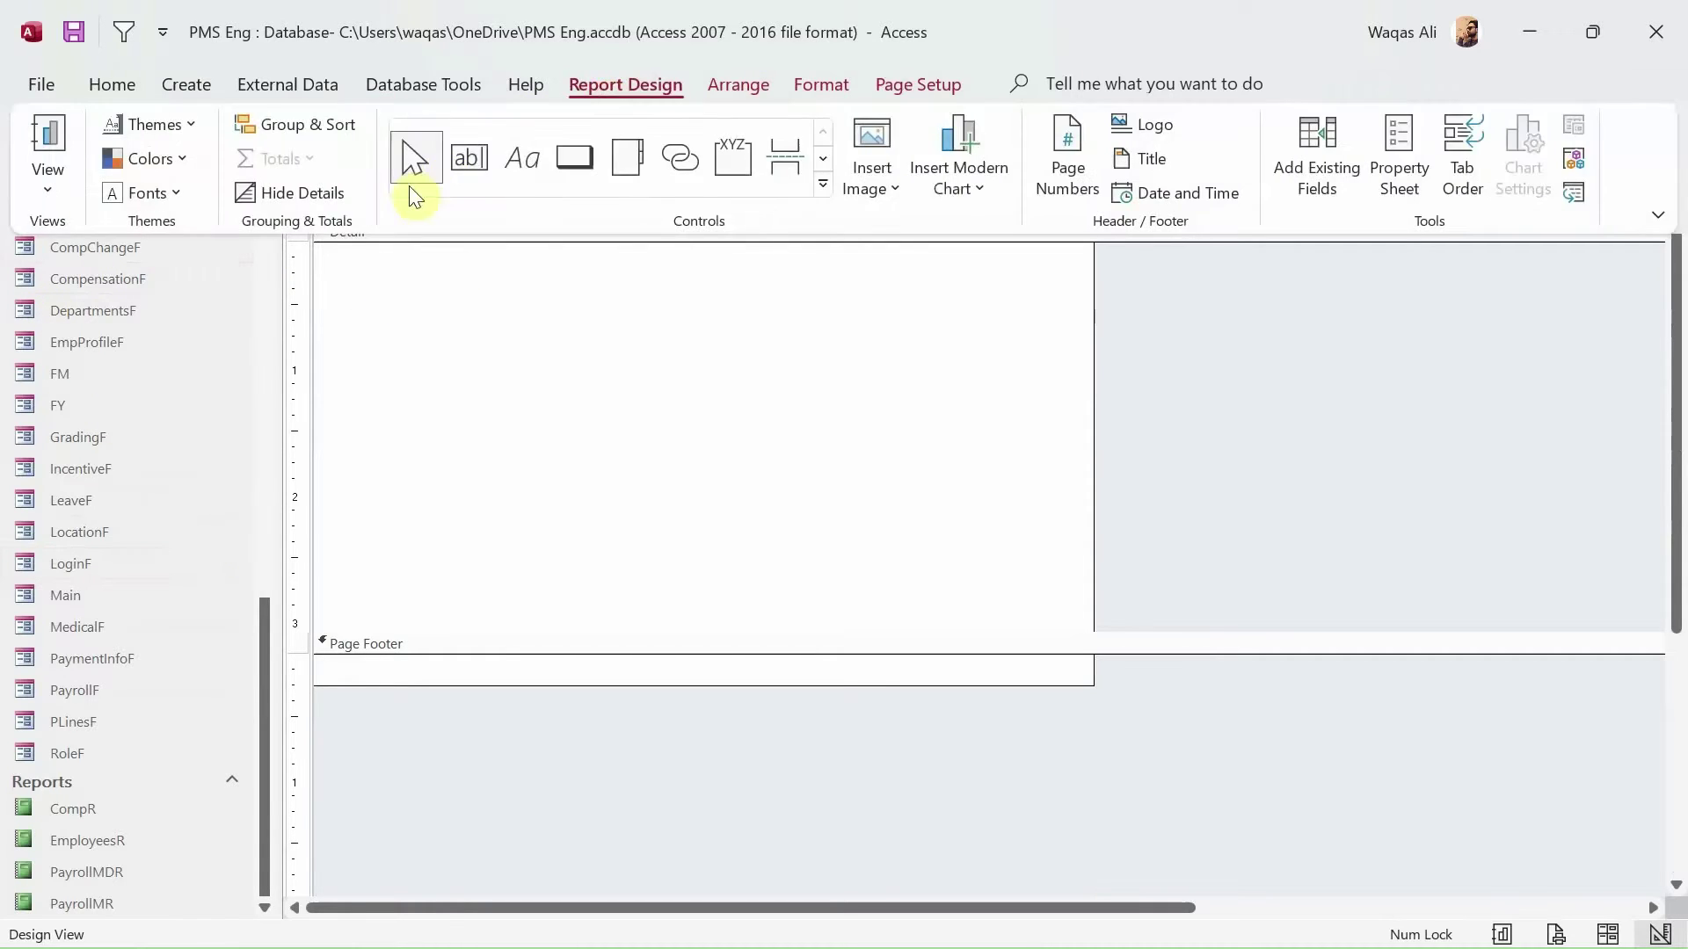
click(1411, 173)
click(1396, 243)
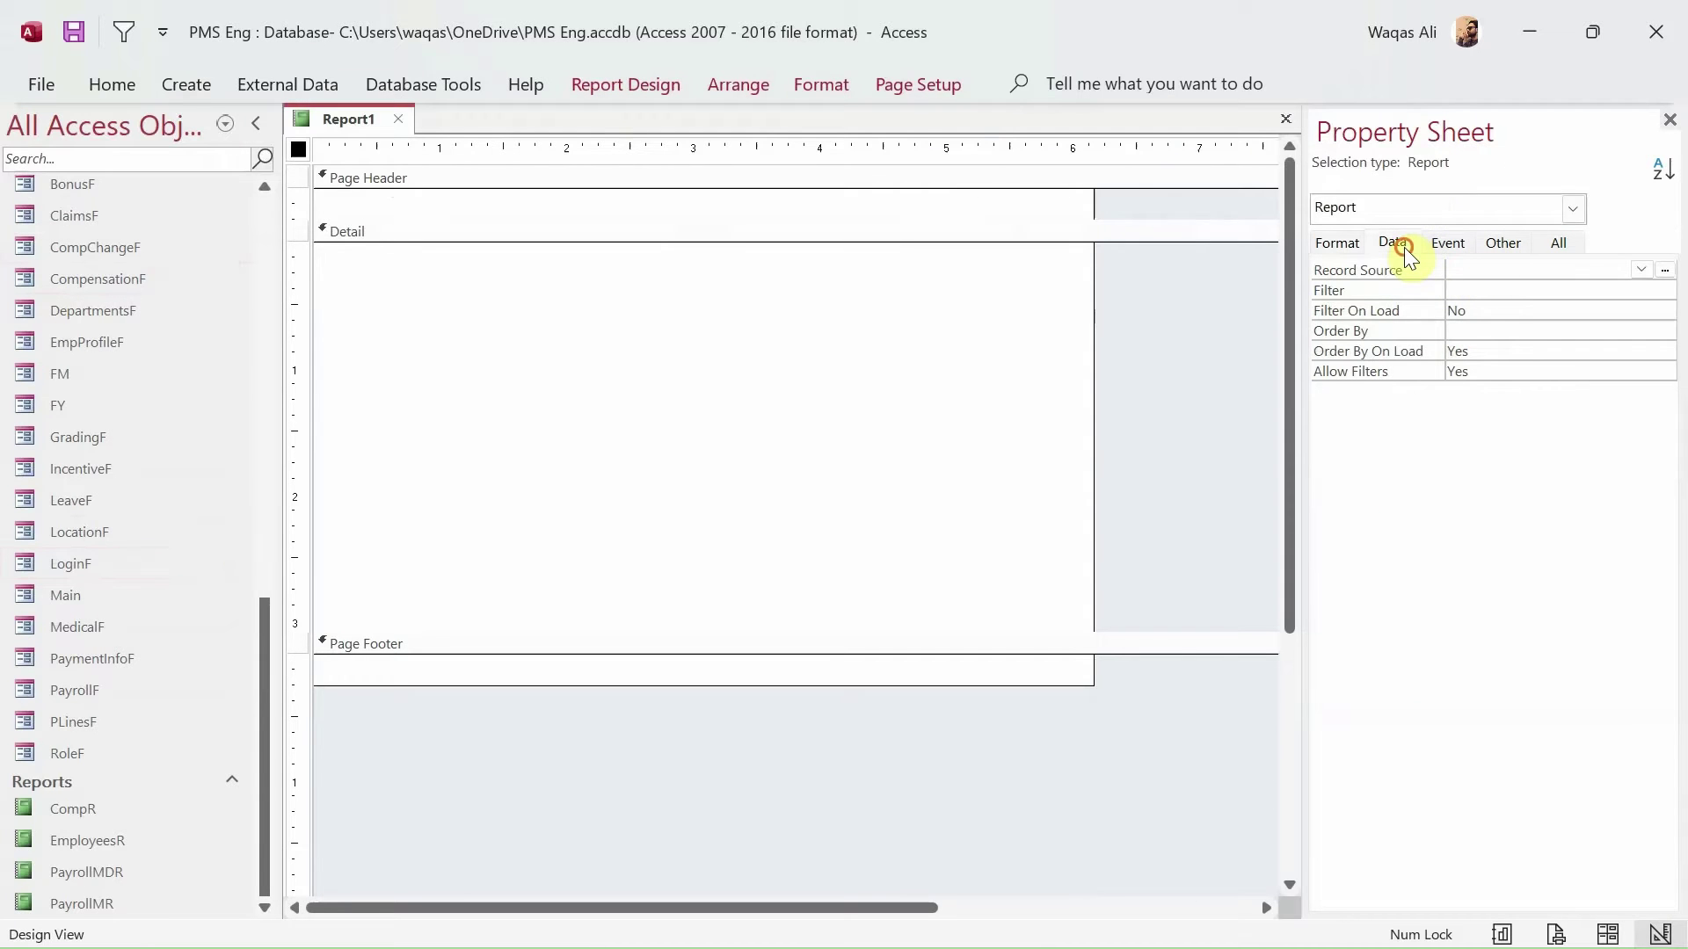
click(1640, 271)
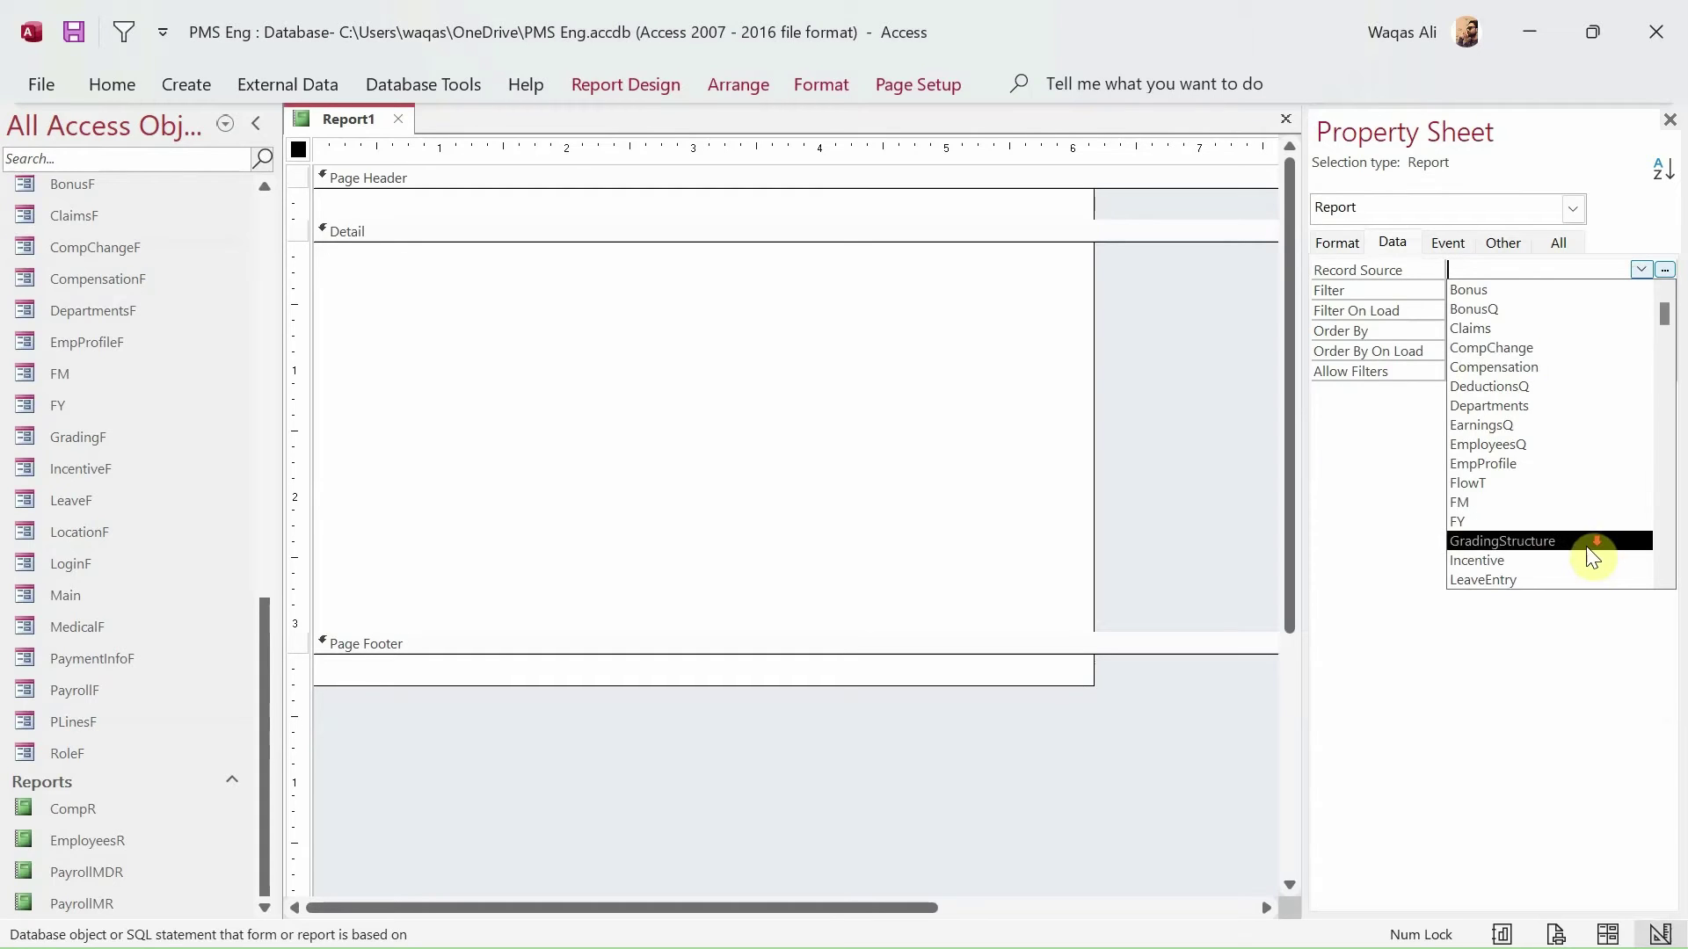
scroll(1587, 554, down, 4)
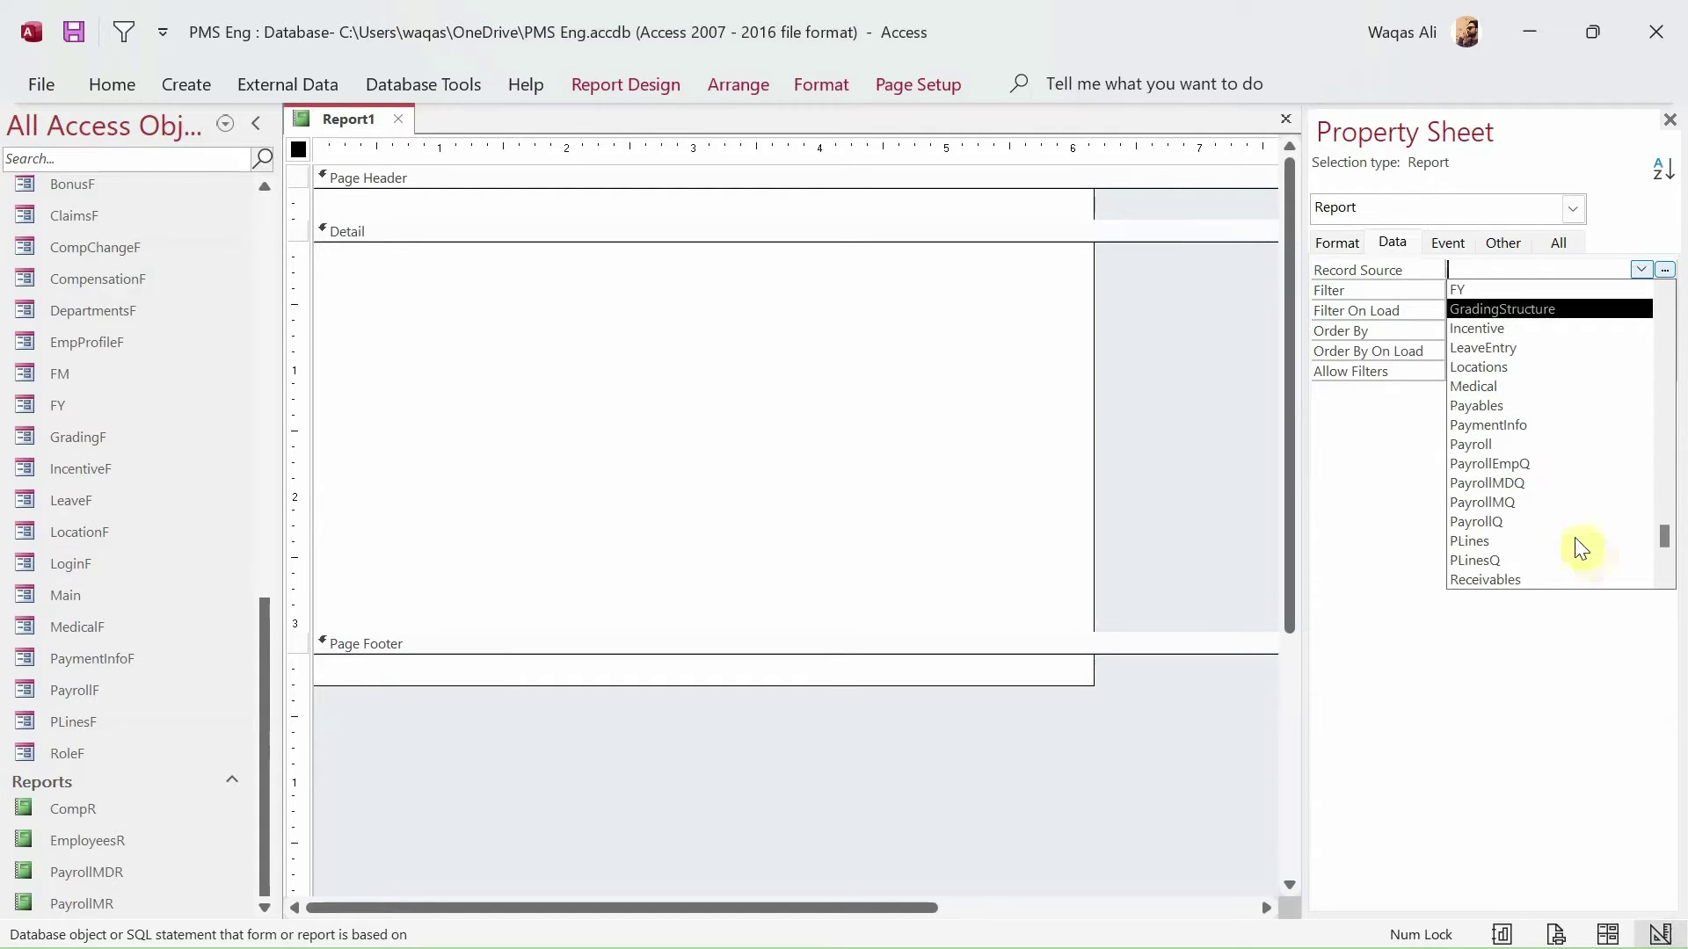
click(1501, 462)
- Drag the PayrollEmpQ fields PID through Status from the Field List into Detail
click(614, 86)
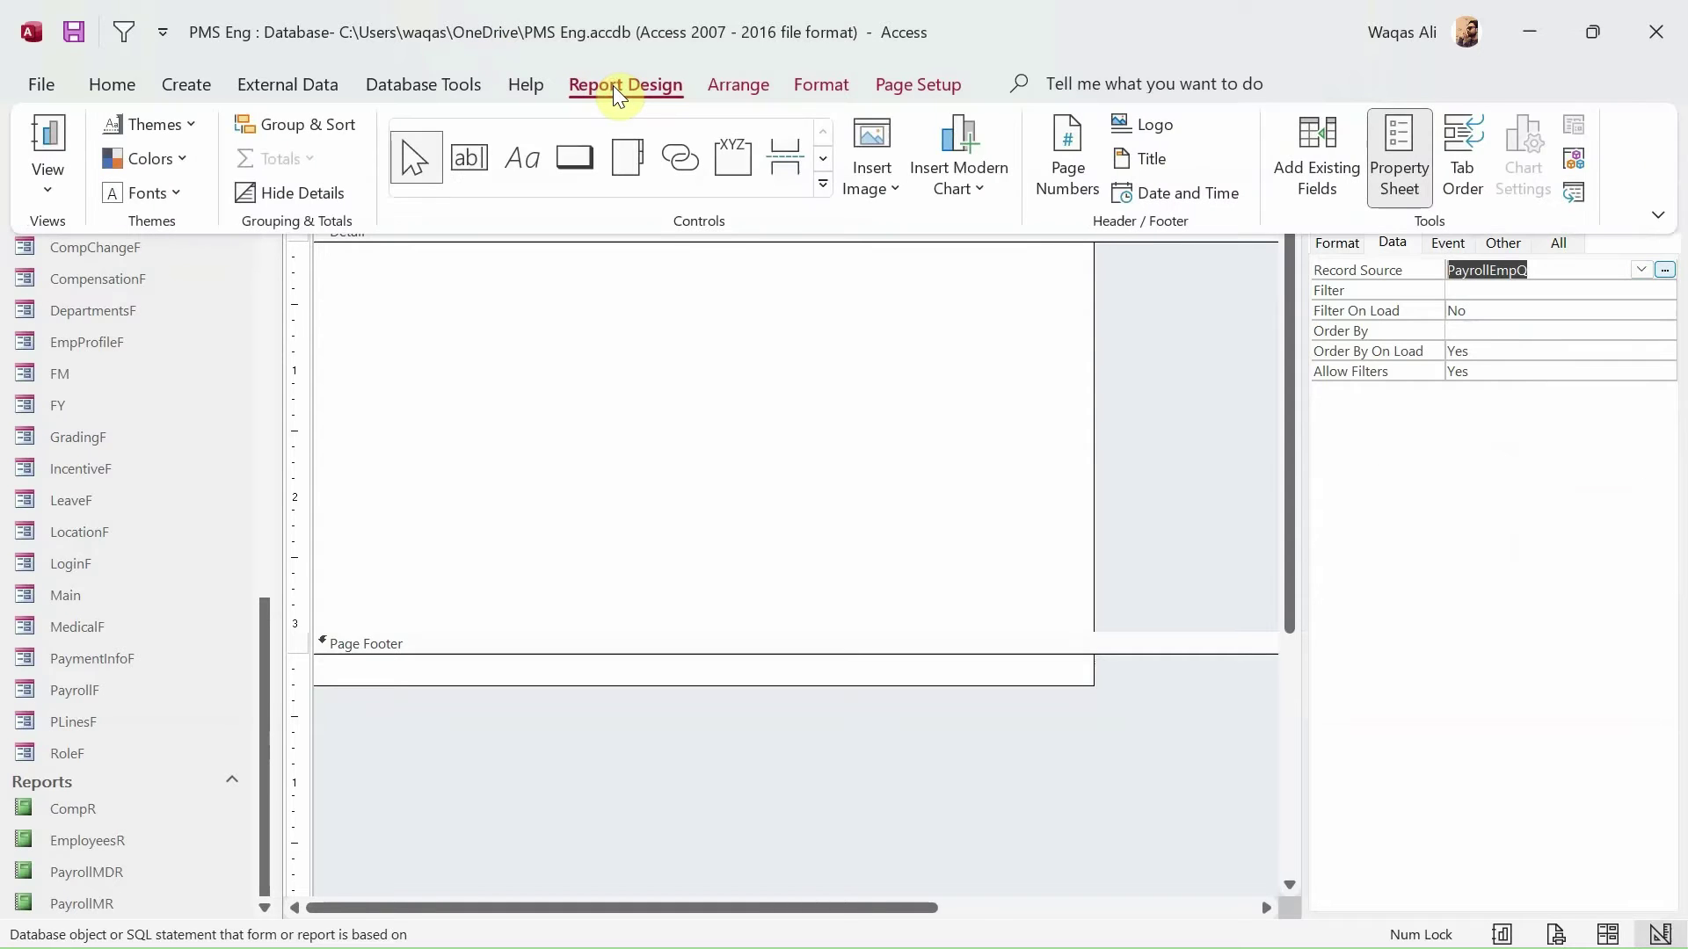
click(1333, 187)
click(1395, 315)
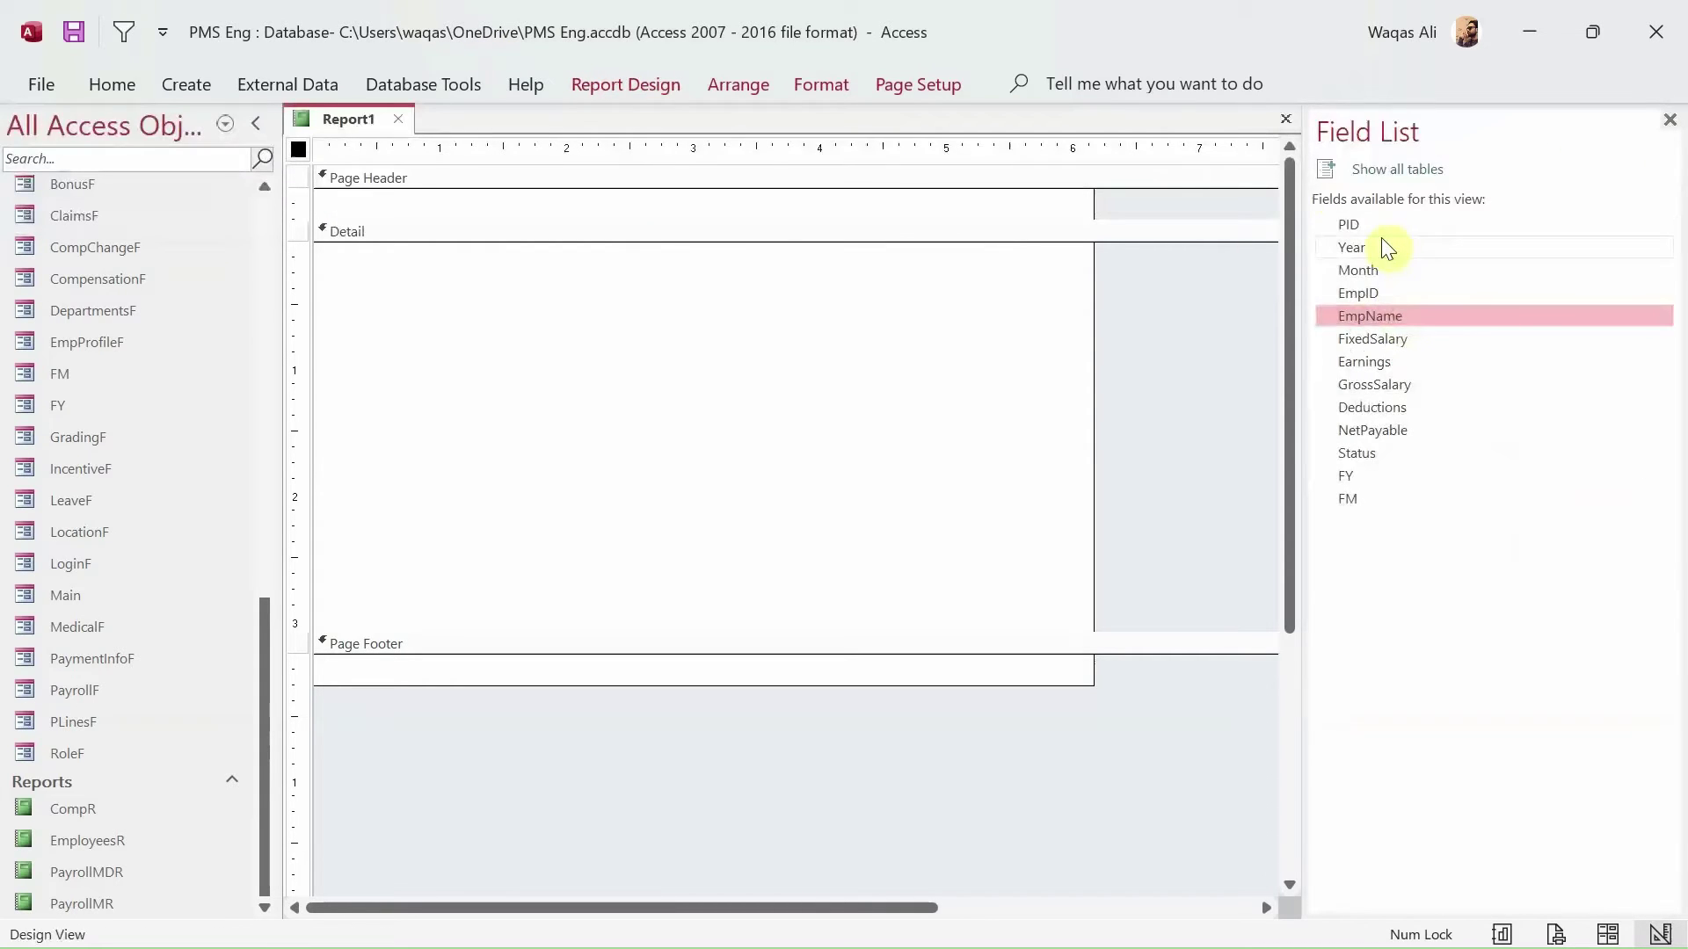
click(1381, 228)
key(shift+Down)
key(shift+Down)
key(shift+Down)
key(shift+Down)
key(shift+Down)
key(shift+Down)
key(shift+Down)
key(shift+Down)
key(shift+Down)
key(shift+Down)
key(shift+Down)
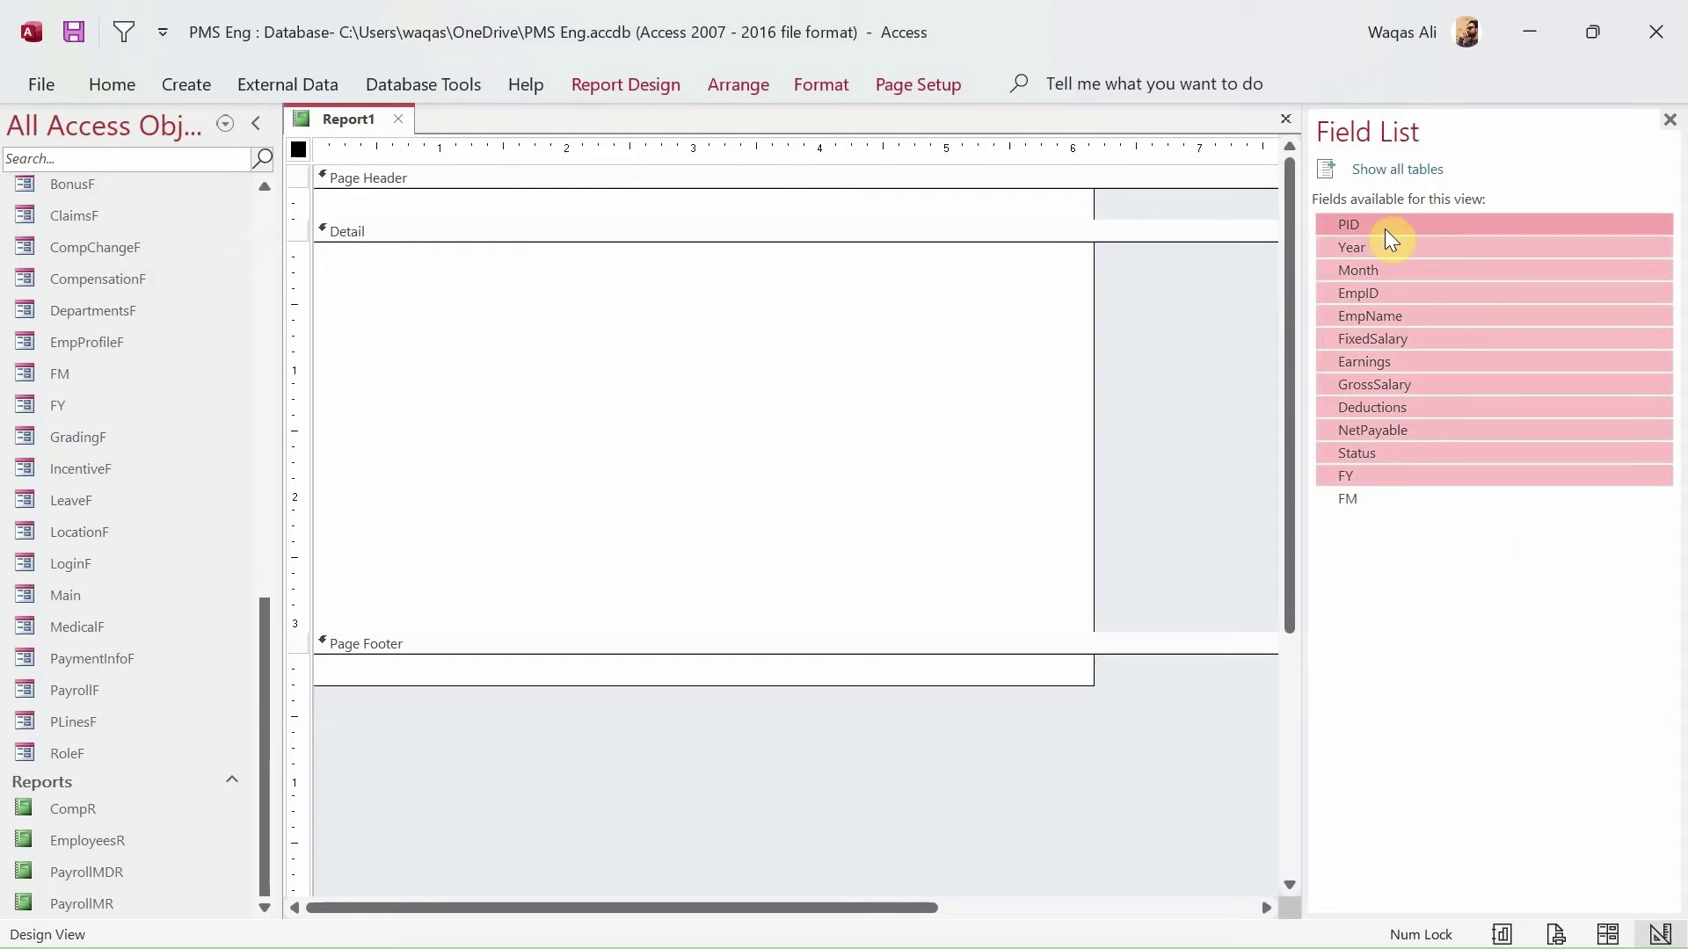
key(shift+Up)
drag(1385, 225, 694, 327)
- Give all Detail controls a dark font colour, bold the labels, and enlarge the Page Header
click(595, 803)
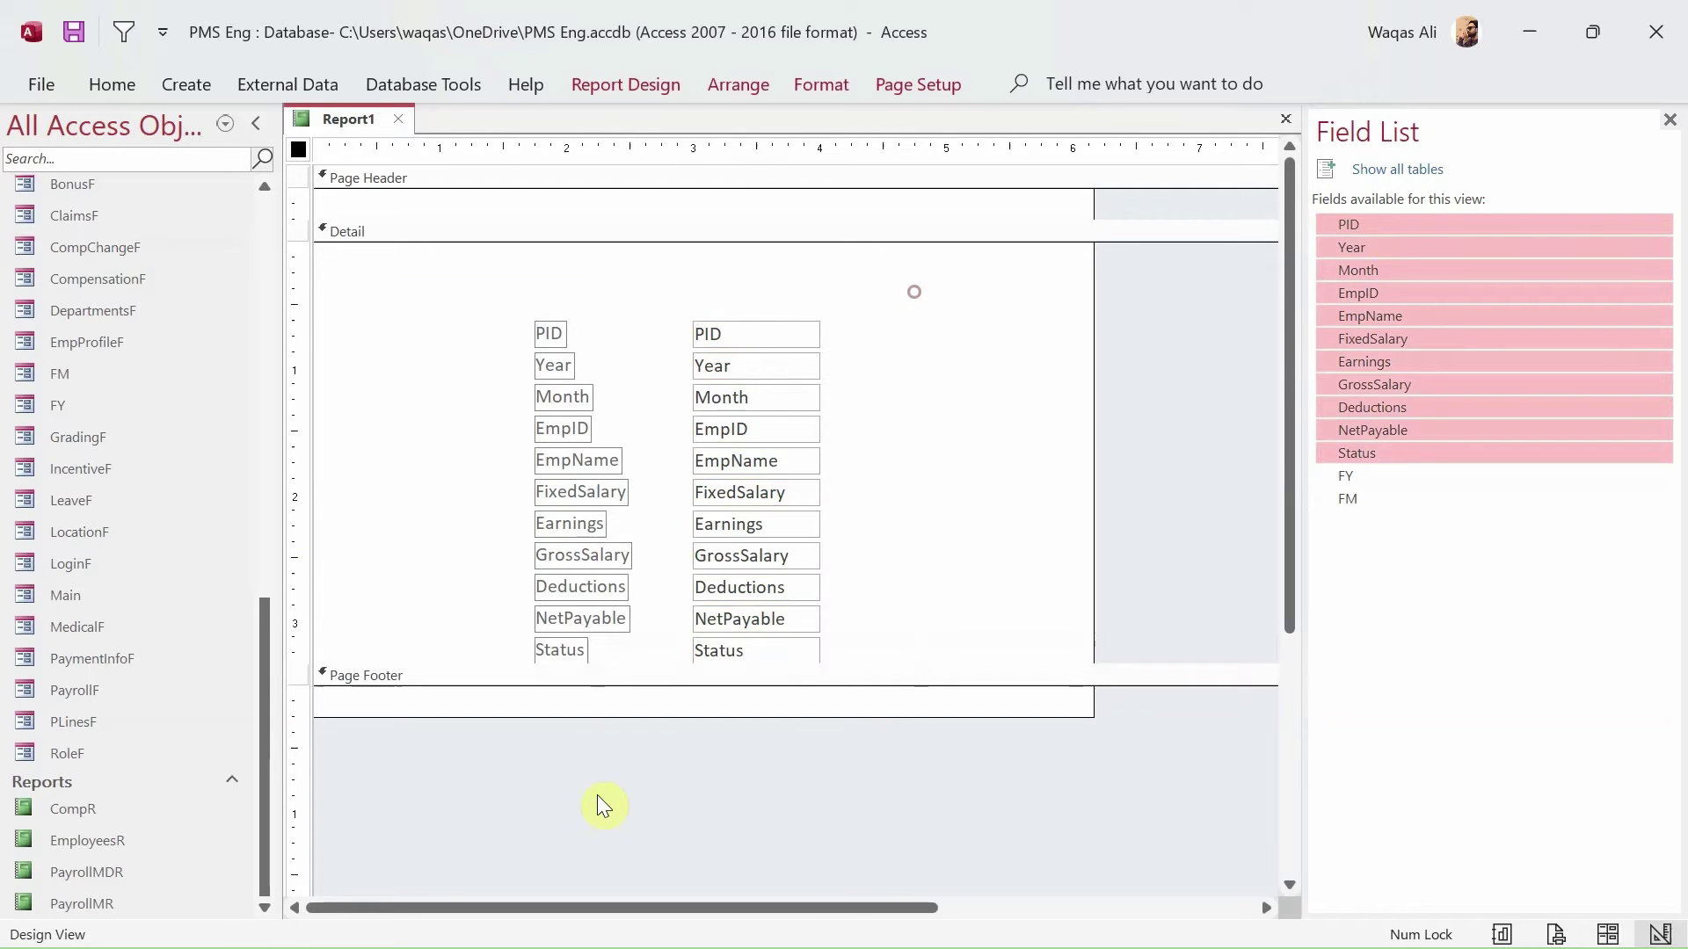
key(ctrl+a)
drag(446, 290, 916, 649)
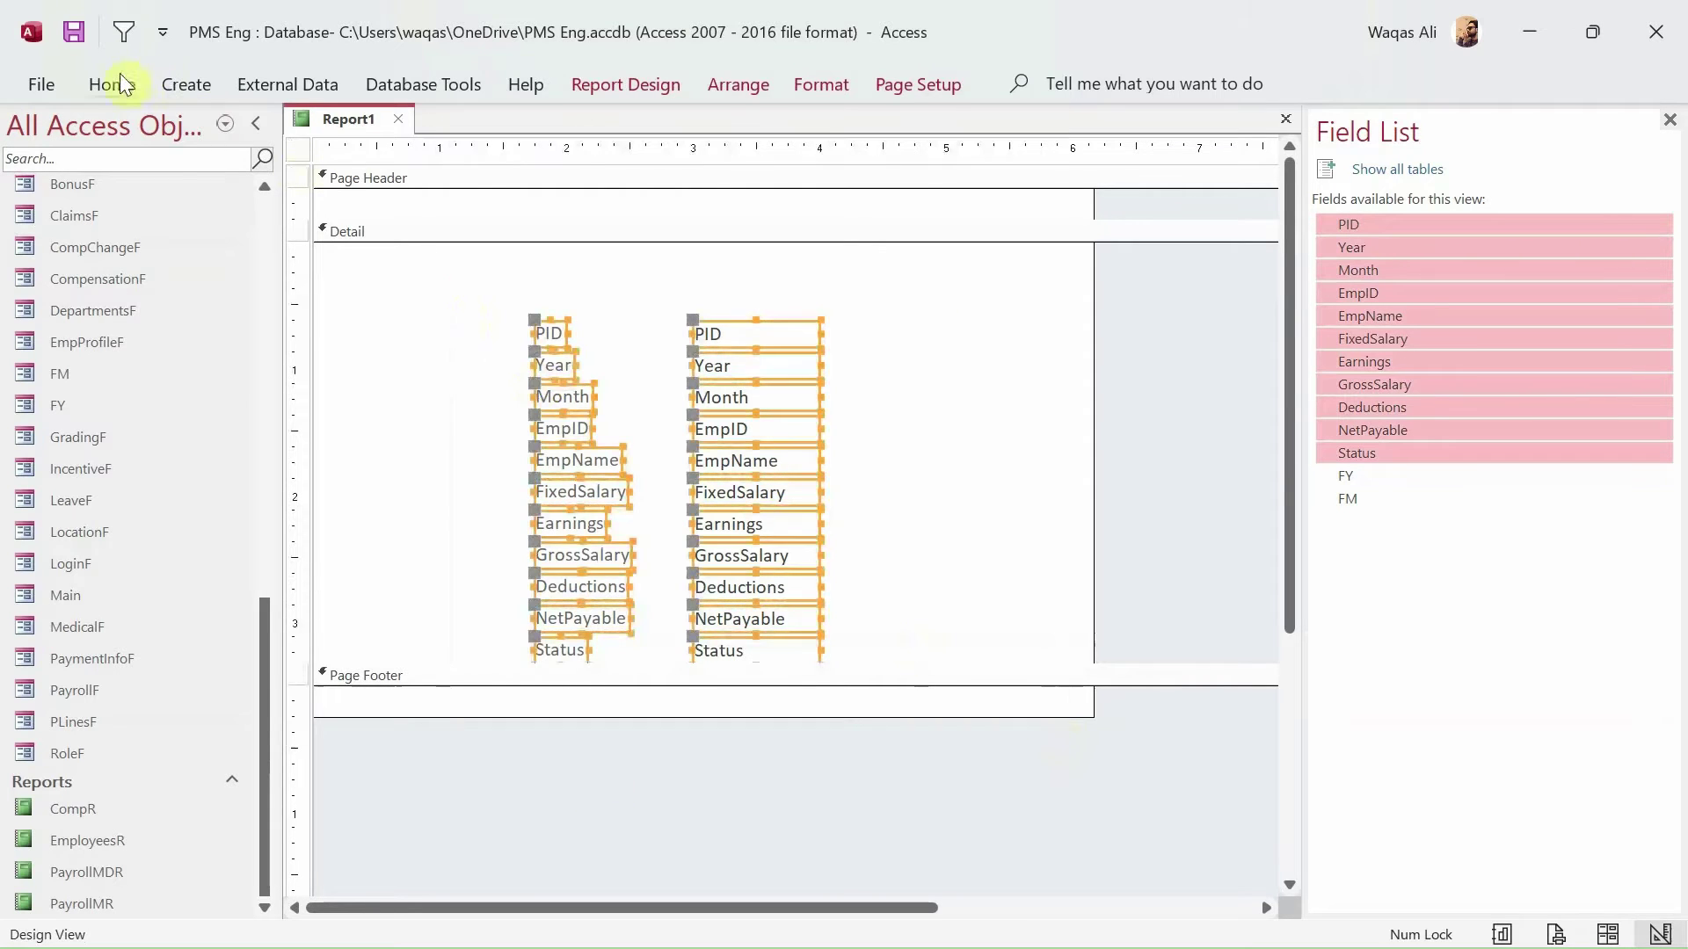
click(112, 84)
click(1241, 194)
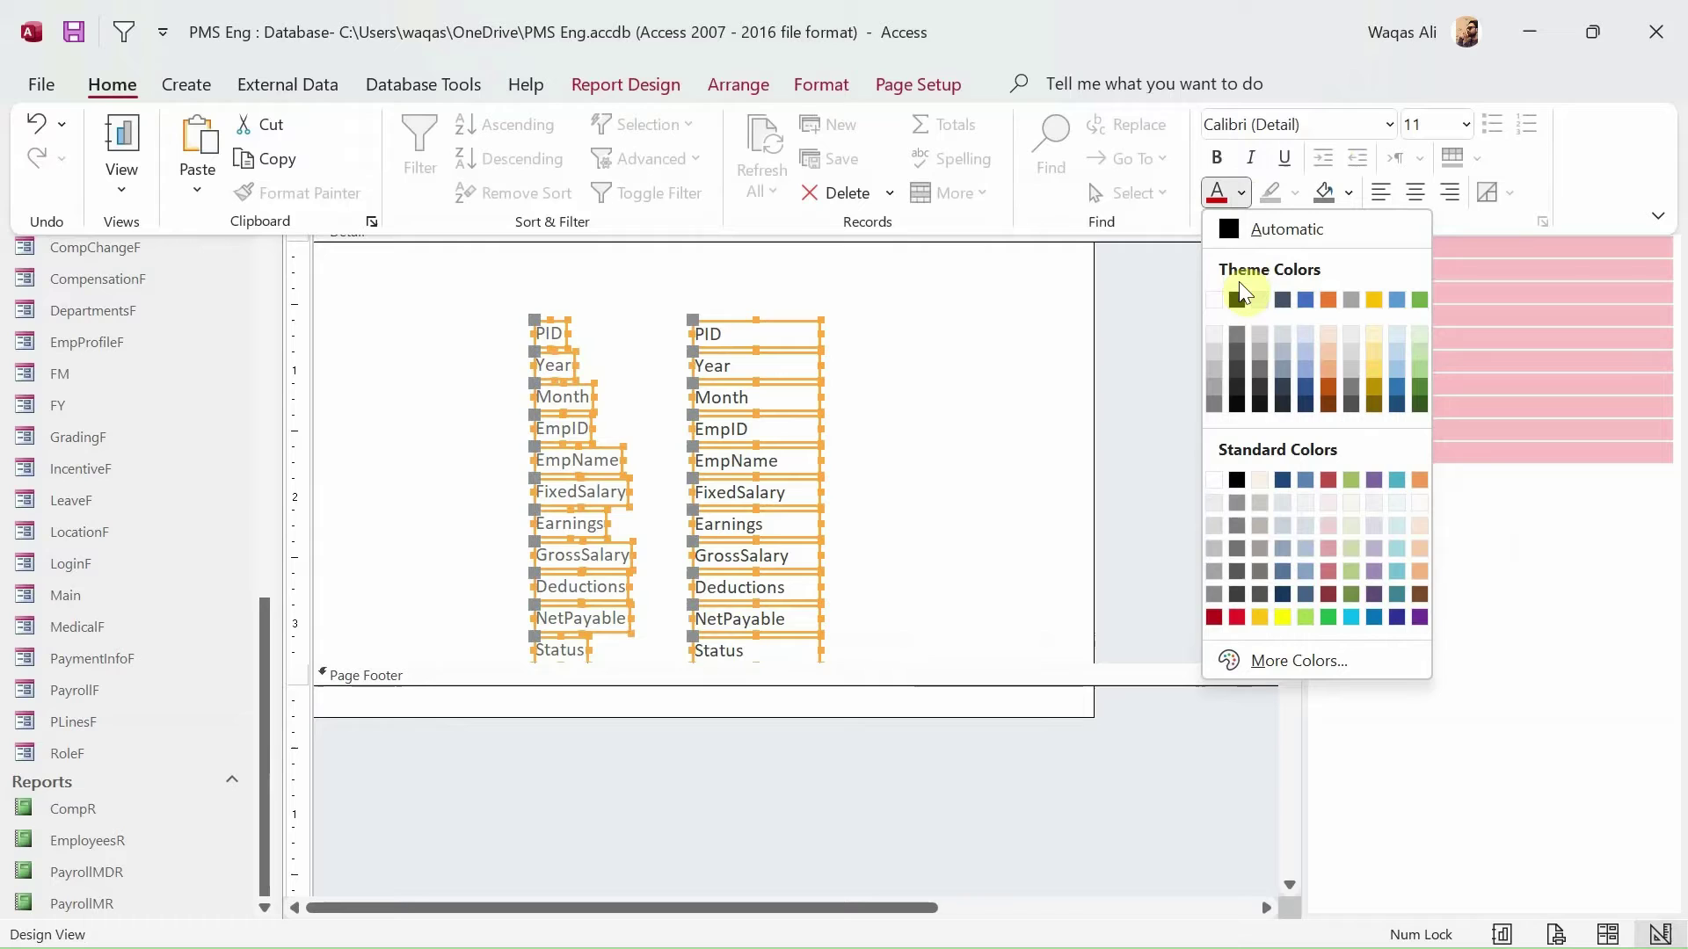
click(1237, 301)
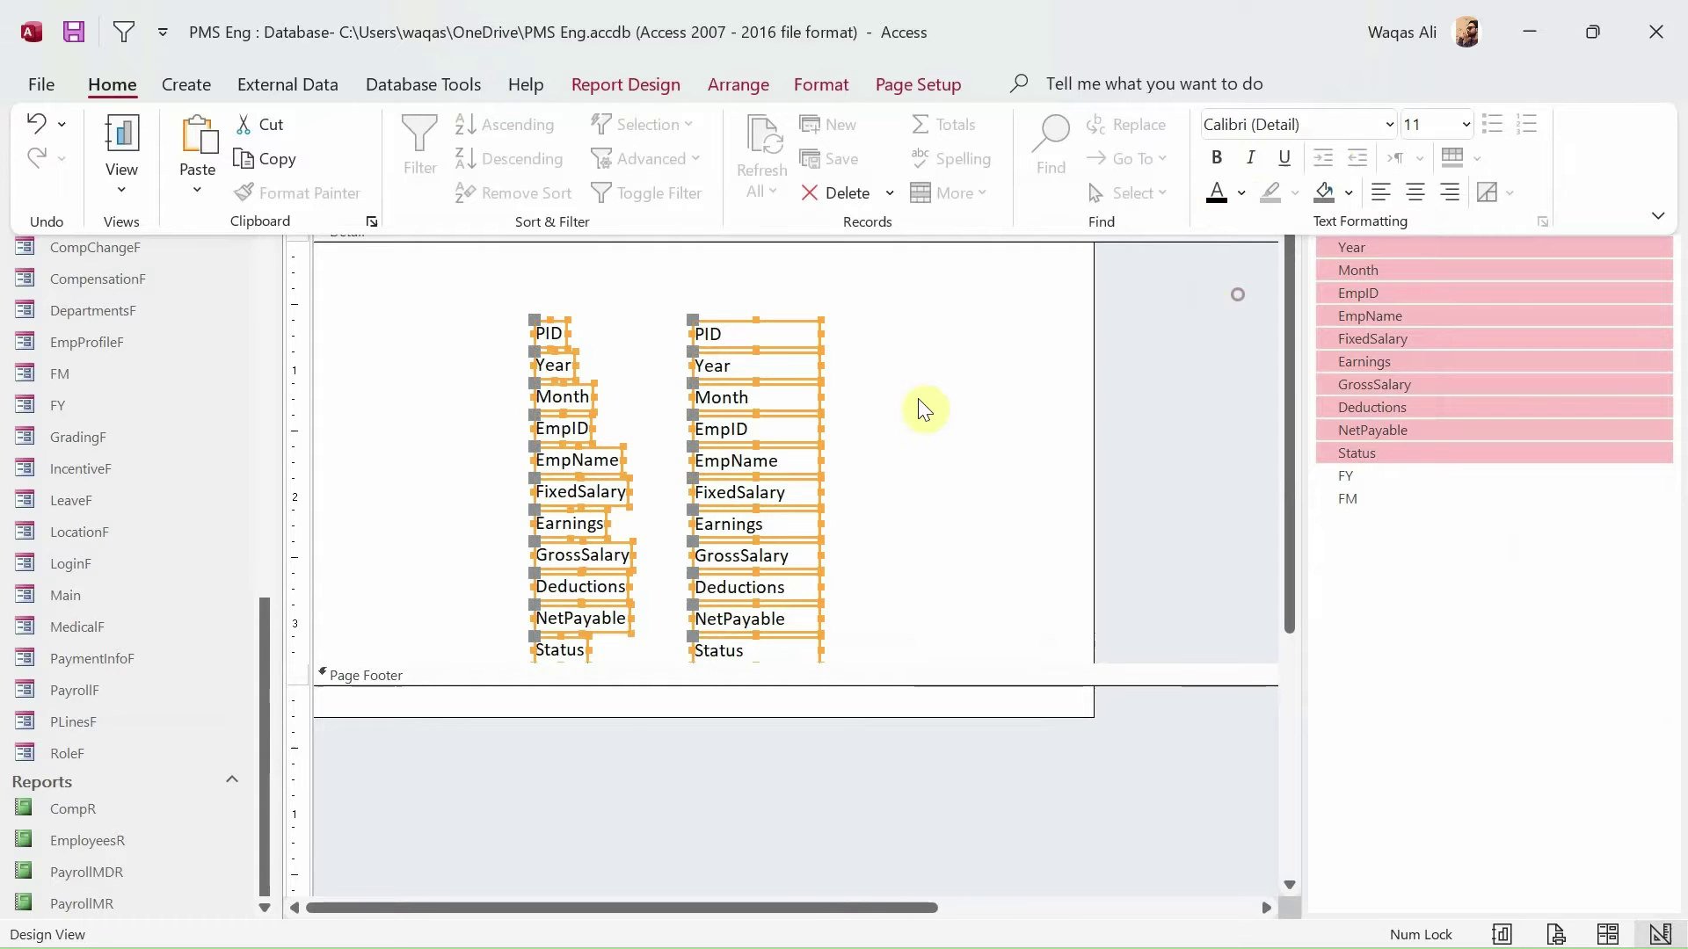
click(796, 492)
drag(497, 281, 636, 640)
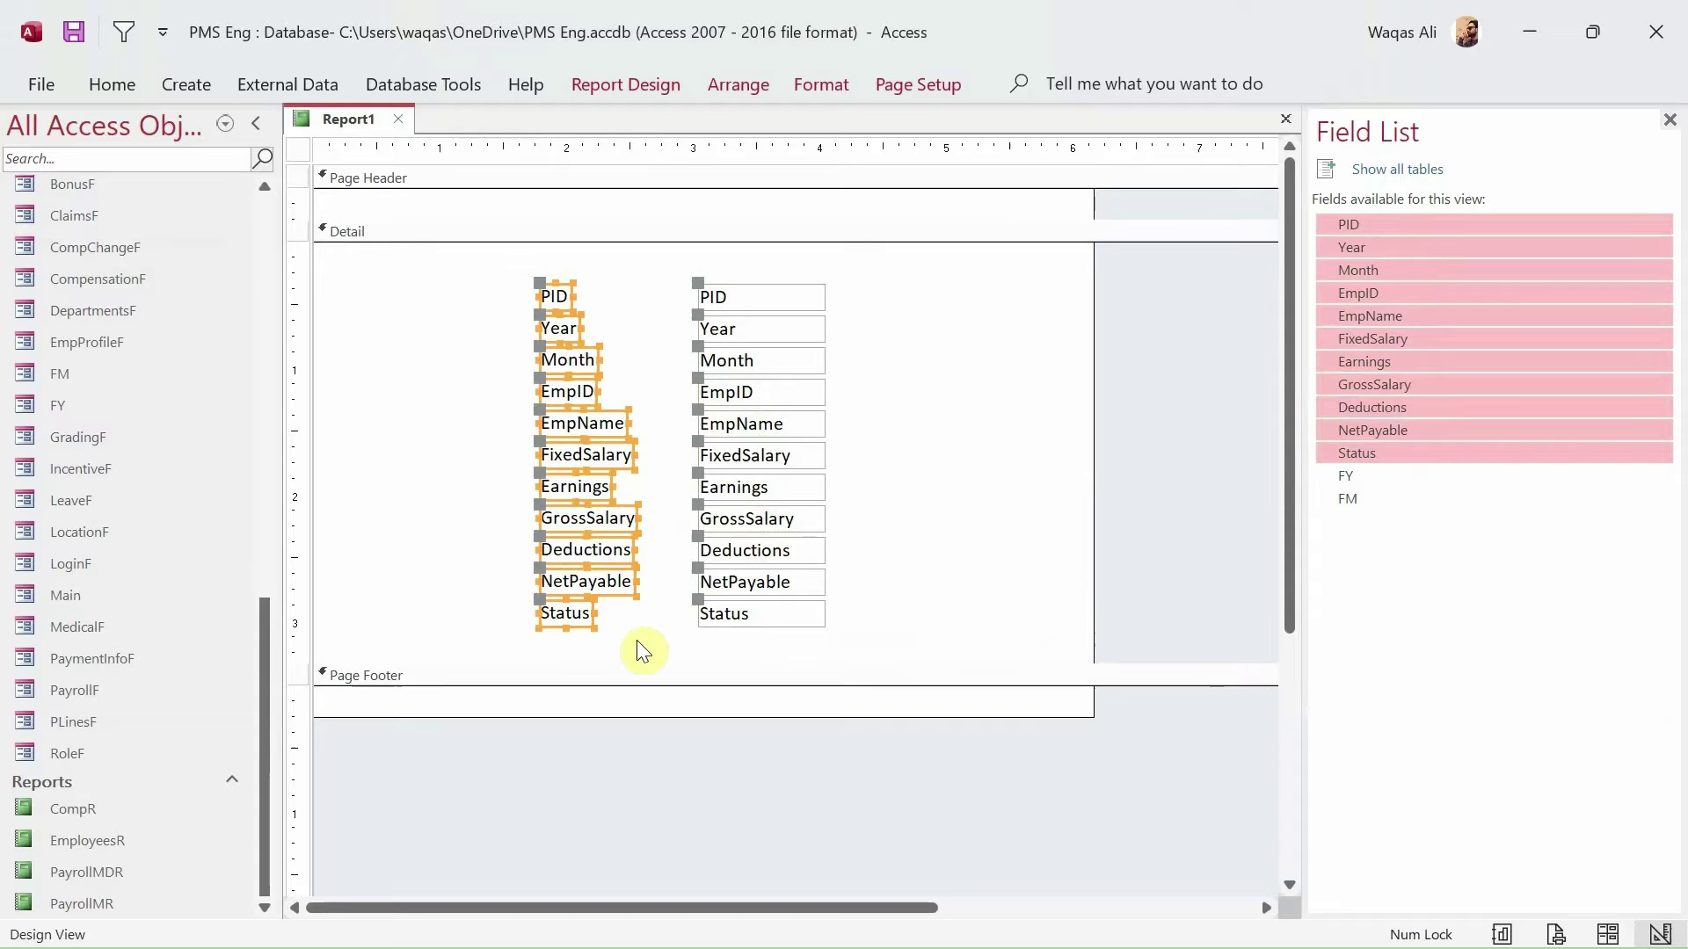
key(ctrl+b)
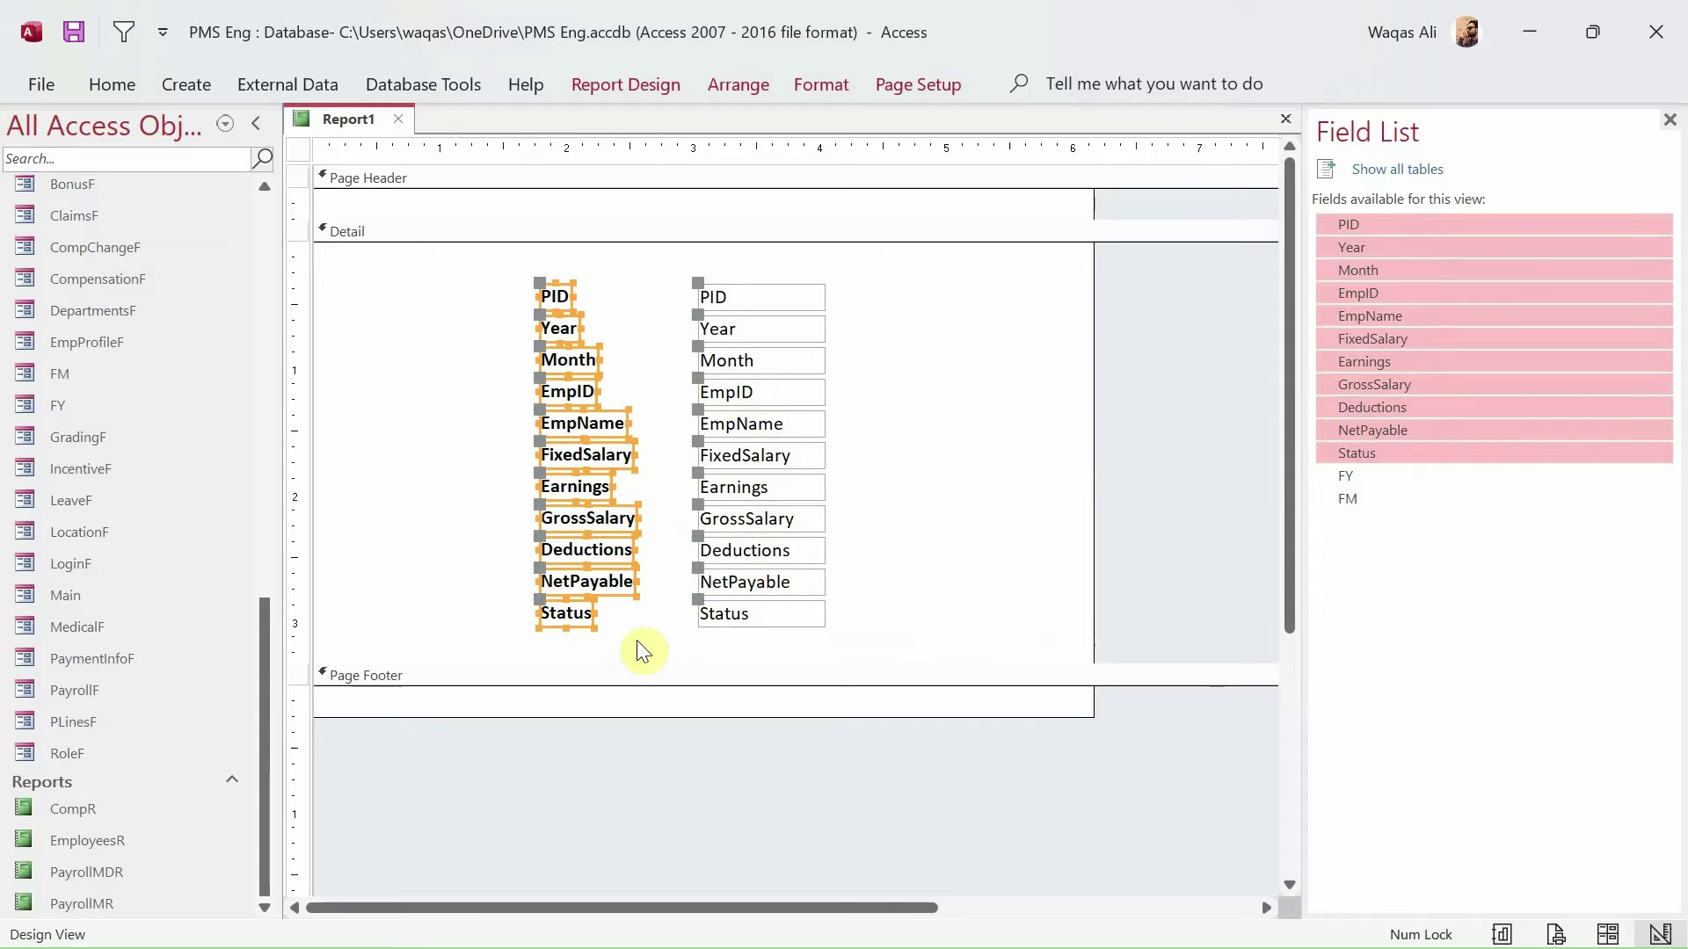
click(923, 516)
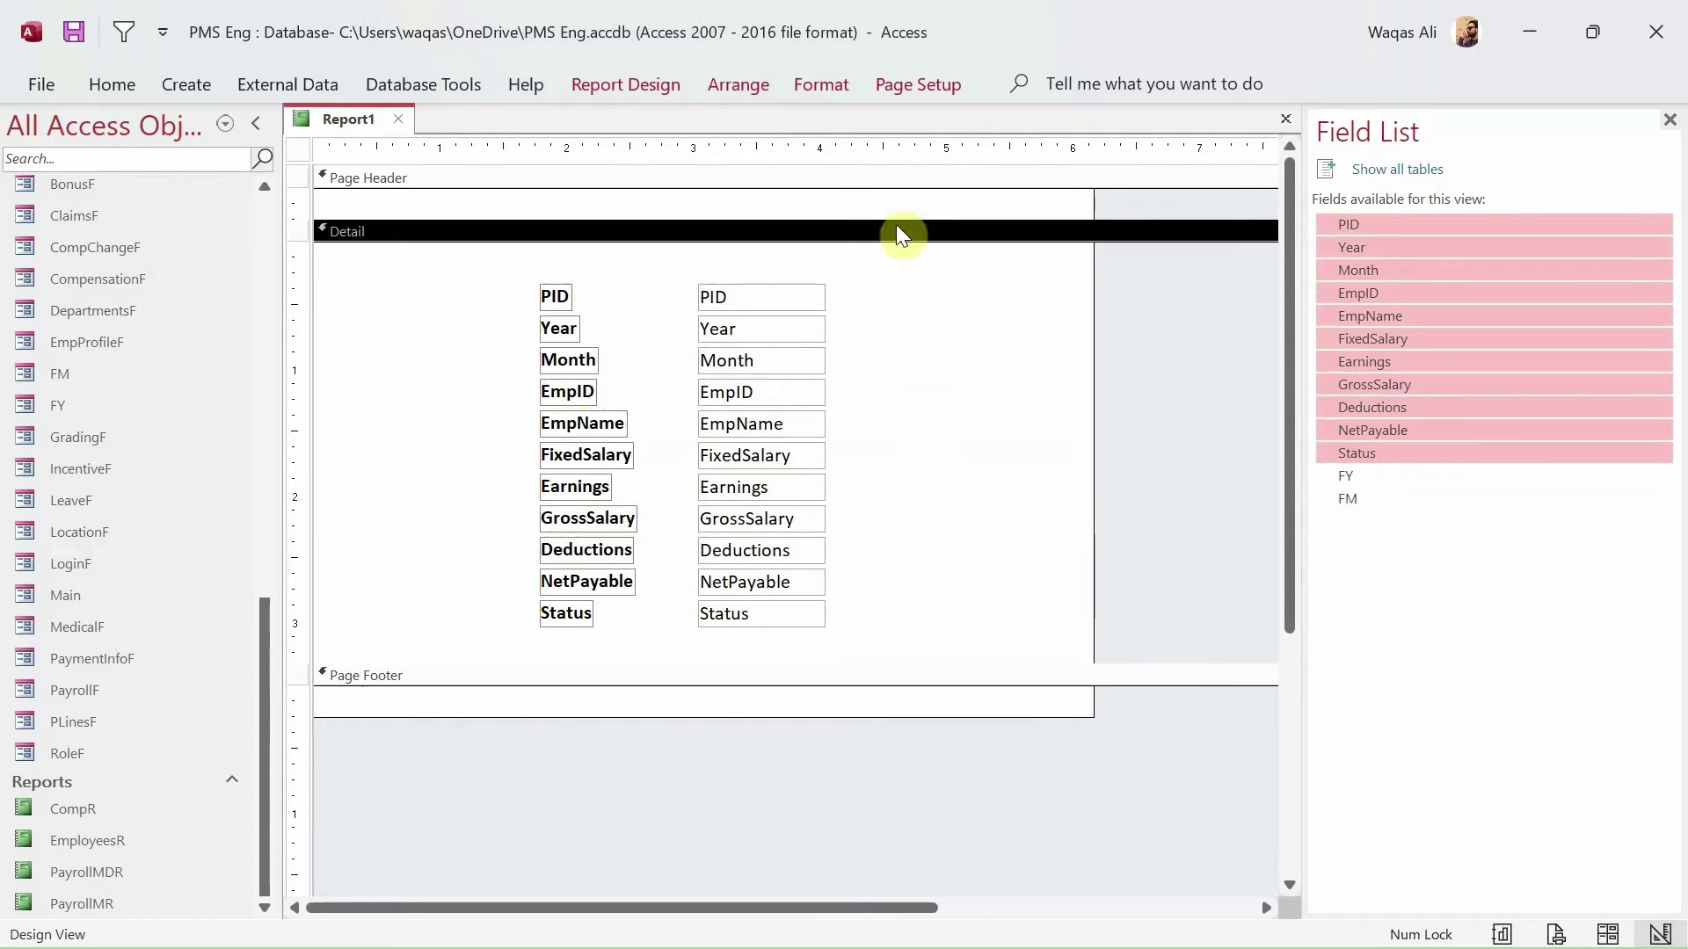
drag(900, 216, 900, 232)
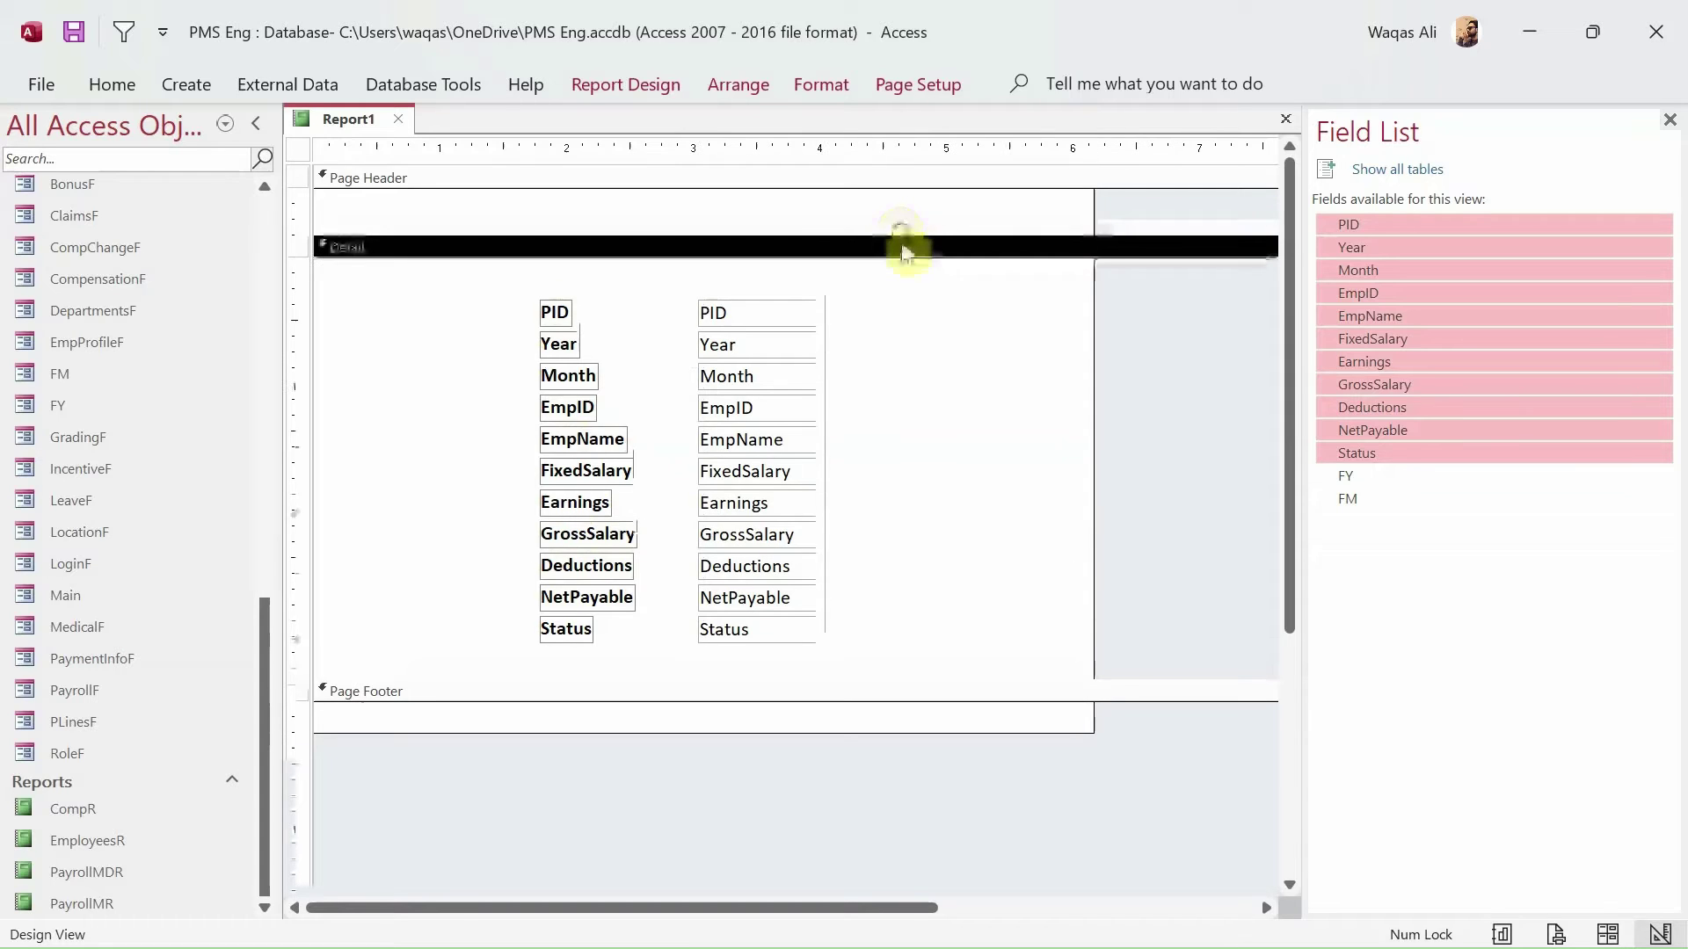
click(364, 215)
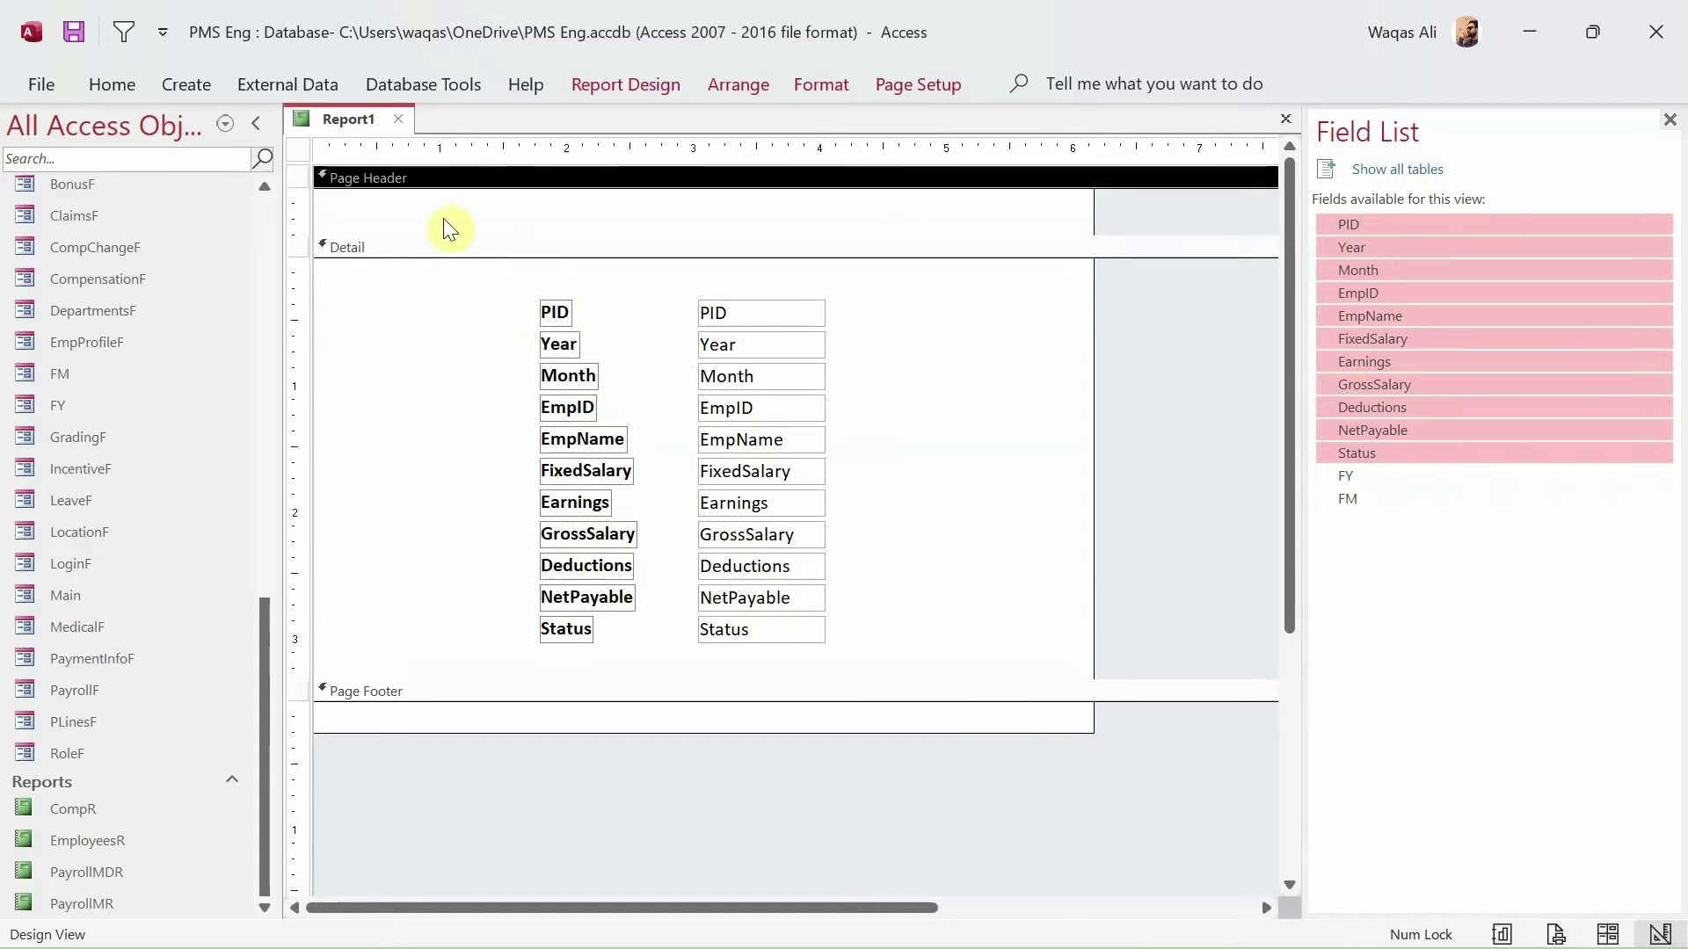
- Drag the EmpID and EmpName label-box pairs into the Page Header, EmpID at far left
drag(842, 411, 544, 217)
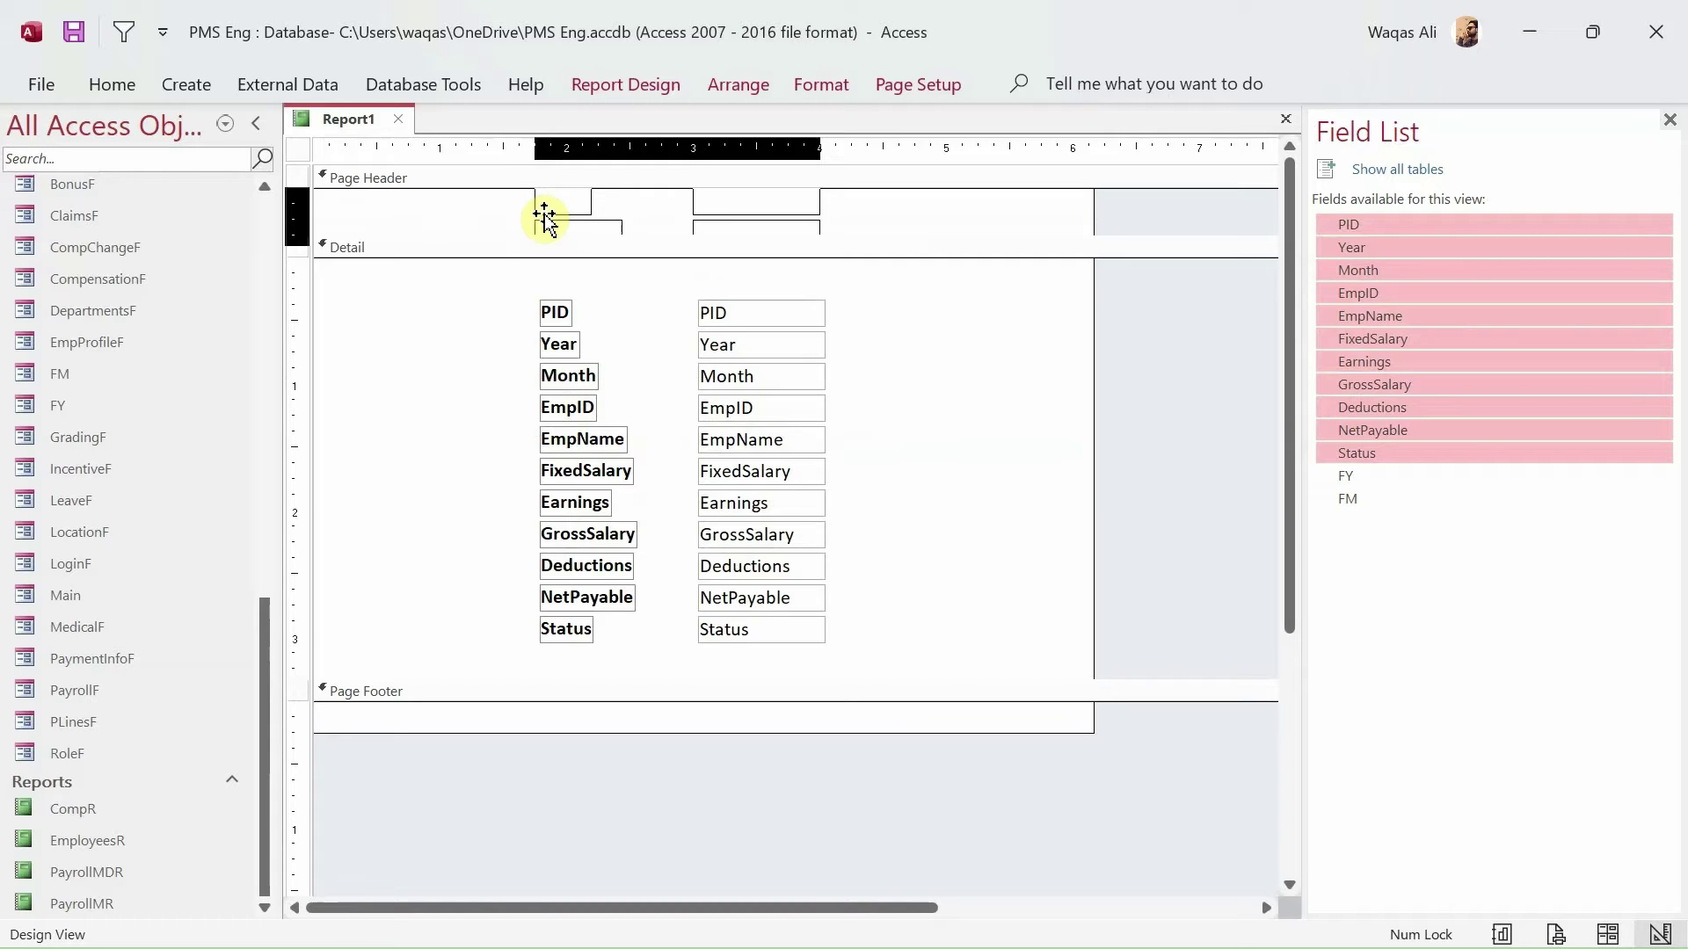
drag(546, 228, 546, 230)
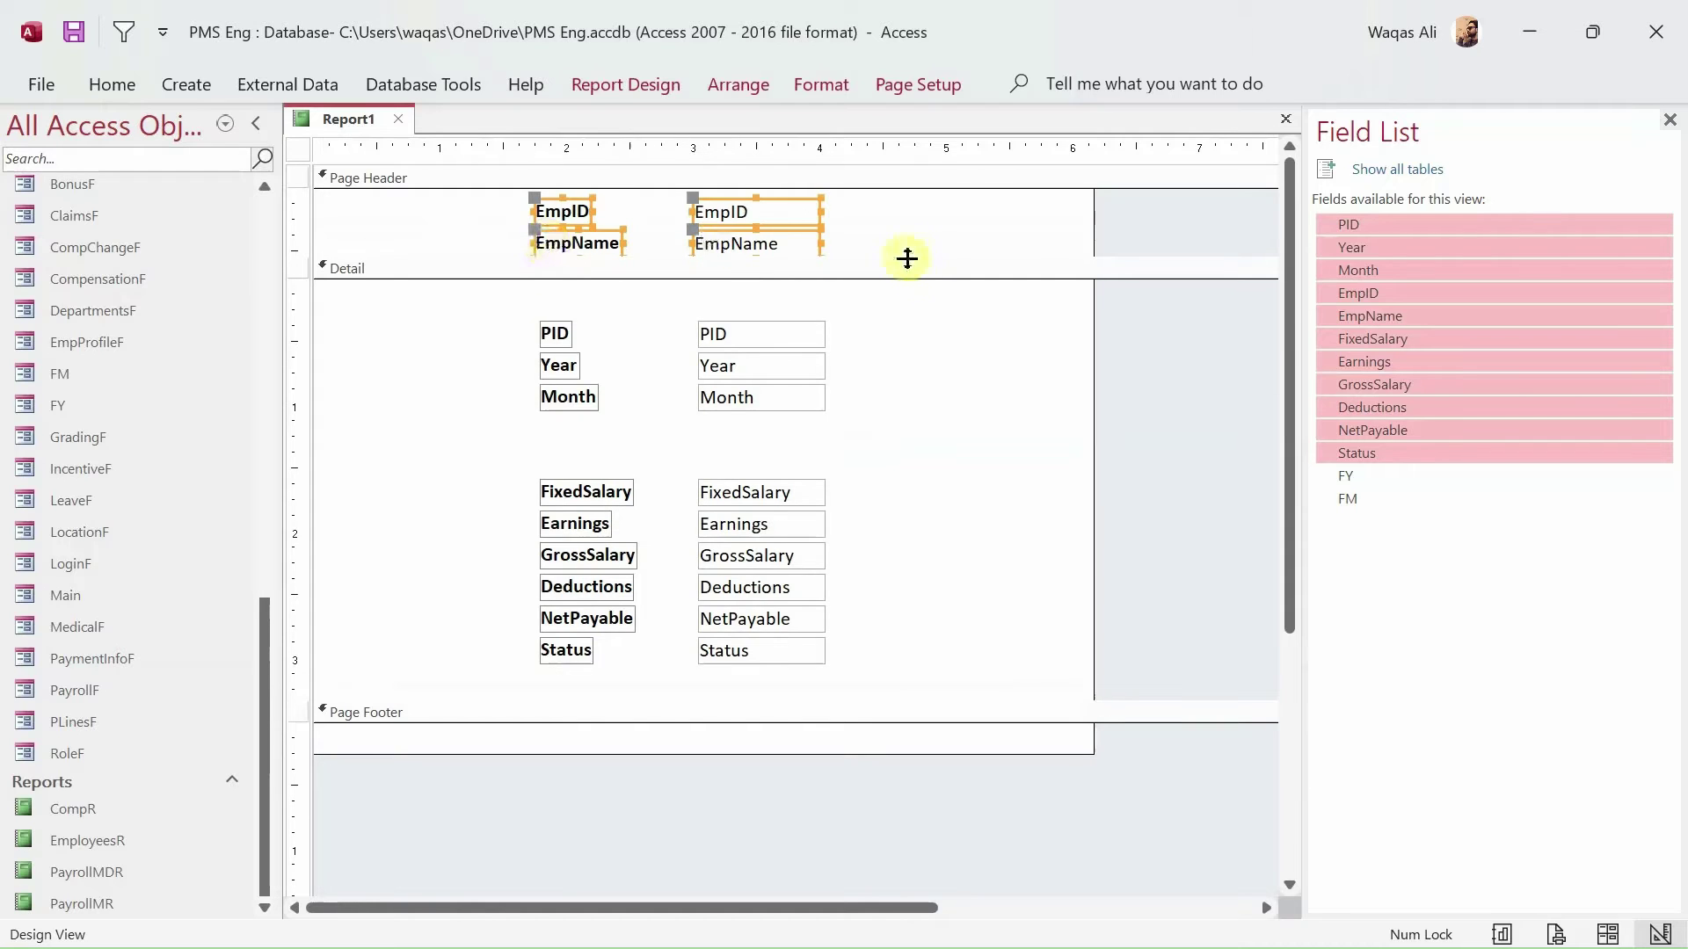
click(911, 263)
drag(911, 262, 910, 273)
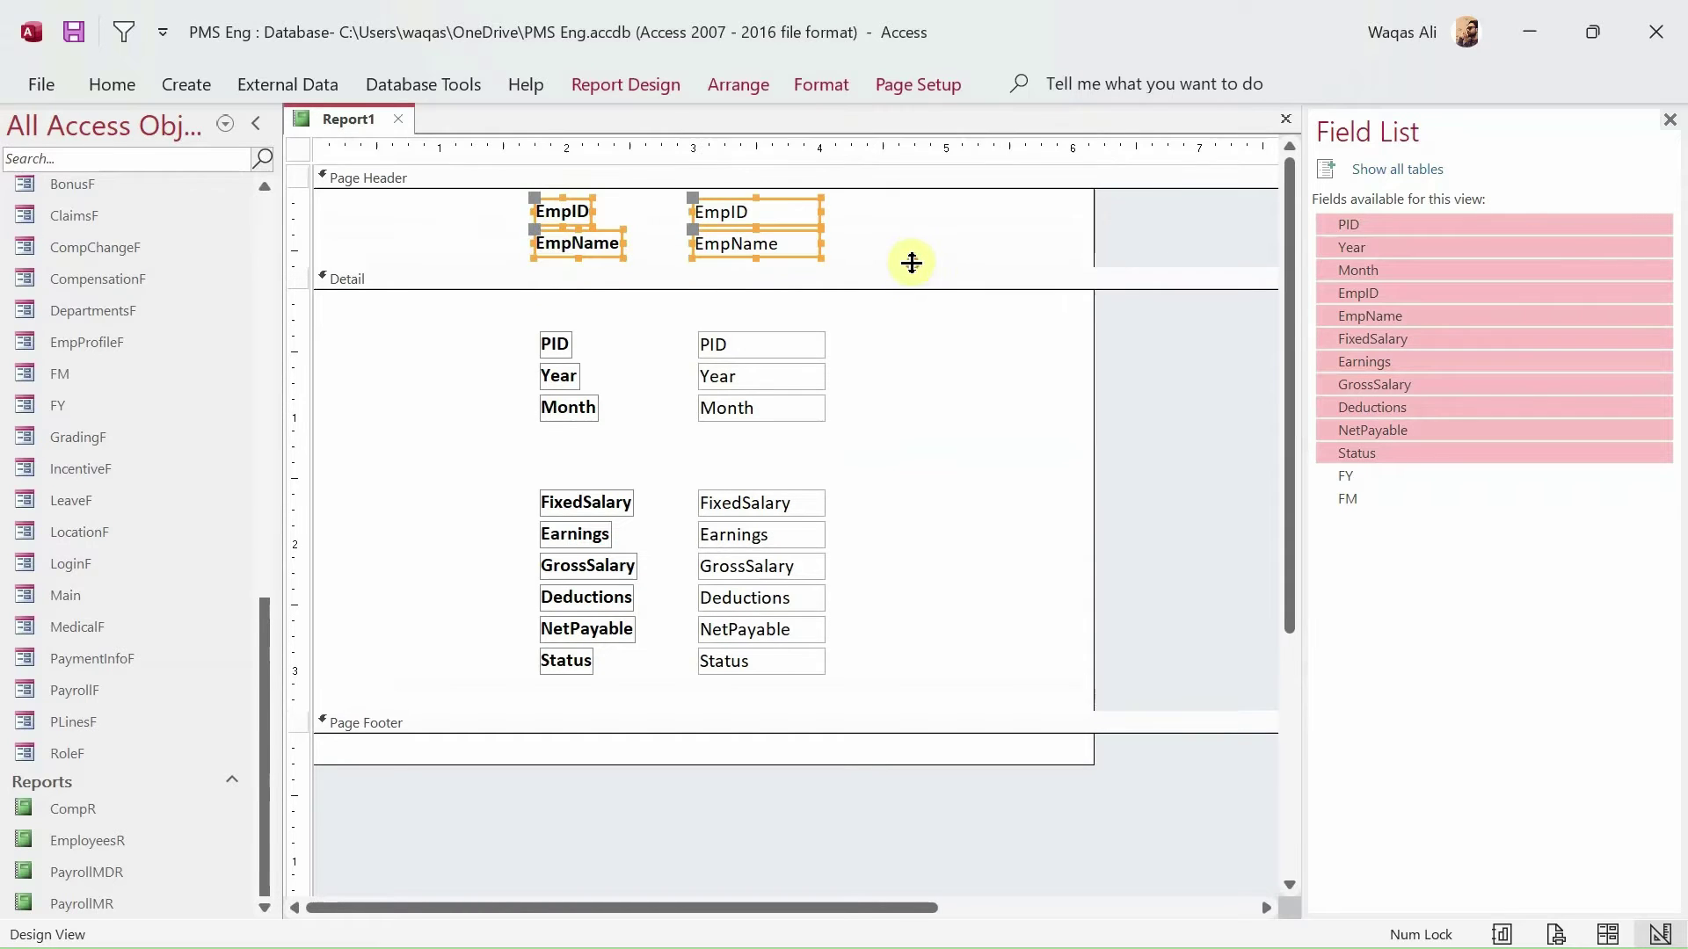
click(905, 247)
click(569, 221)
drag(569, 221, 352, 237)
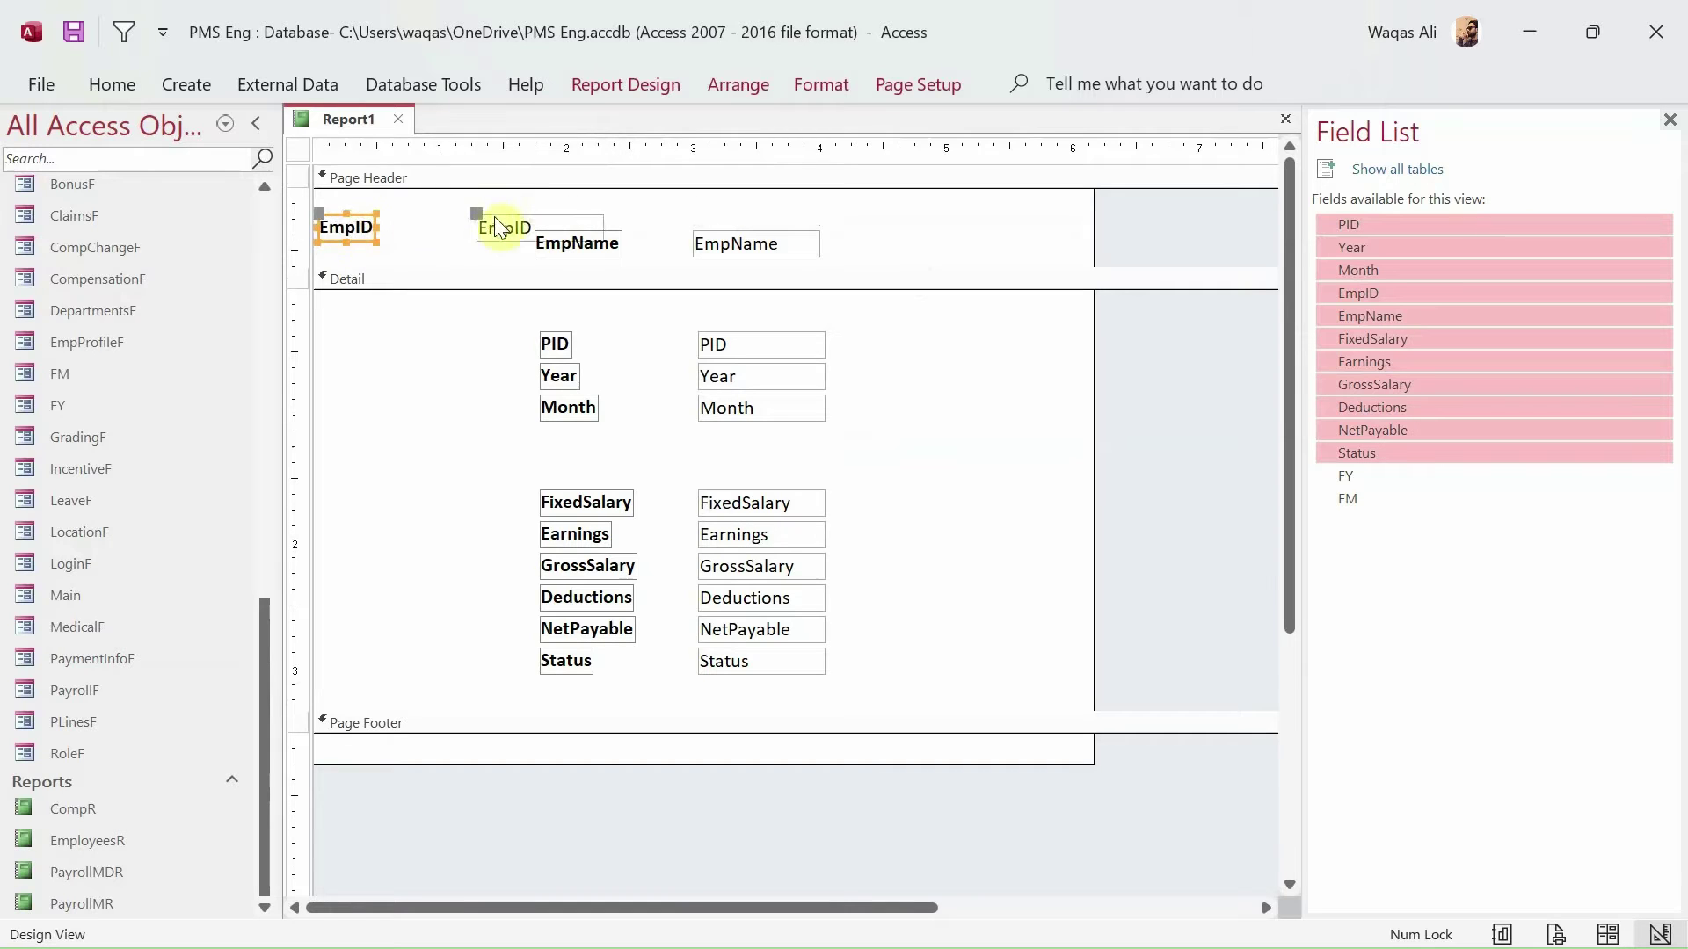
drag(482, 220, 399, 221)
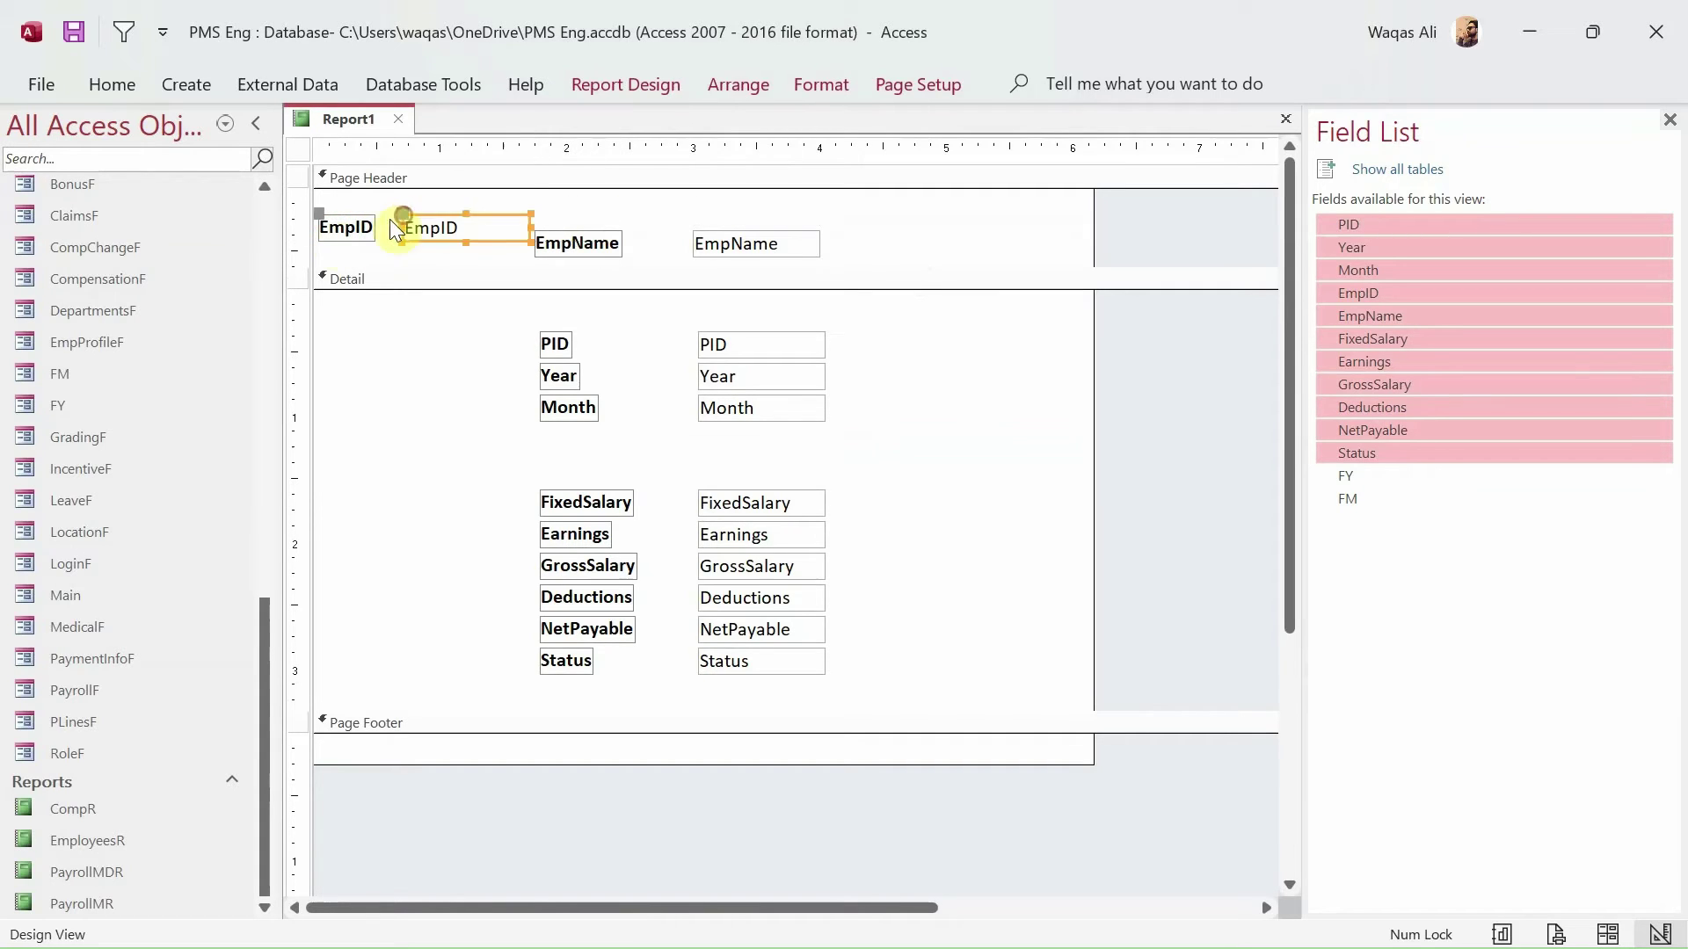
- Rename the EmpID header label to 'Employee ID:' and reposition its text box
click(345, 231)
click(376, 256)
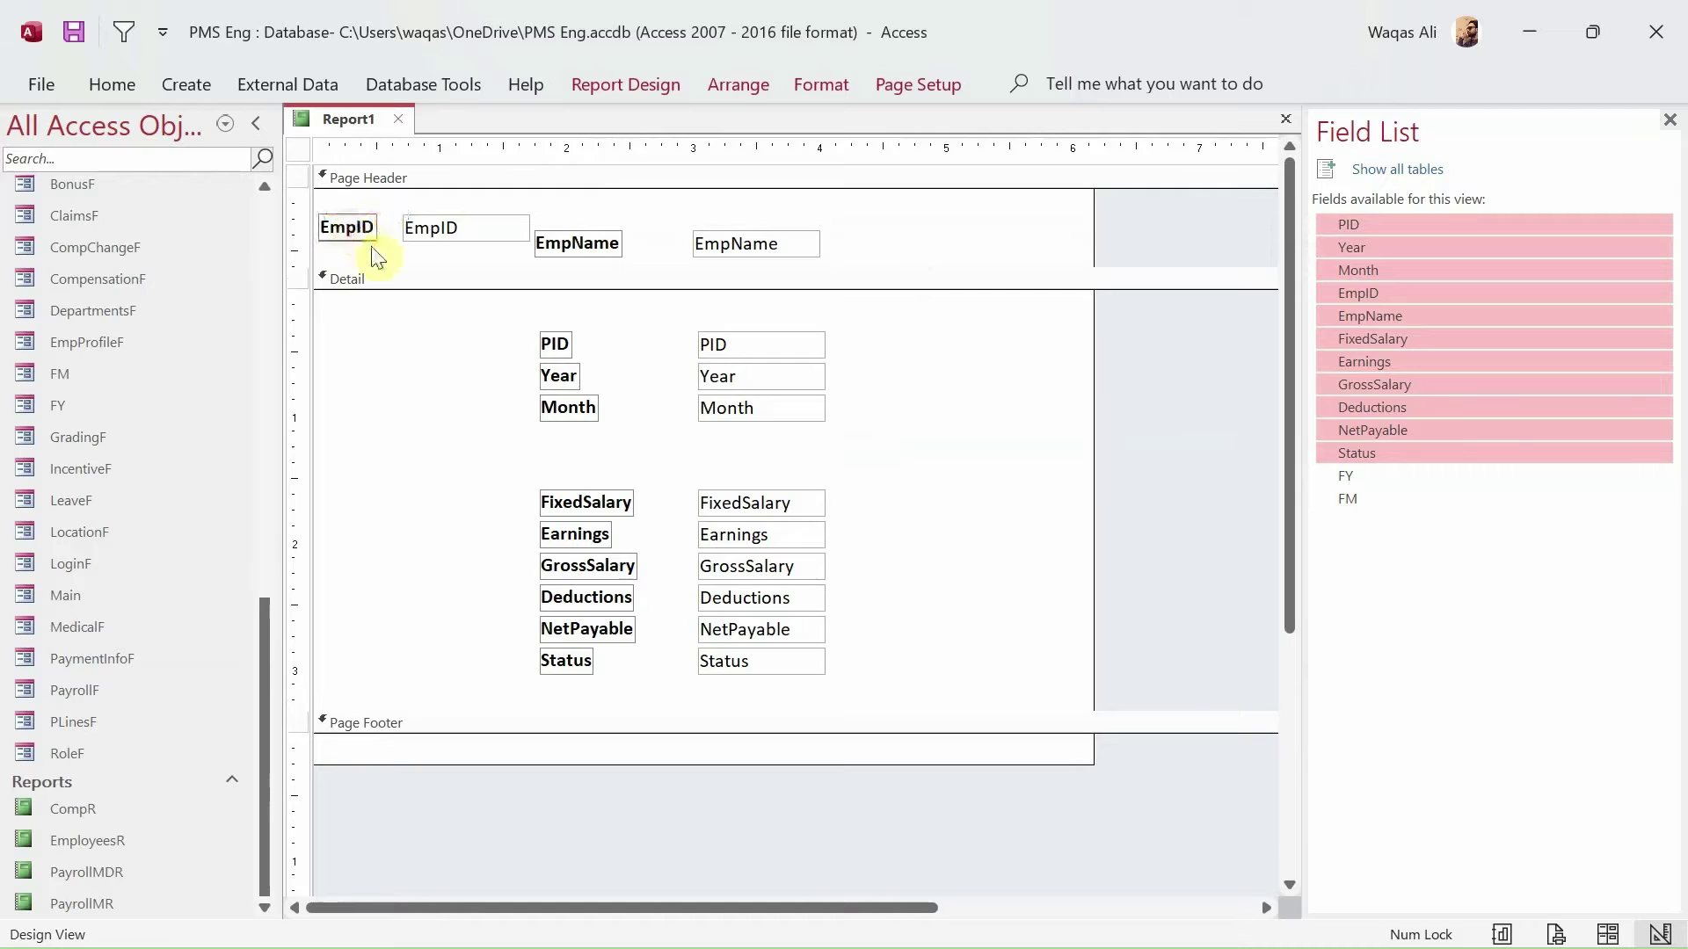
text(loyee)
key(Return)
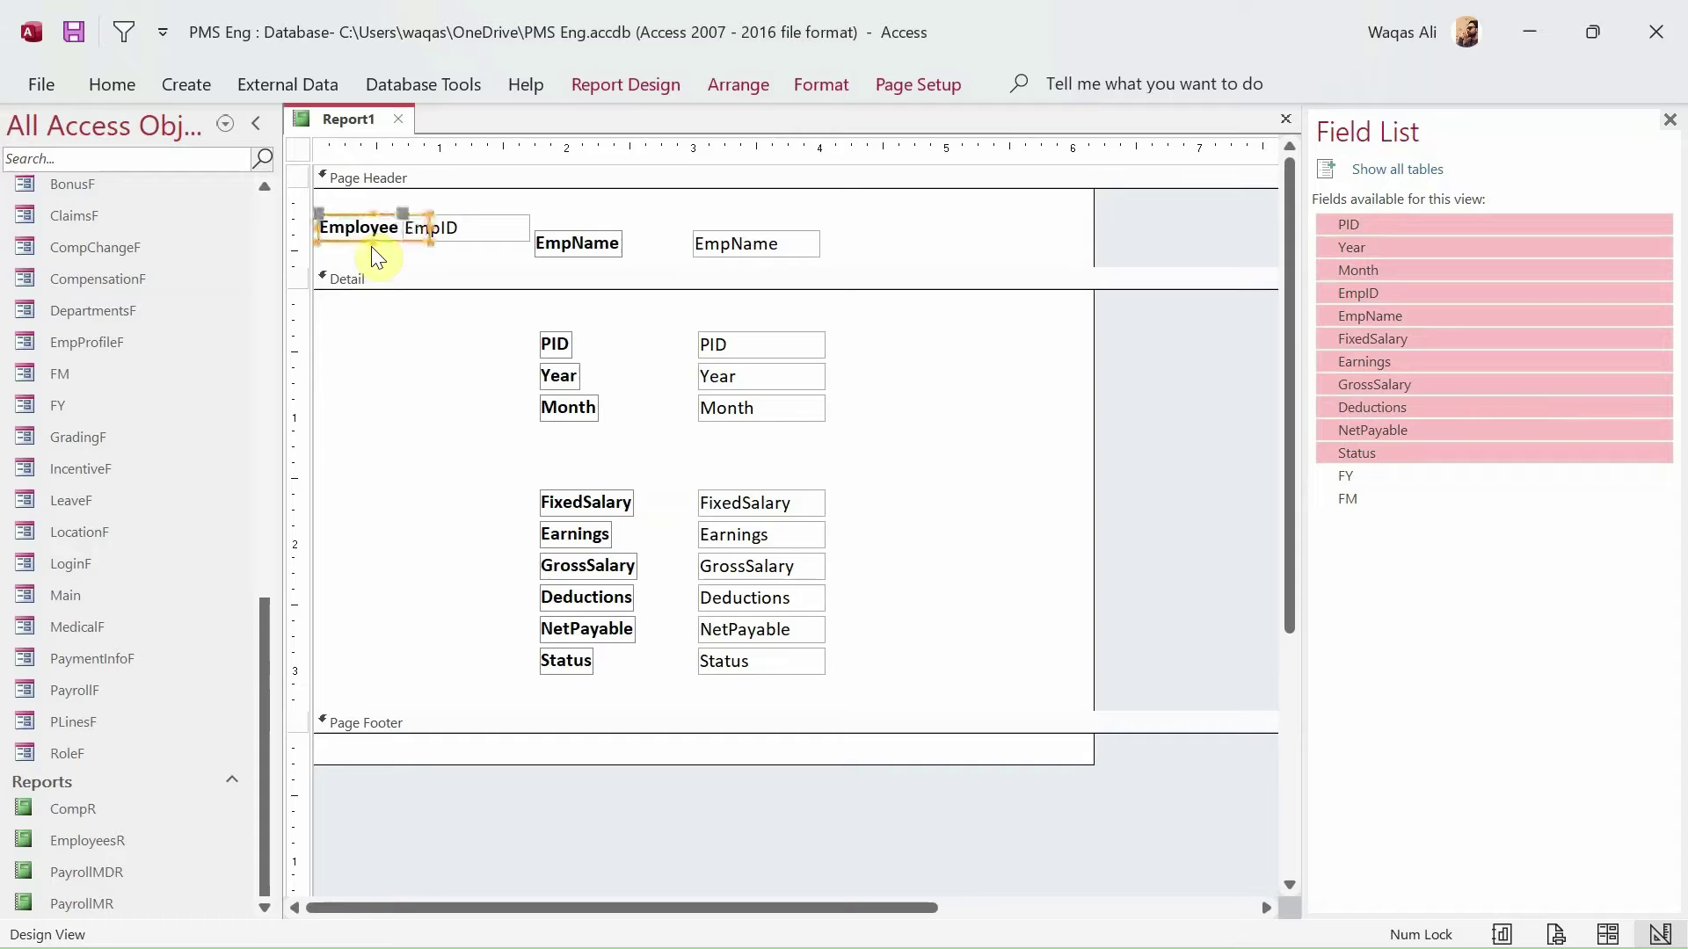
click(471, 226)
drag(408, 215, 425, 216)
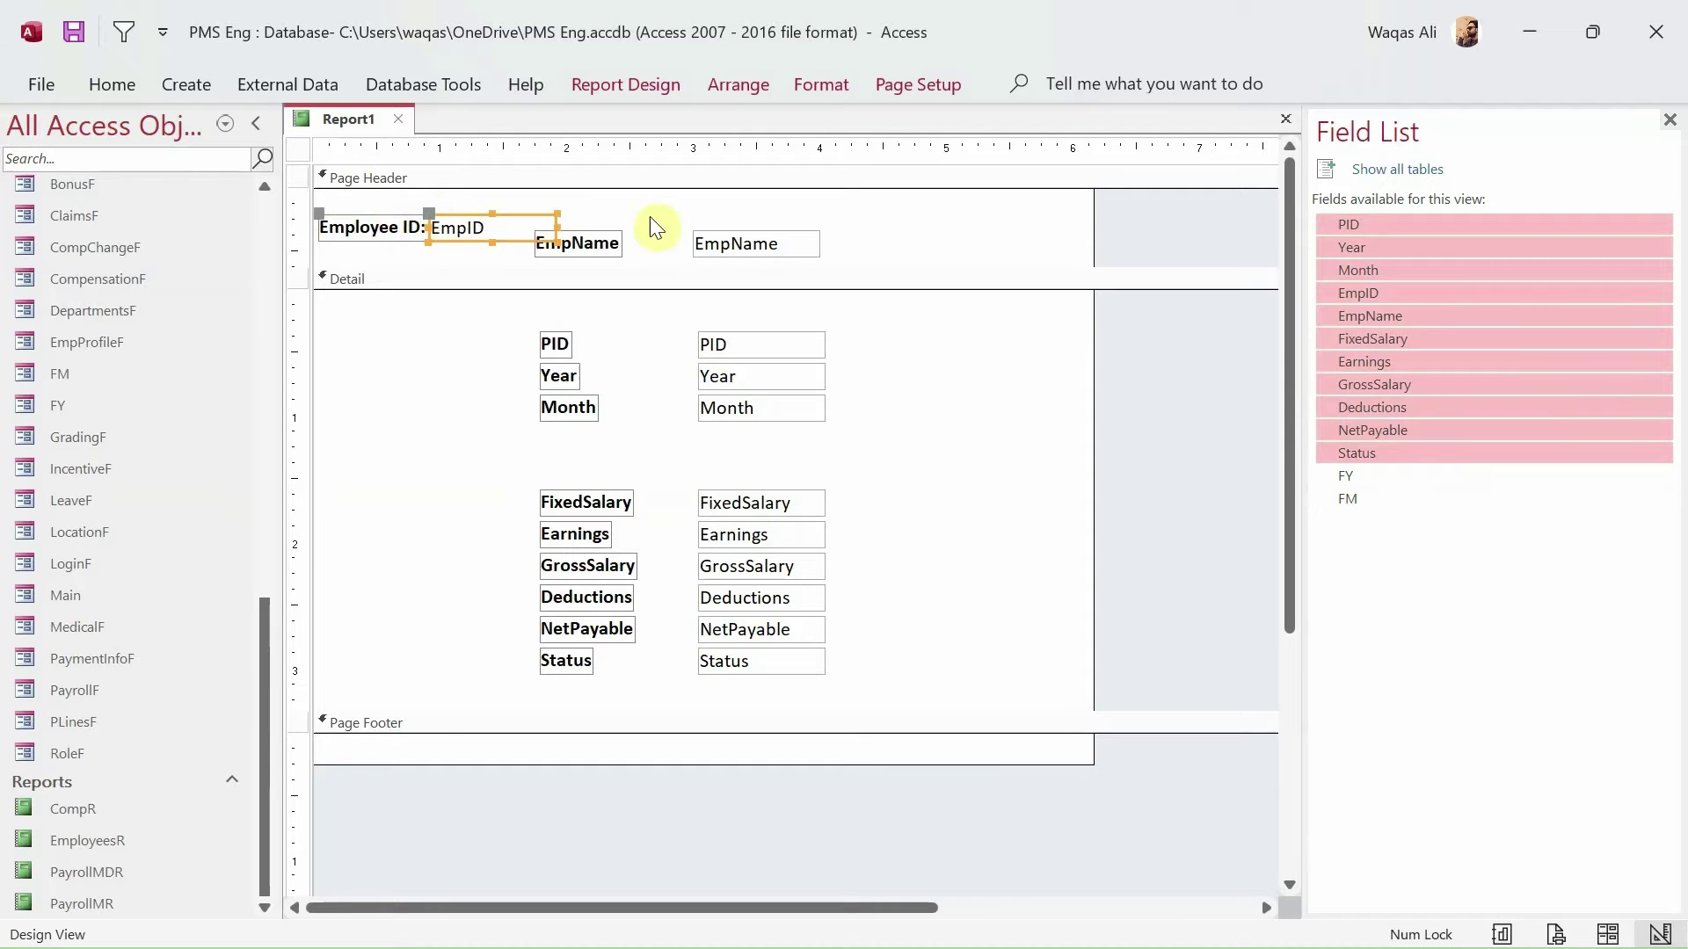
click(680, 202)
- Rename the EmpName label to 'Employee Name:' beside Employee ID and widen its text box
drag(595, 252, 638, 236)
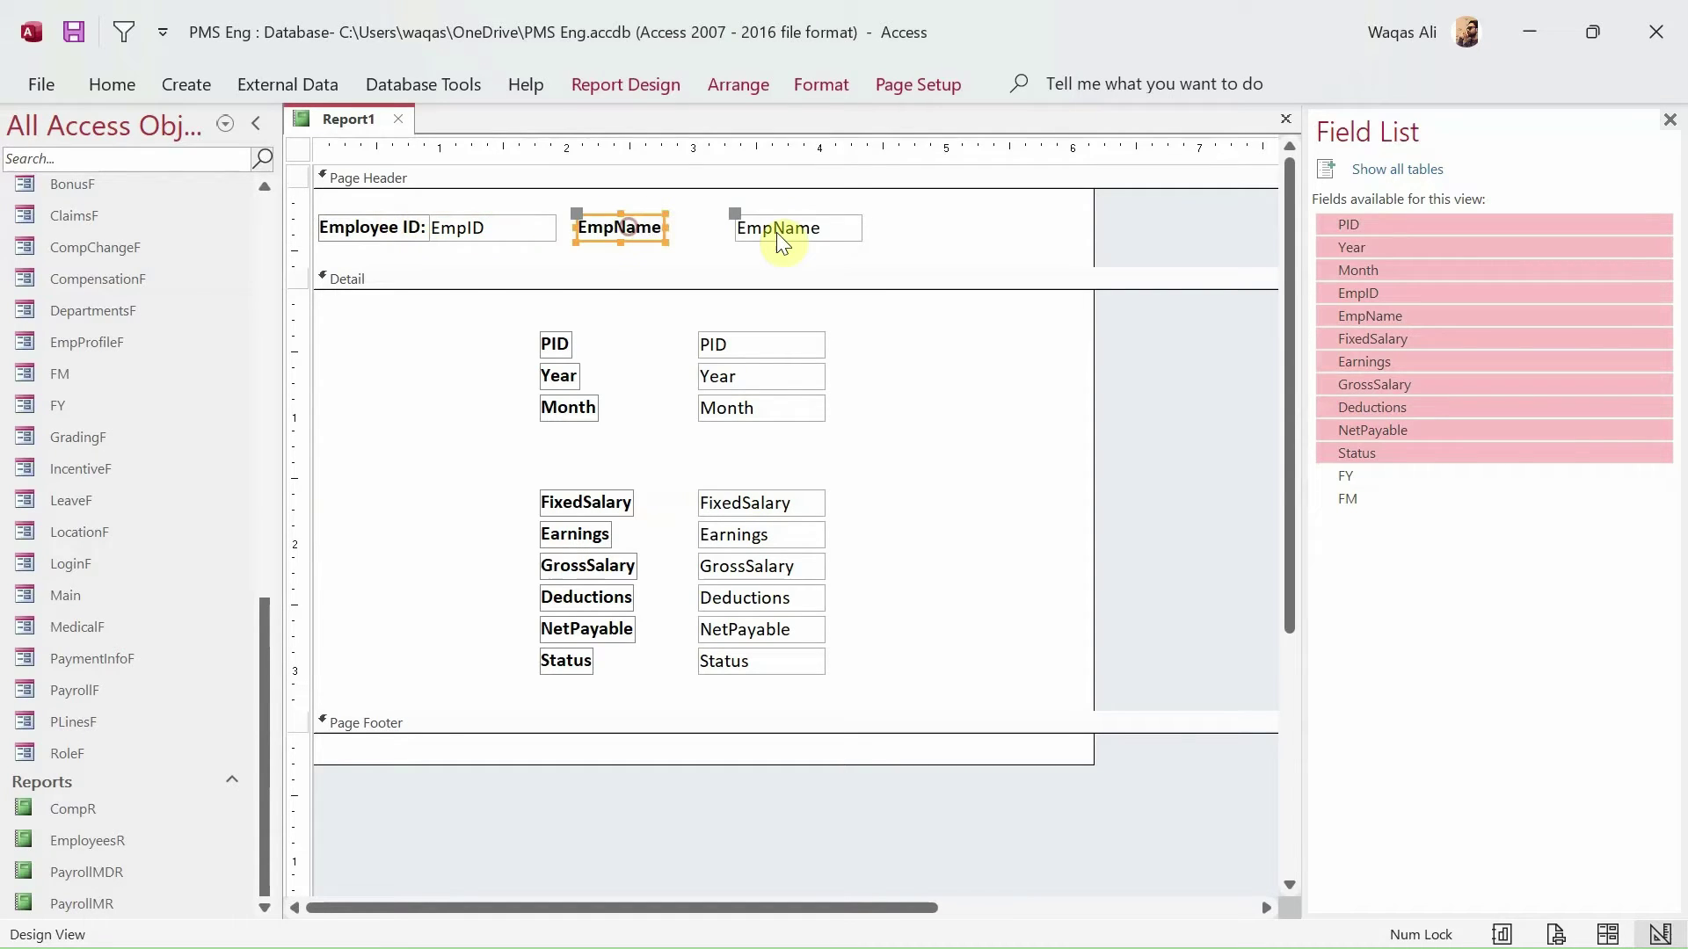
drag(737, 216, 702, 230)
click(668, 233)
click(616, 227)
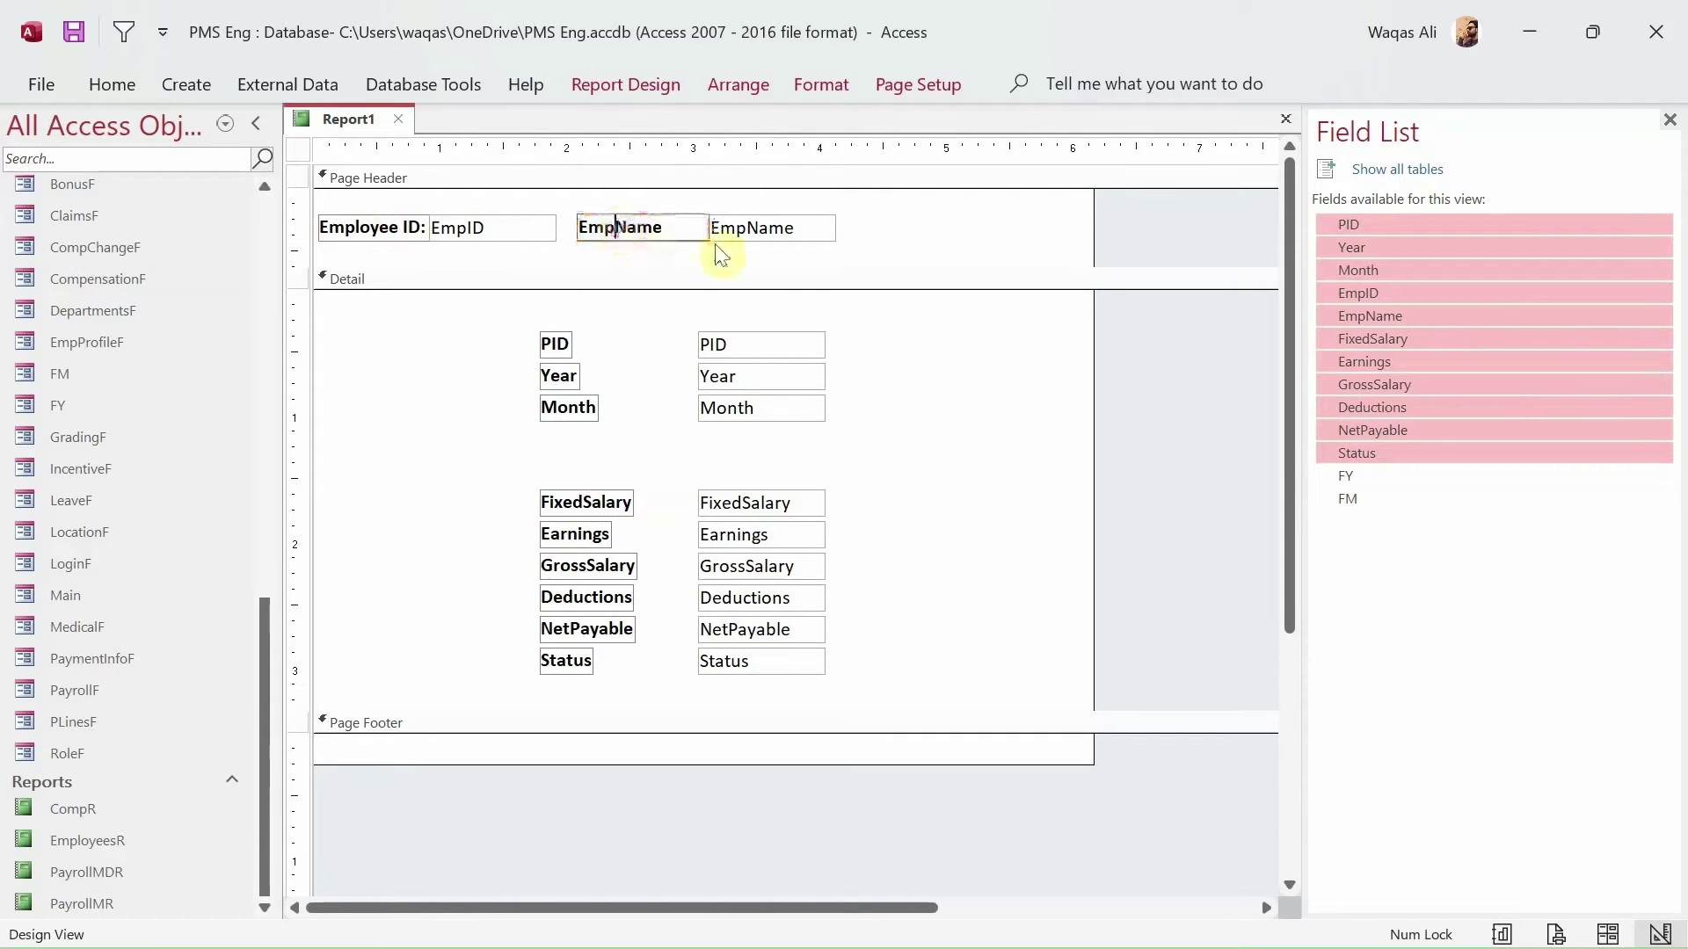
text(loyee)
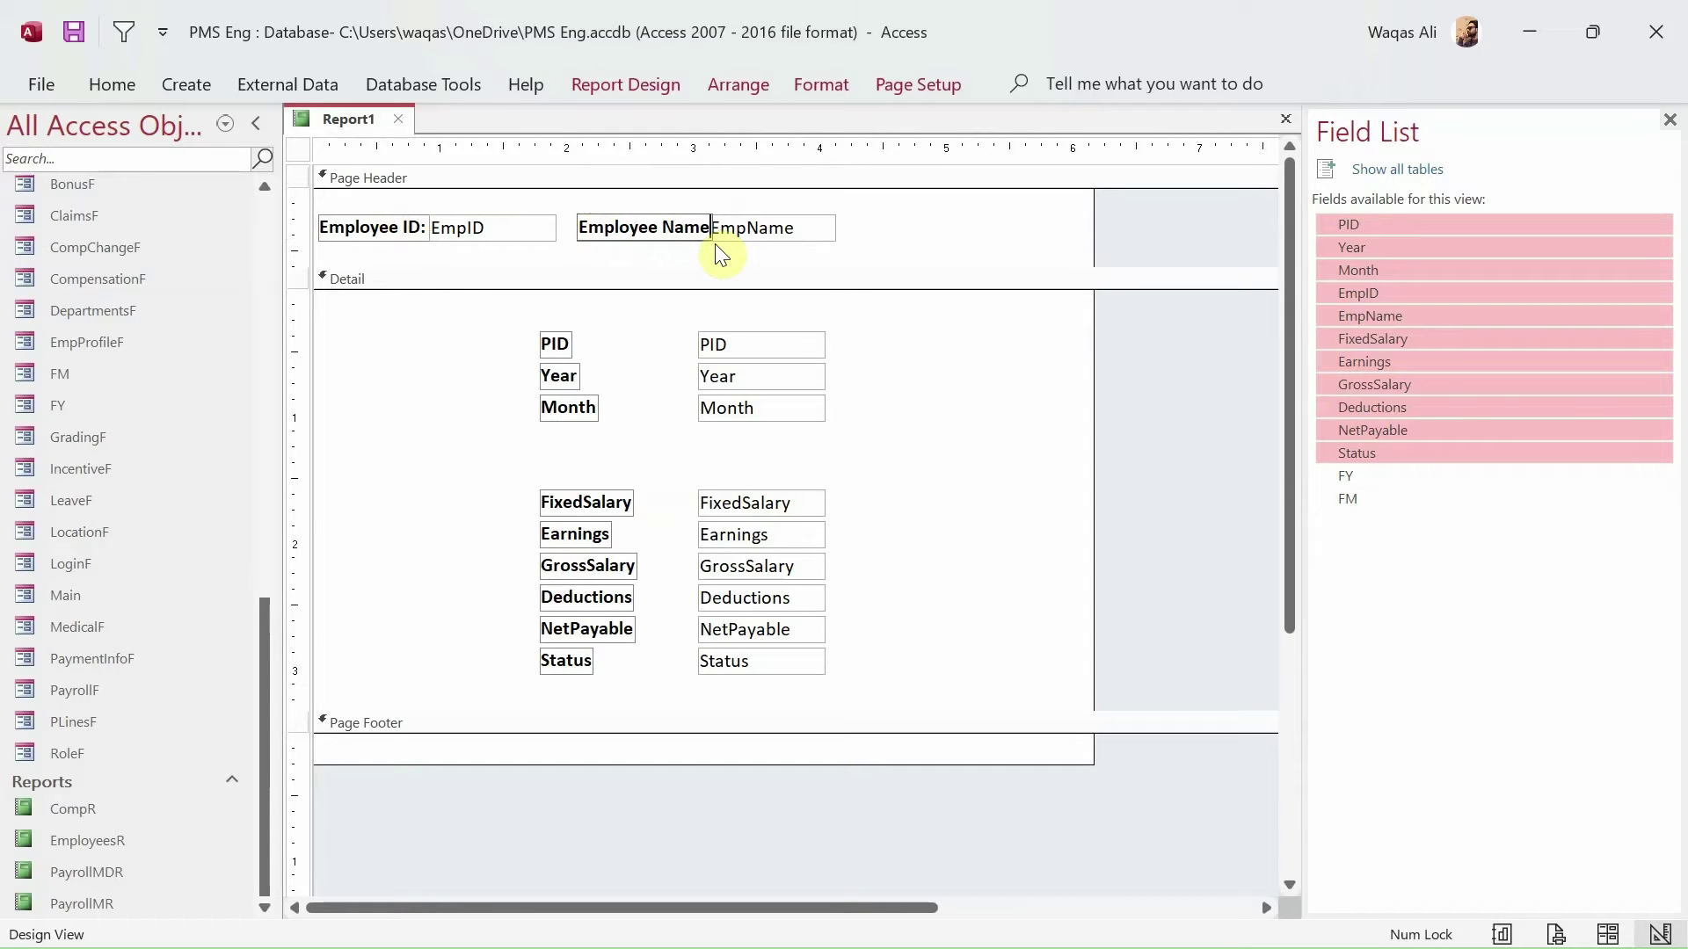
key(Return)
mouse_move(712, 227)
mouse_down()
mouse_move(697, 218)
mouse_move(720, 215)
mouse_up()
click(1004, 259)
click(842, 226)
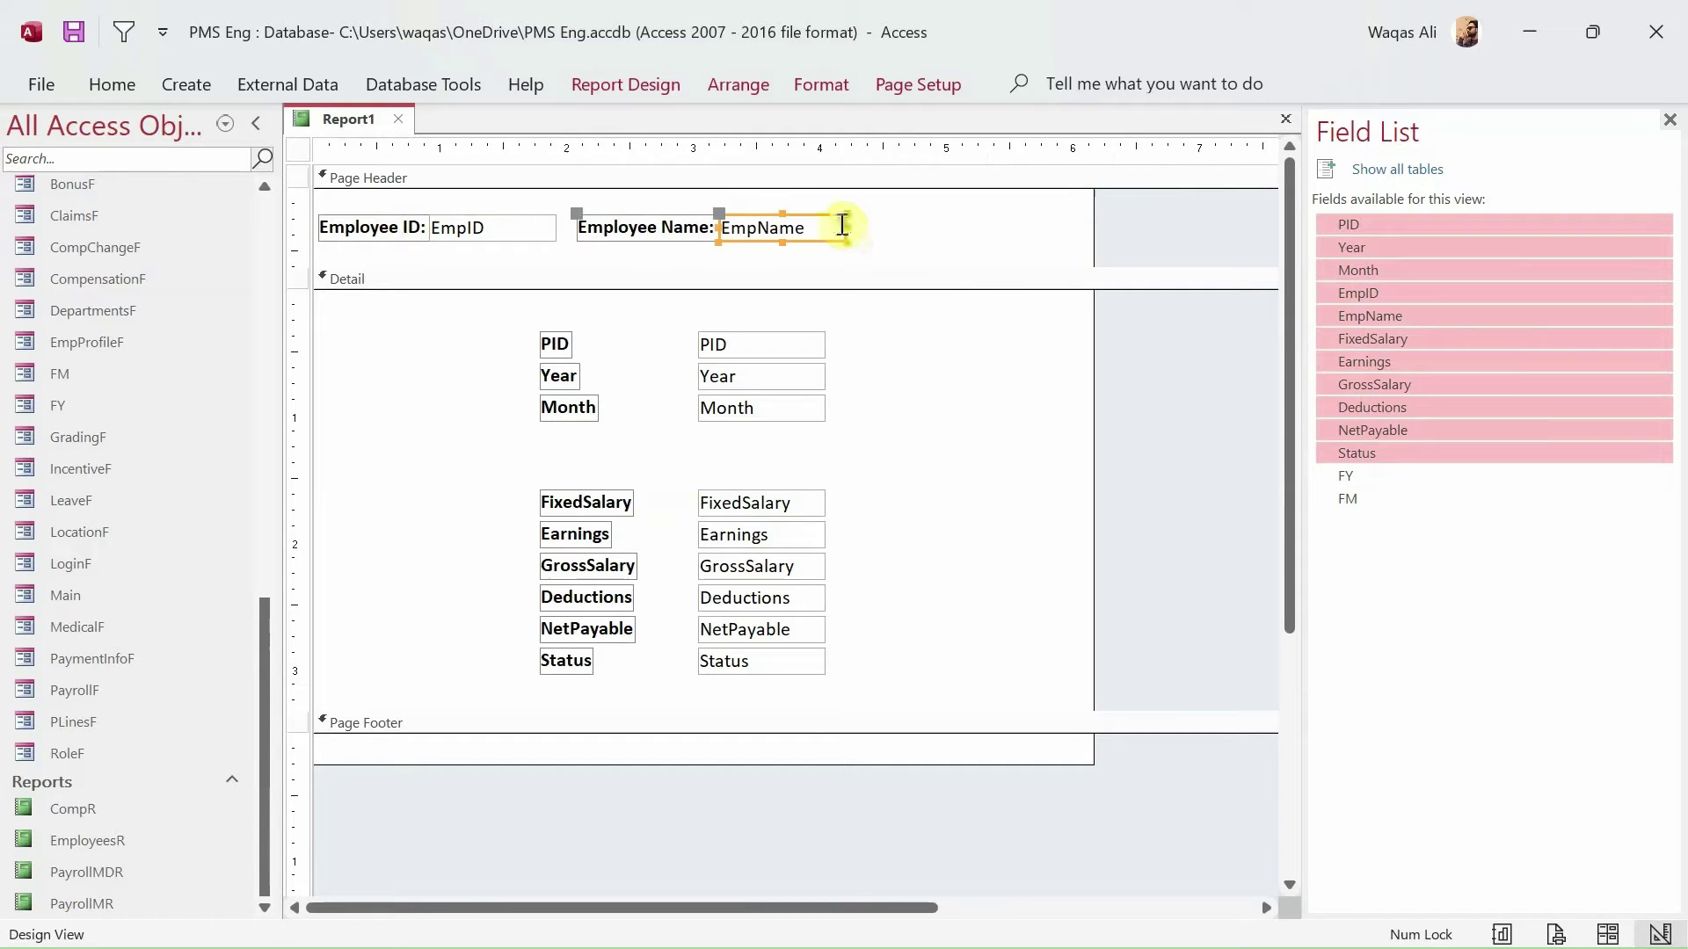
drag(844, 225, 1070, 223)
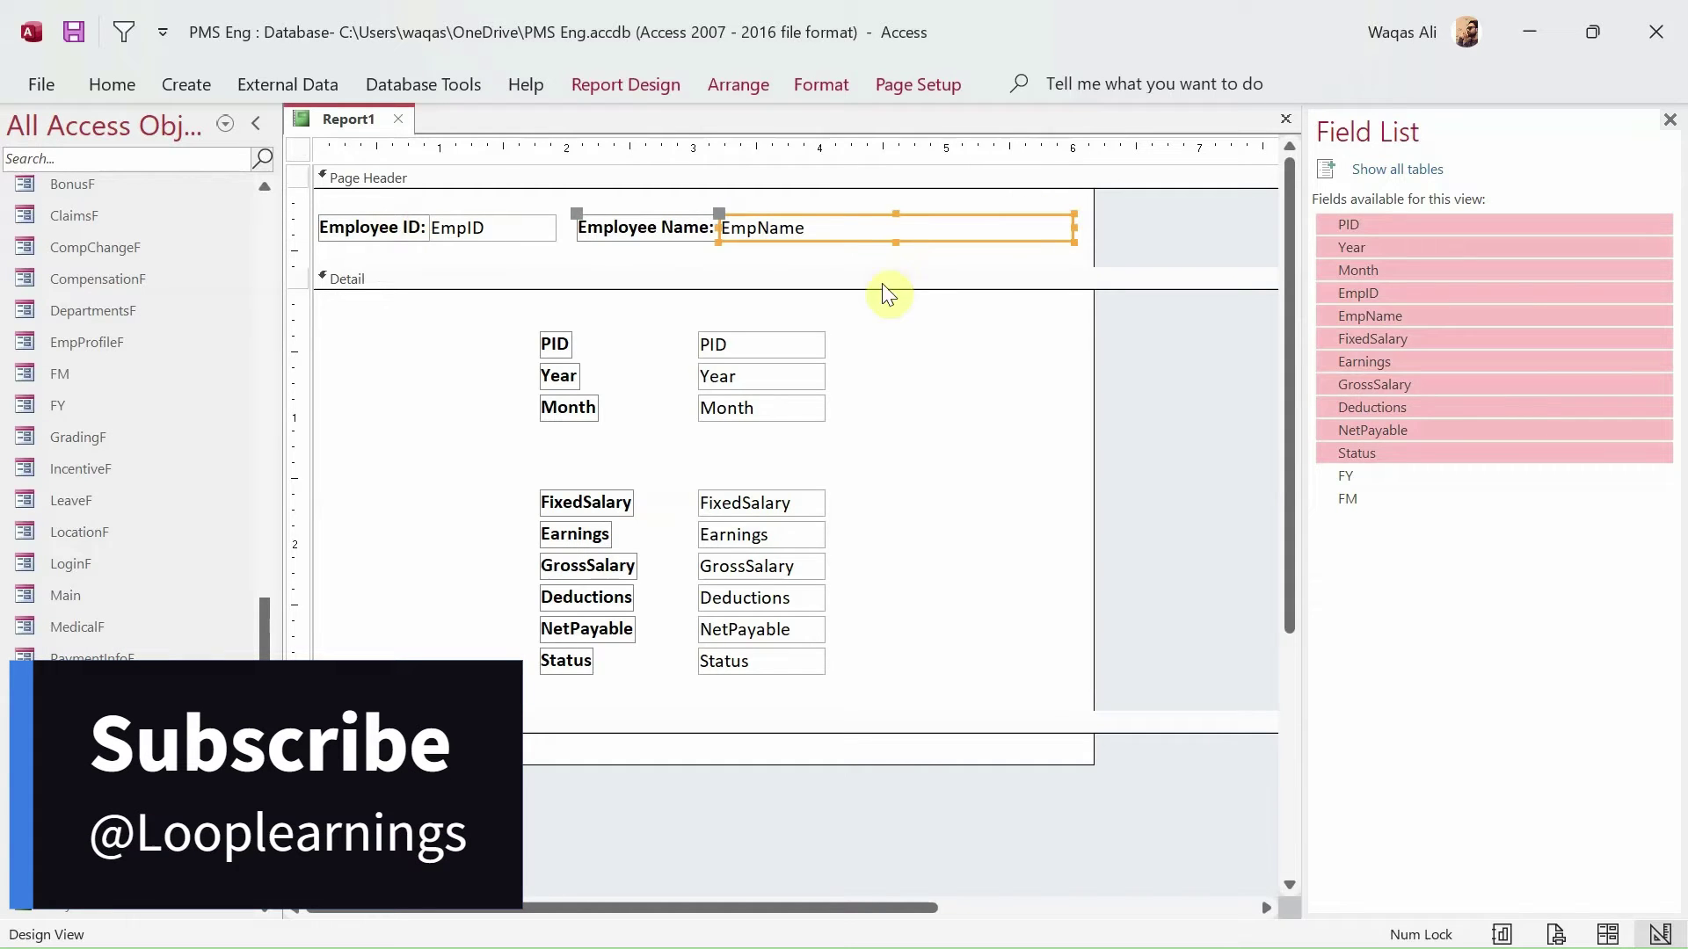
- Move the FixedSalary–Status fields up under Month and select all nine Detail fields
drag(919, 486, 541, 714)
drag(576, 639, 619, 523)
drag(867, 325, 485, 674)
- Arrange the nine fields in a tabular layout, labels as Page Header headings above Detail boxes
right_click(802, 440)
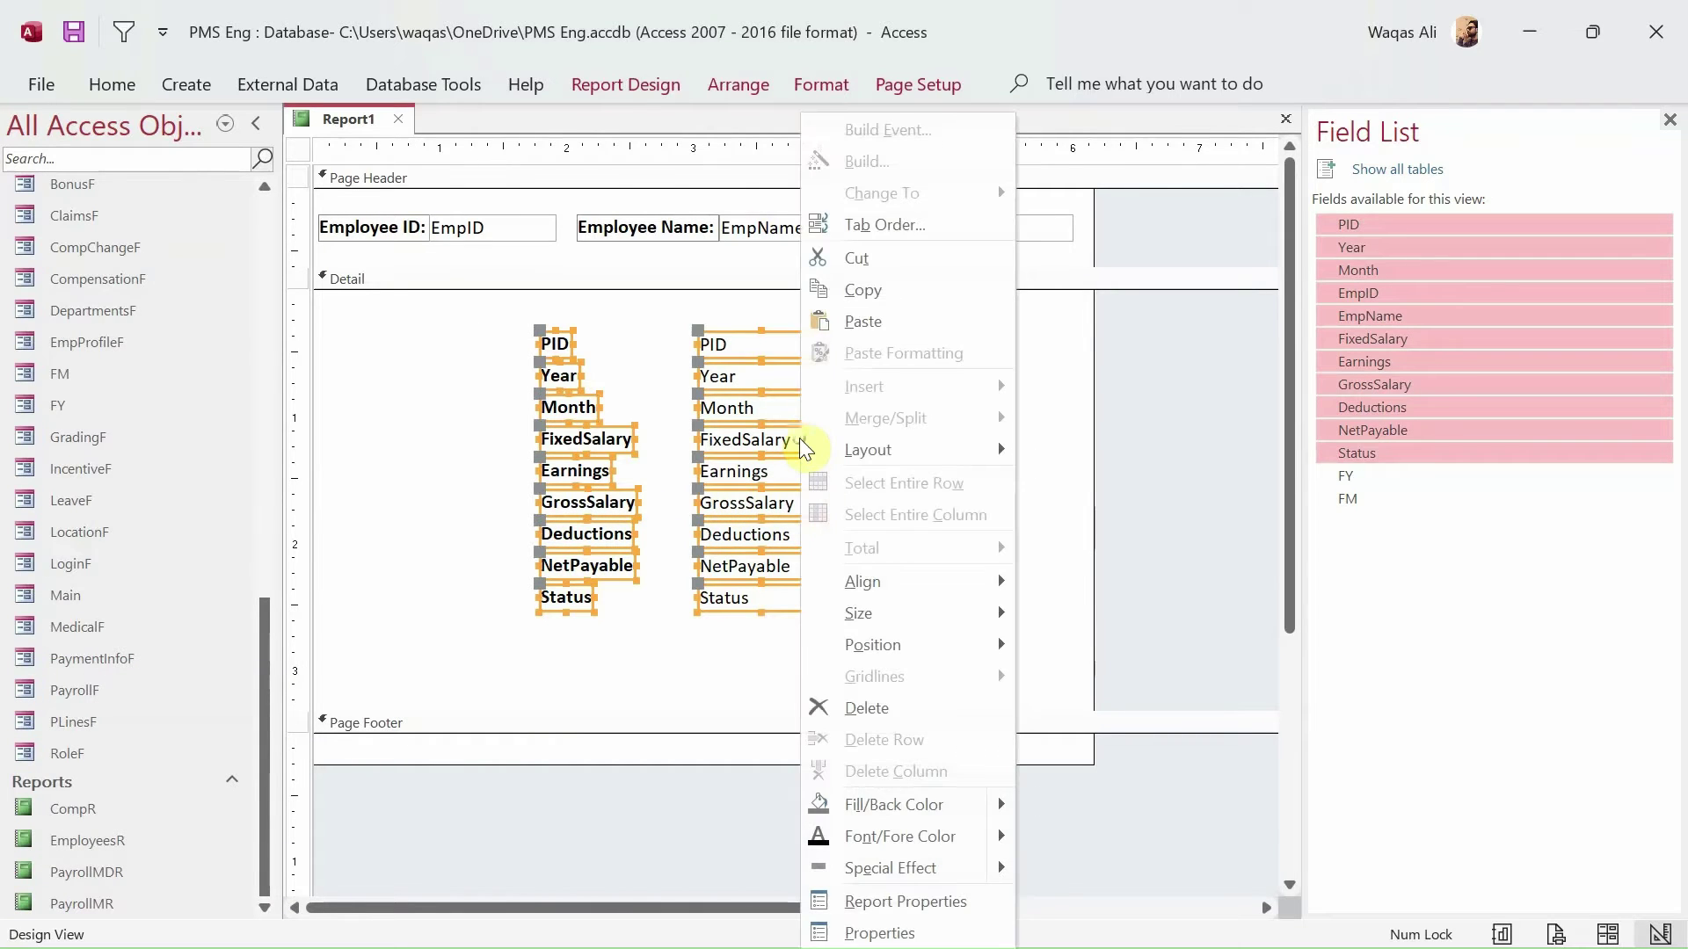
mouse_move(893, 450)
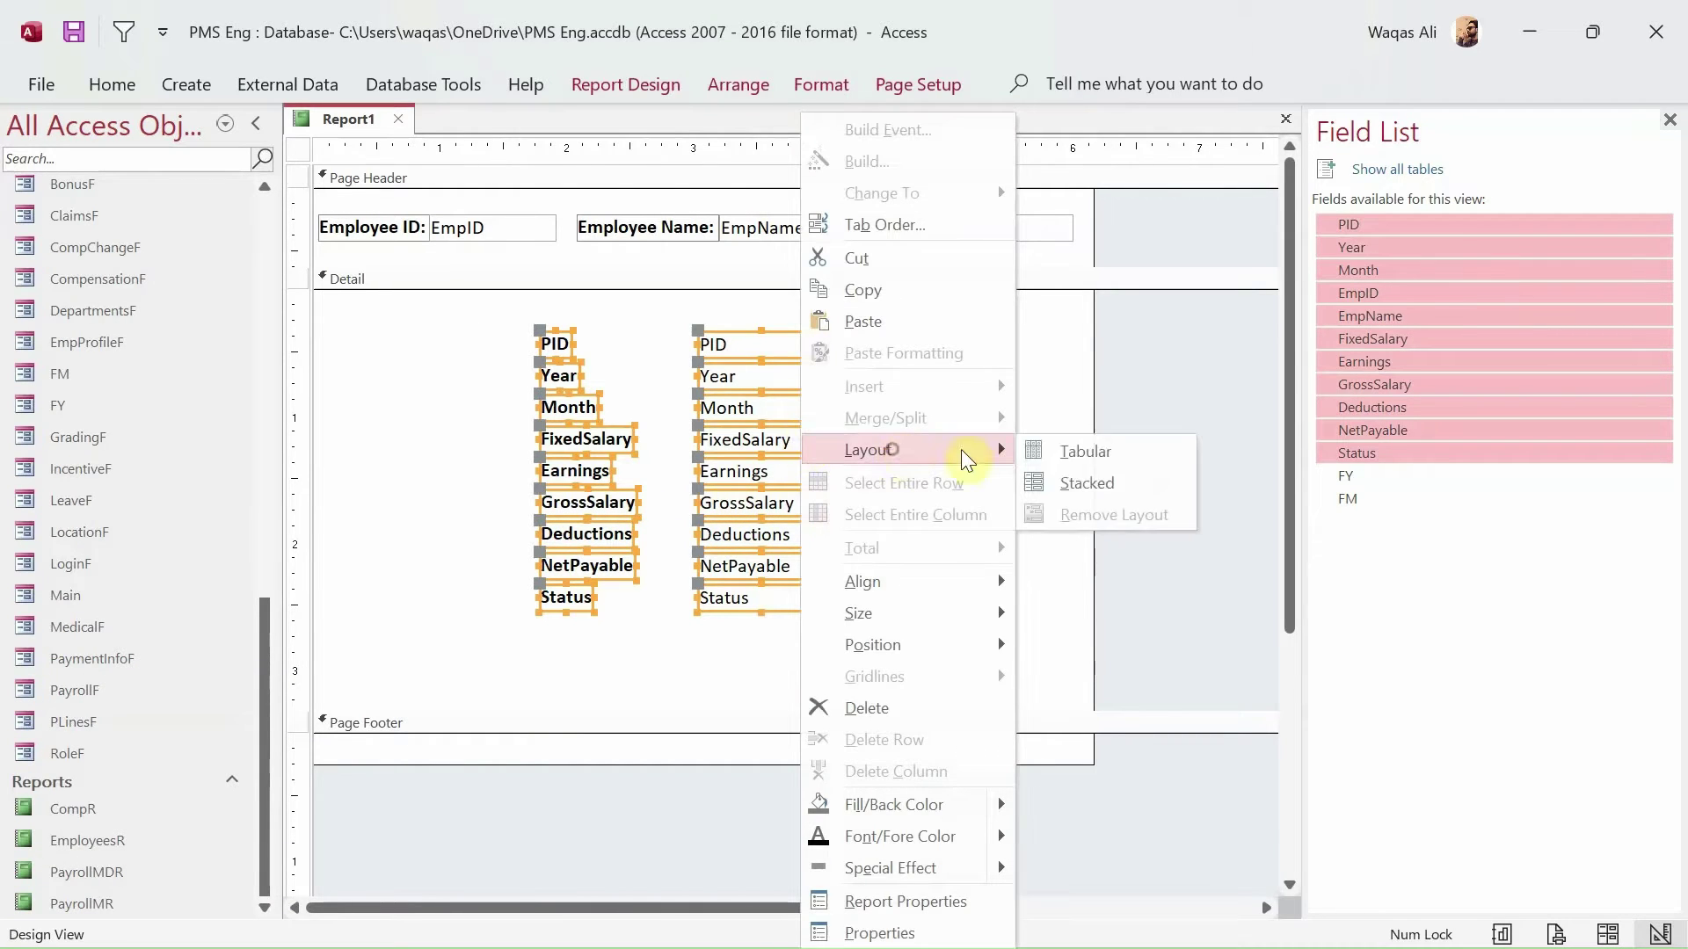
click(1110, 451)
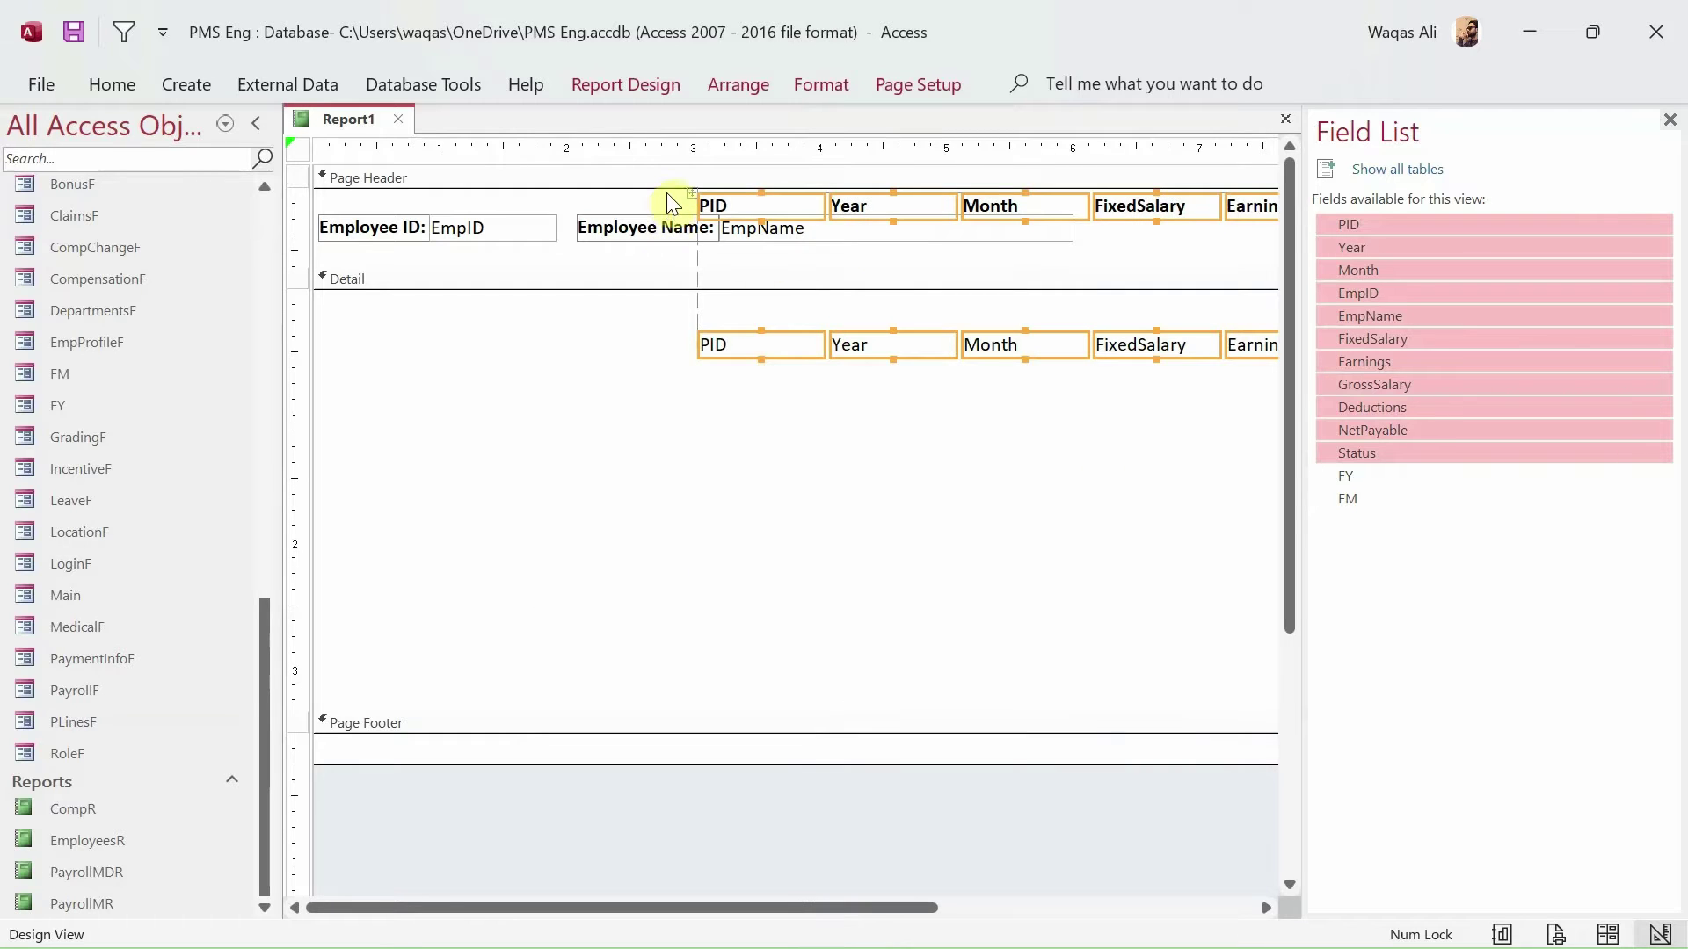
click(694, 199)
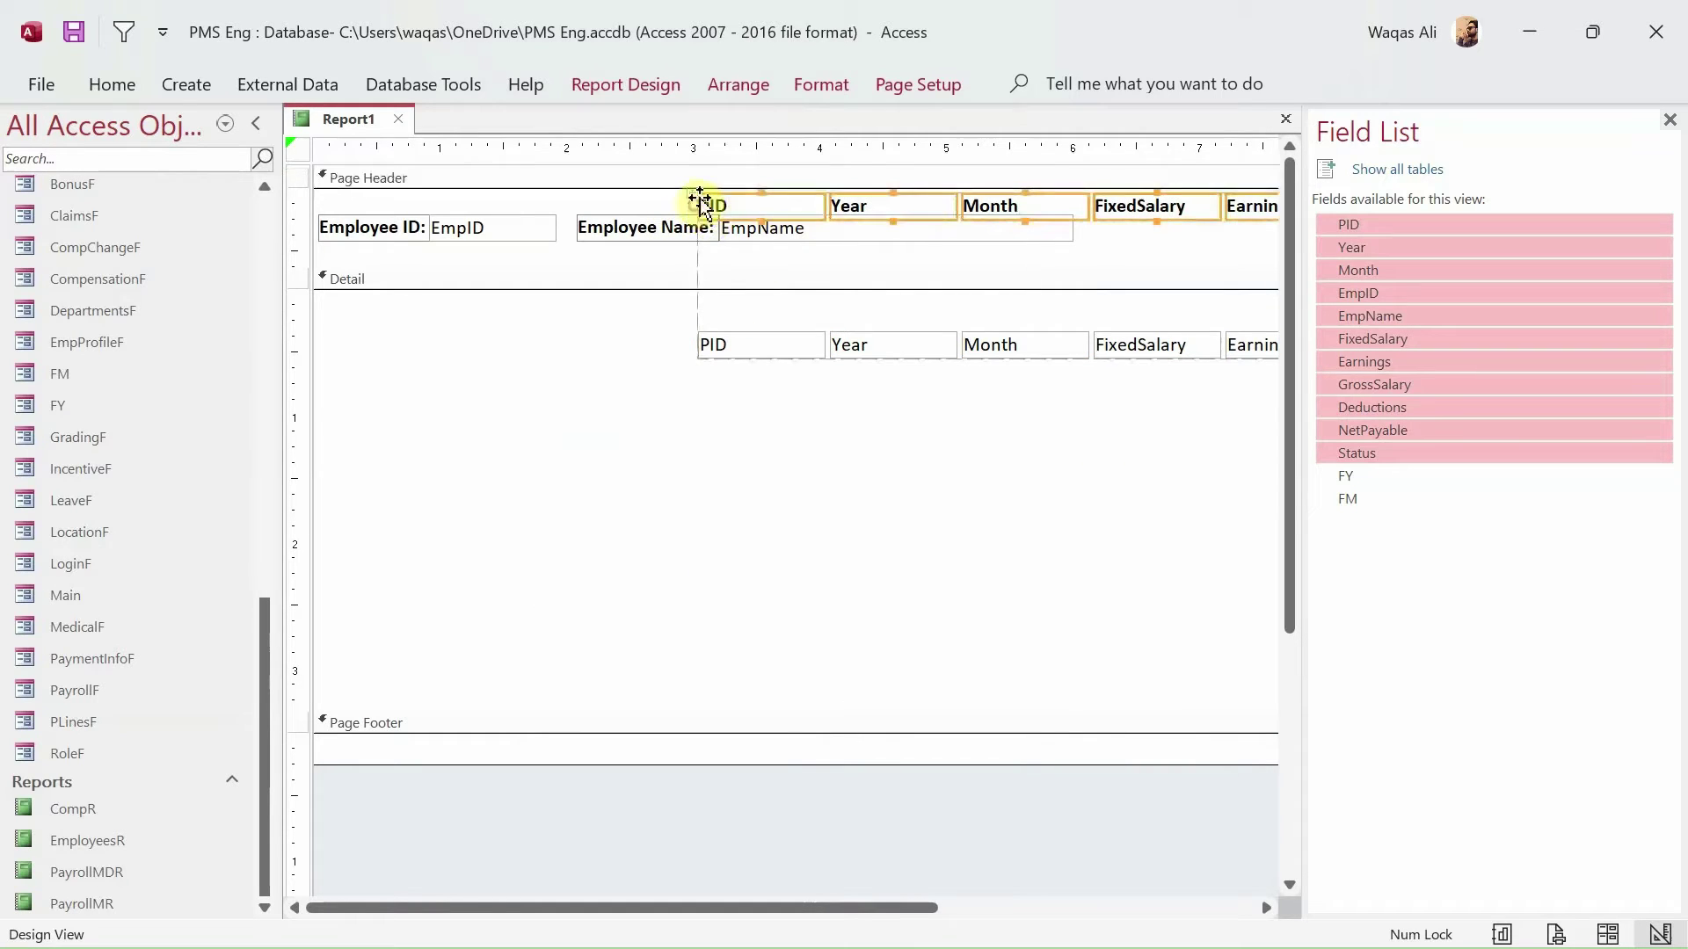
drag(699, 200, 696, 257)
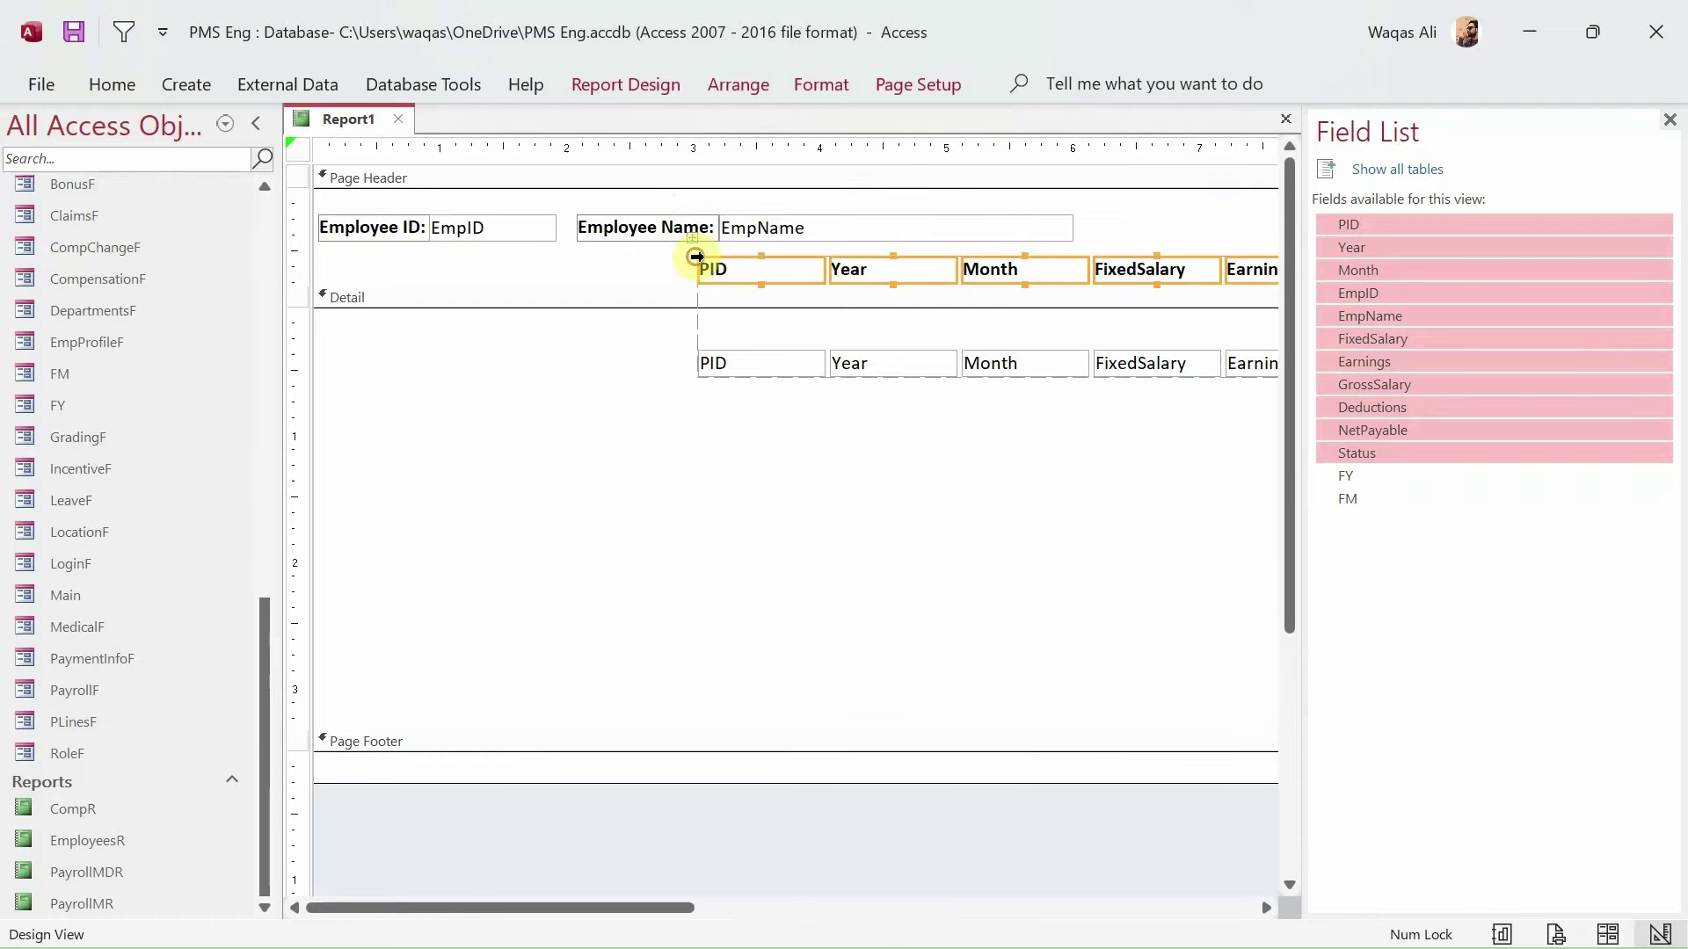
click(694, 363)
drag(701, 361, 704, 307)
shift+click(714, 269)
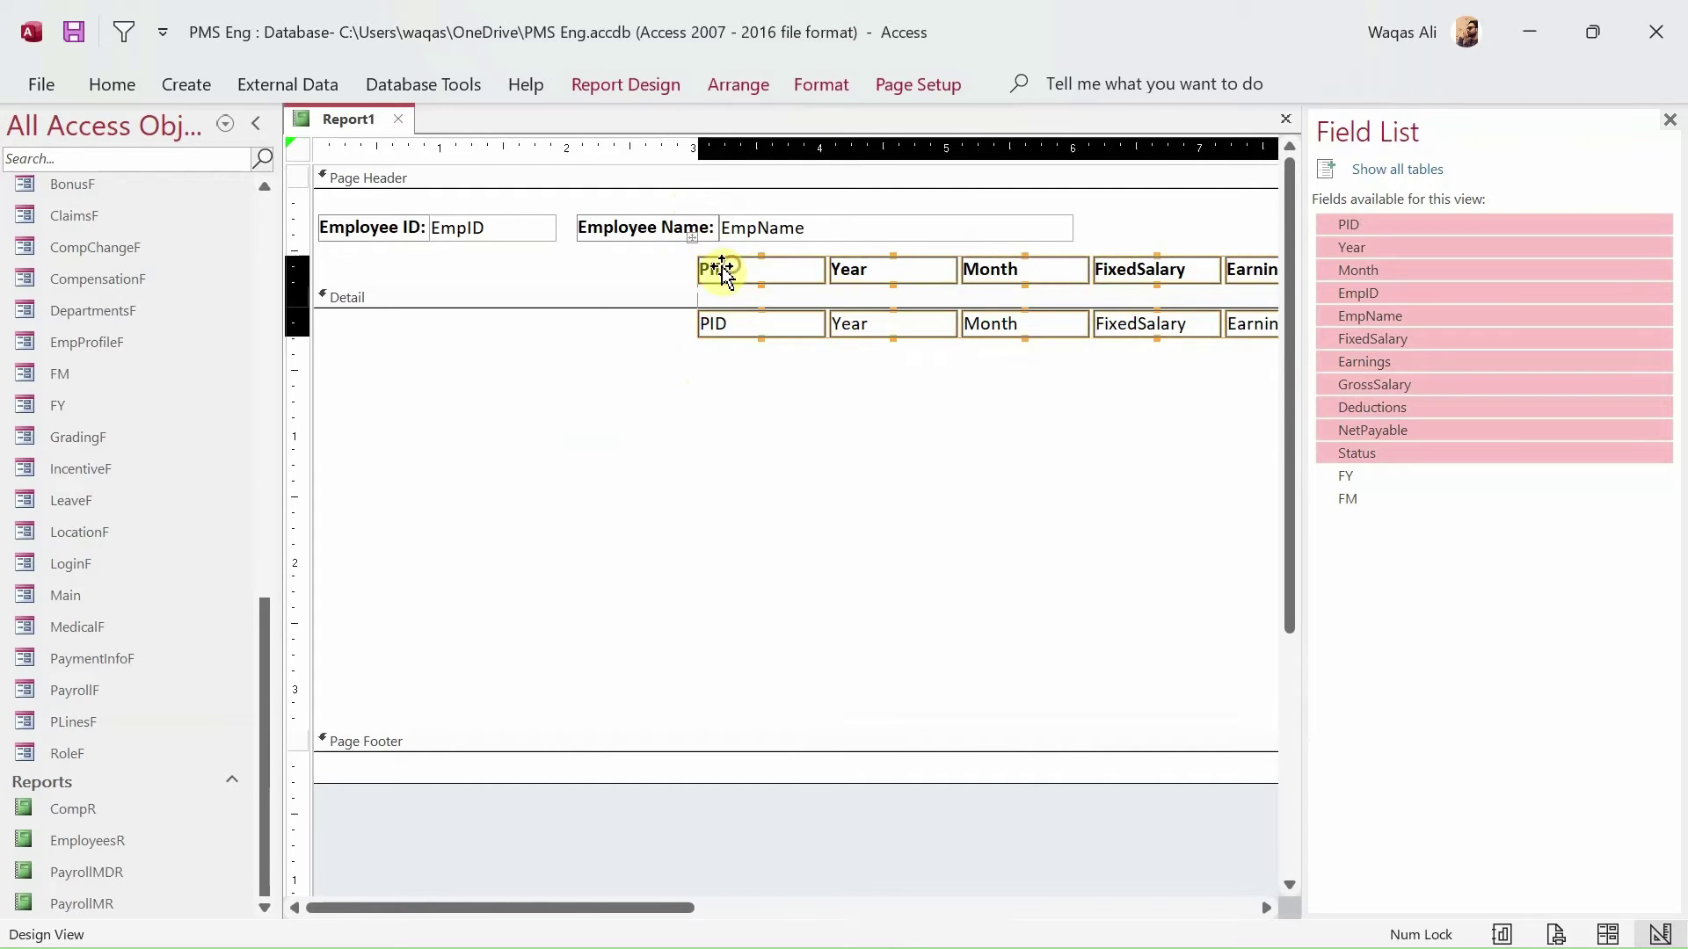
key(ctrl+shift+t)
drag(363, 261, 334, 262)
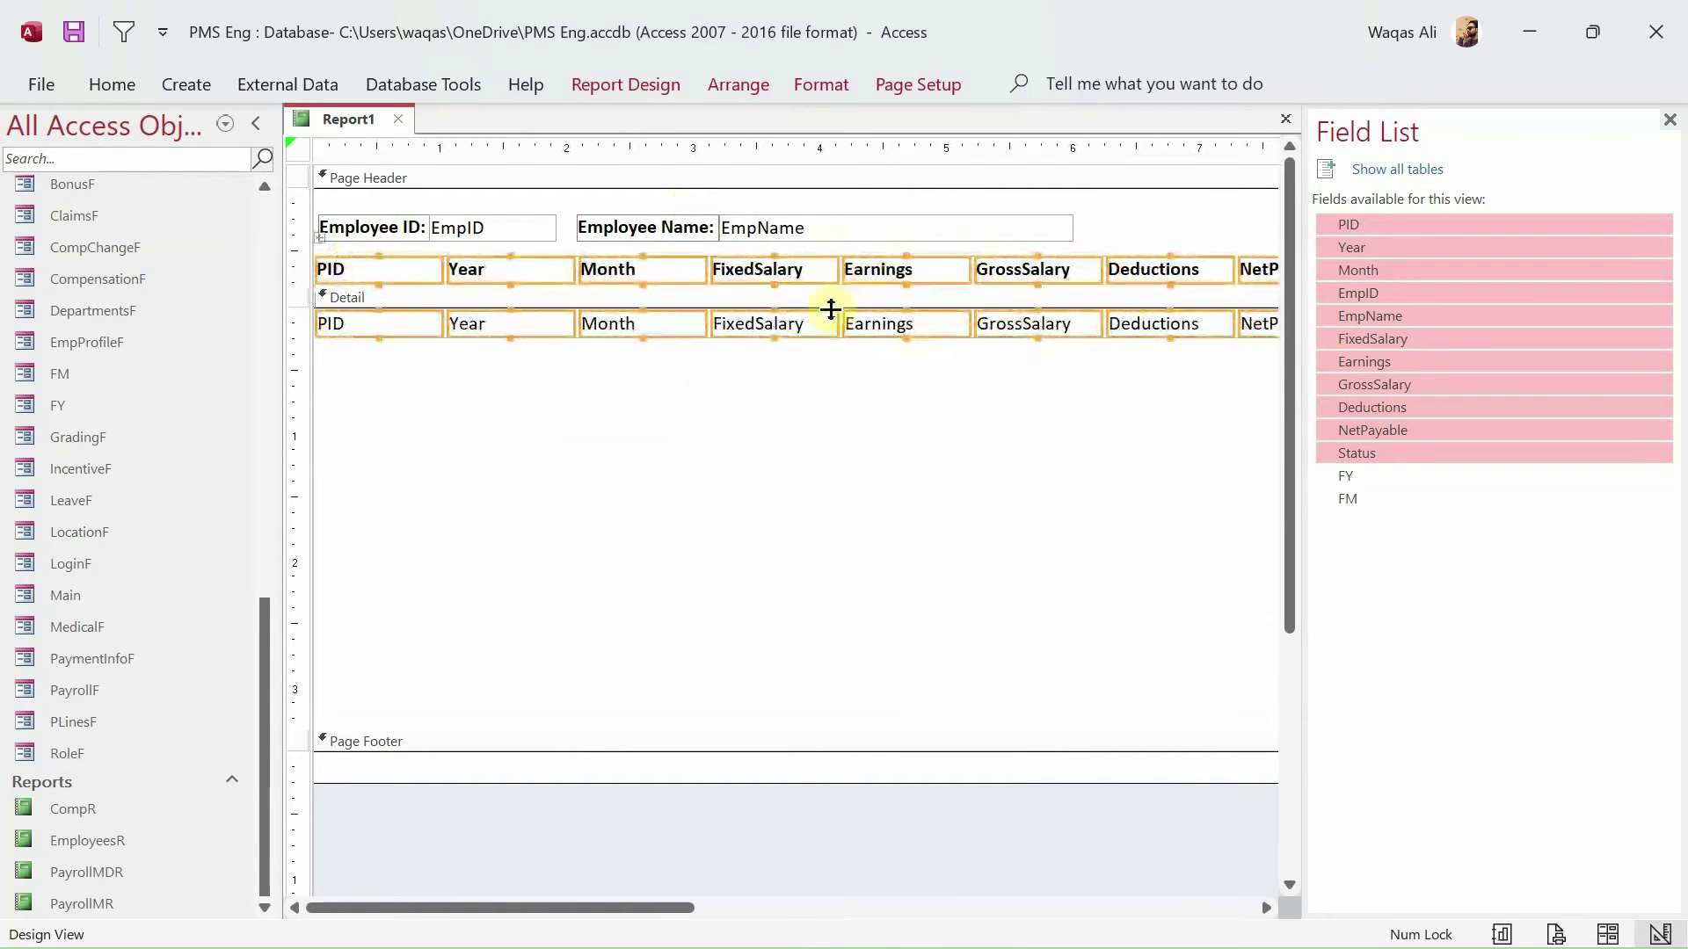
- Close the Field List to show all columns through Status and select the PID column
click(1669, 119)
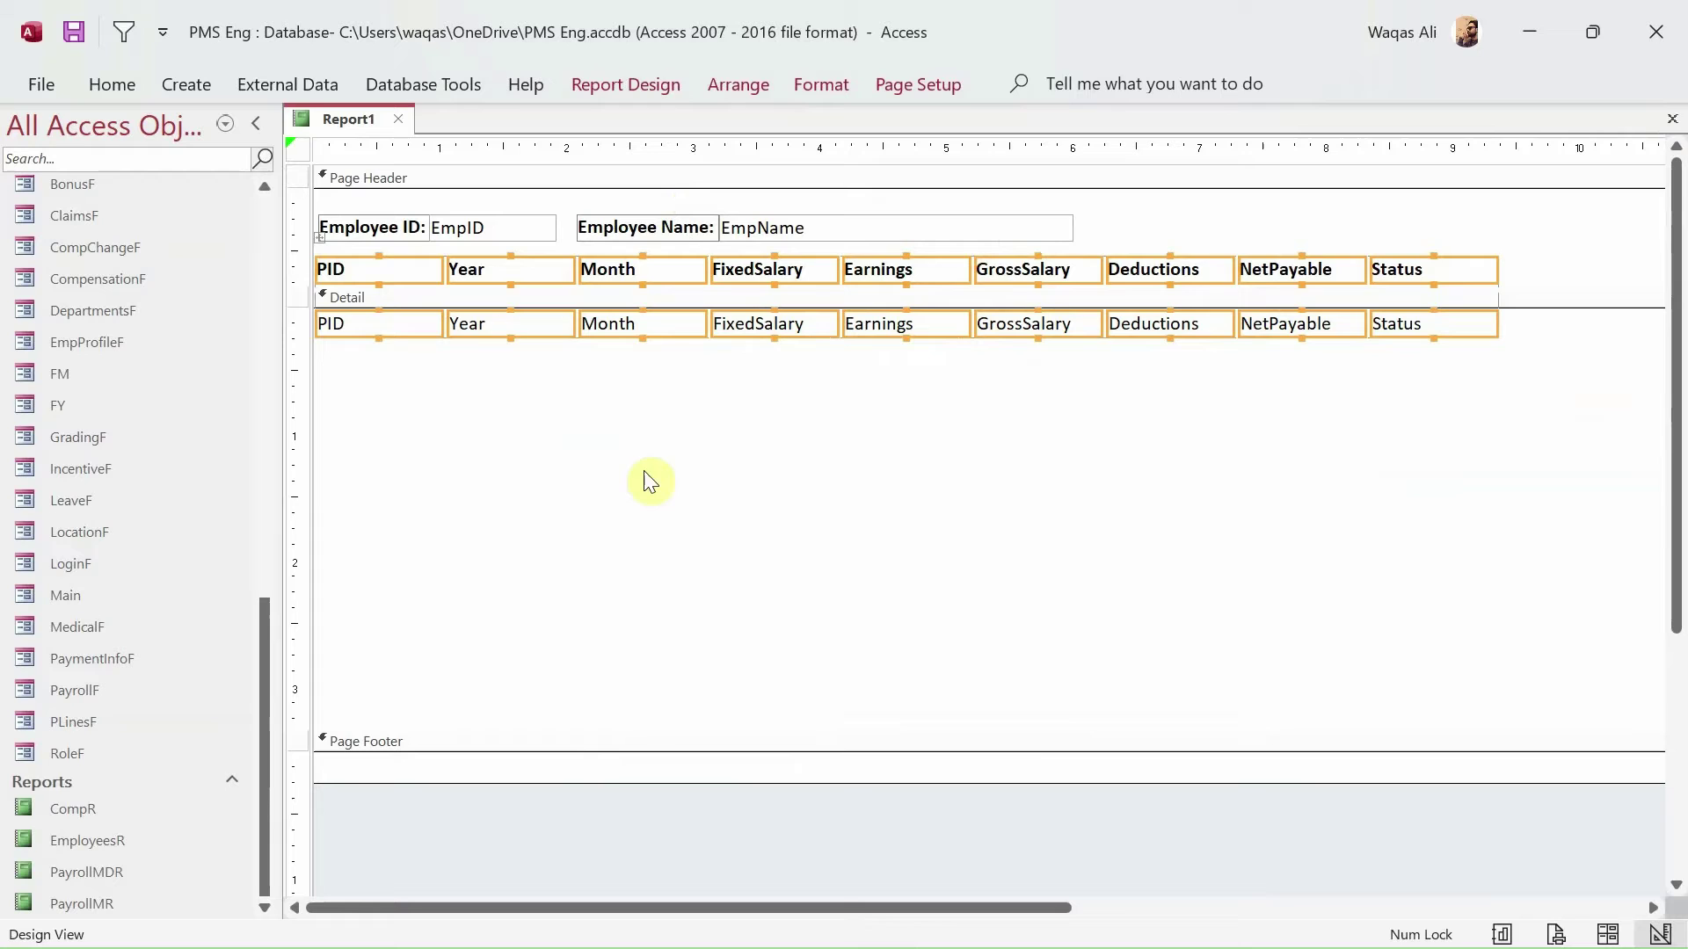
drag(393, 456, 344, 266)
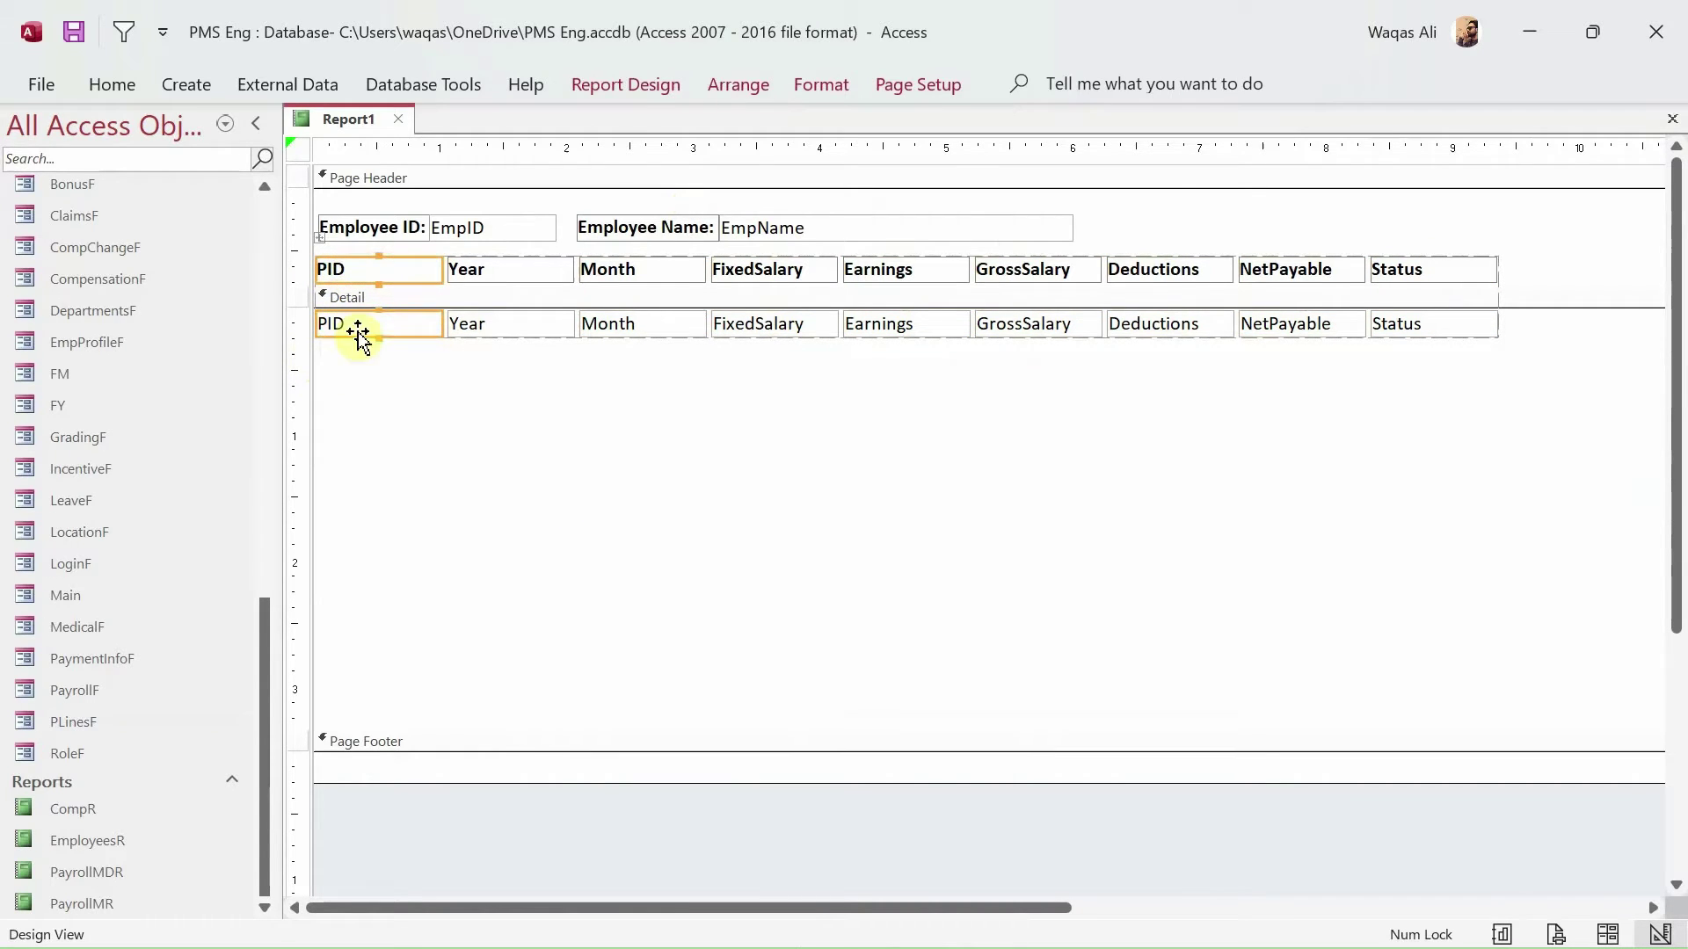
click(656, 91)
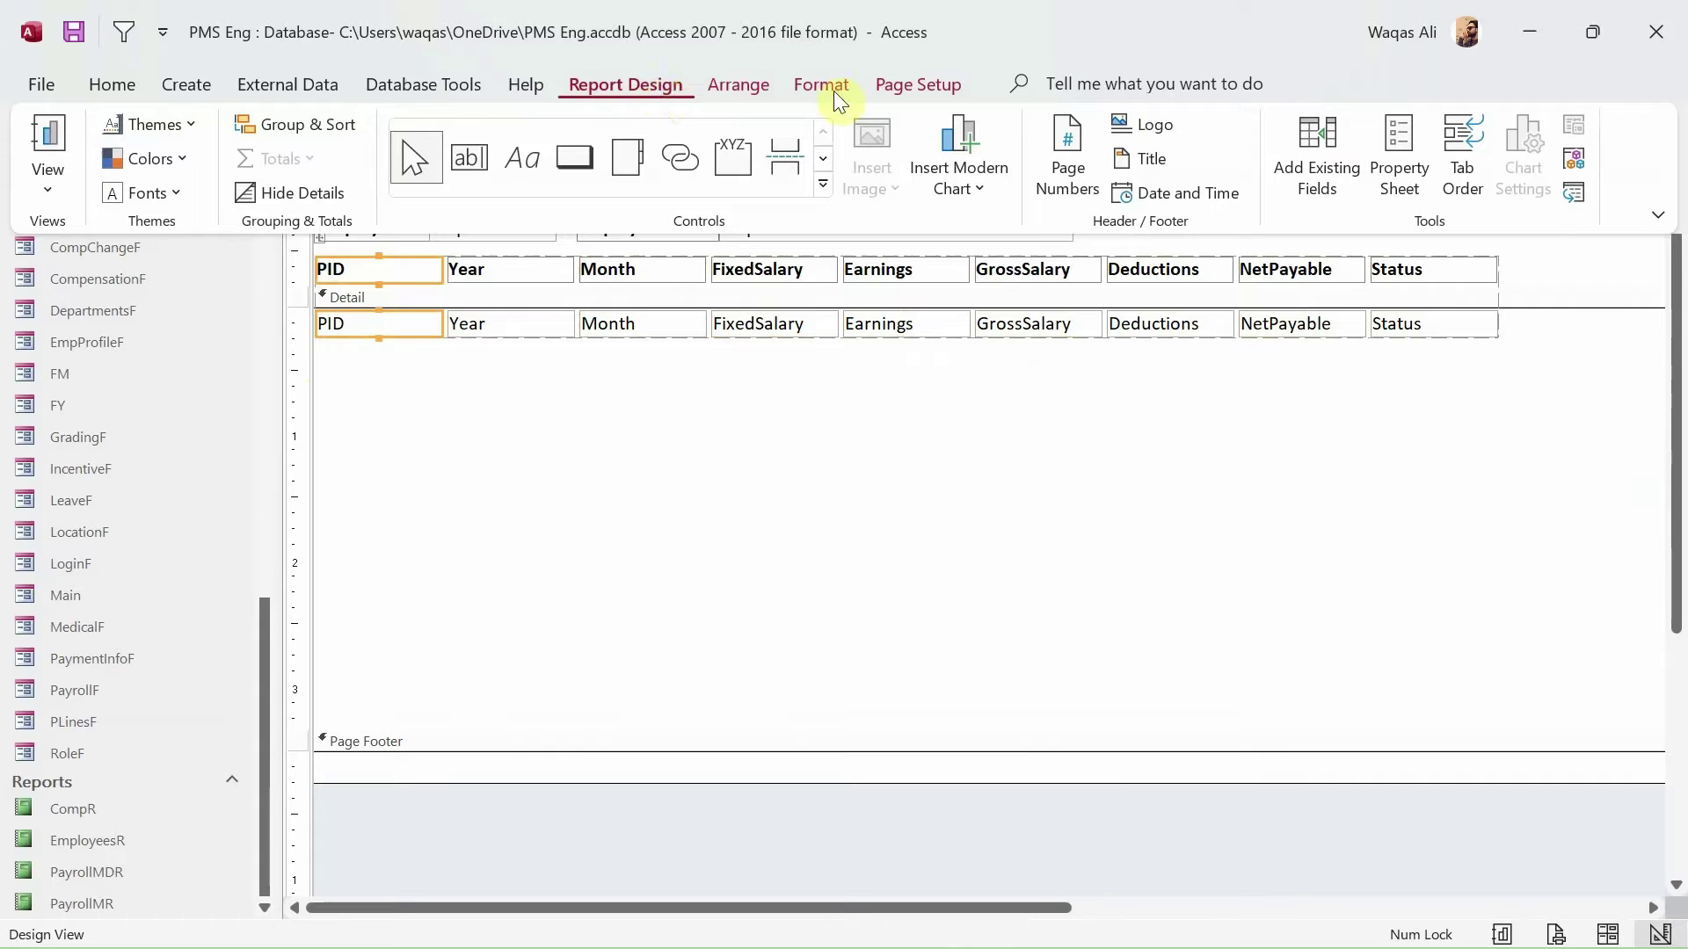
- Hide the PID controls by setting Visible to No and Width to 0
click(1406, 145)
click(1398, 244)
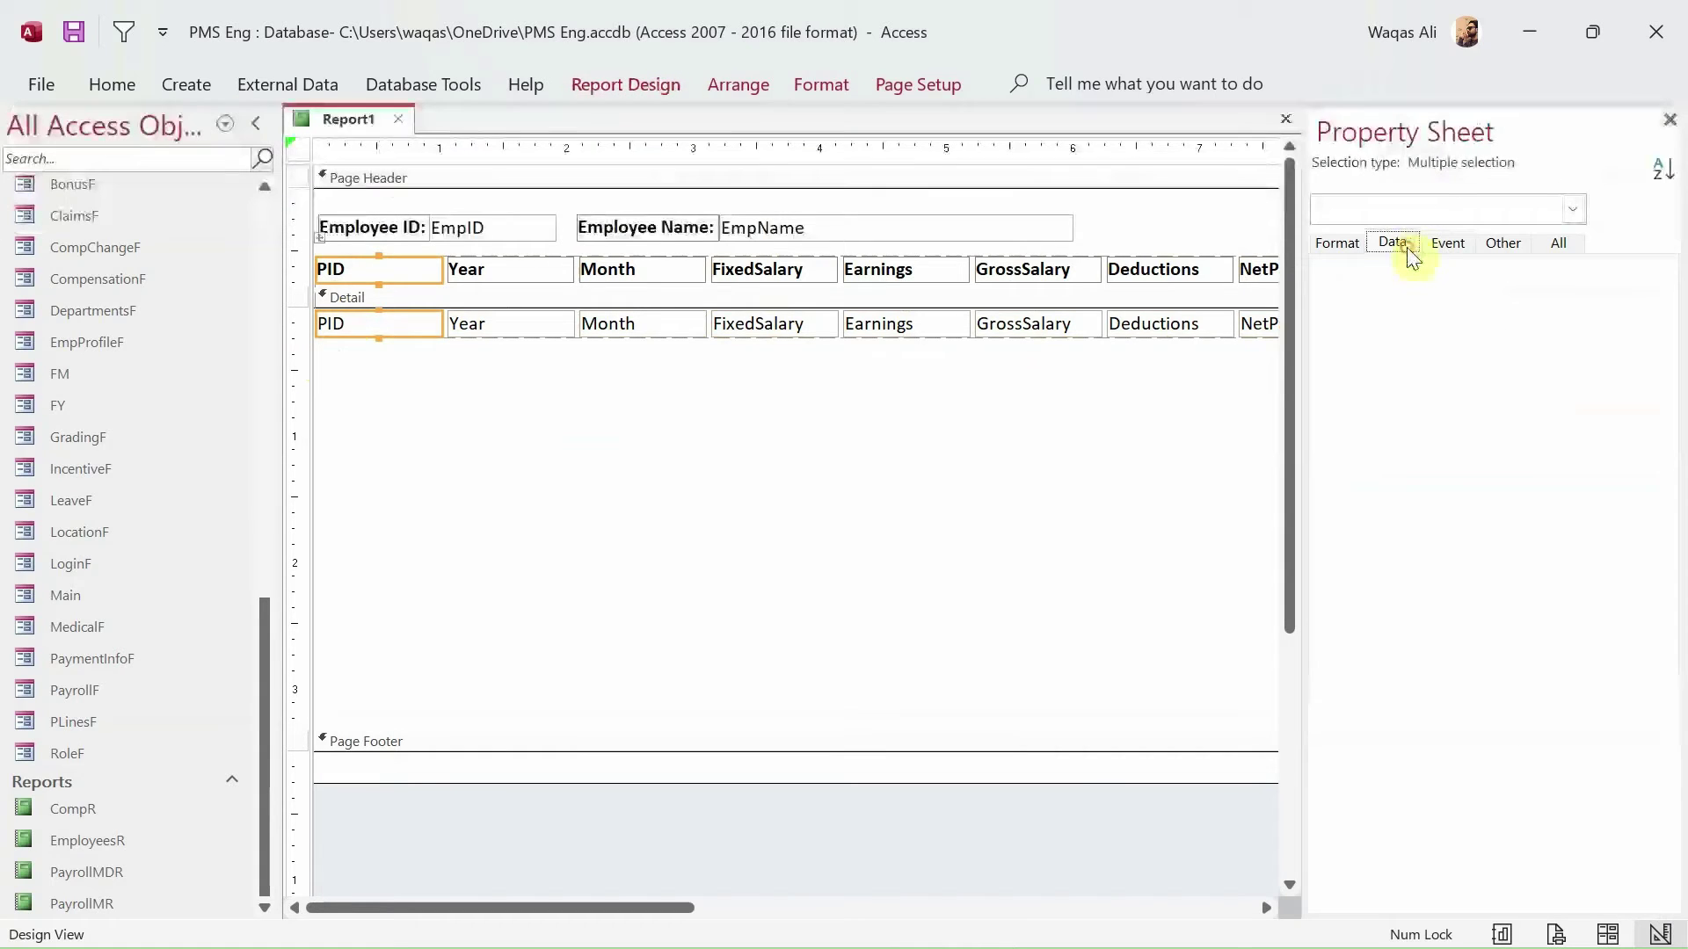
click(1444, 246)
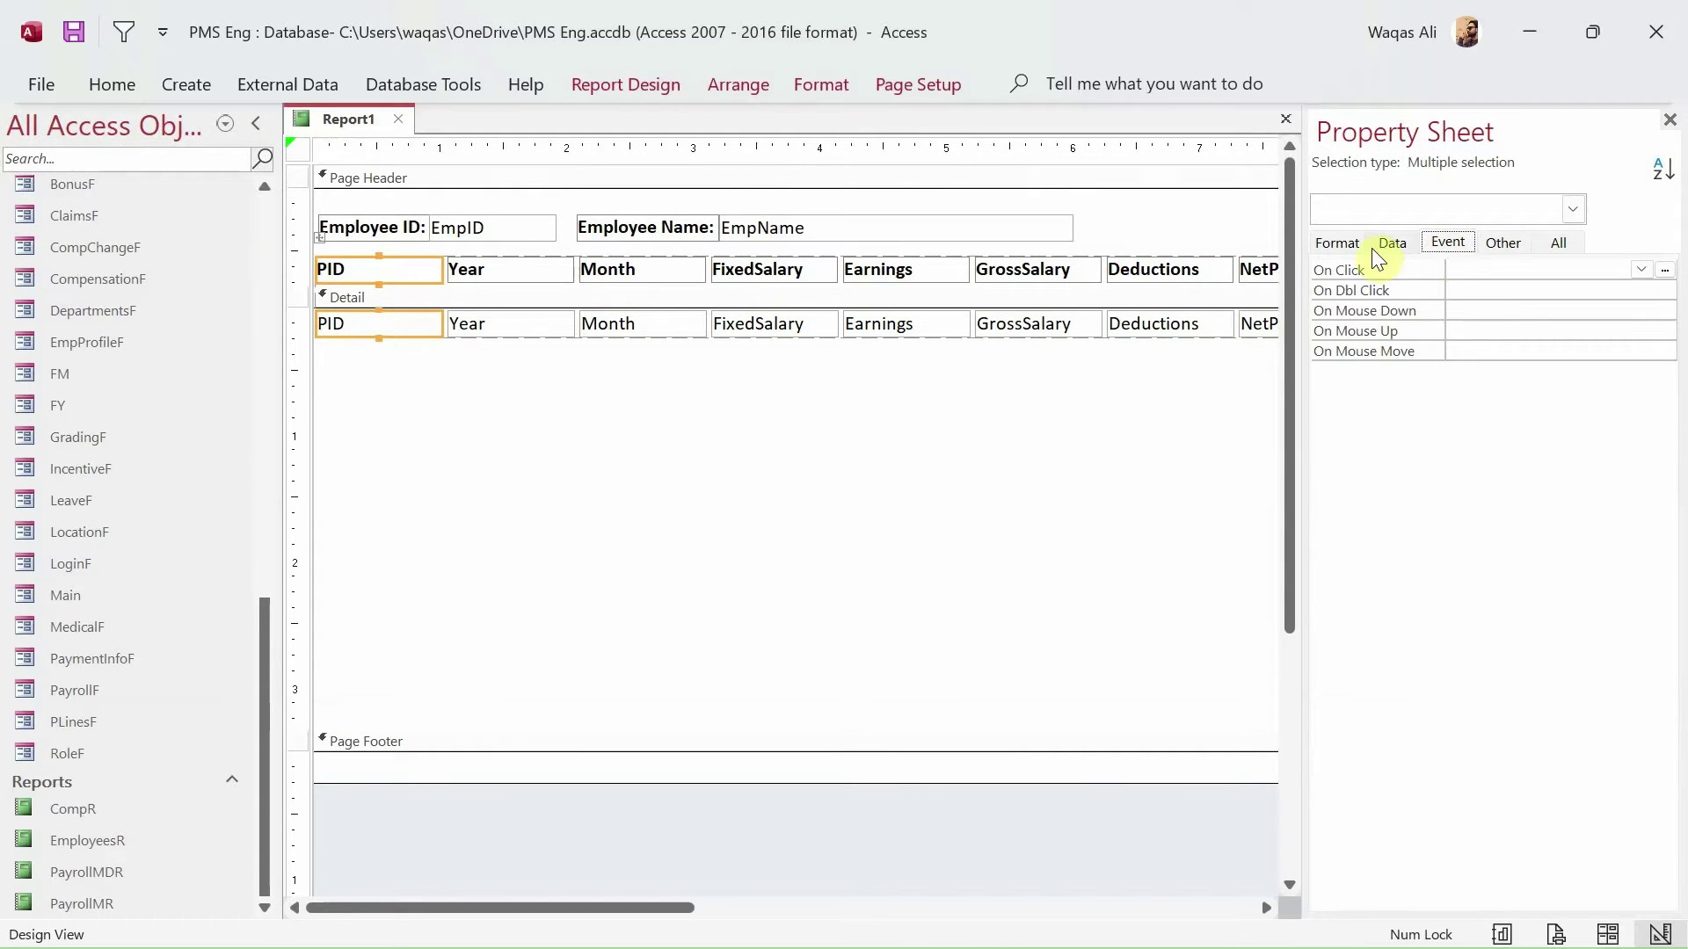
click(1343, 243)
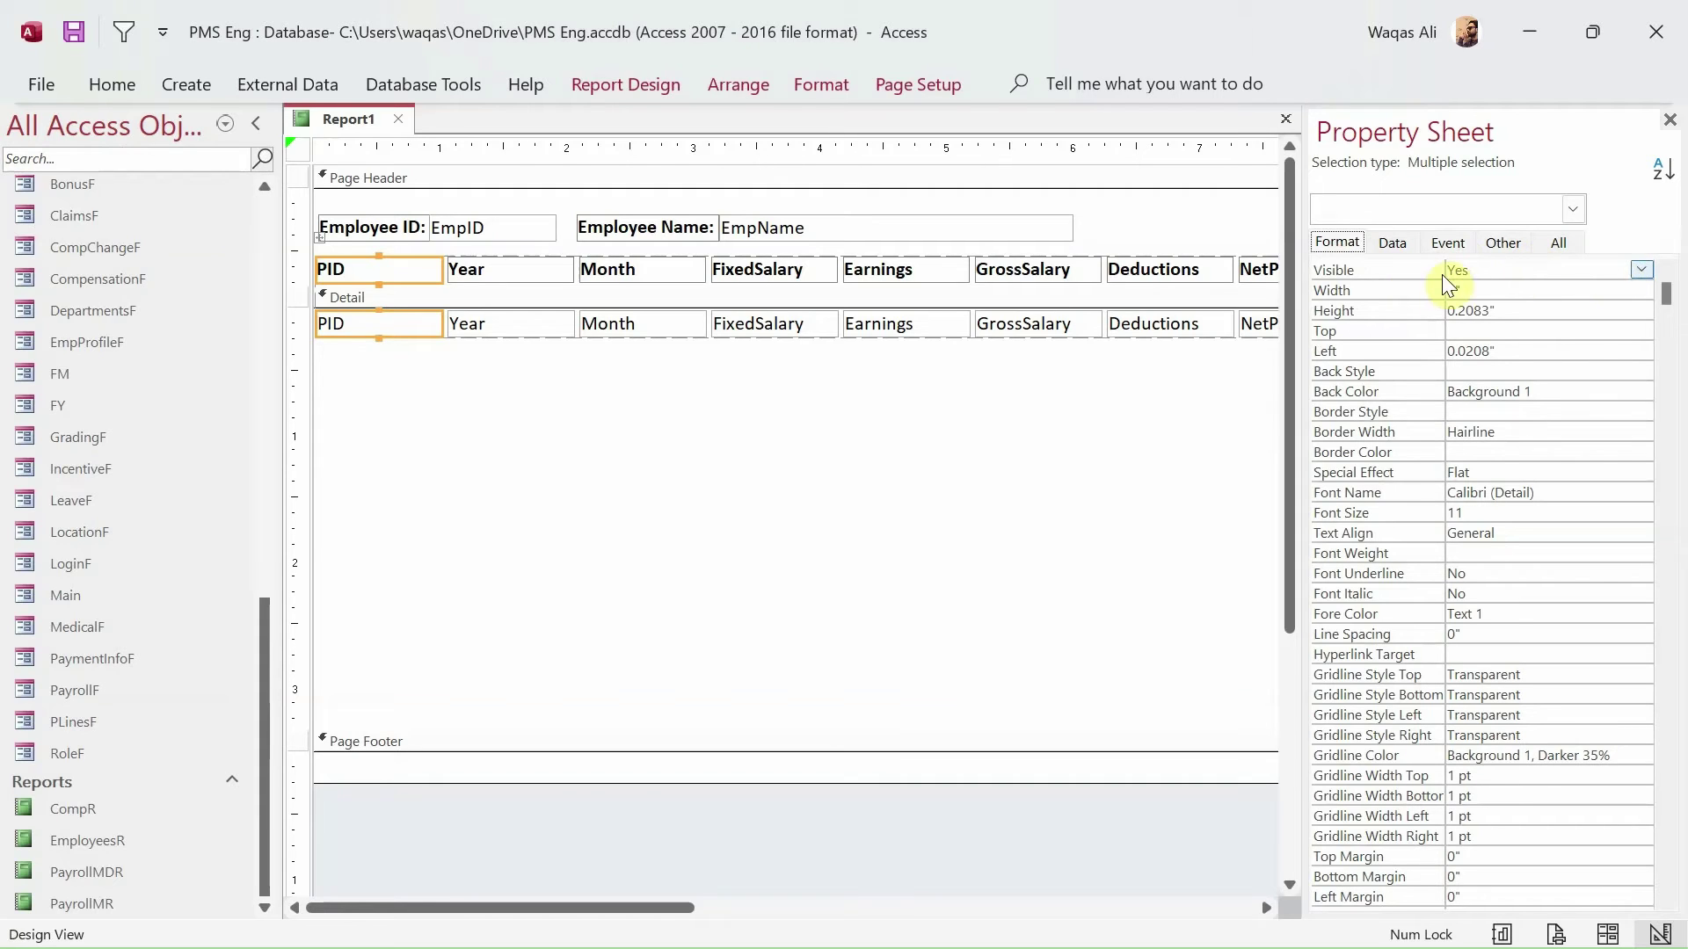
click(1505, 270)
double_click(1495, 273)
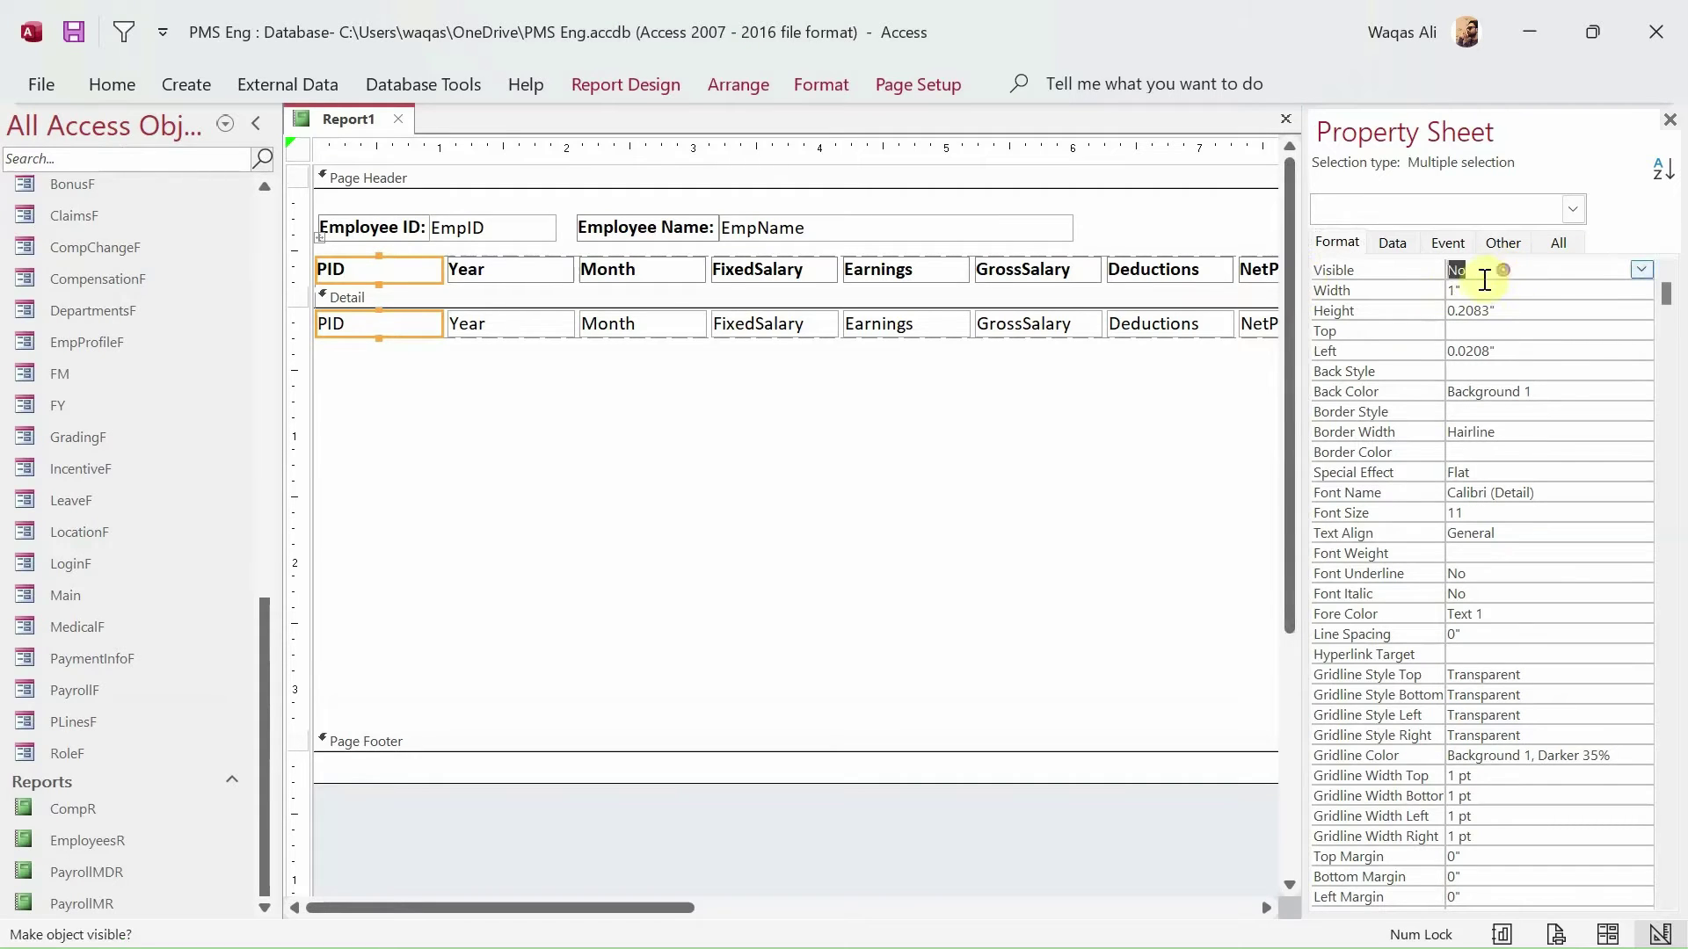
click(1481, 289)
double_click(1482, 286)
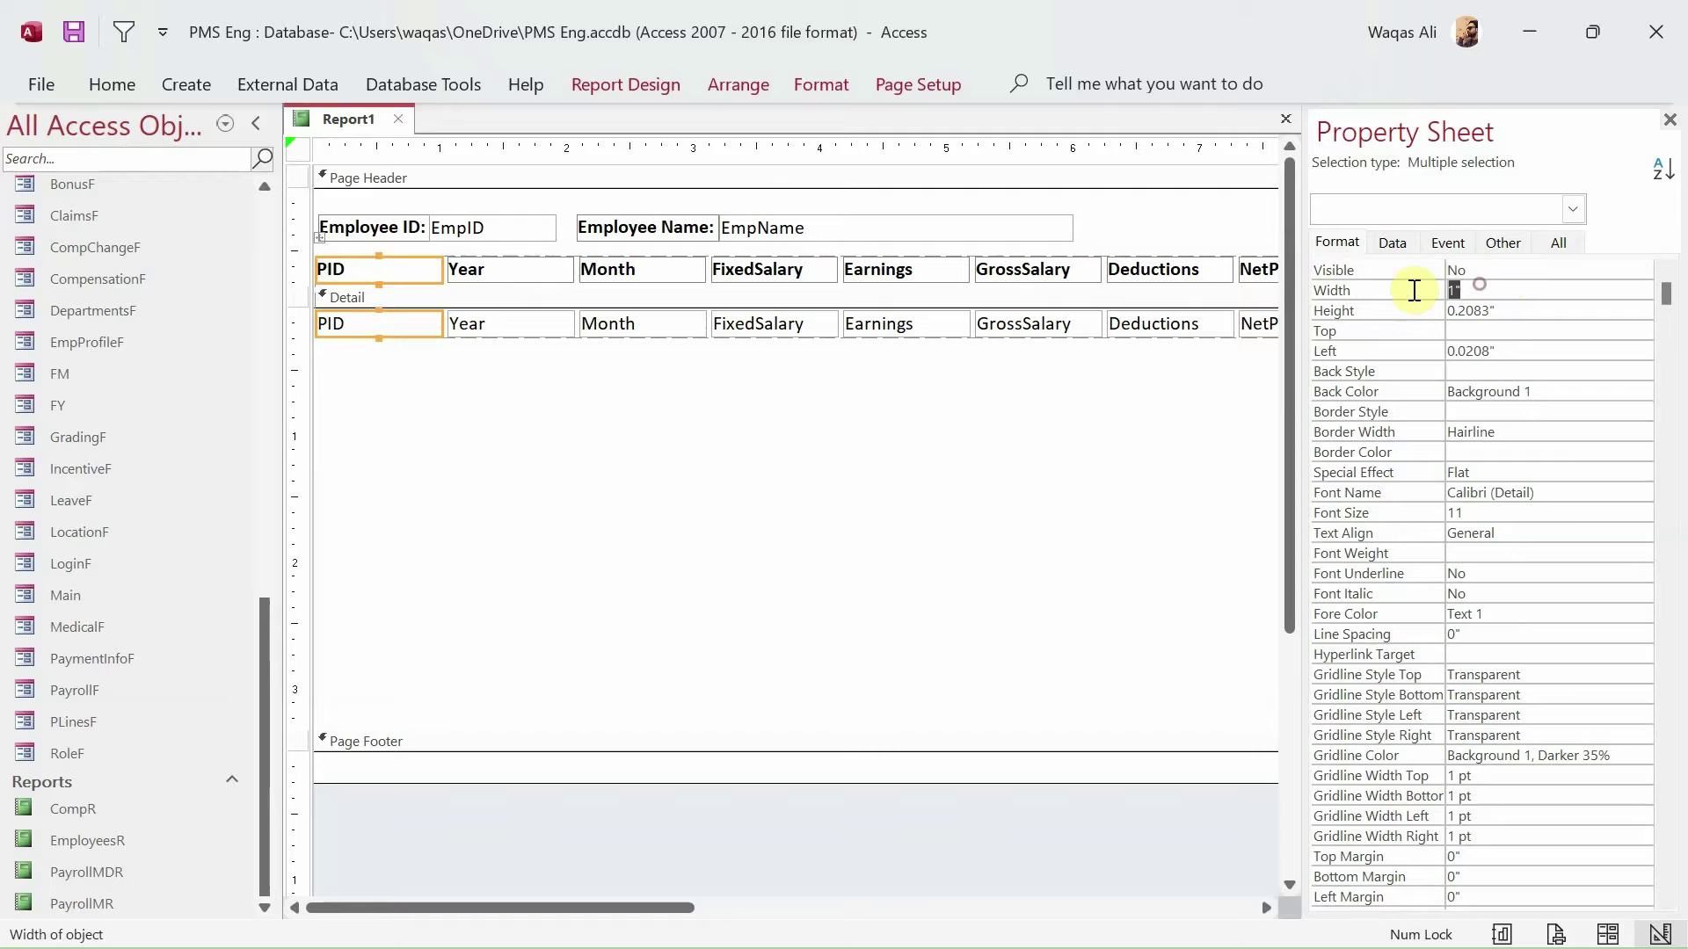
text(0)
key(Return)
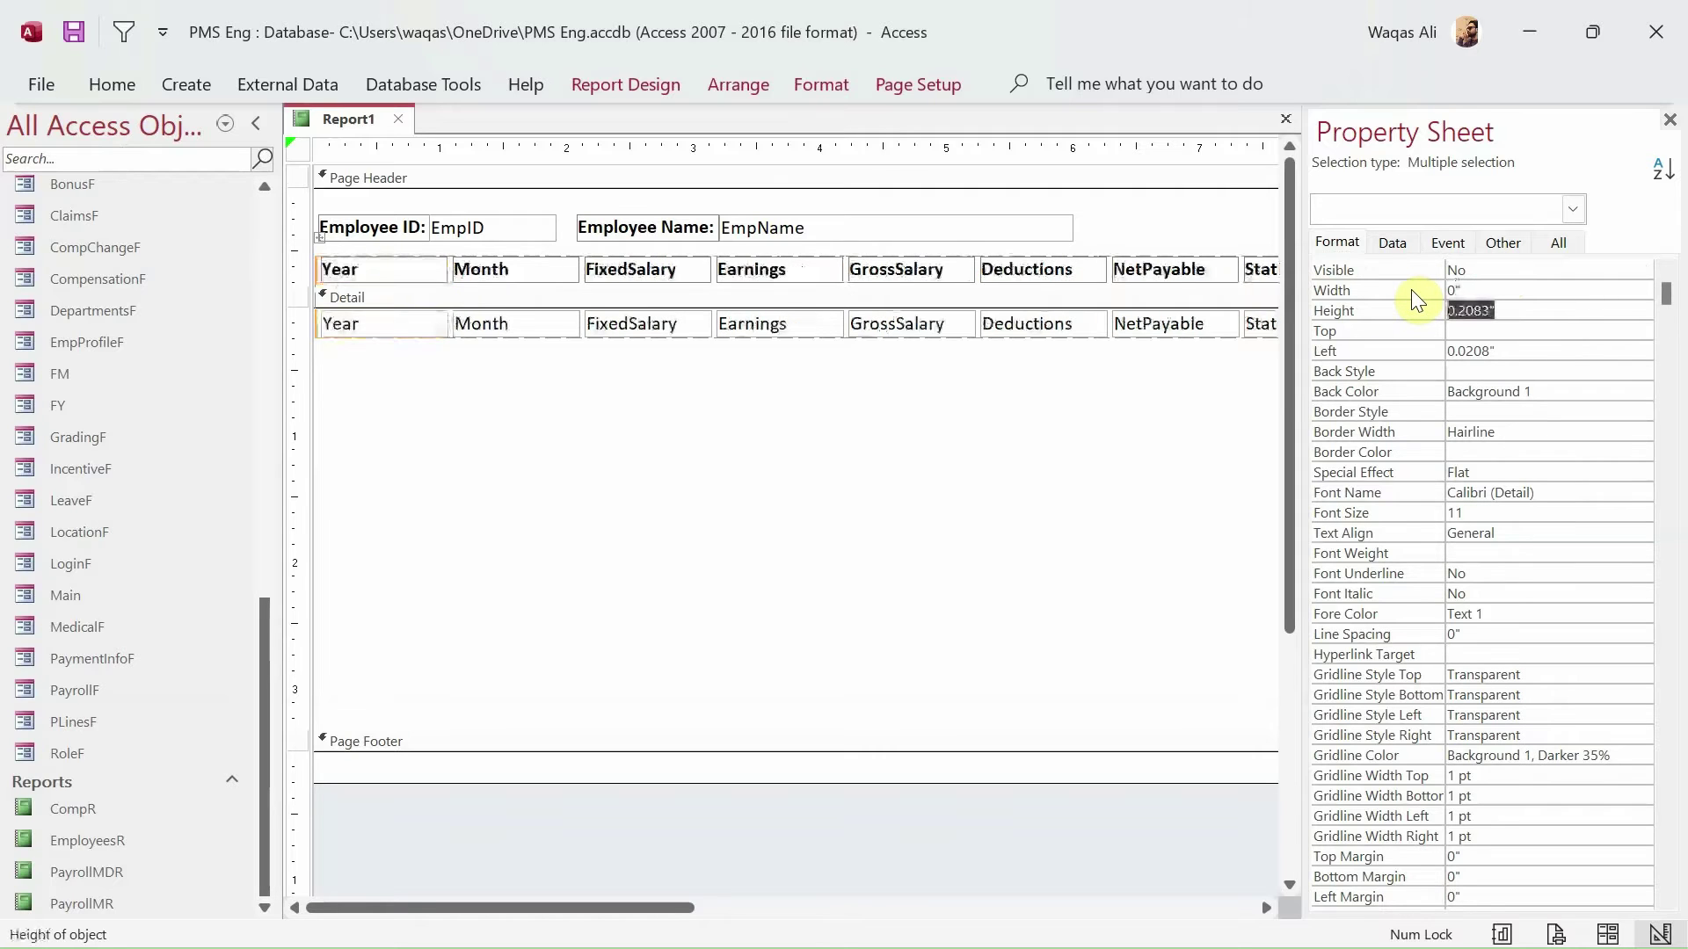
- Narrow the Year and Month text boxes and close the Property Sheet
click(863, 520)
click(439, 327)
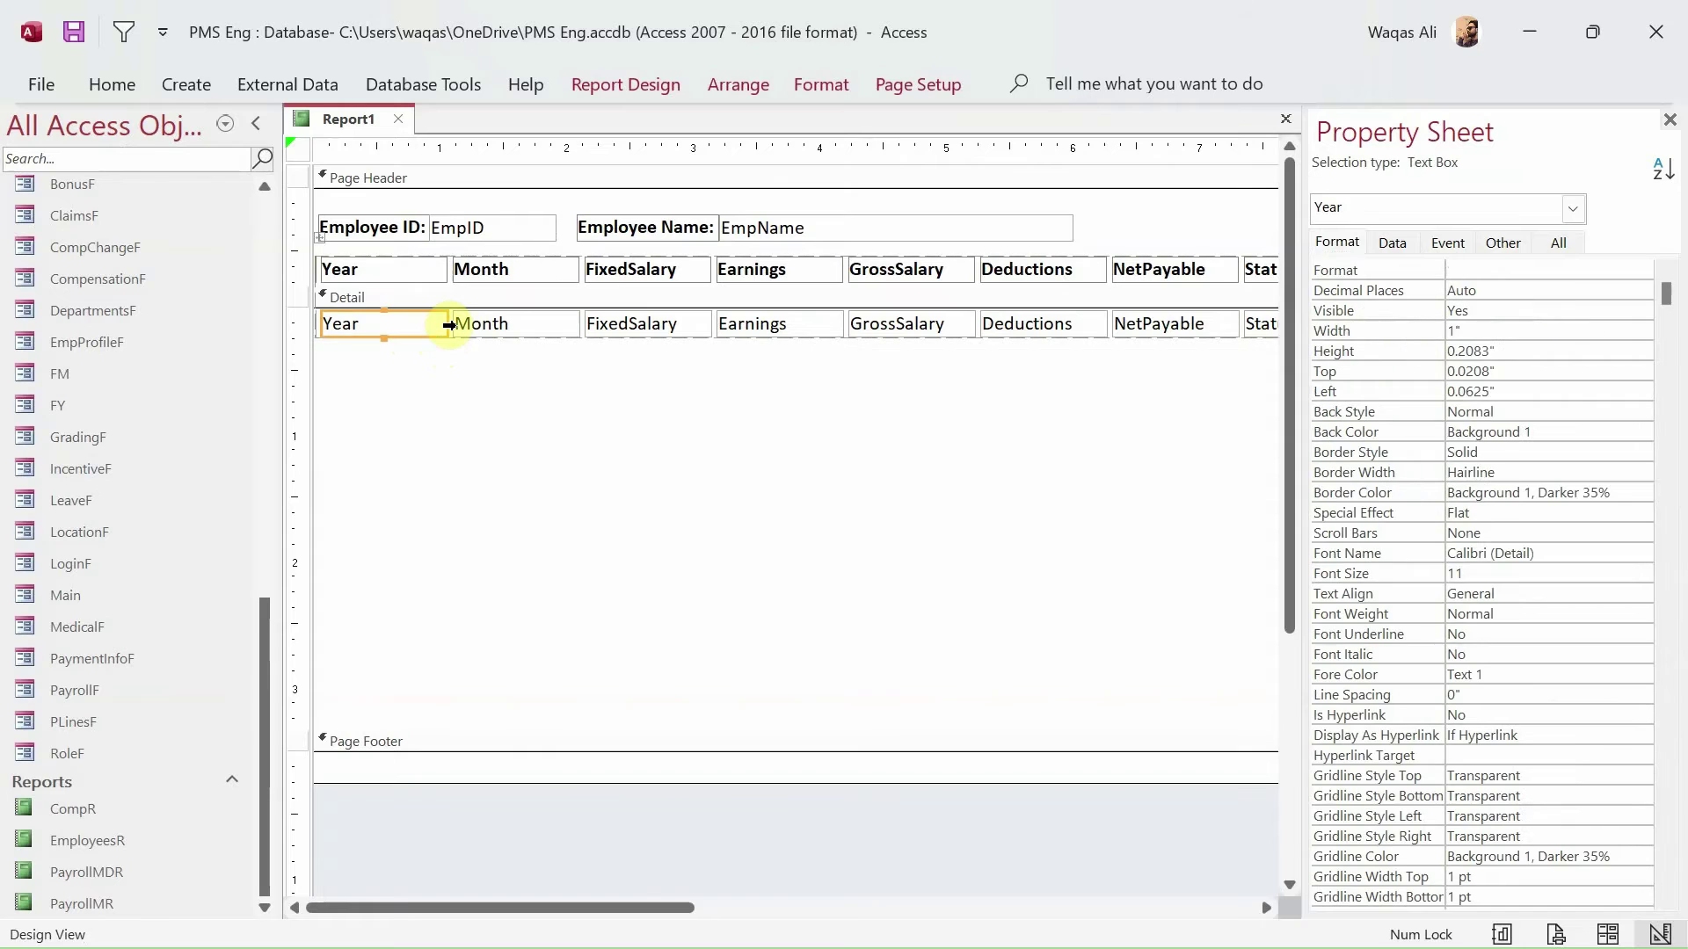
drag(444, 324, 423, 323)
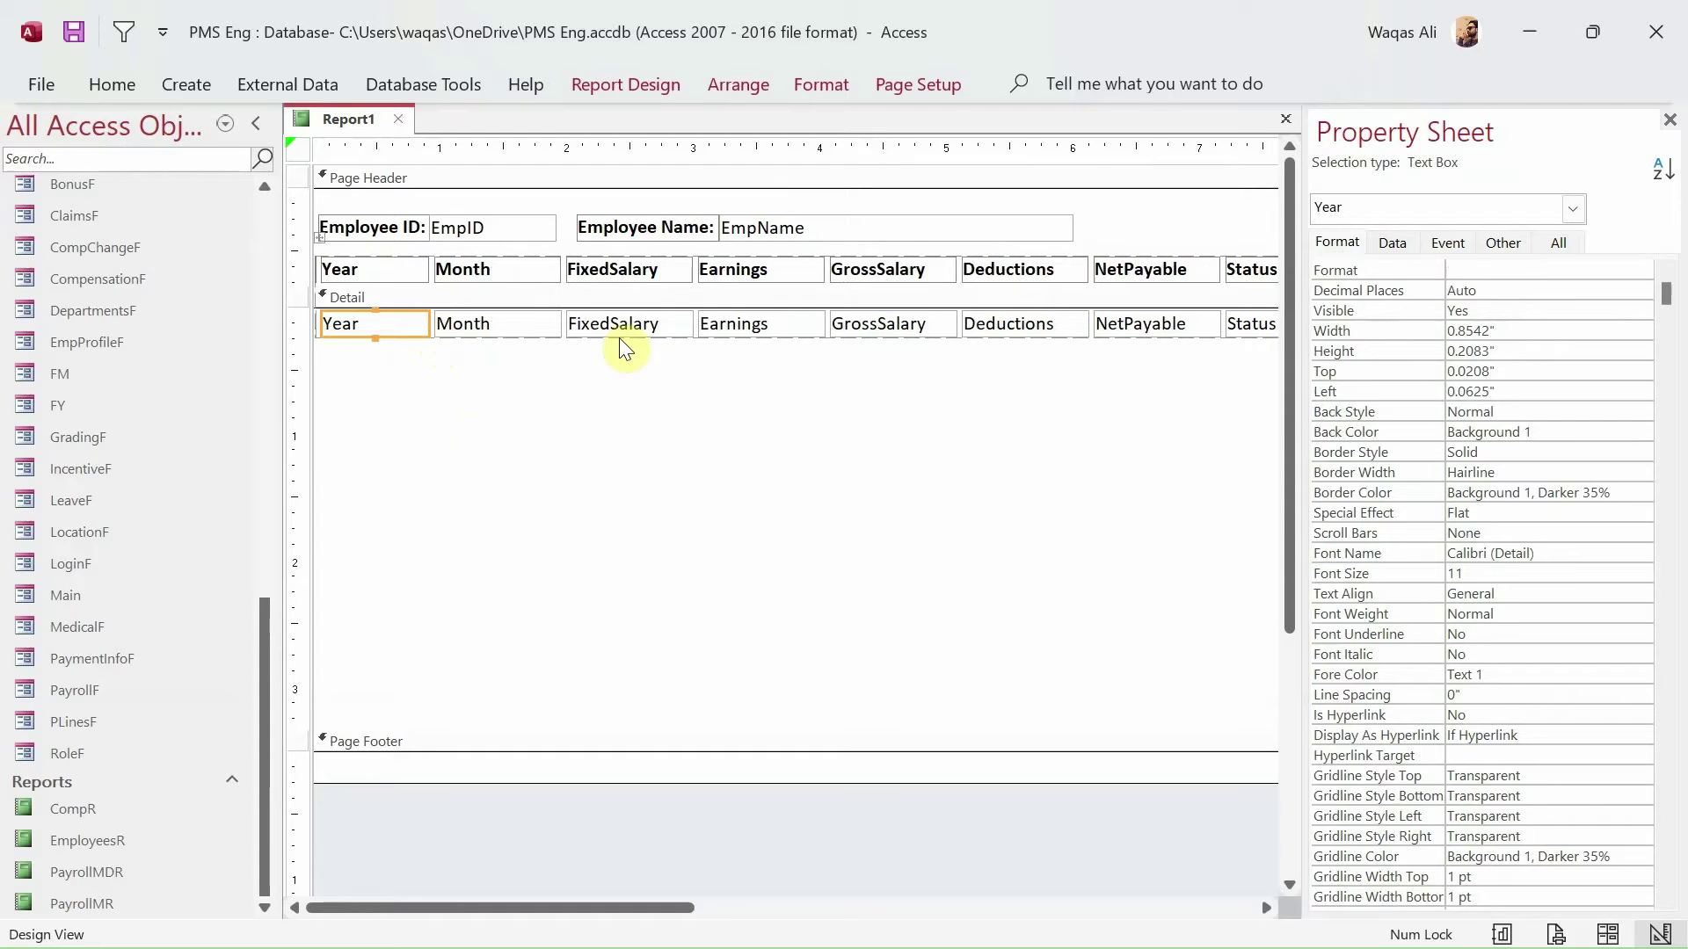
click(515, 332)
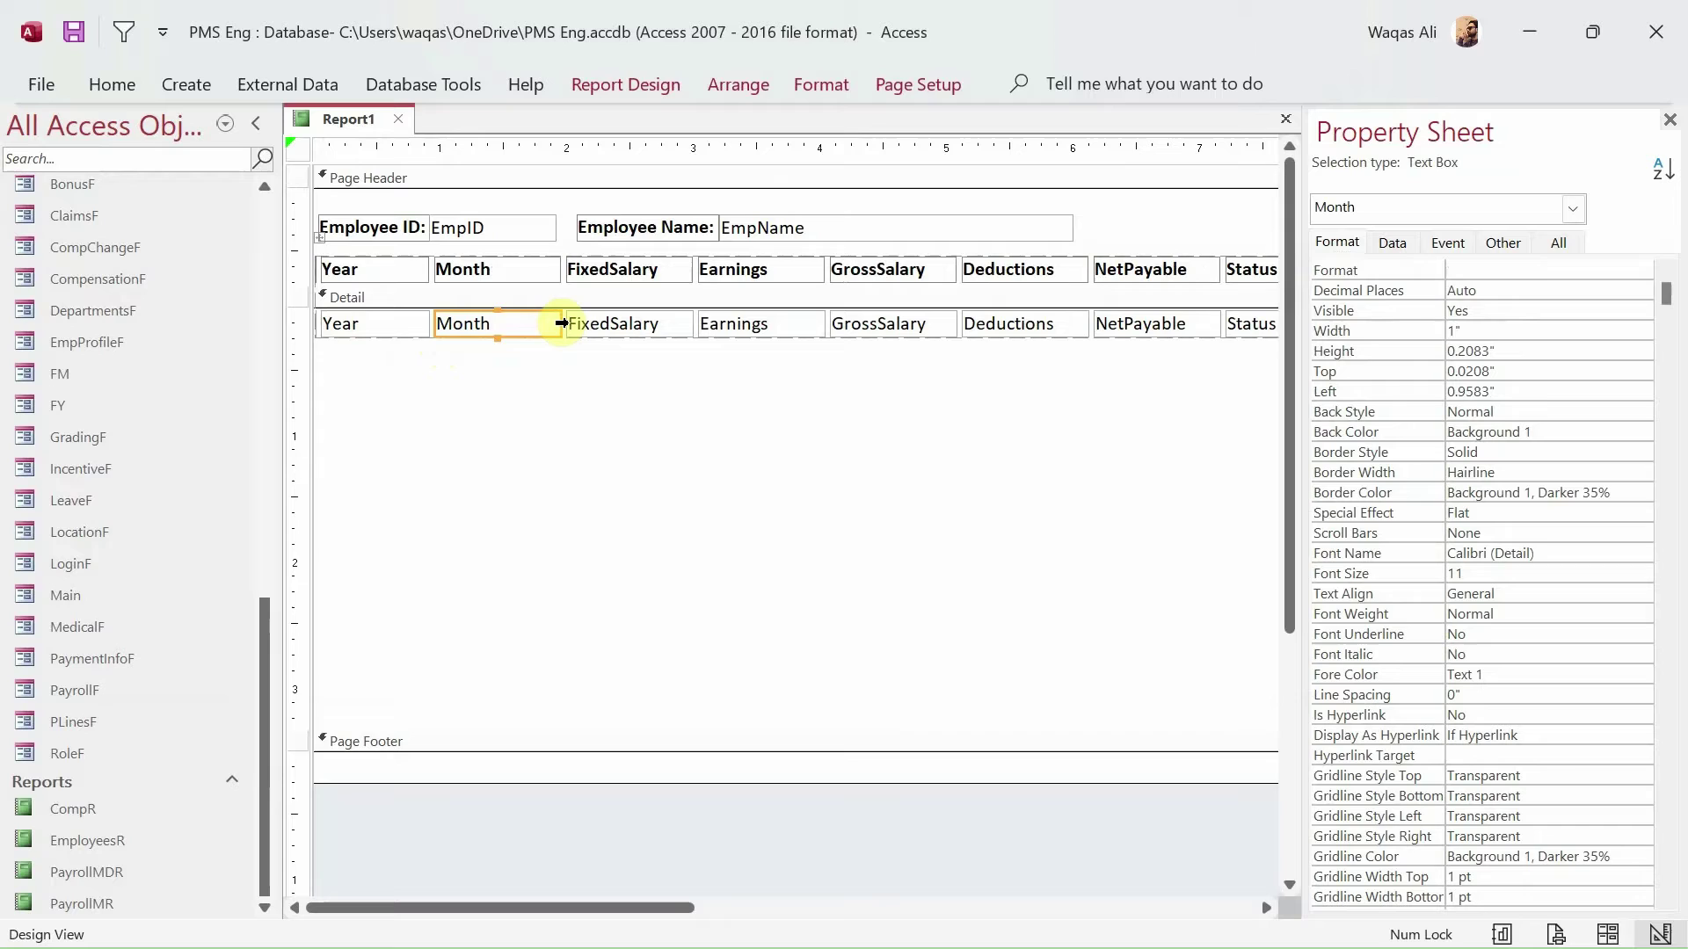
drag(558, 324, 562, 324)
click(1669, 119)
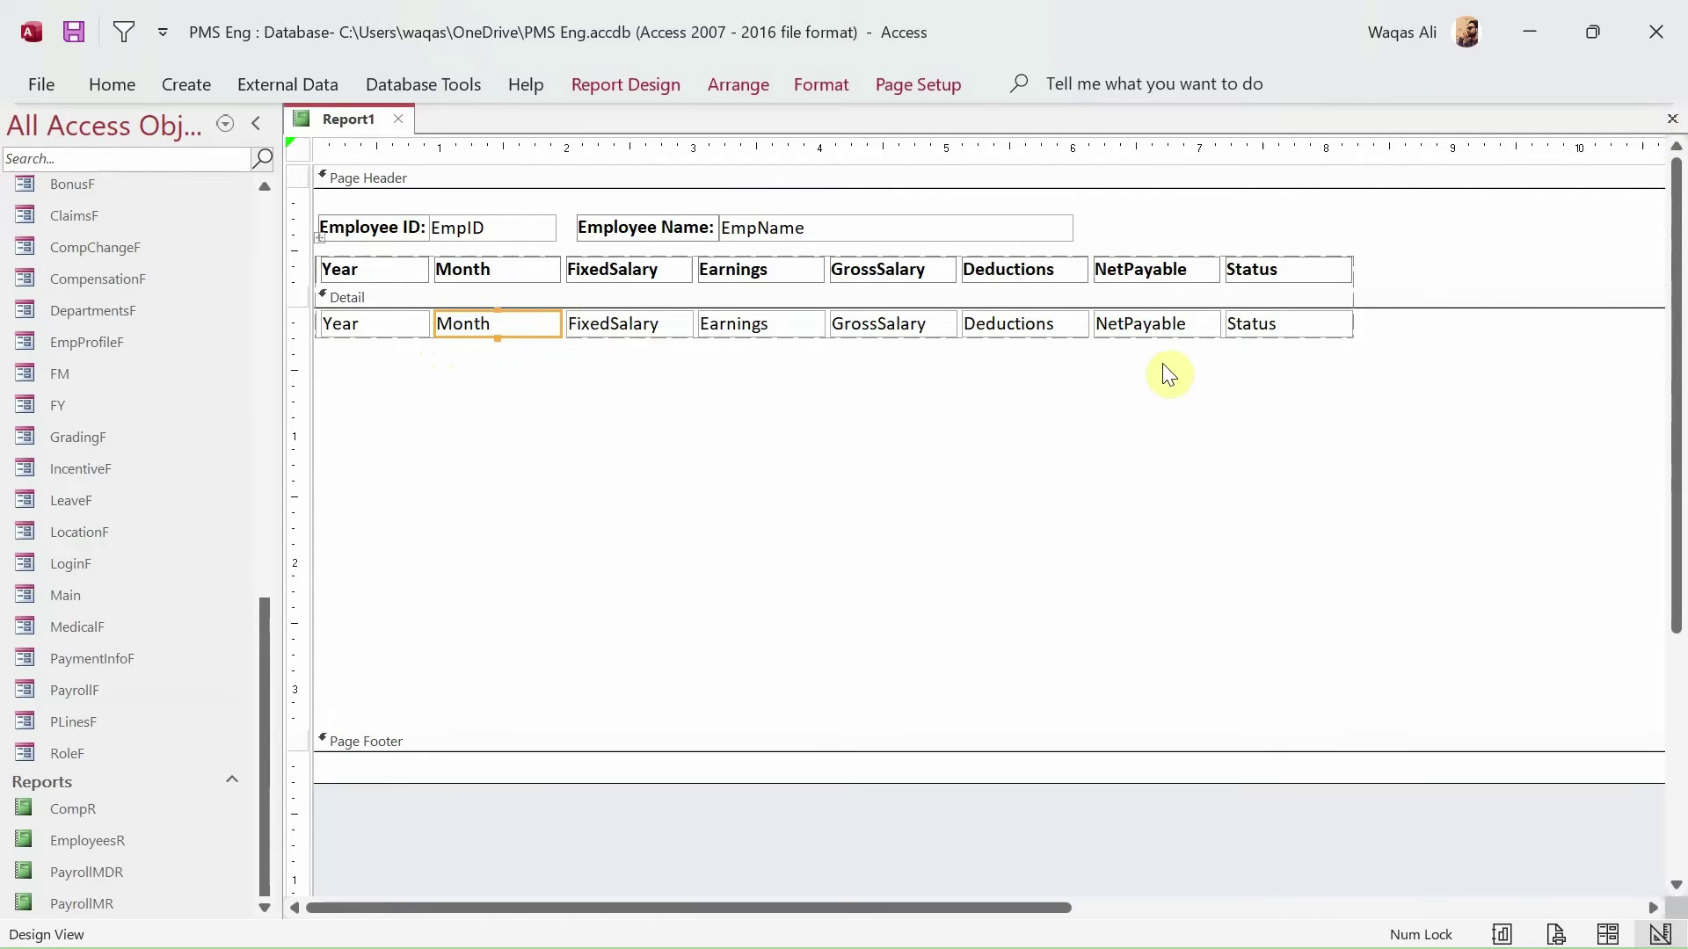
drag(1162, 362, 618, 270)
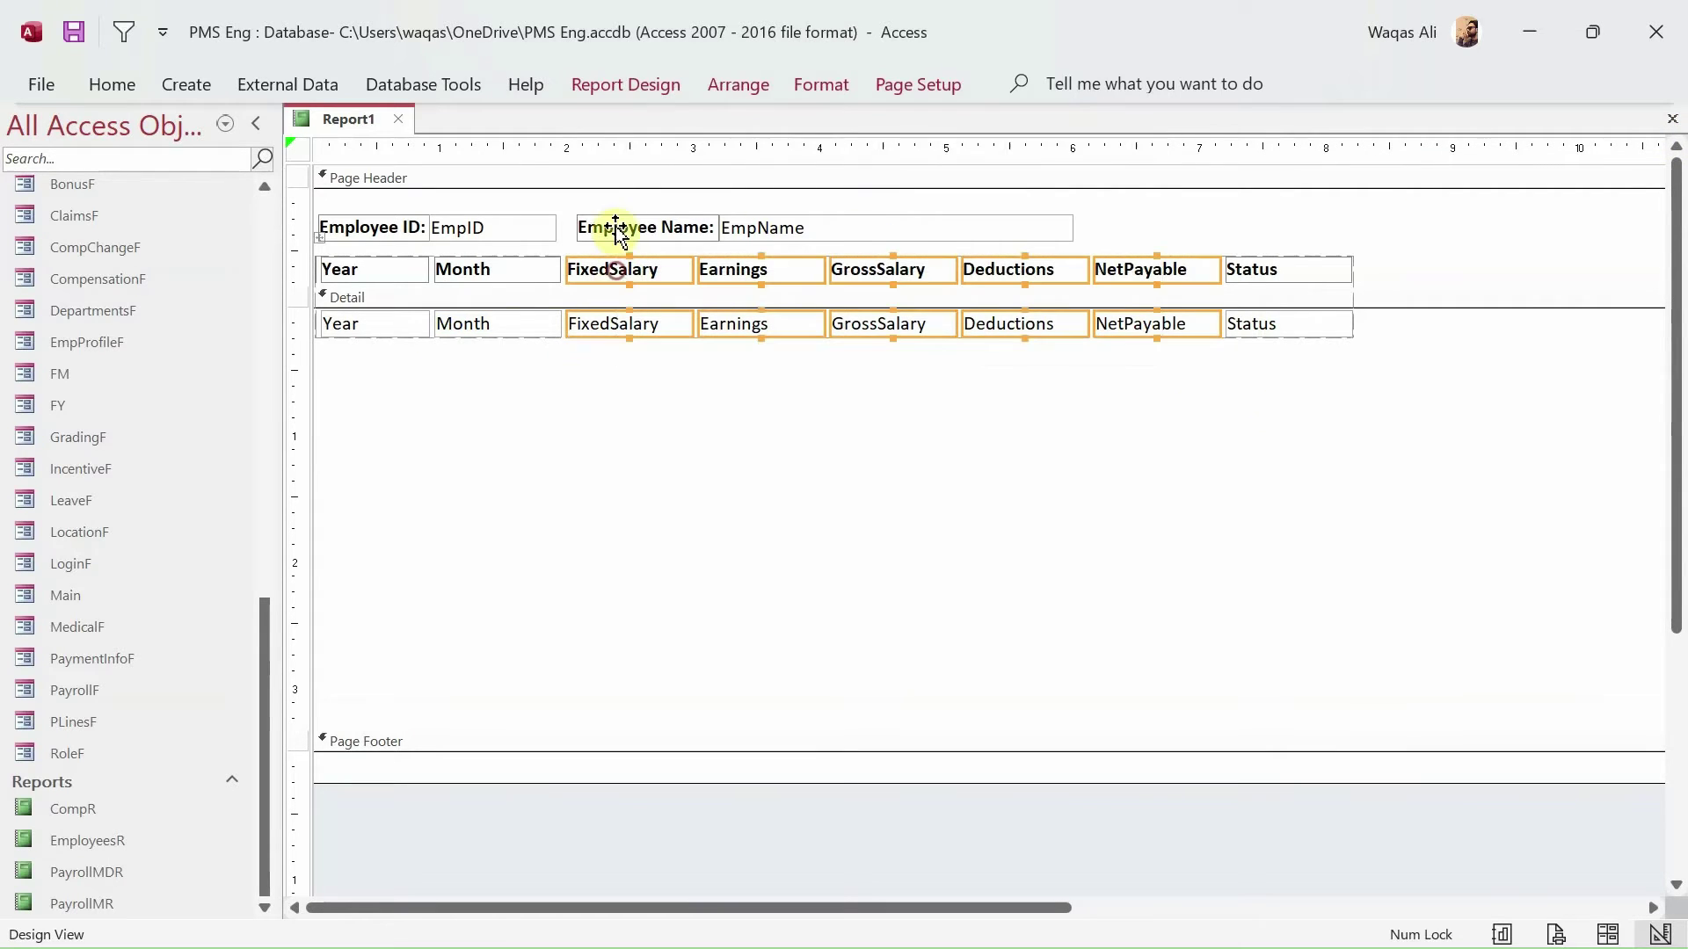
- Center-align the FixedSalary through NetPayable columns and pull the report's right edge in
click(124, 82)
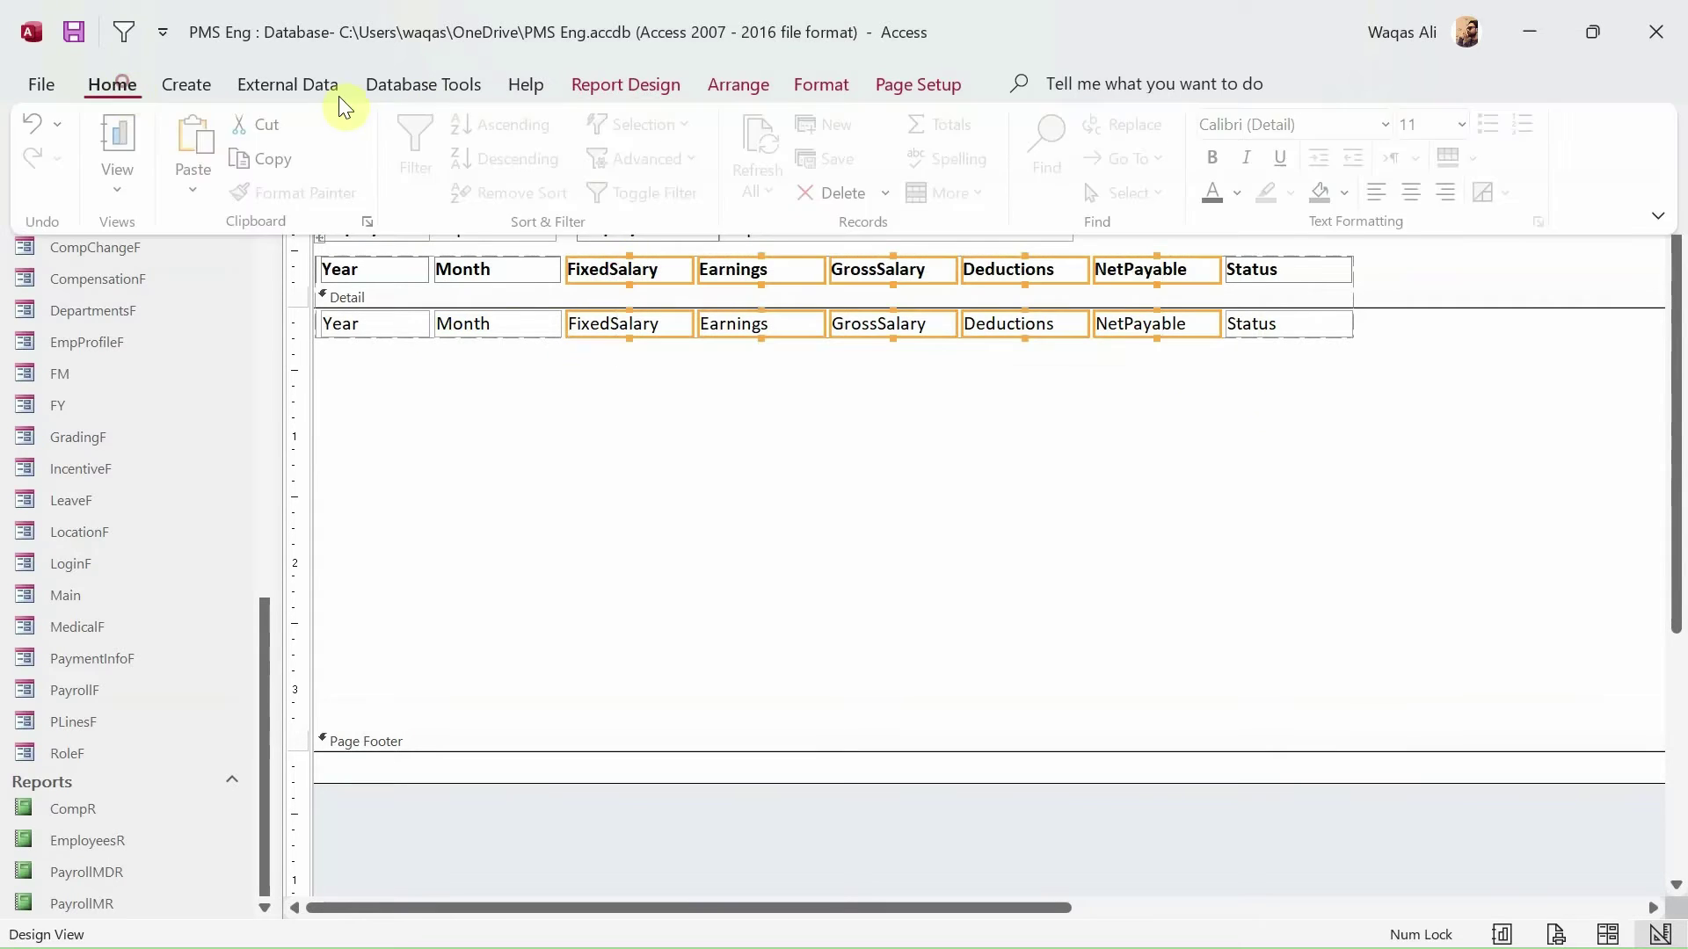
click(1415, 195)
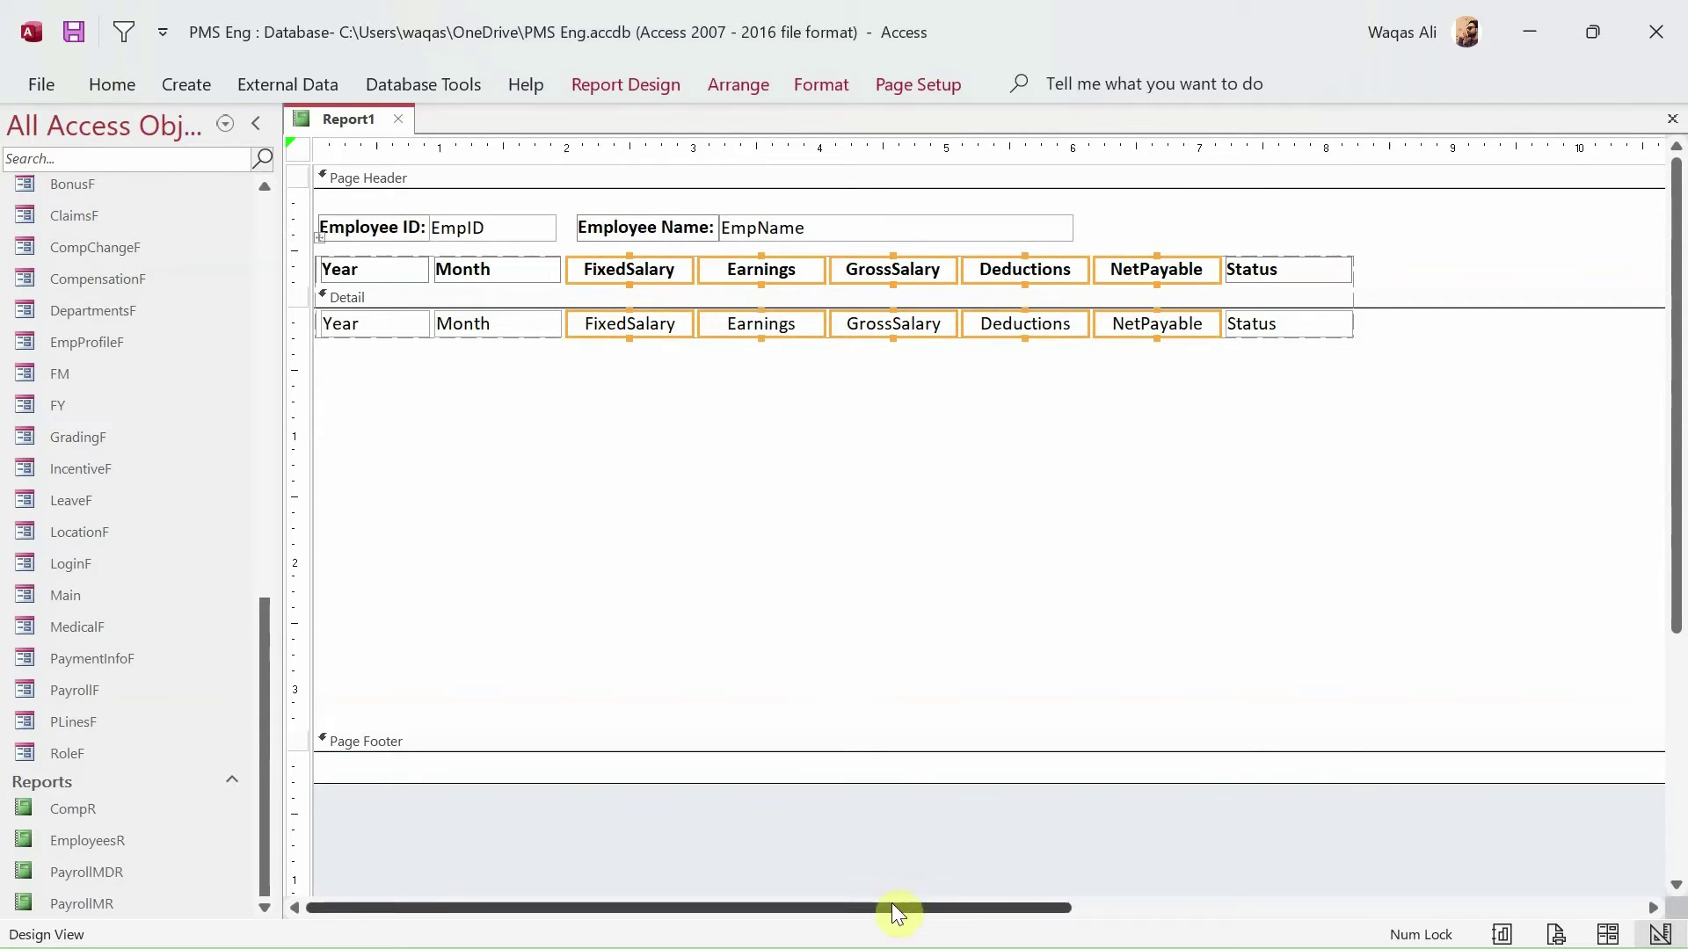
drag(893, 906, 1248, 906)
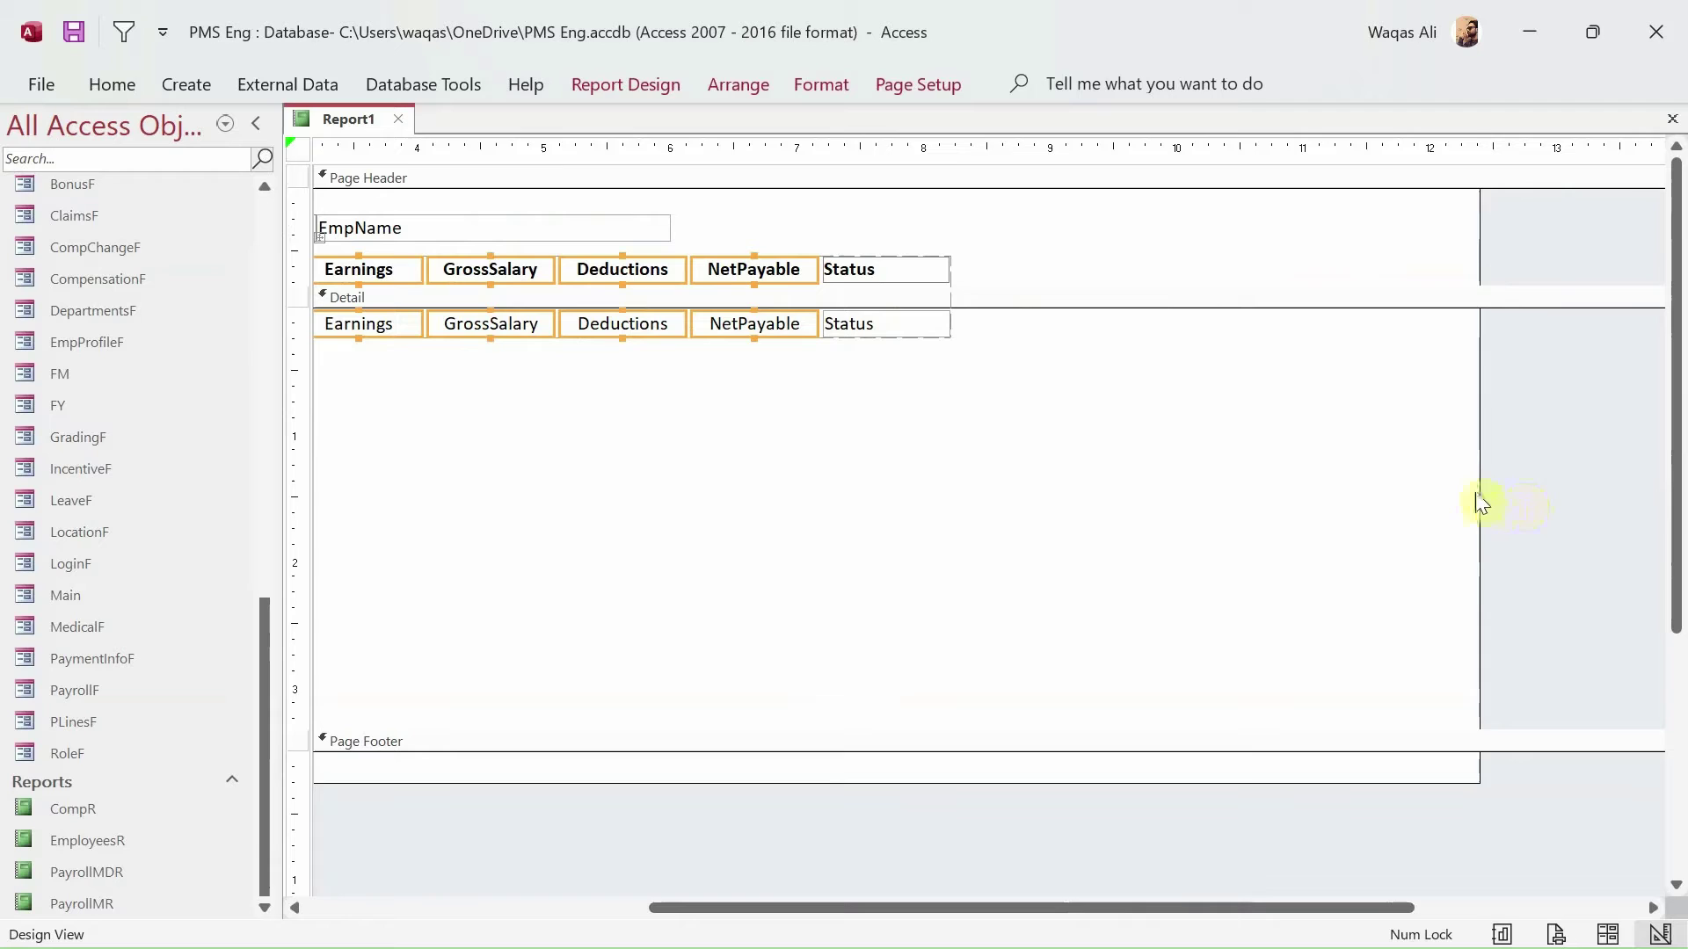
drag(1479, 502, 651, 433)
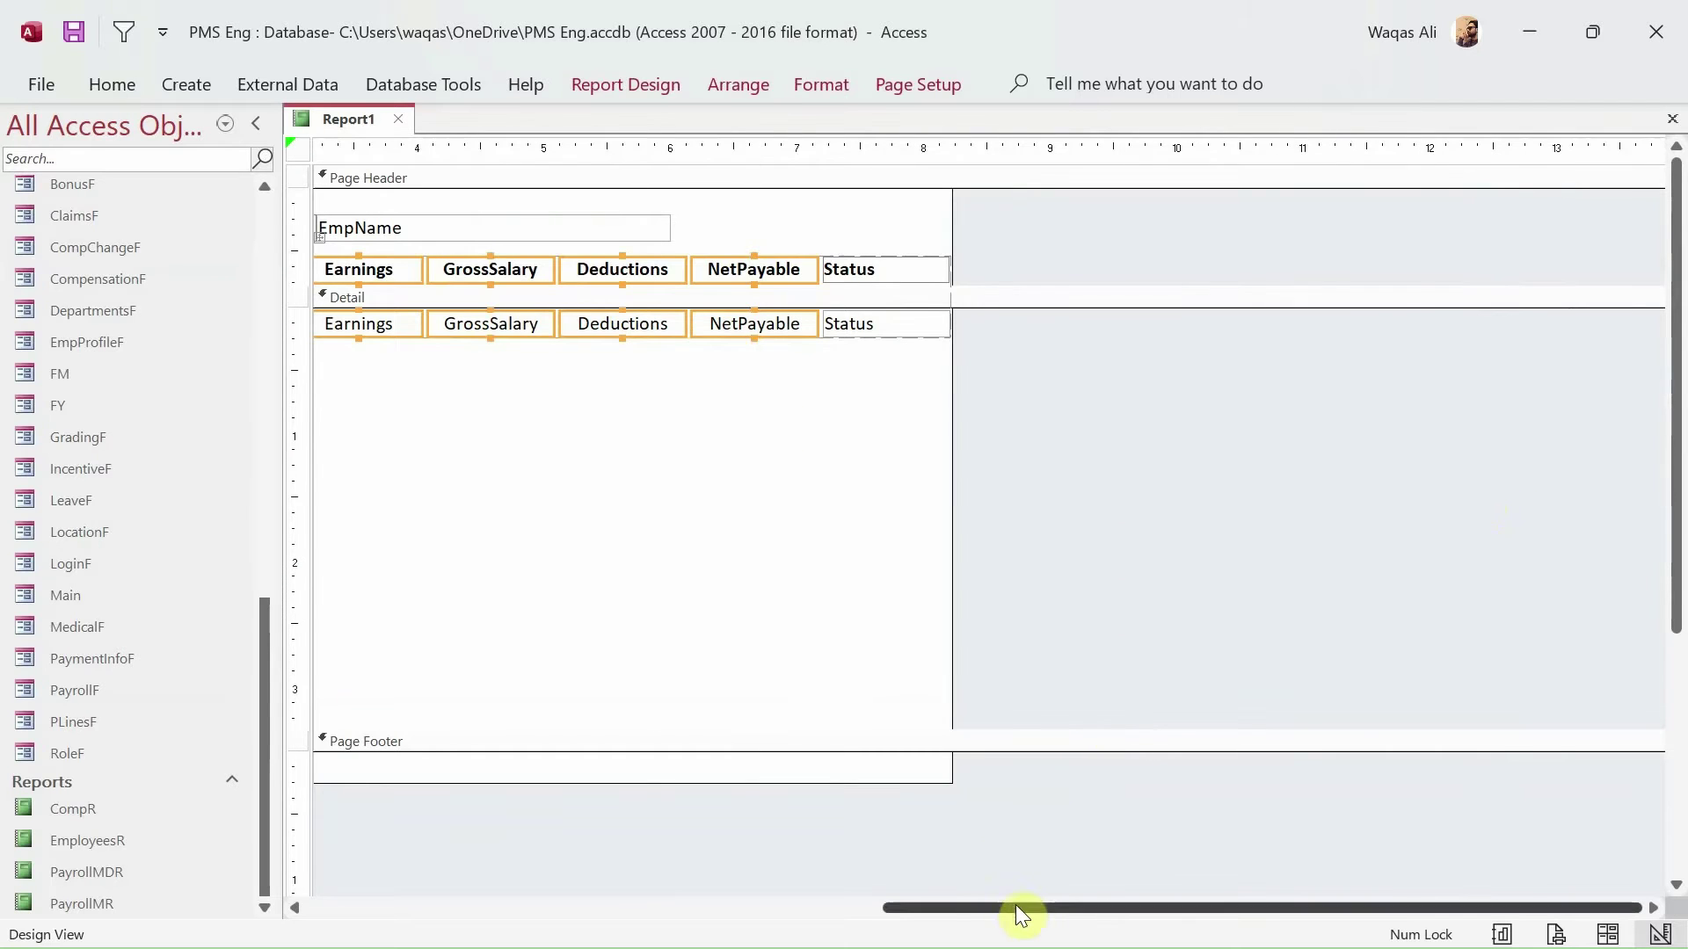
drag(1015, 908, 203, 804)
click(536, 522)
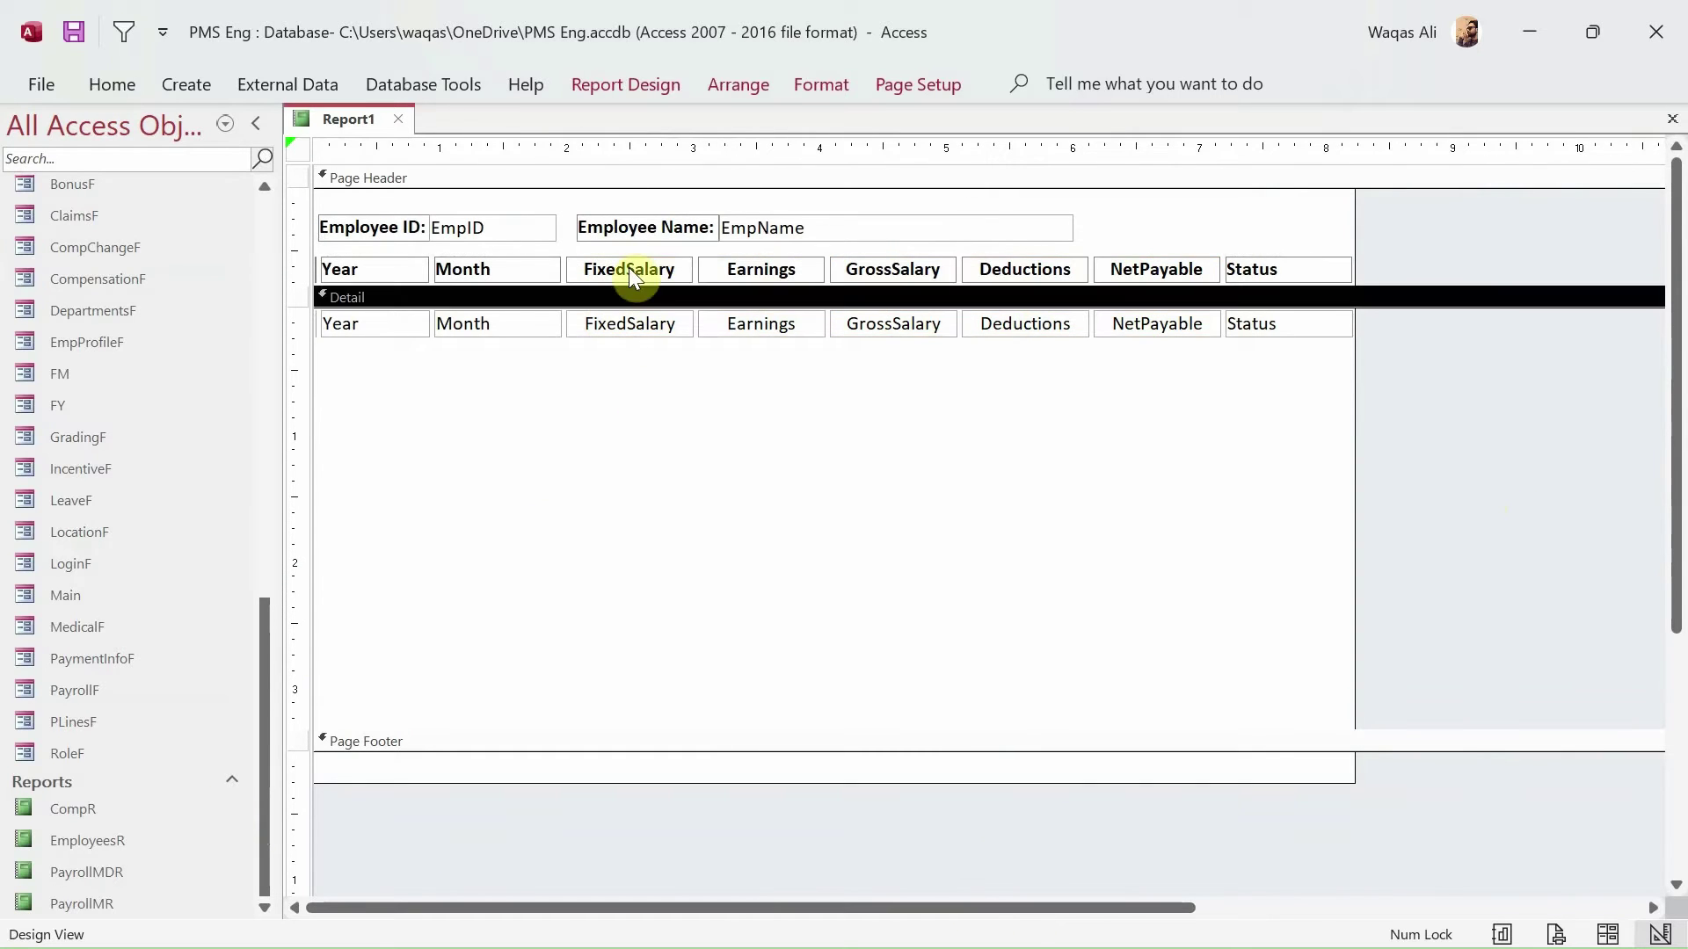
- Relabel the column headers as Fixed Salary, Gross Salary and Net Payable
click(630, 267)
click(629, 267)
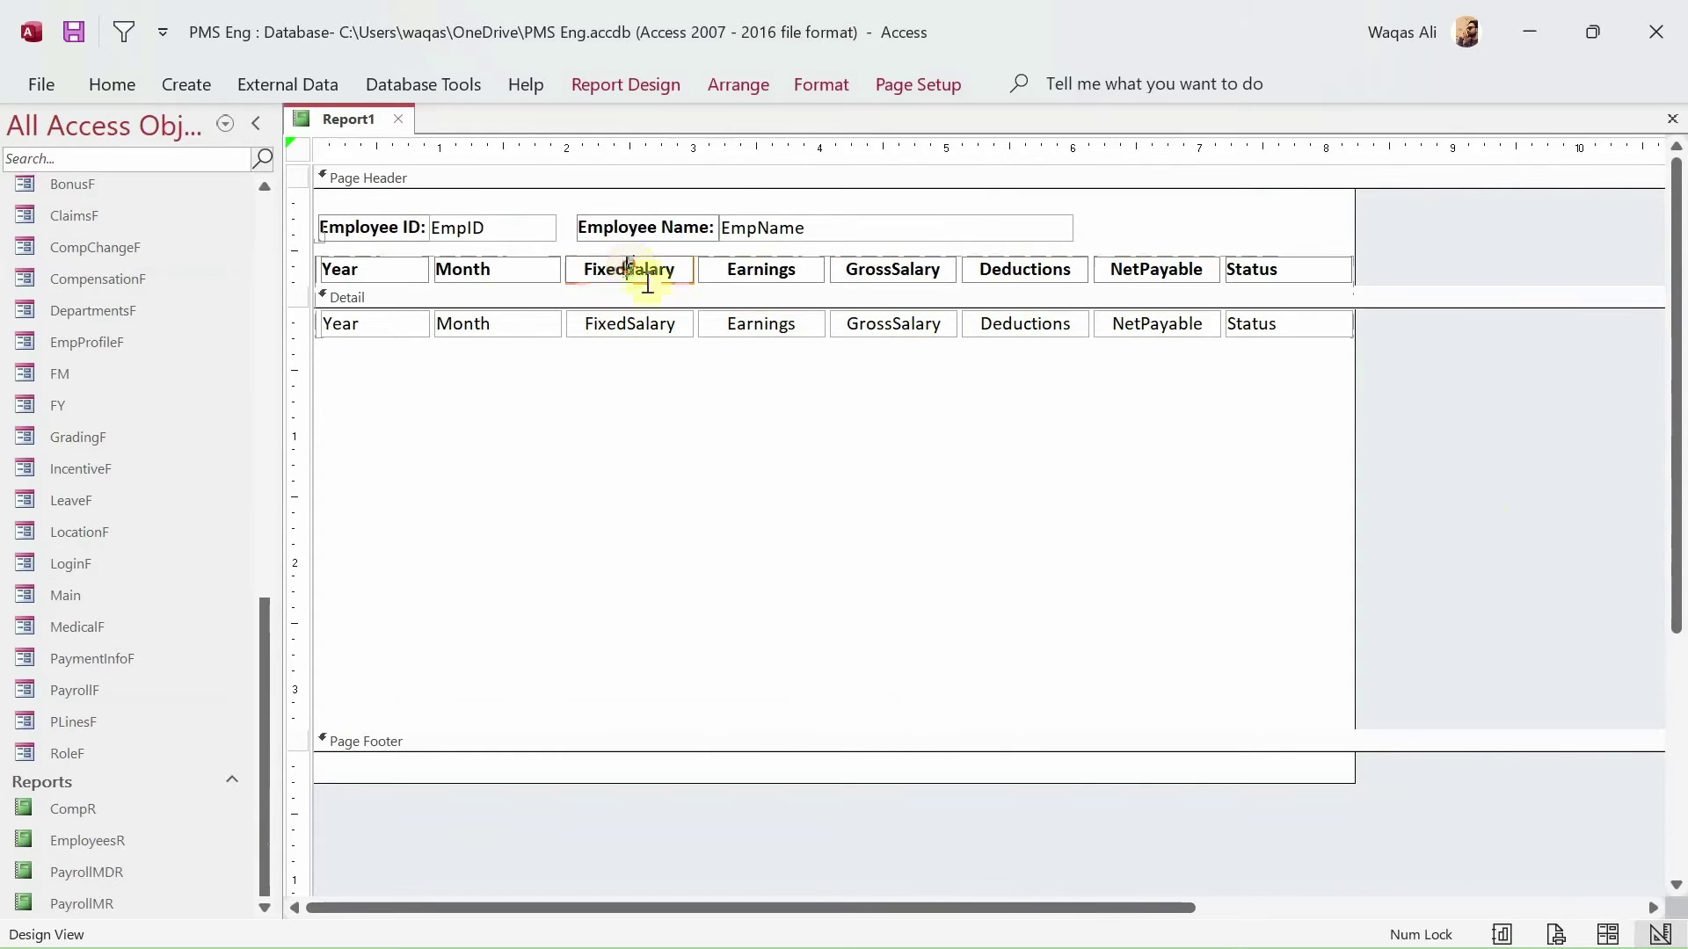
click(911, 278)
click(867, 271)
click(972, 268)
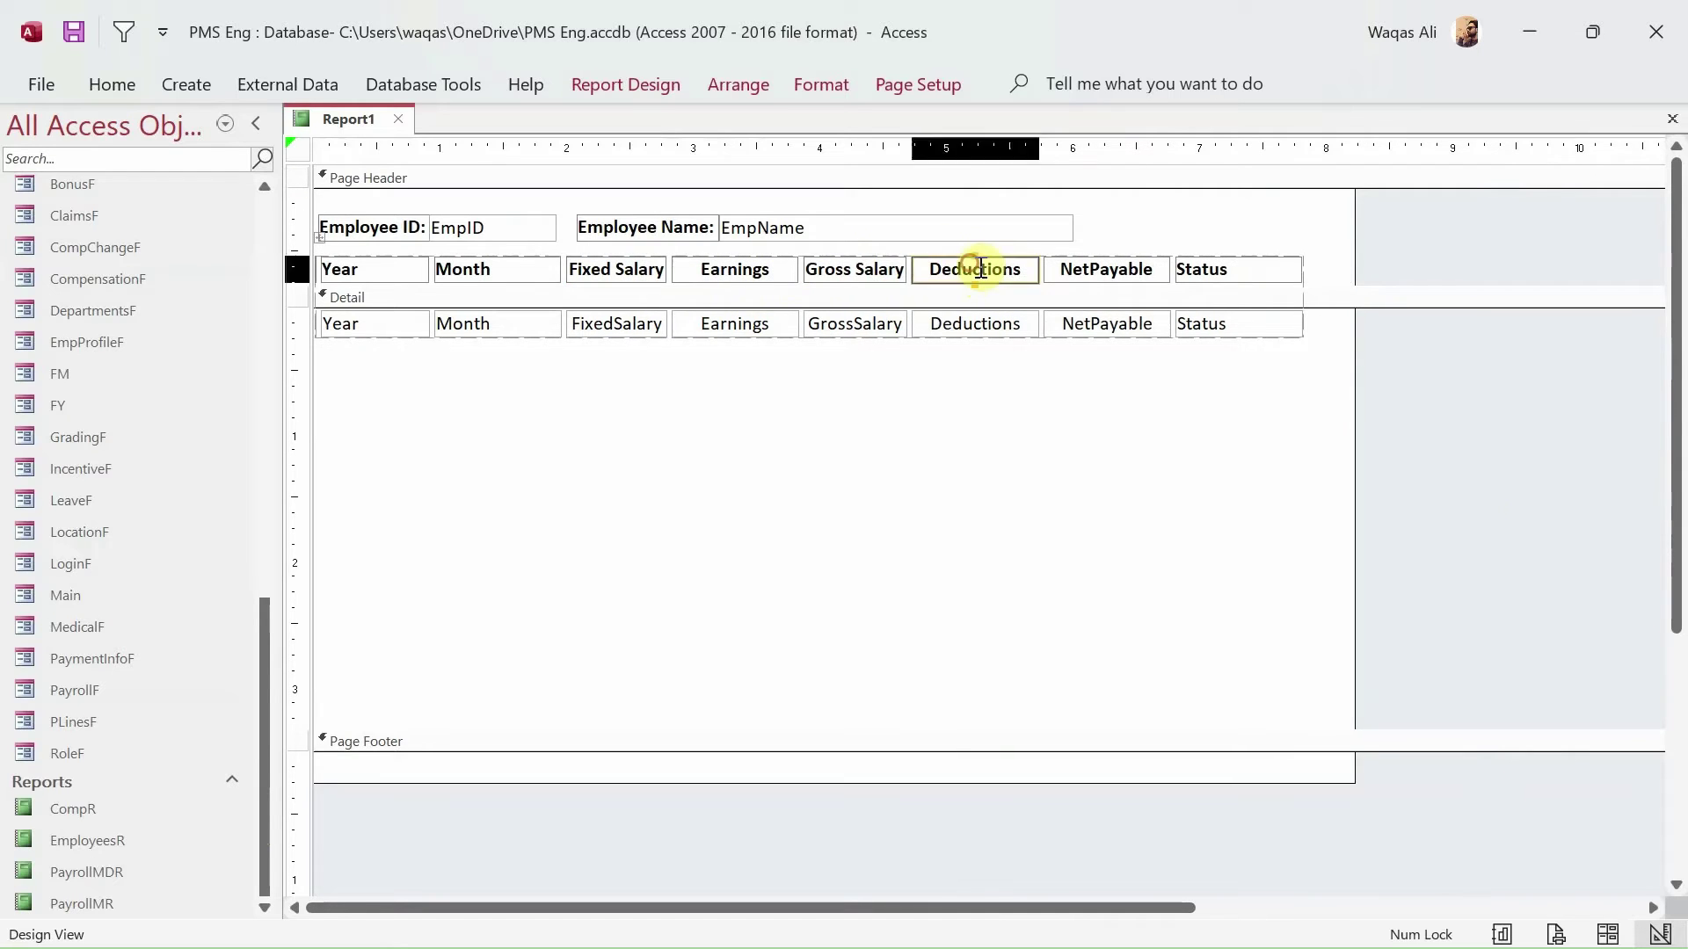
click(1099, 277)
click(1098, 277)
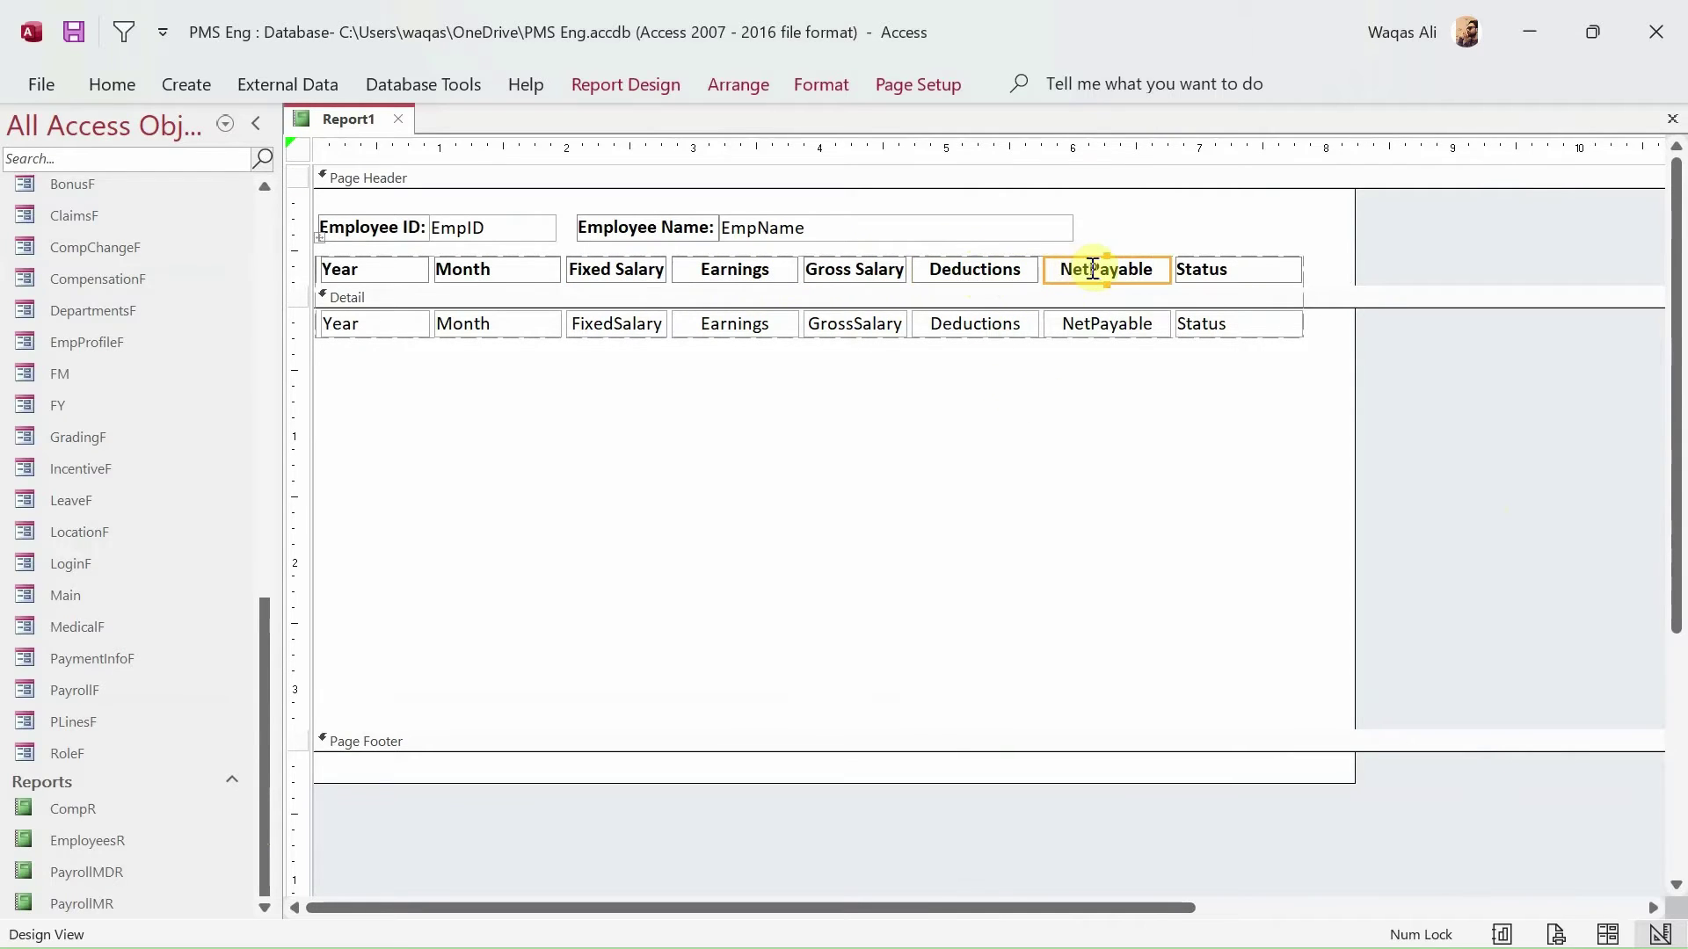
click(1106, 408)
drag(1097, 374, 610, 262)
- Set the selected salary columns' width to 0.8 inch in the Property Sheet
click(621, 88)
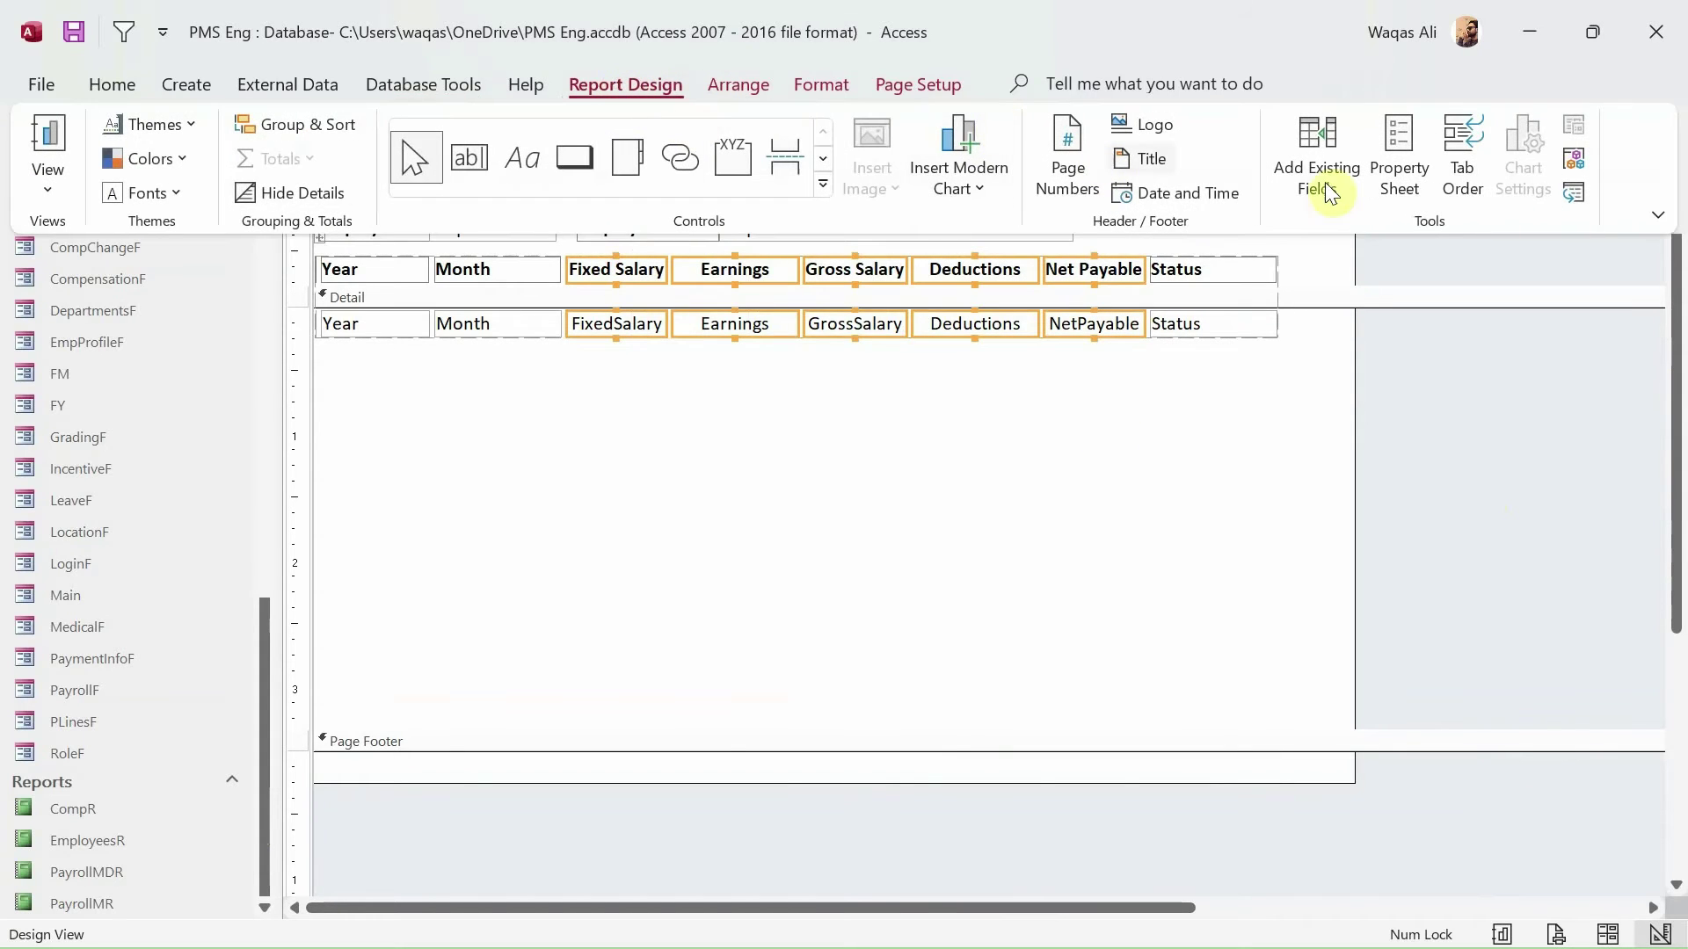
click(1402, 173)
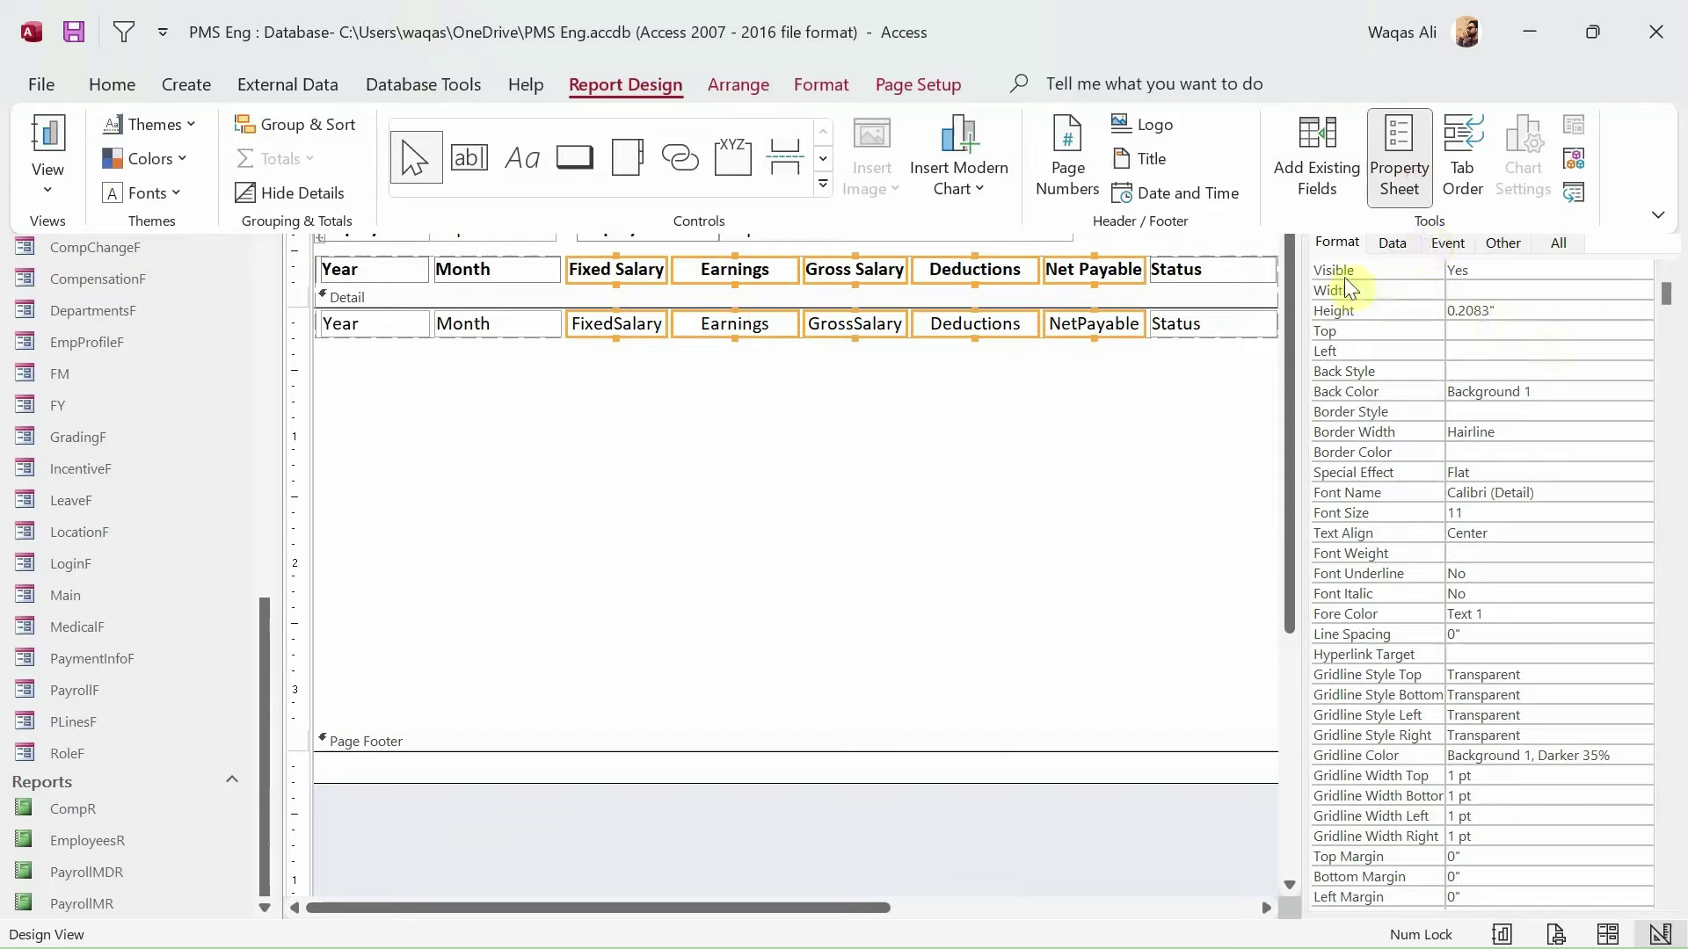
click(1336, 245)
click(1454, 307)
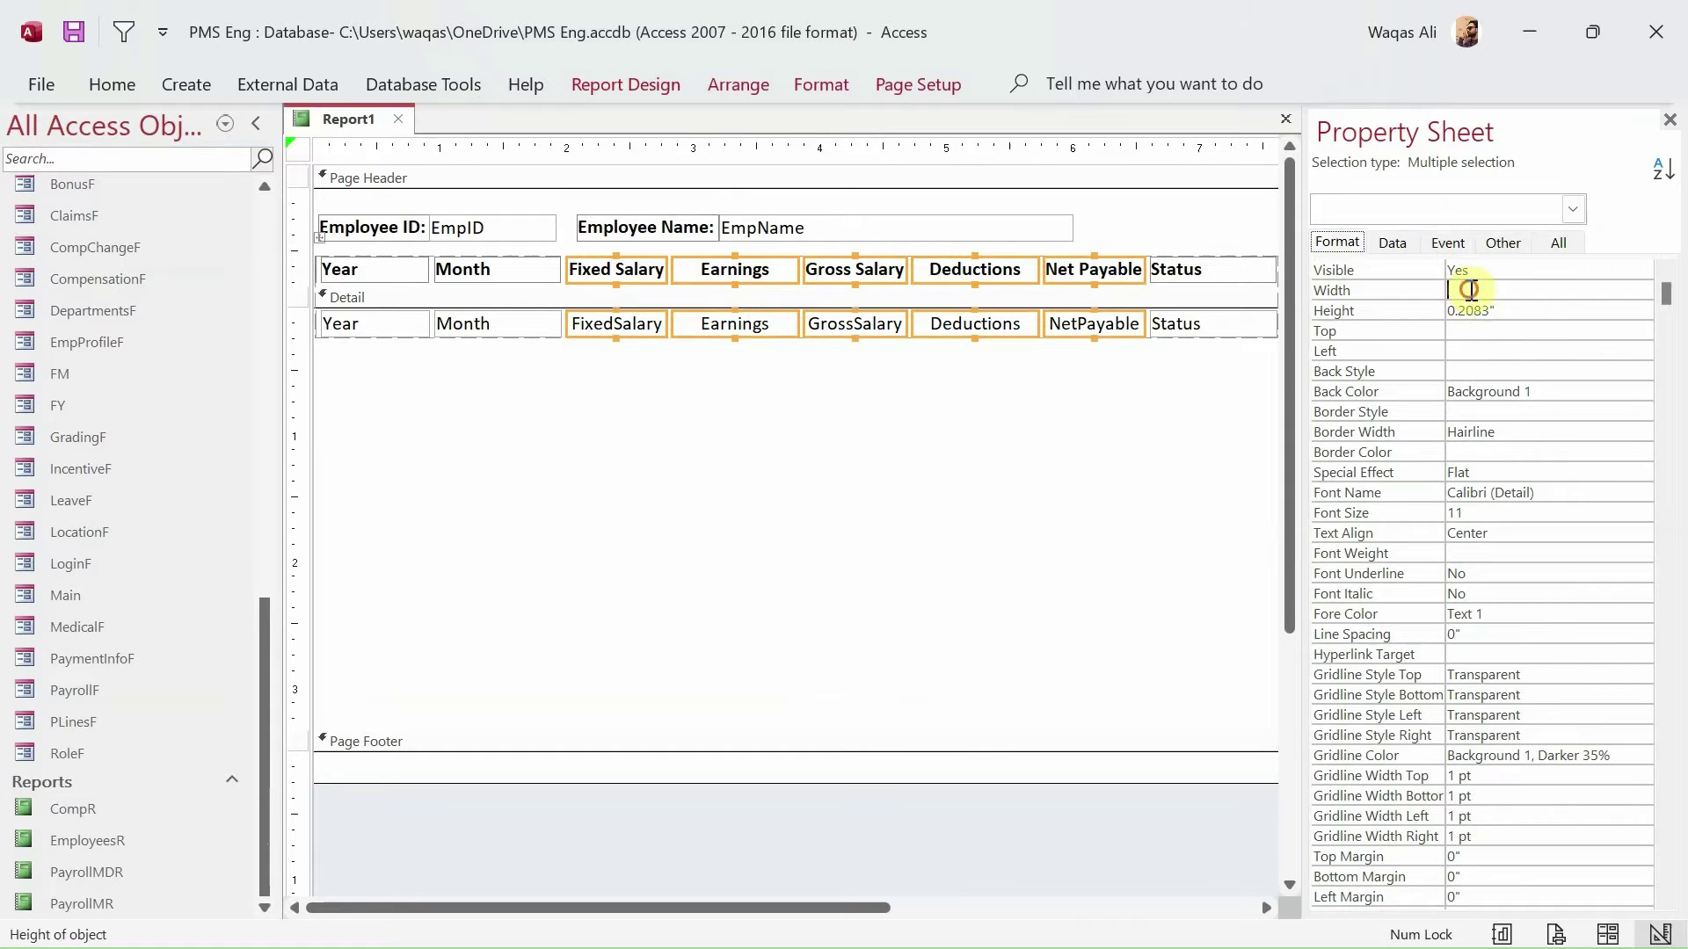
click(1474, 291)
text(1)
key(Return)
click(1474, 291)
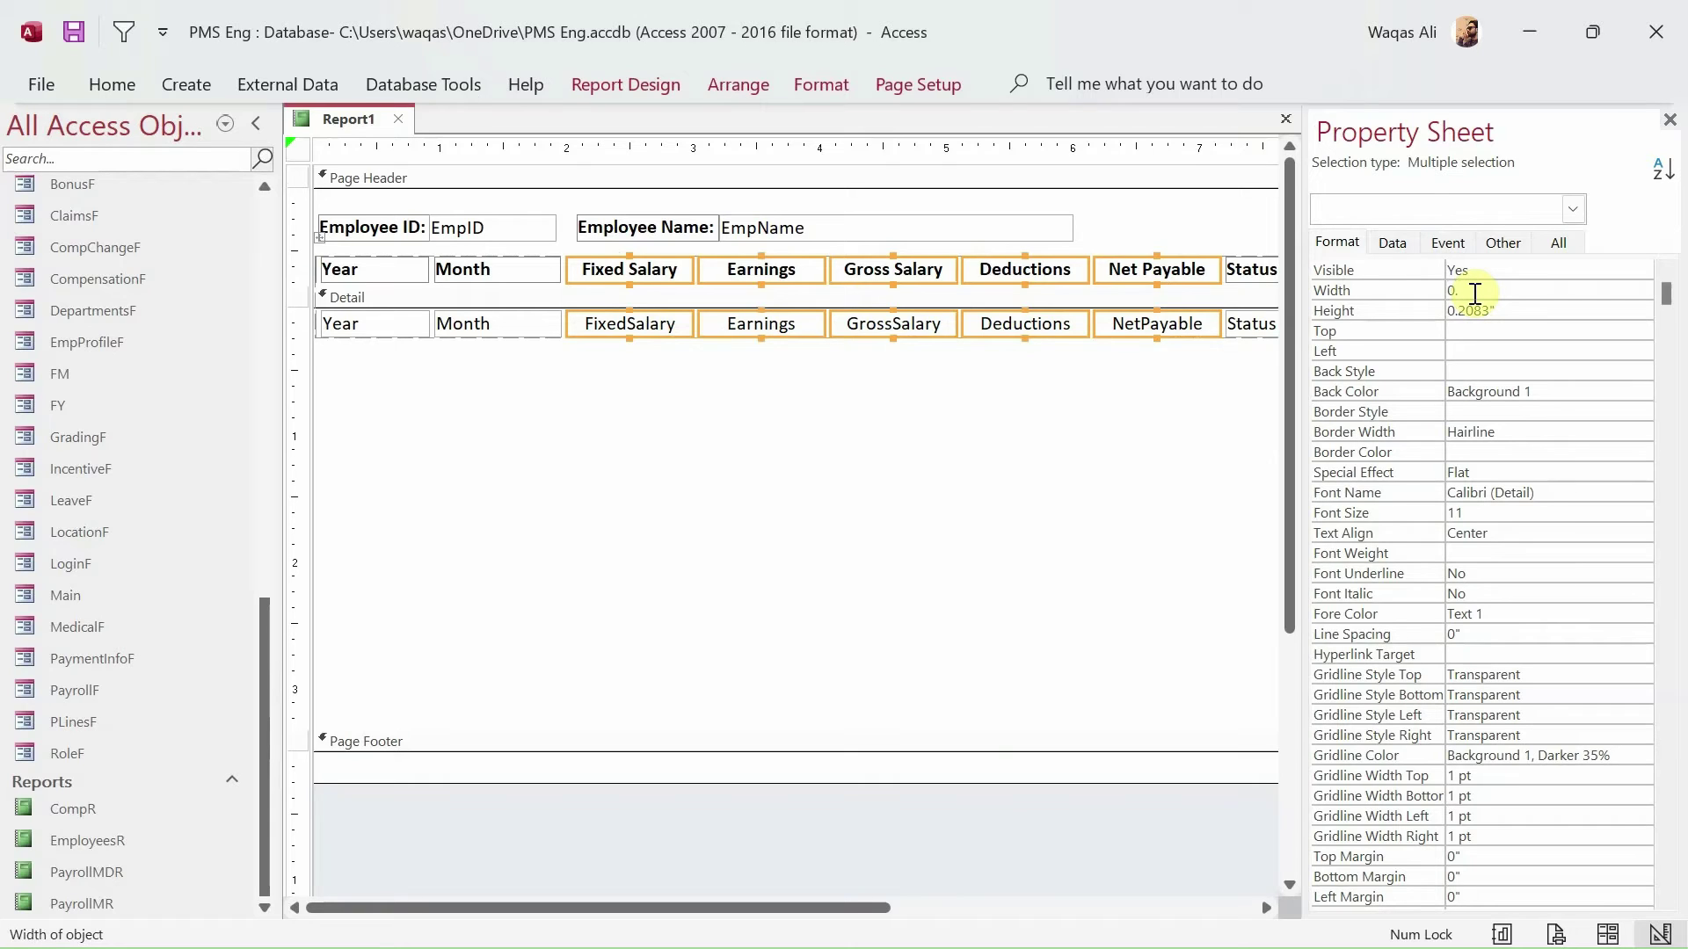
text(0.7)
key(Return)
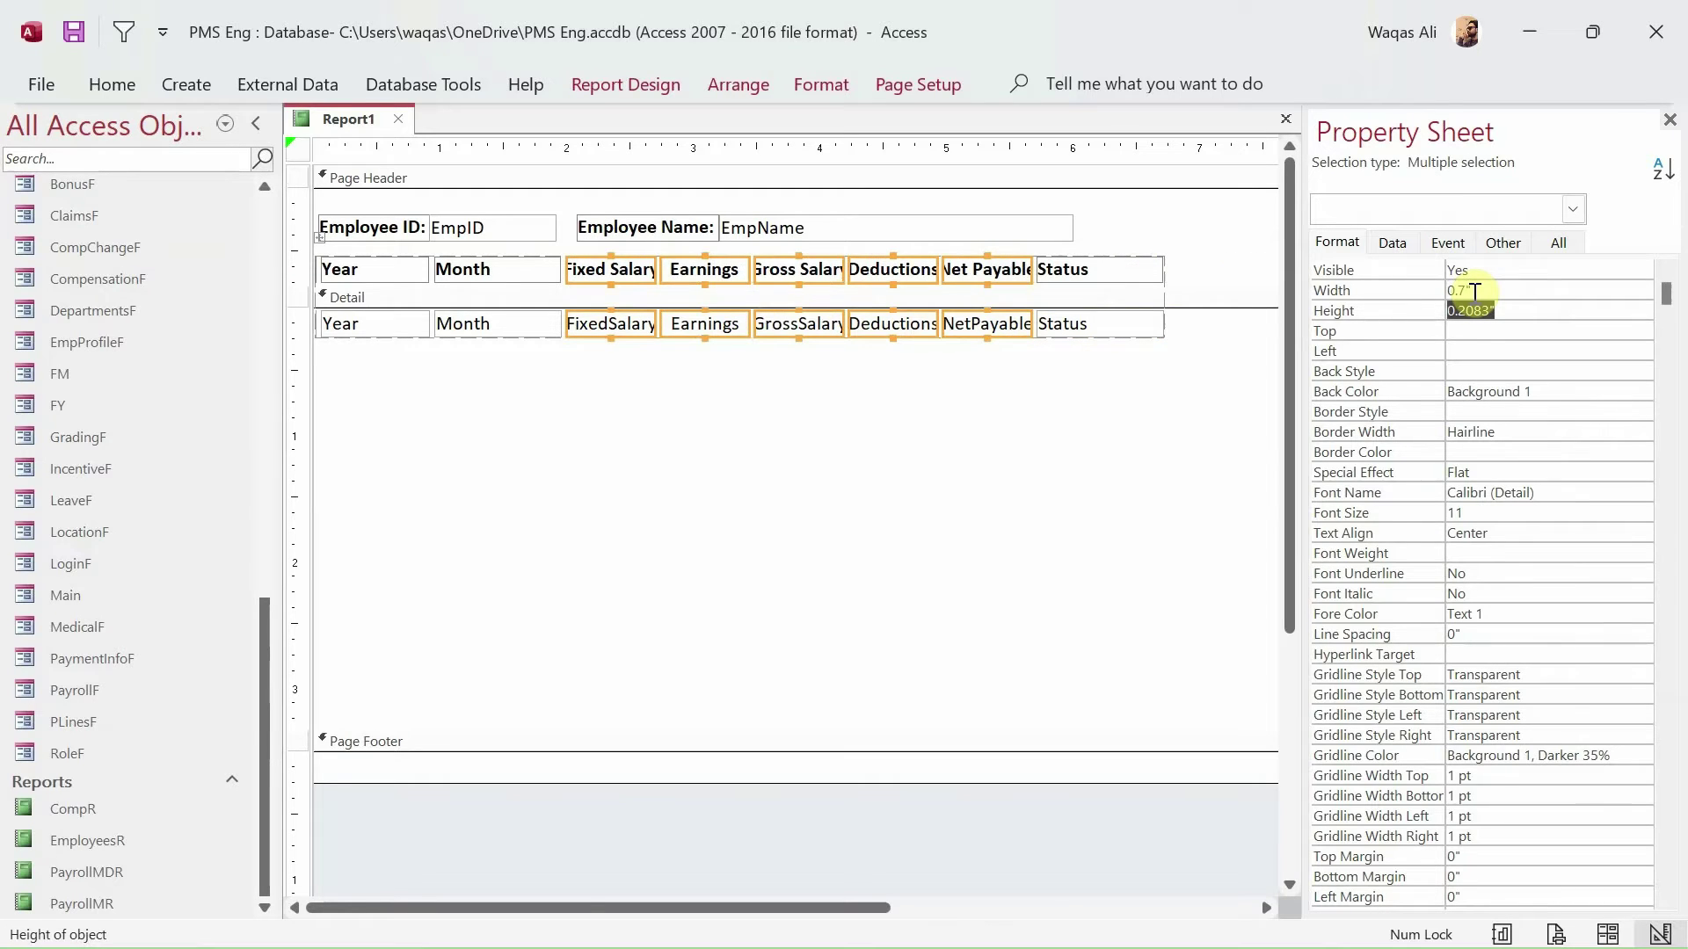
click(1474, 292)
text(0)
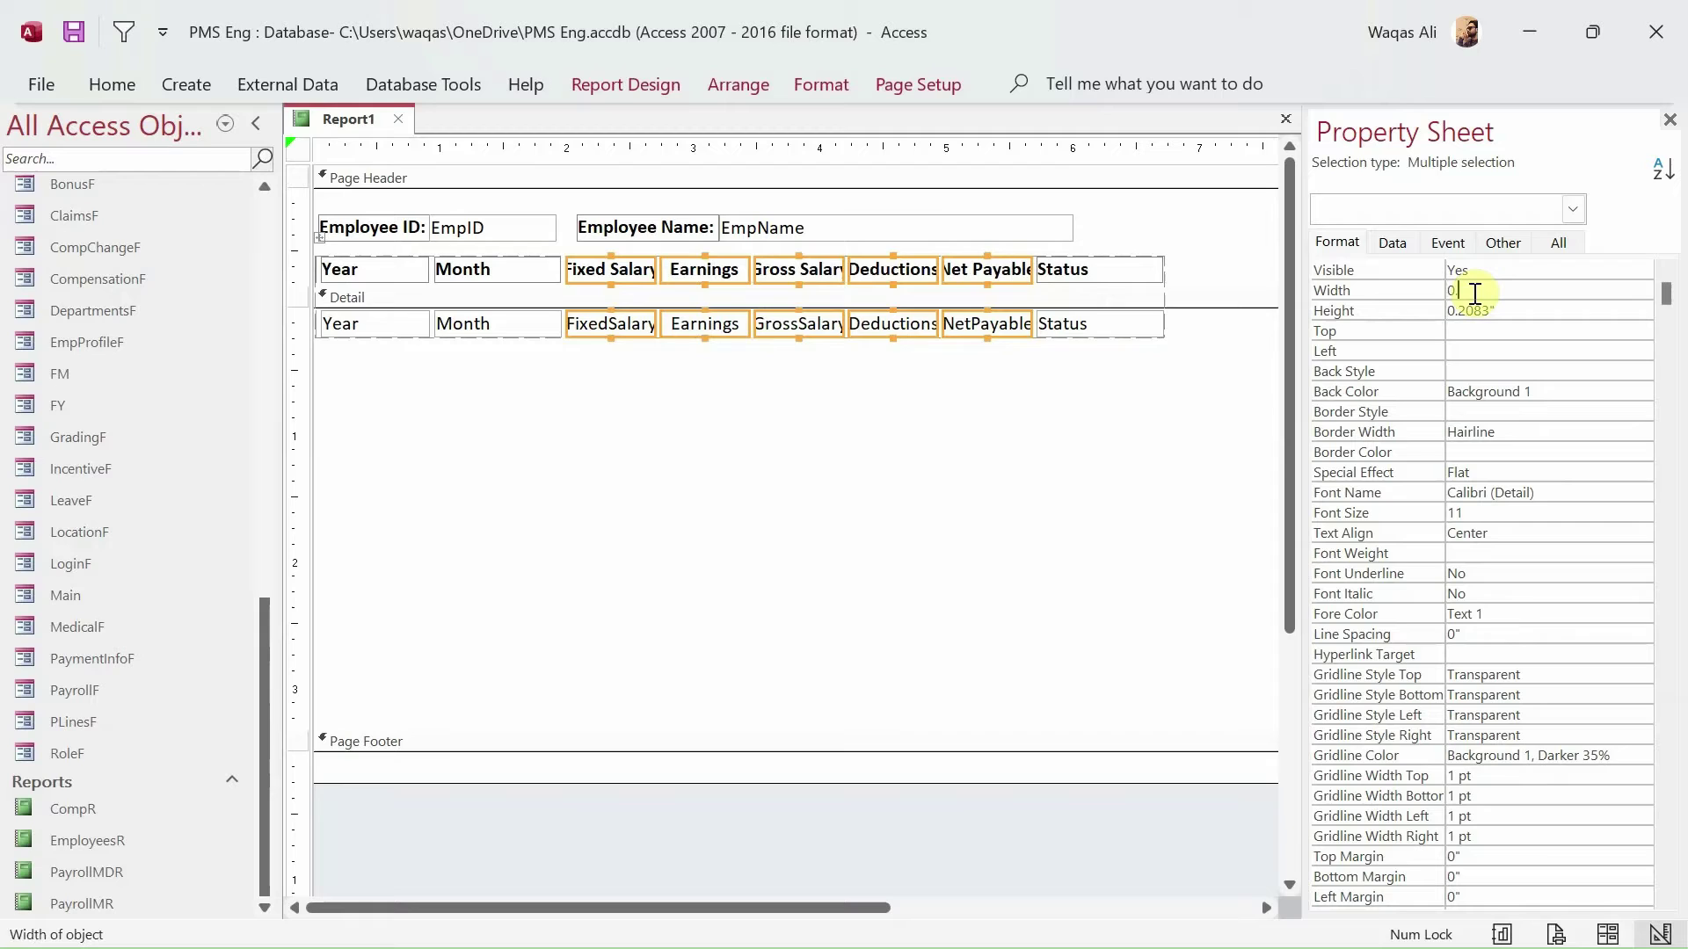
text(.8)
key(Return)
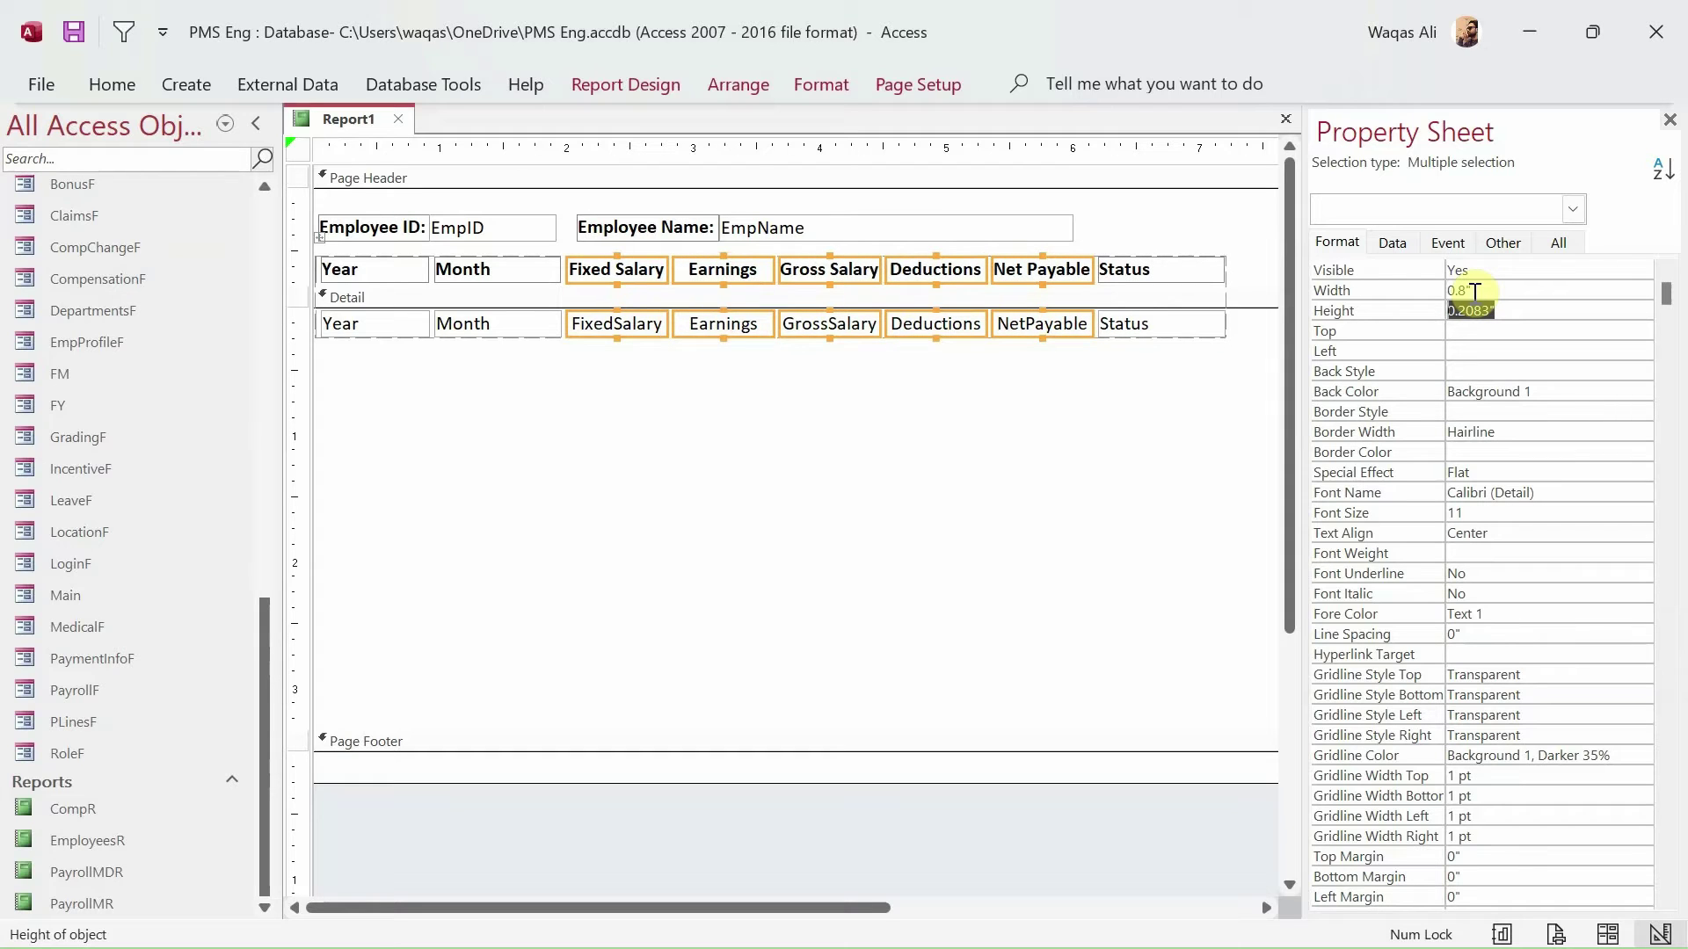
click(1067, 444)
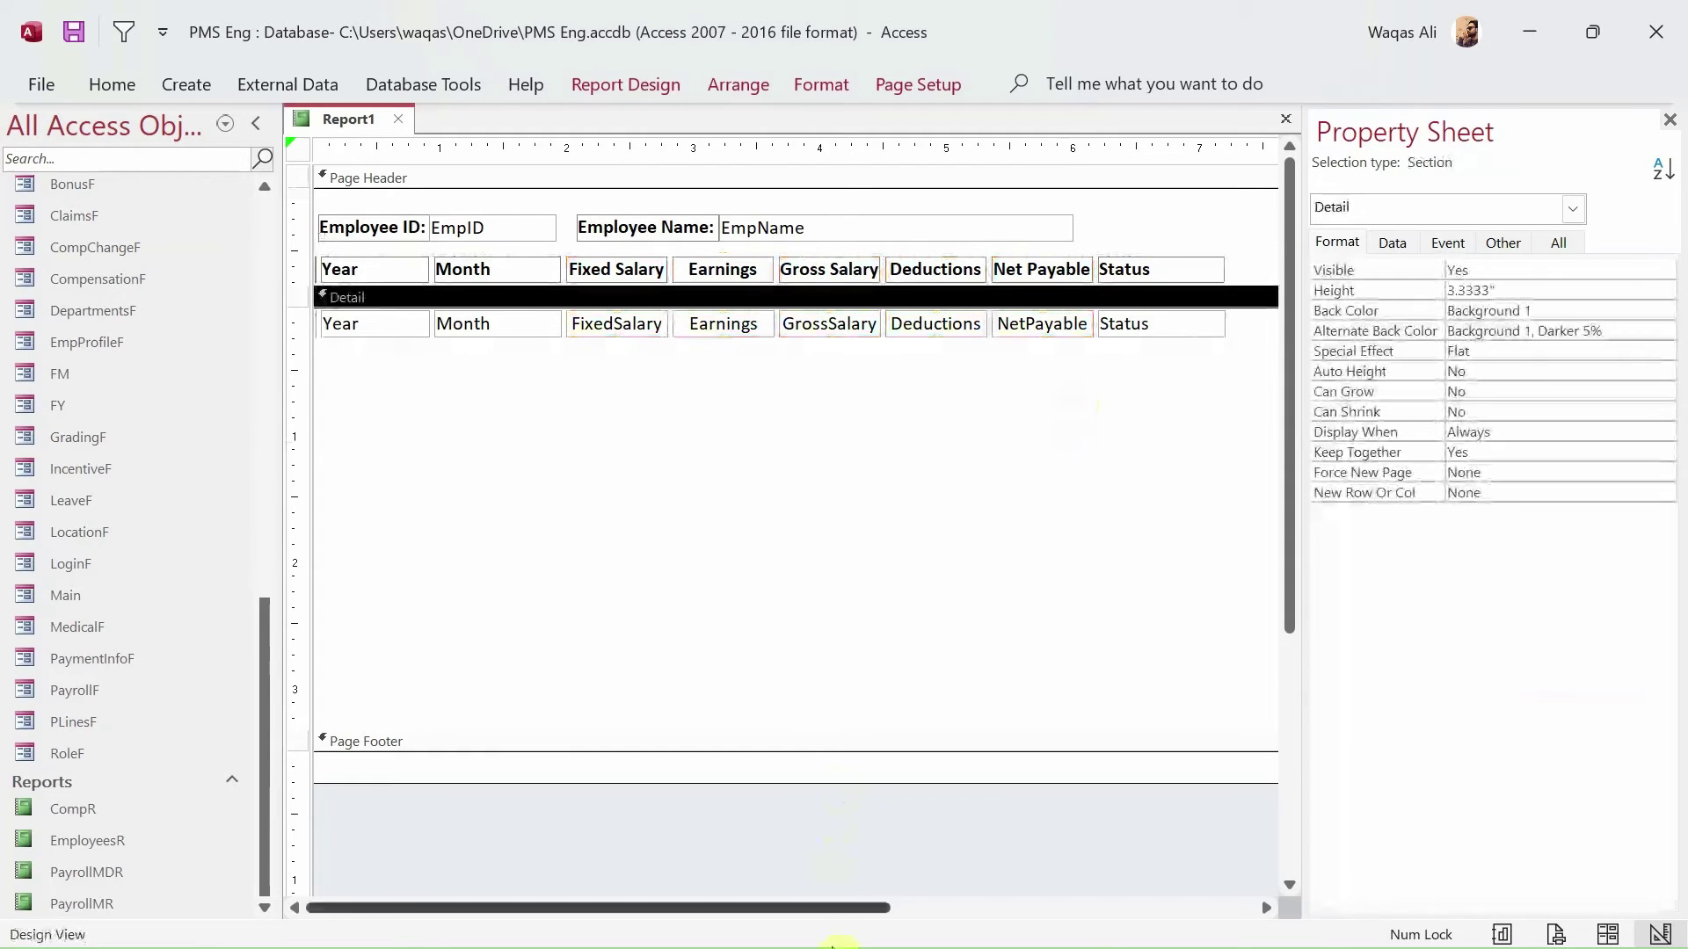
- Narrow the Status boxes, trim the report width, and shrink Detail to one row
drag(850, 905, 1047, 910)
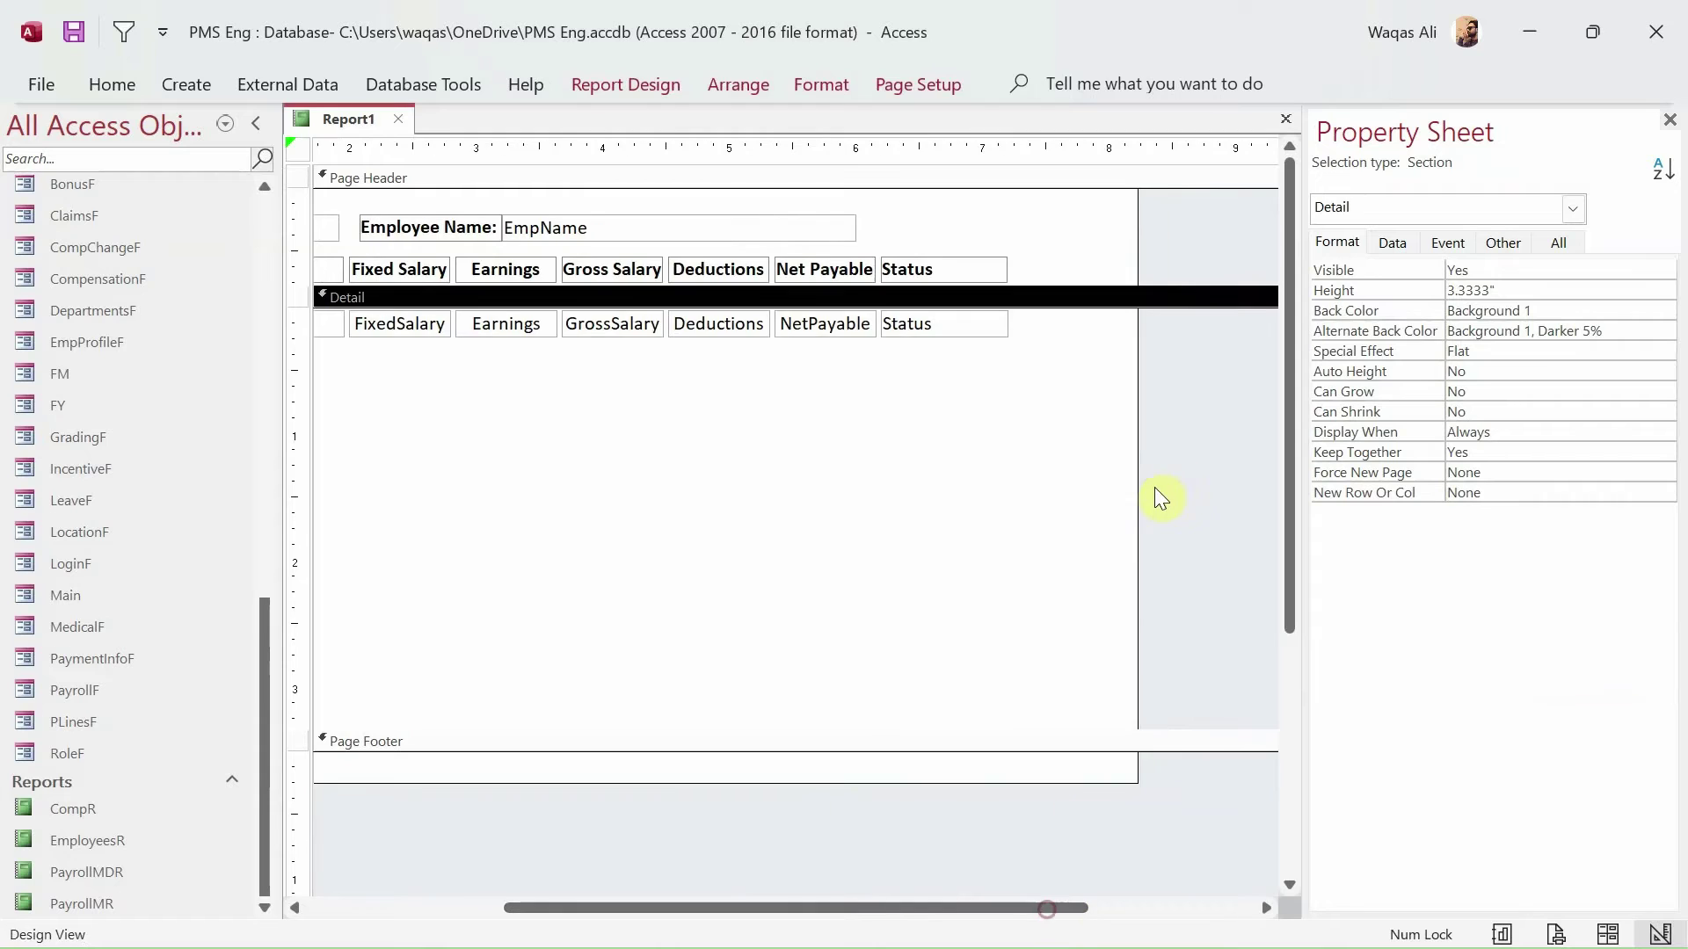
drag(1020, 378, 979, 269)
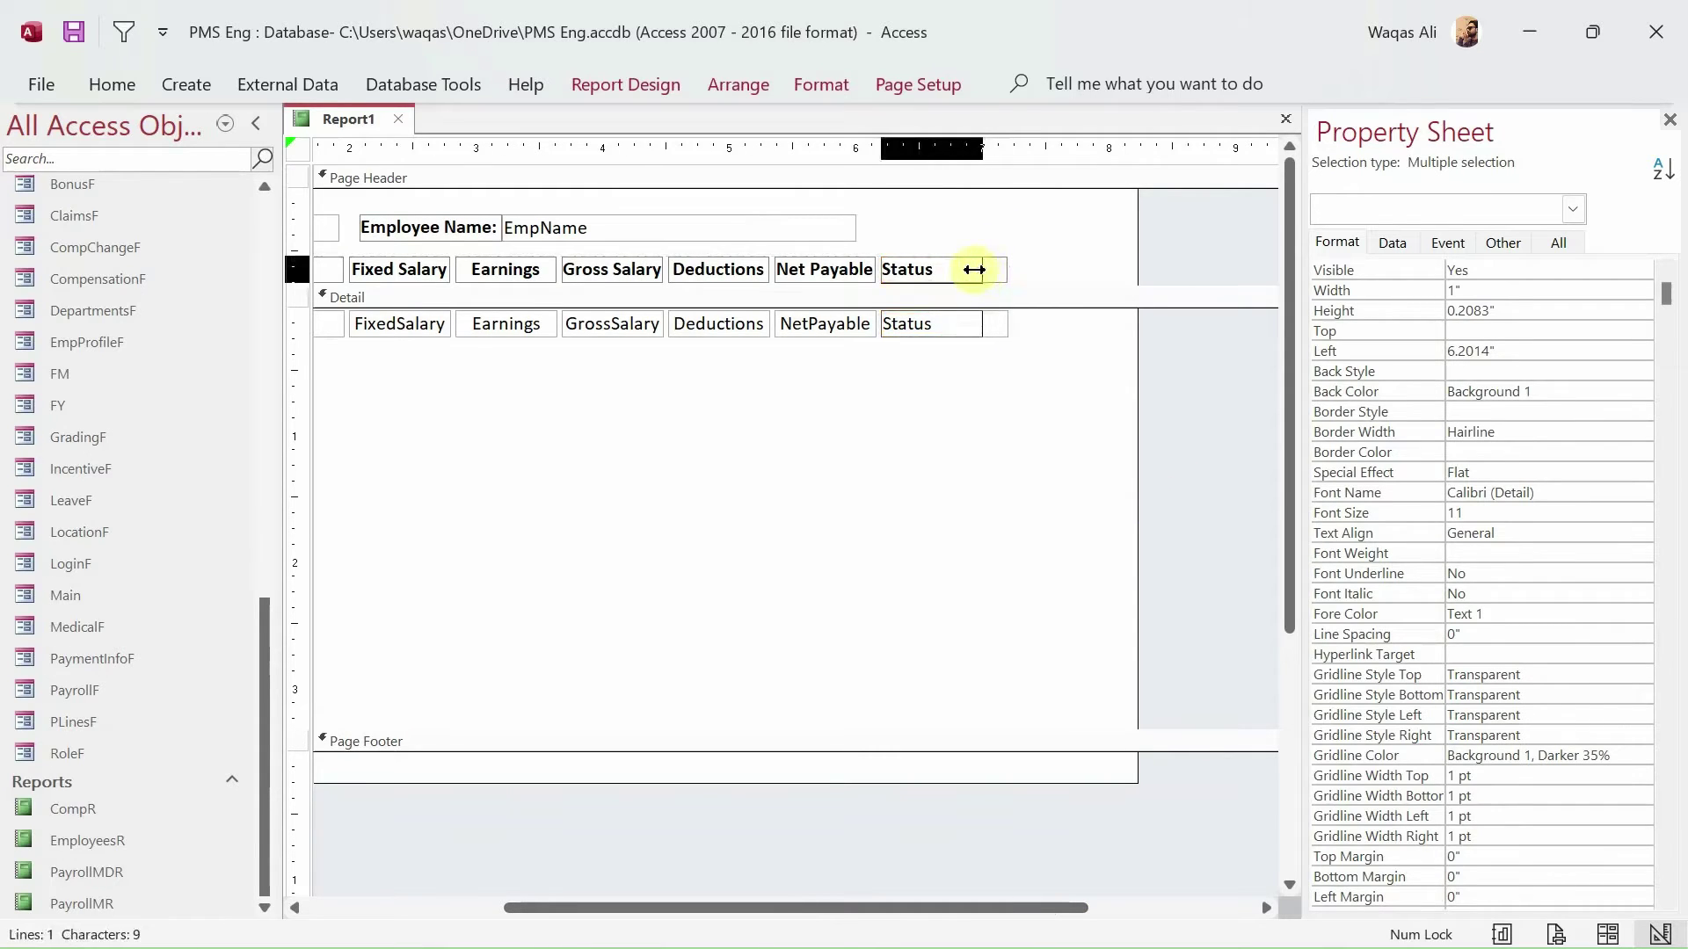
click(1058, 227)
drag(1138, 246, 972, 248)
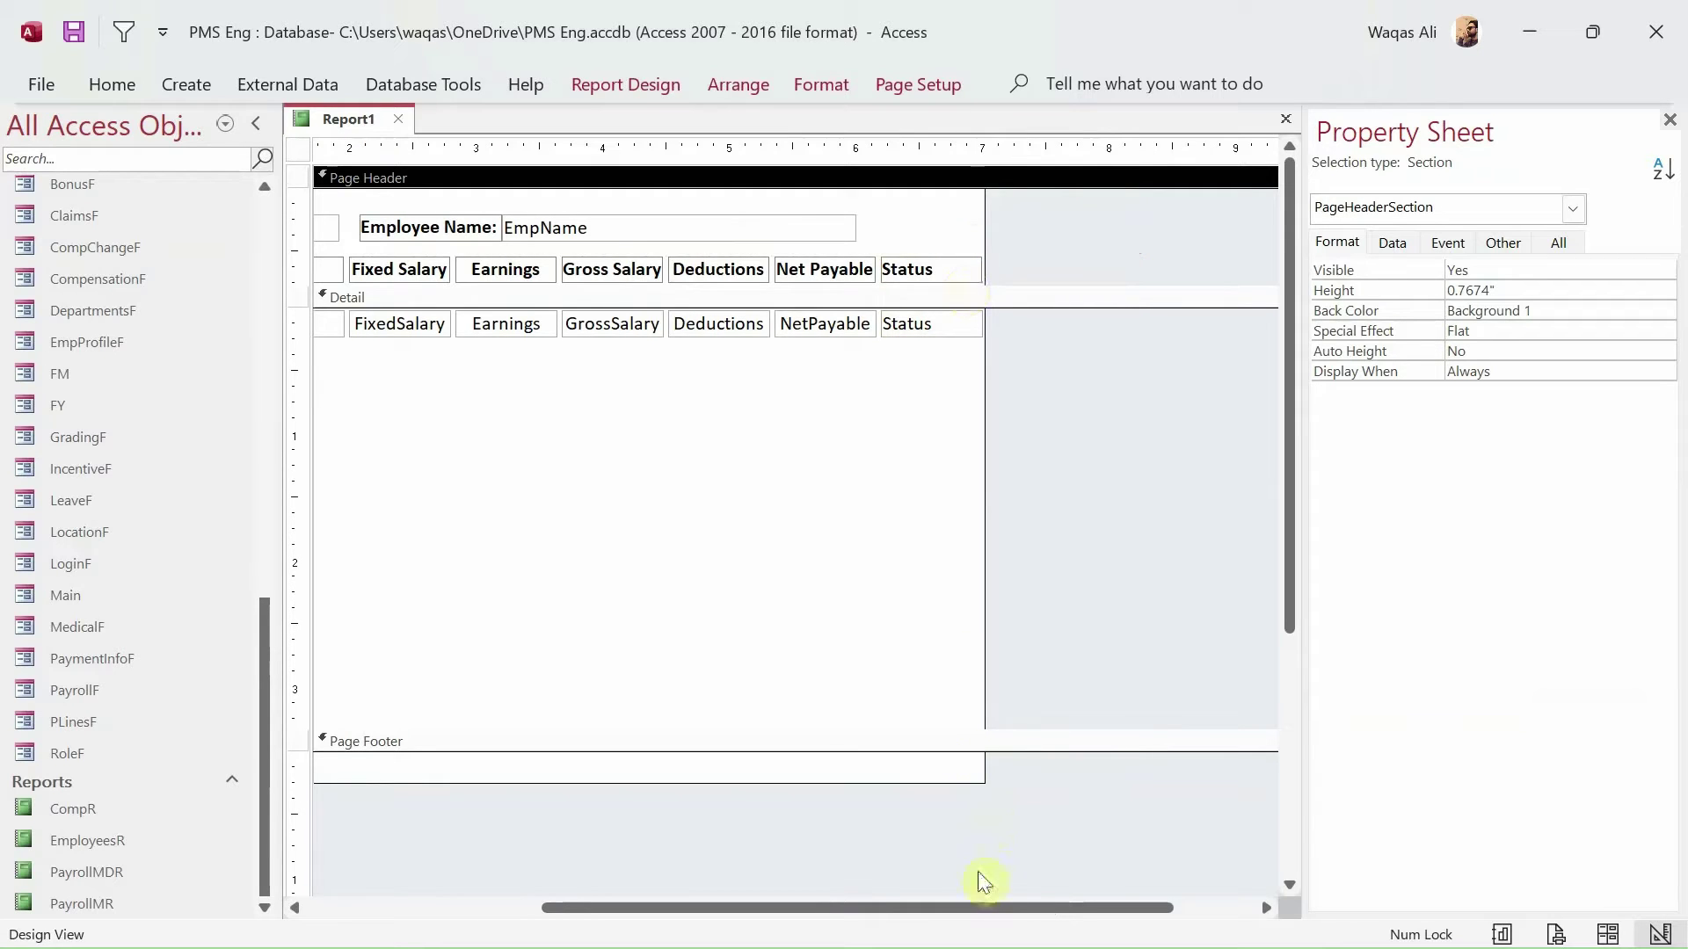
drag(953, 912, 717, 911)
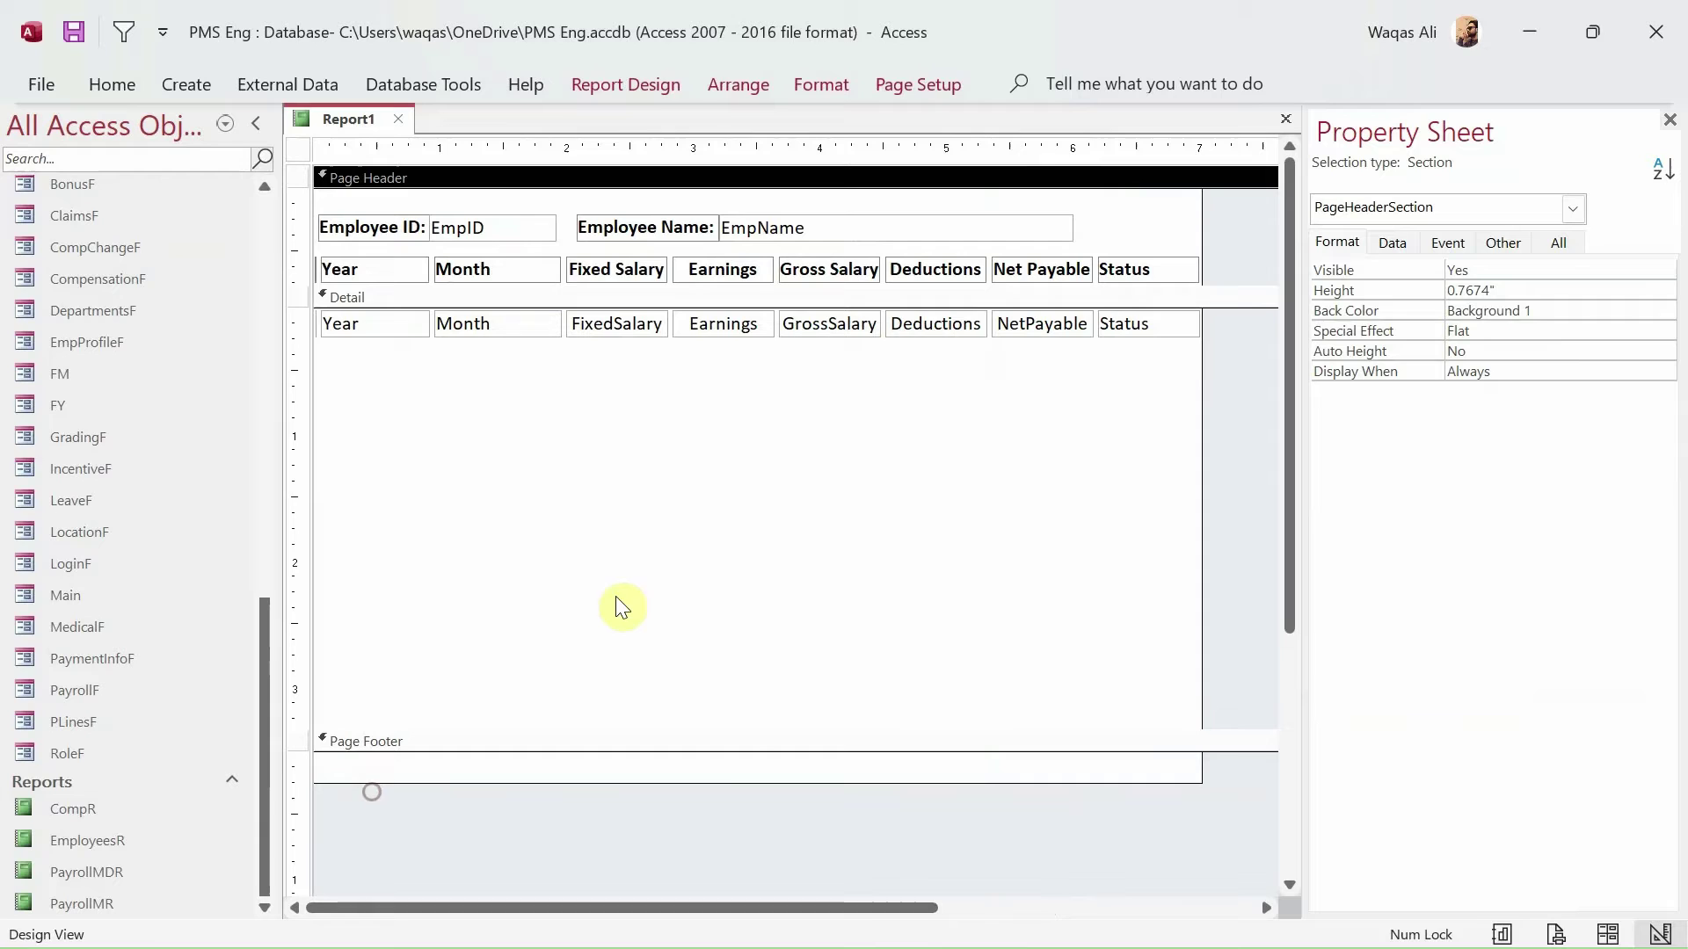
drag(729, 727, 728, 238)
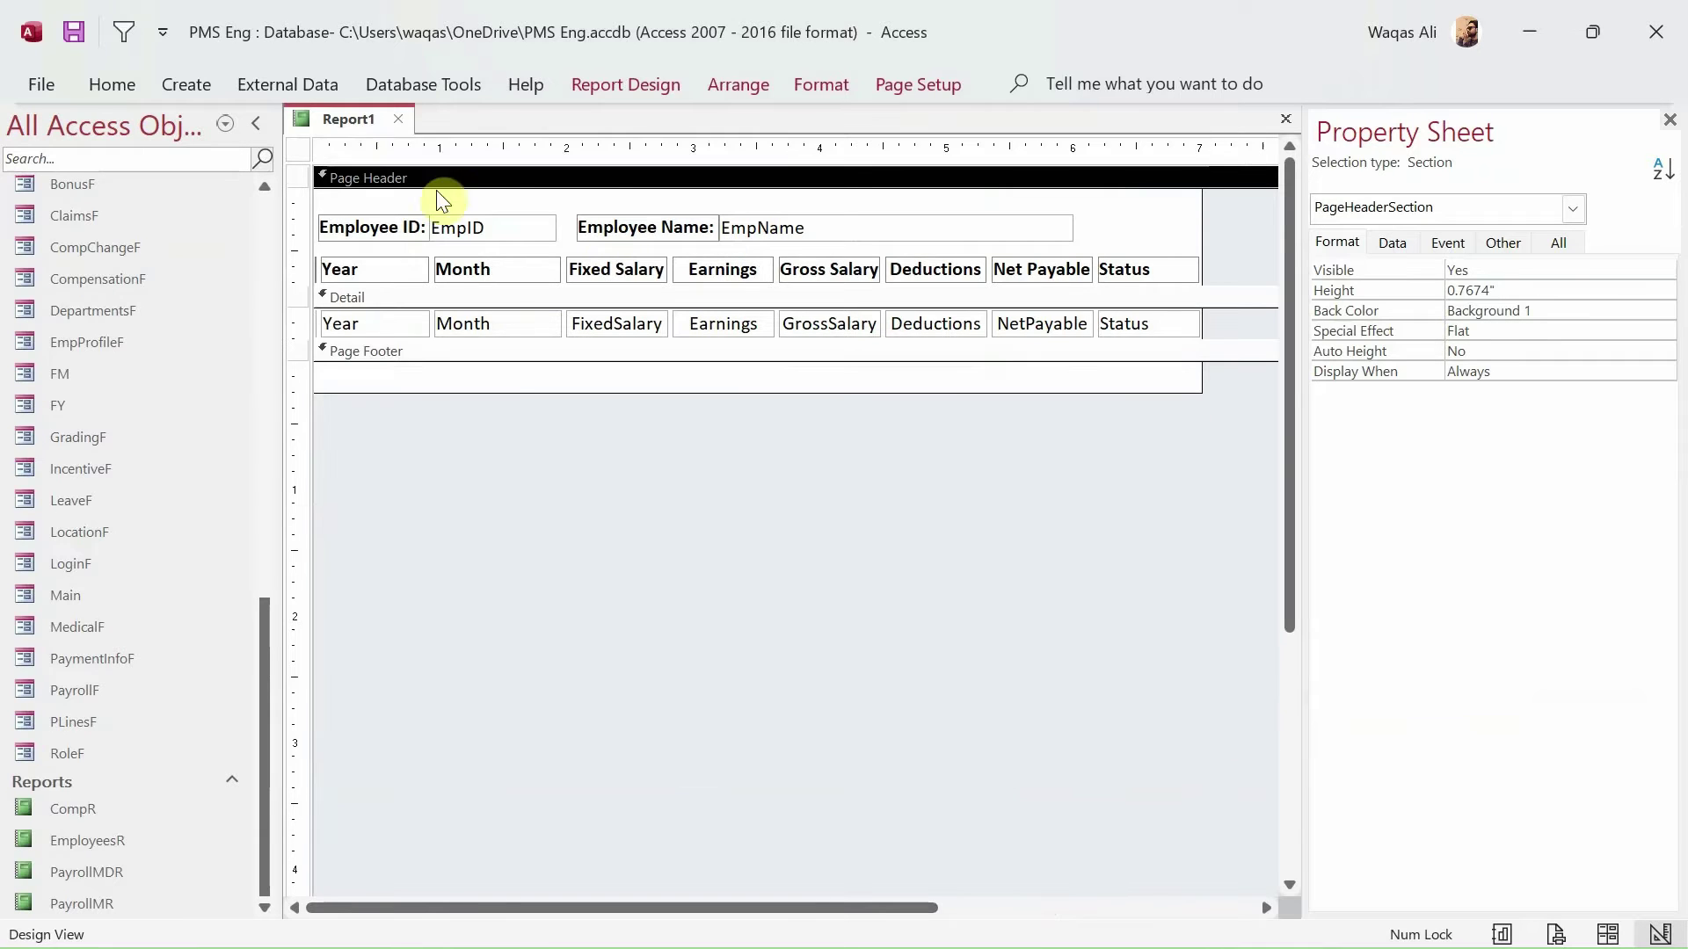
right_click(350, 123)
click(424, 276)
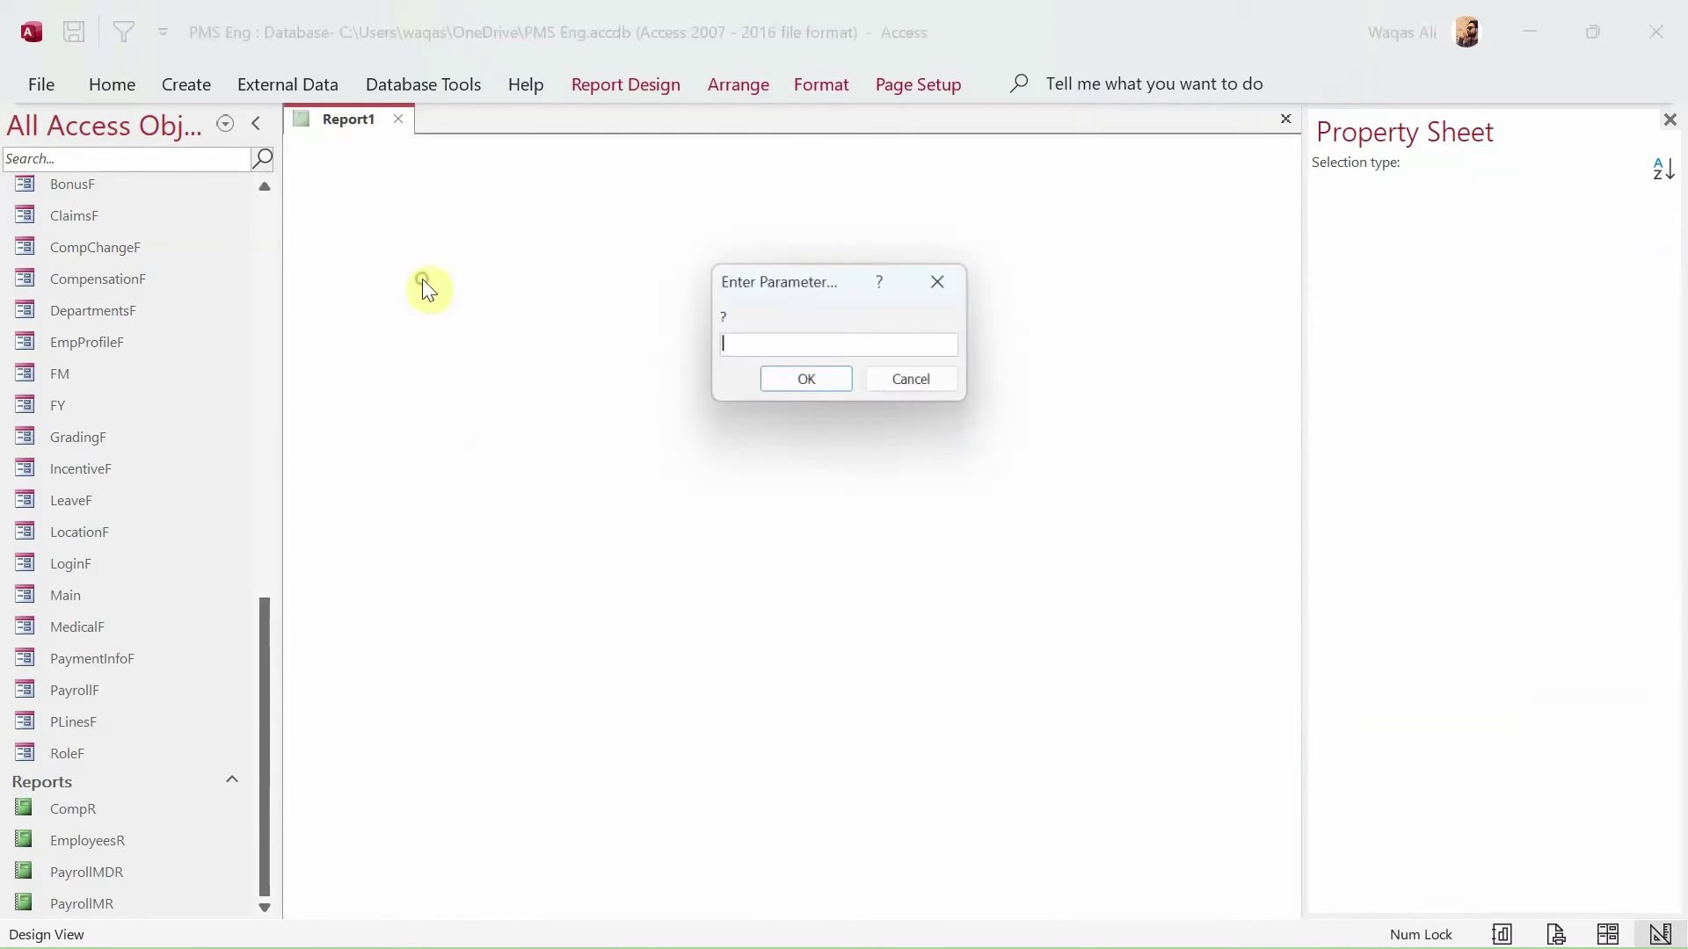
text(4)
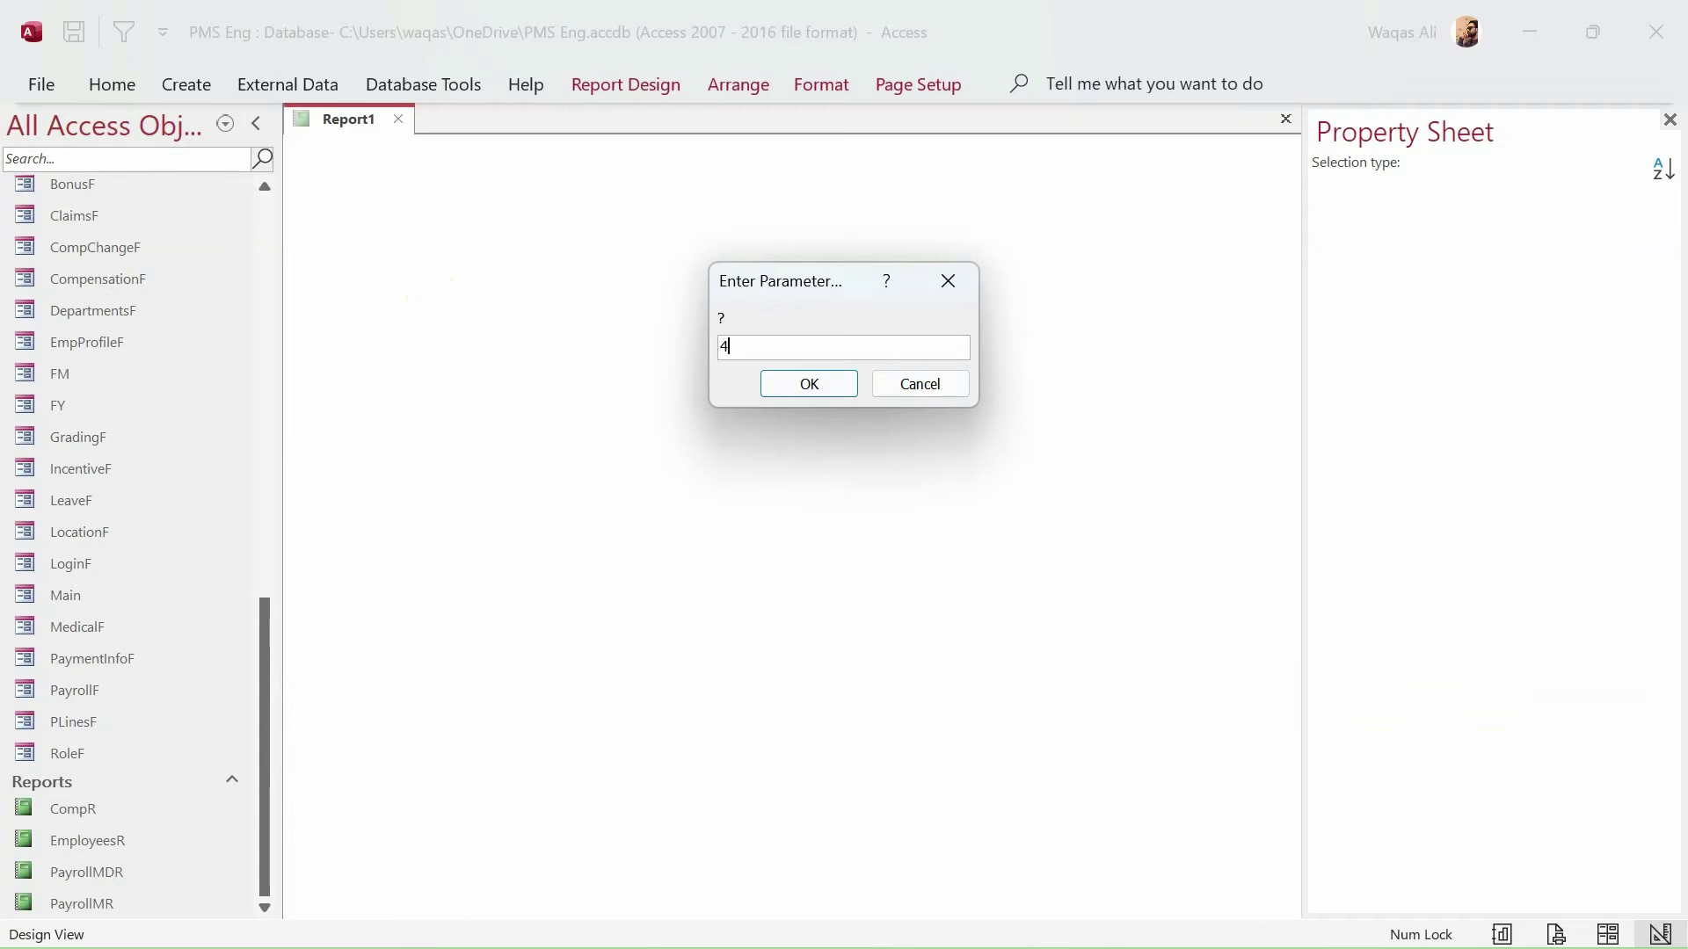
key(Return)
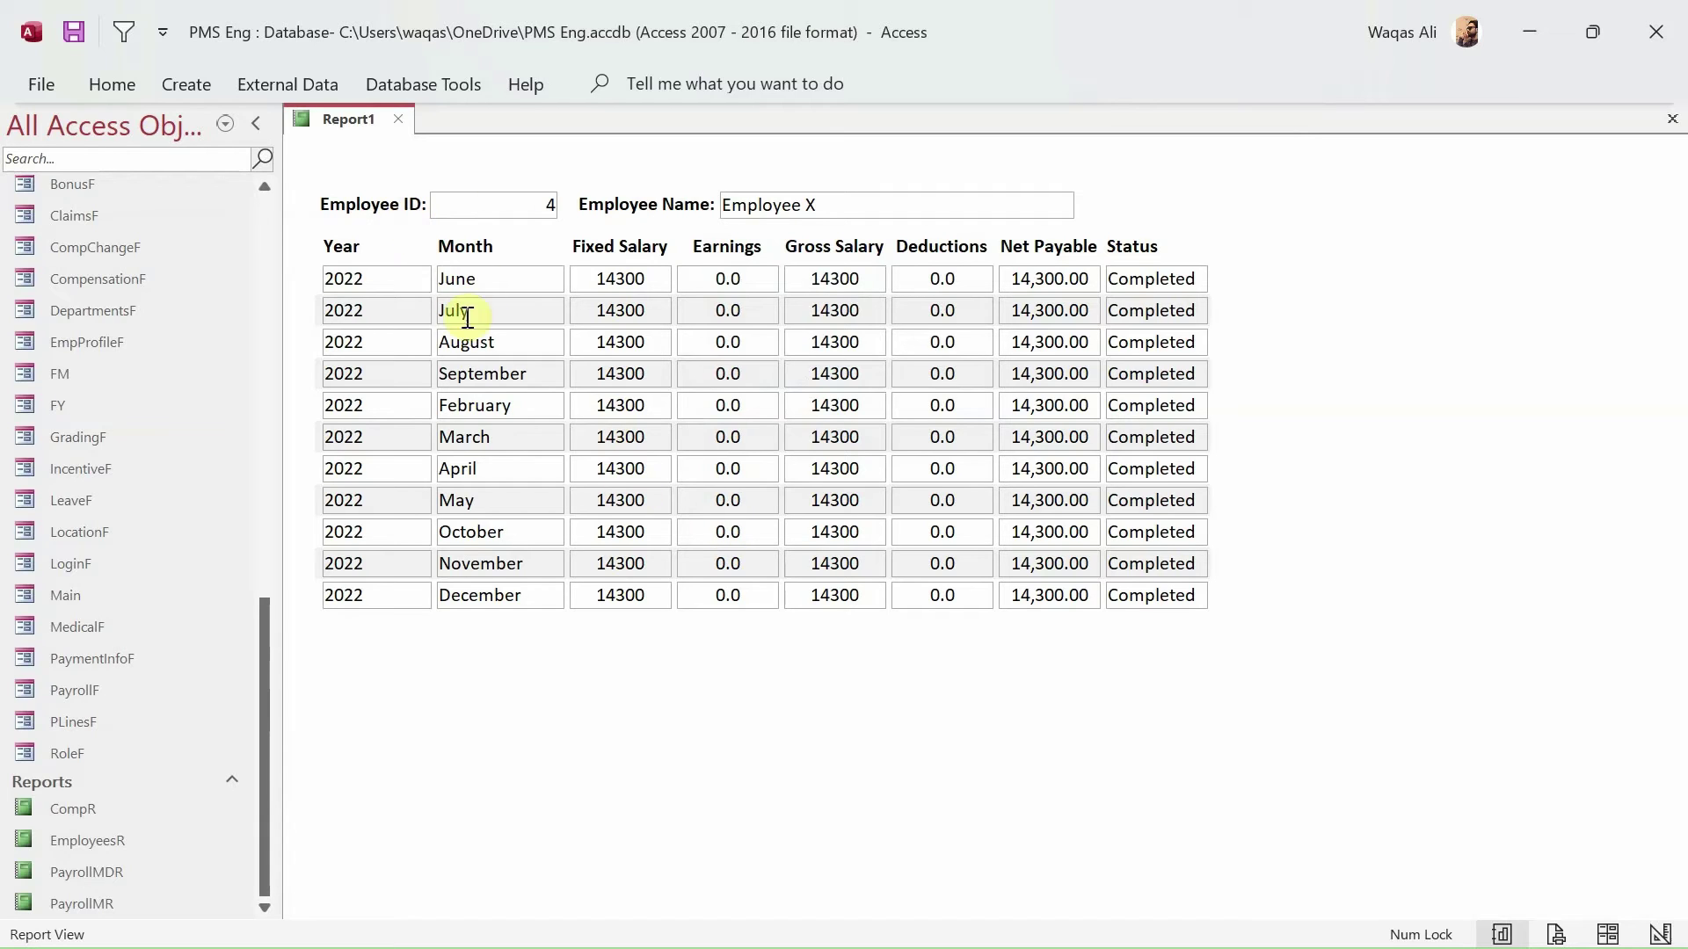
double_click(549, 206)
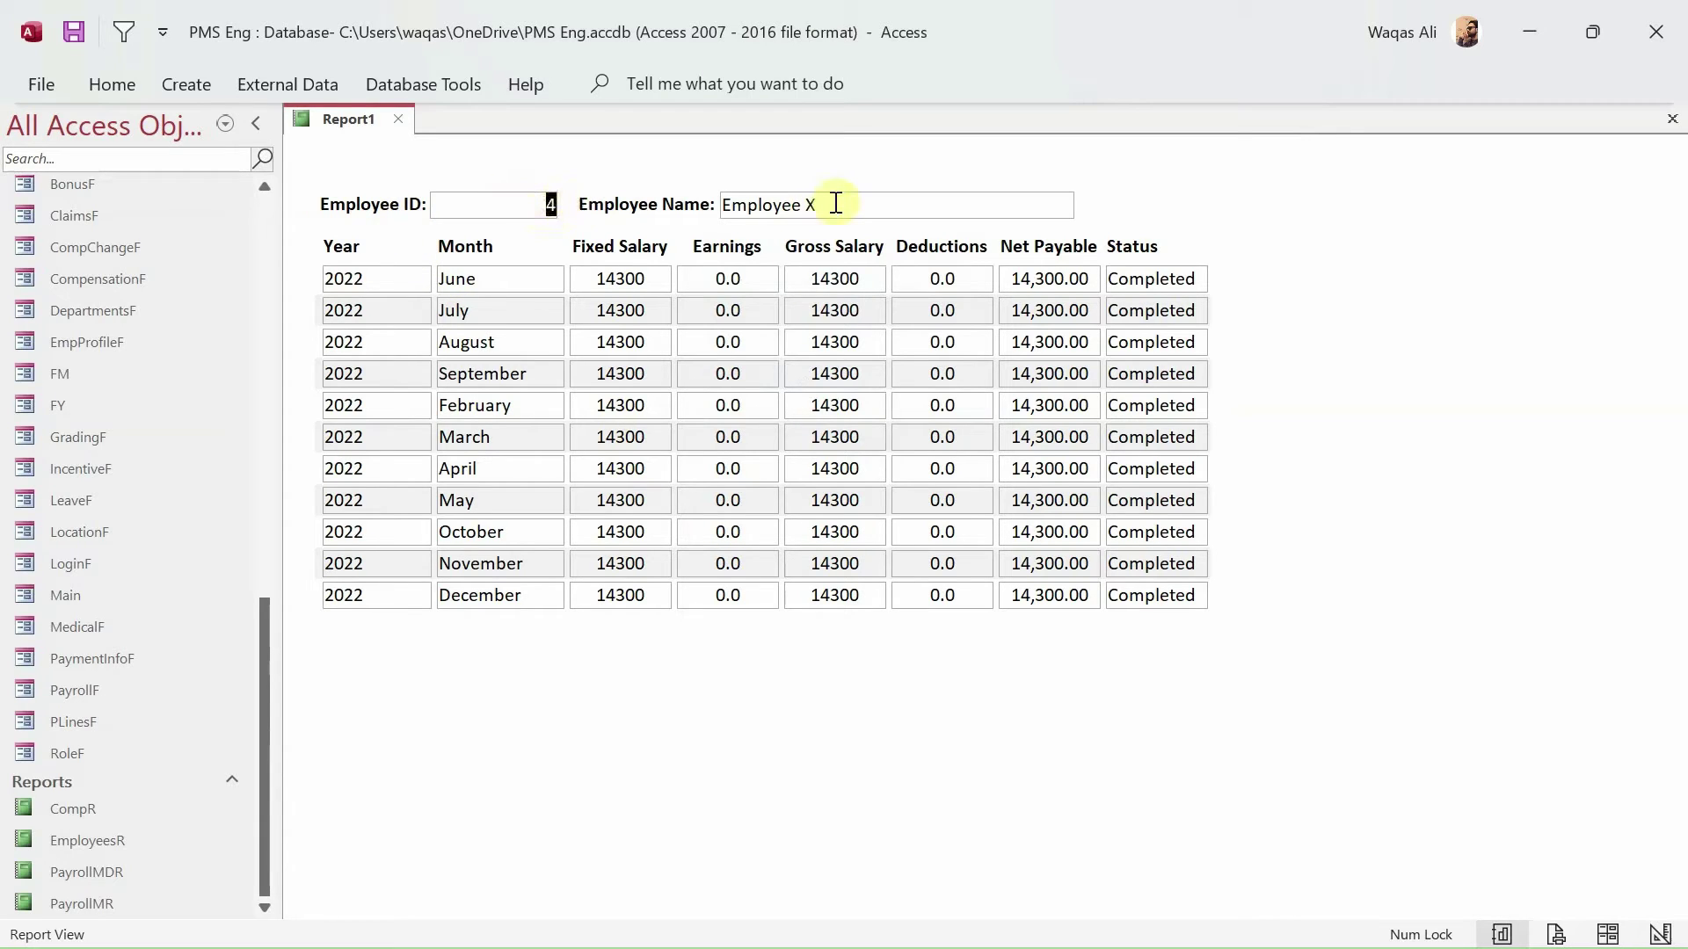
drag(836, 203, 708, 203)
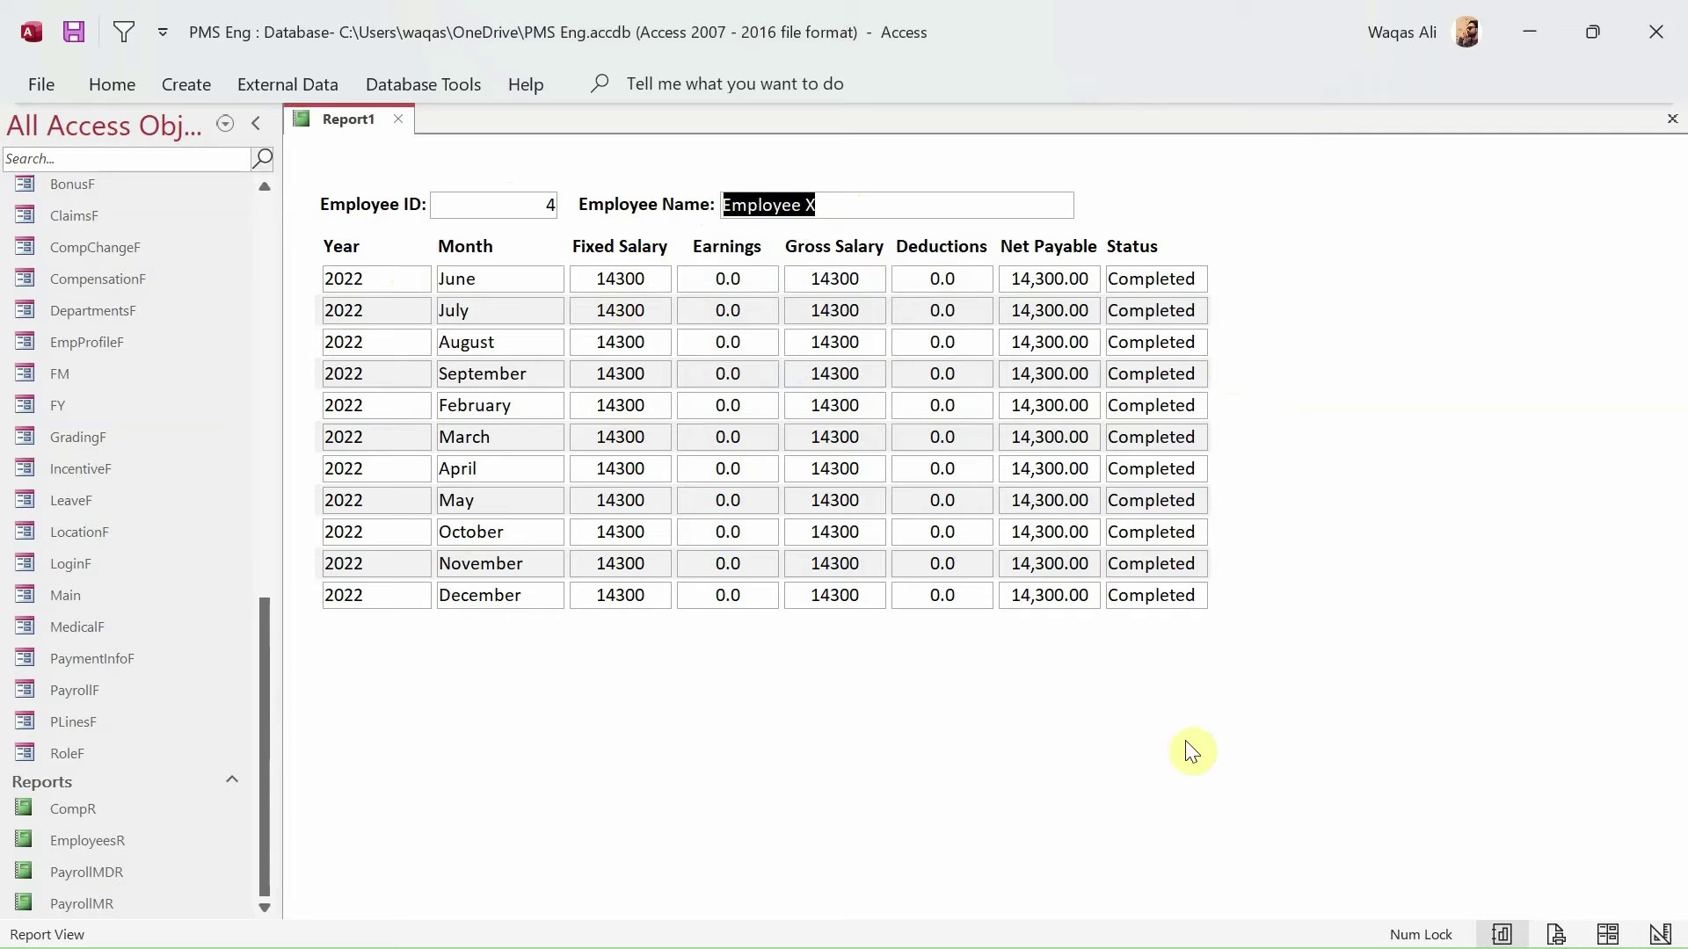
right_click(1260, 255)
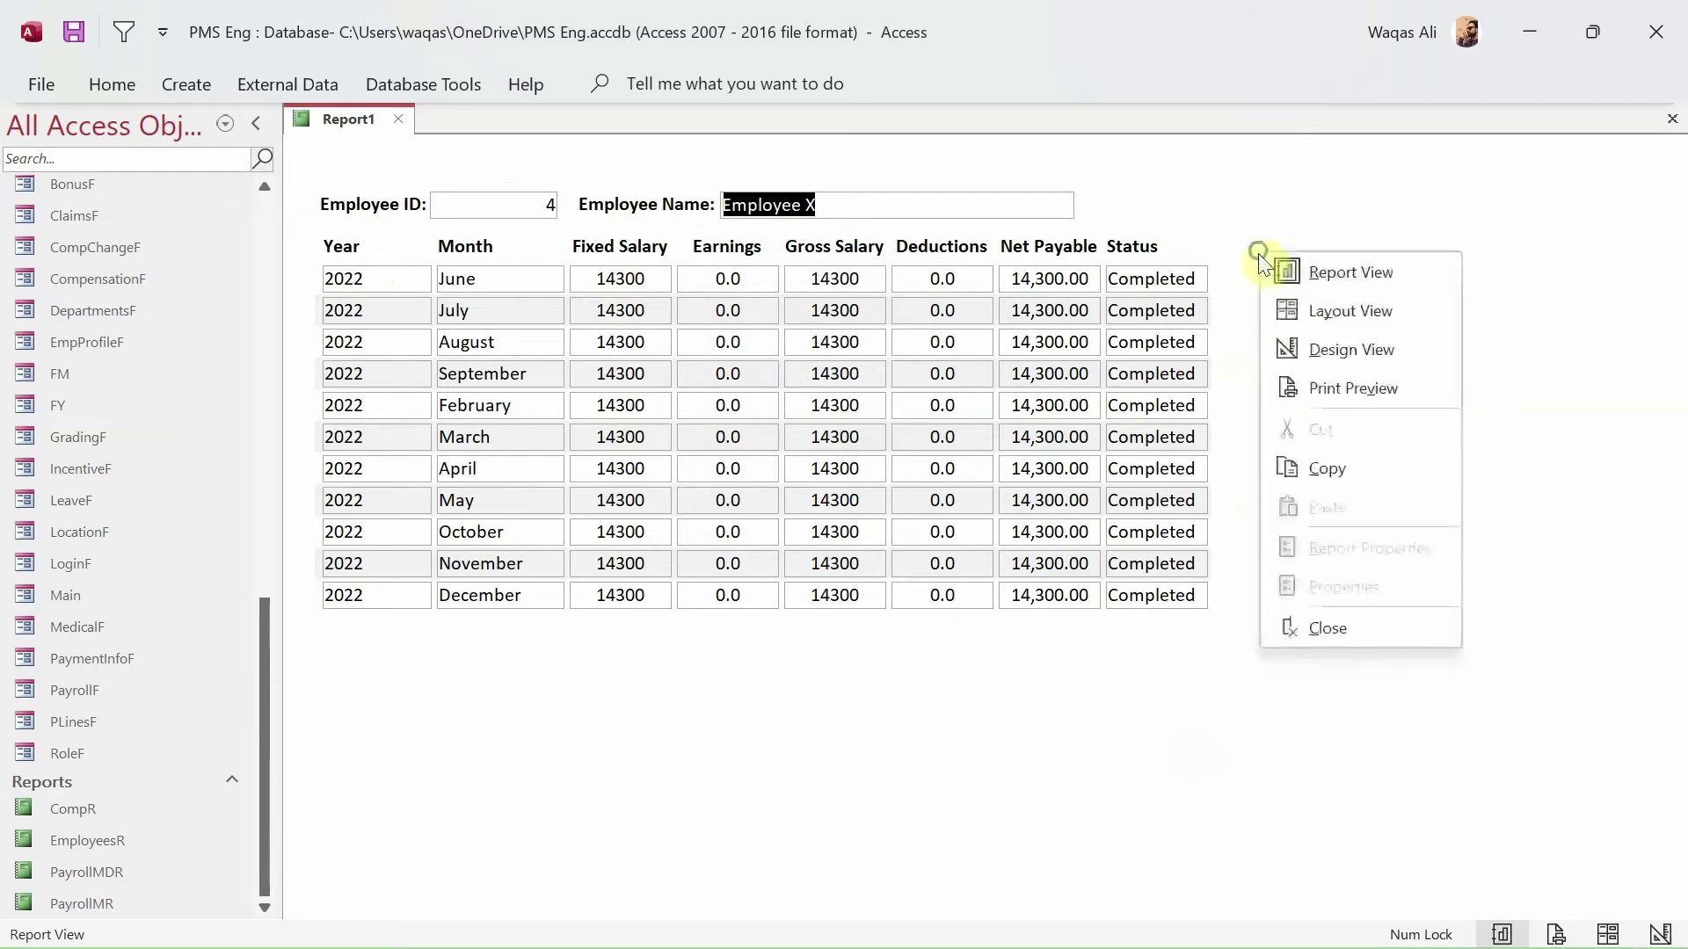
click(1335, 392)
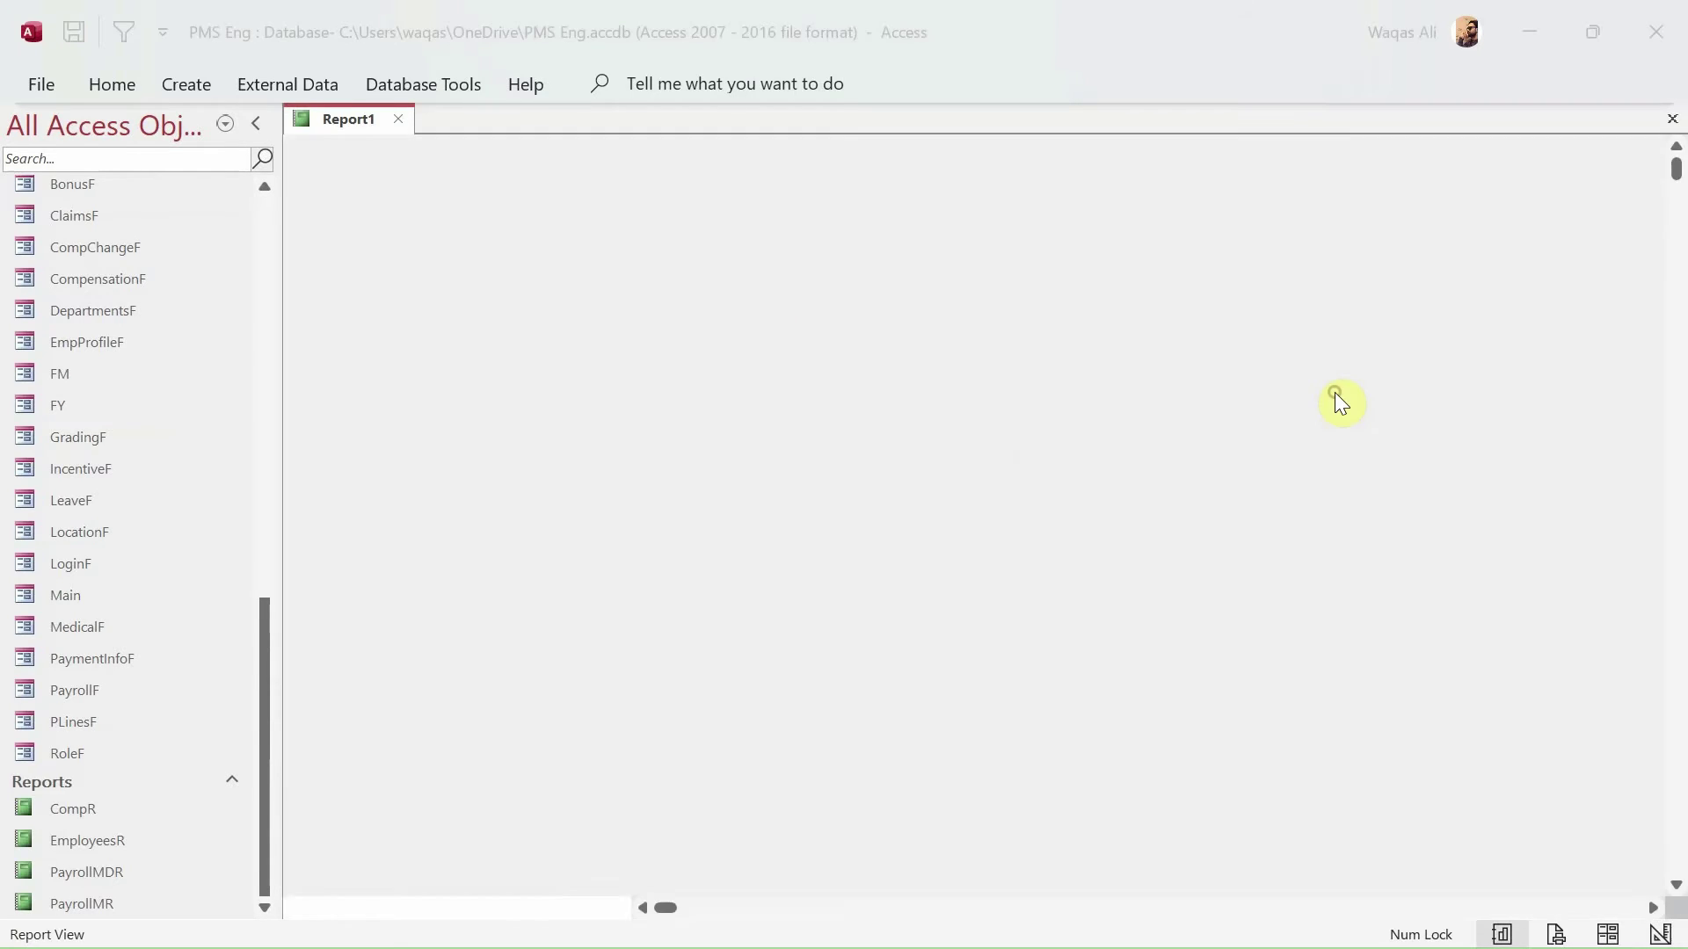
text(4)
key(Return)
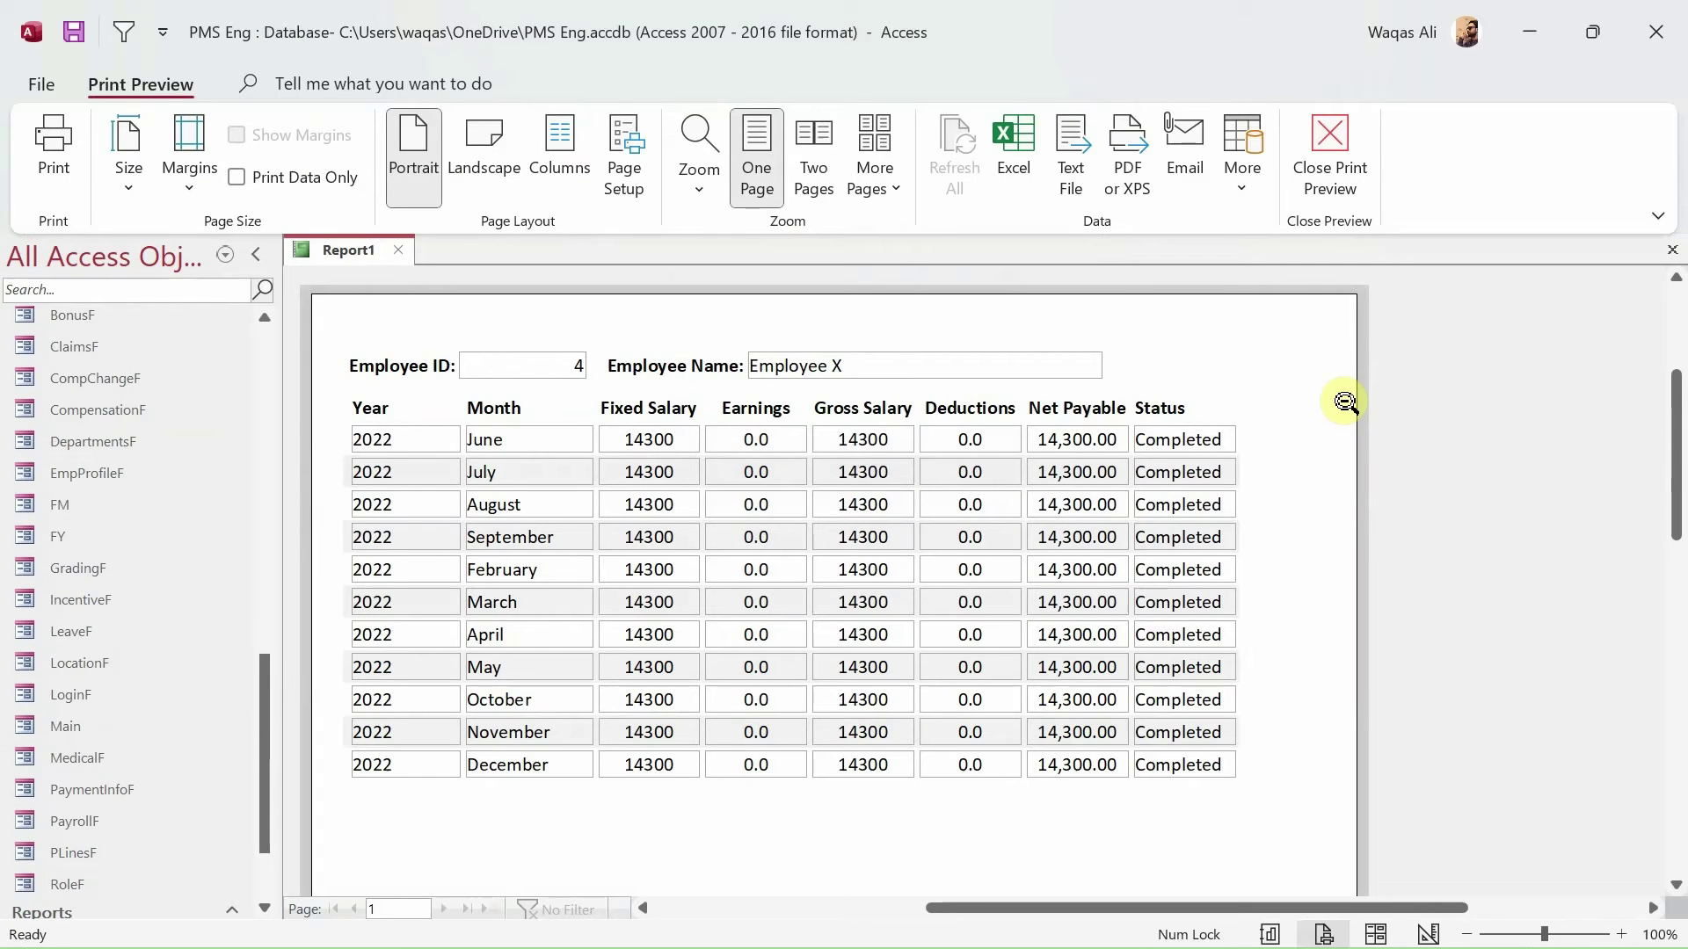
click(1164, 406)
click(980, 475)
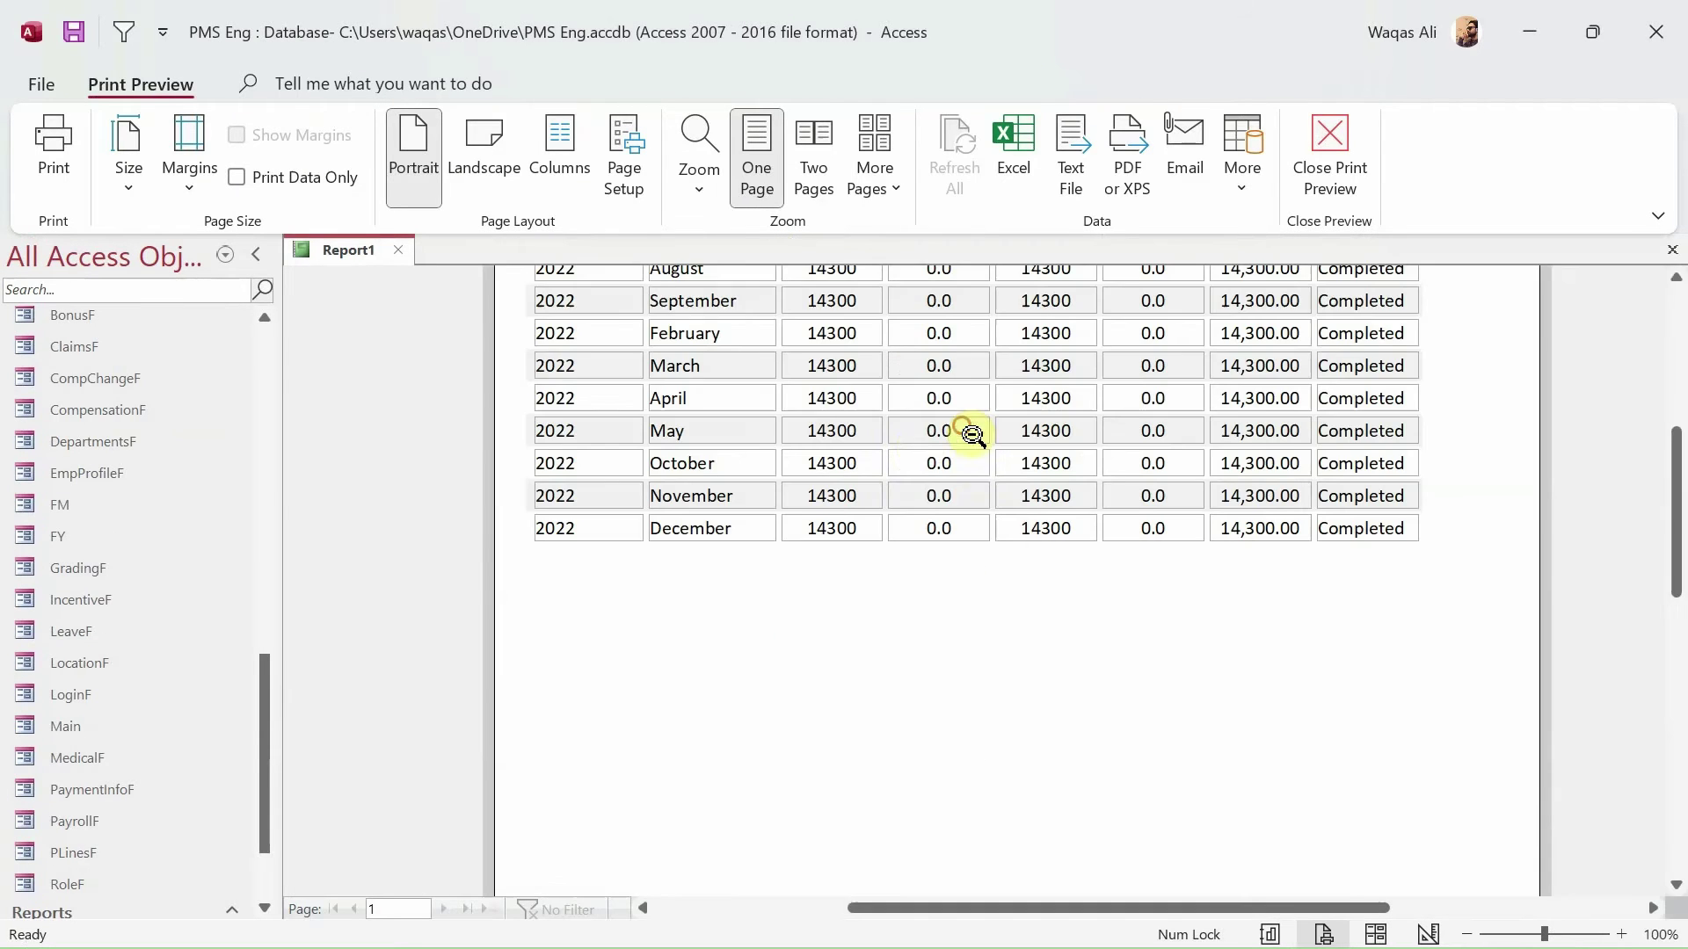
scroll(928, 450, up, 3)
right_click(925, 498)
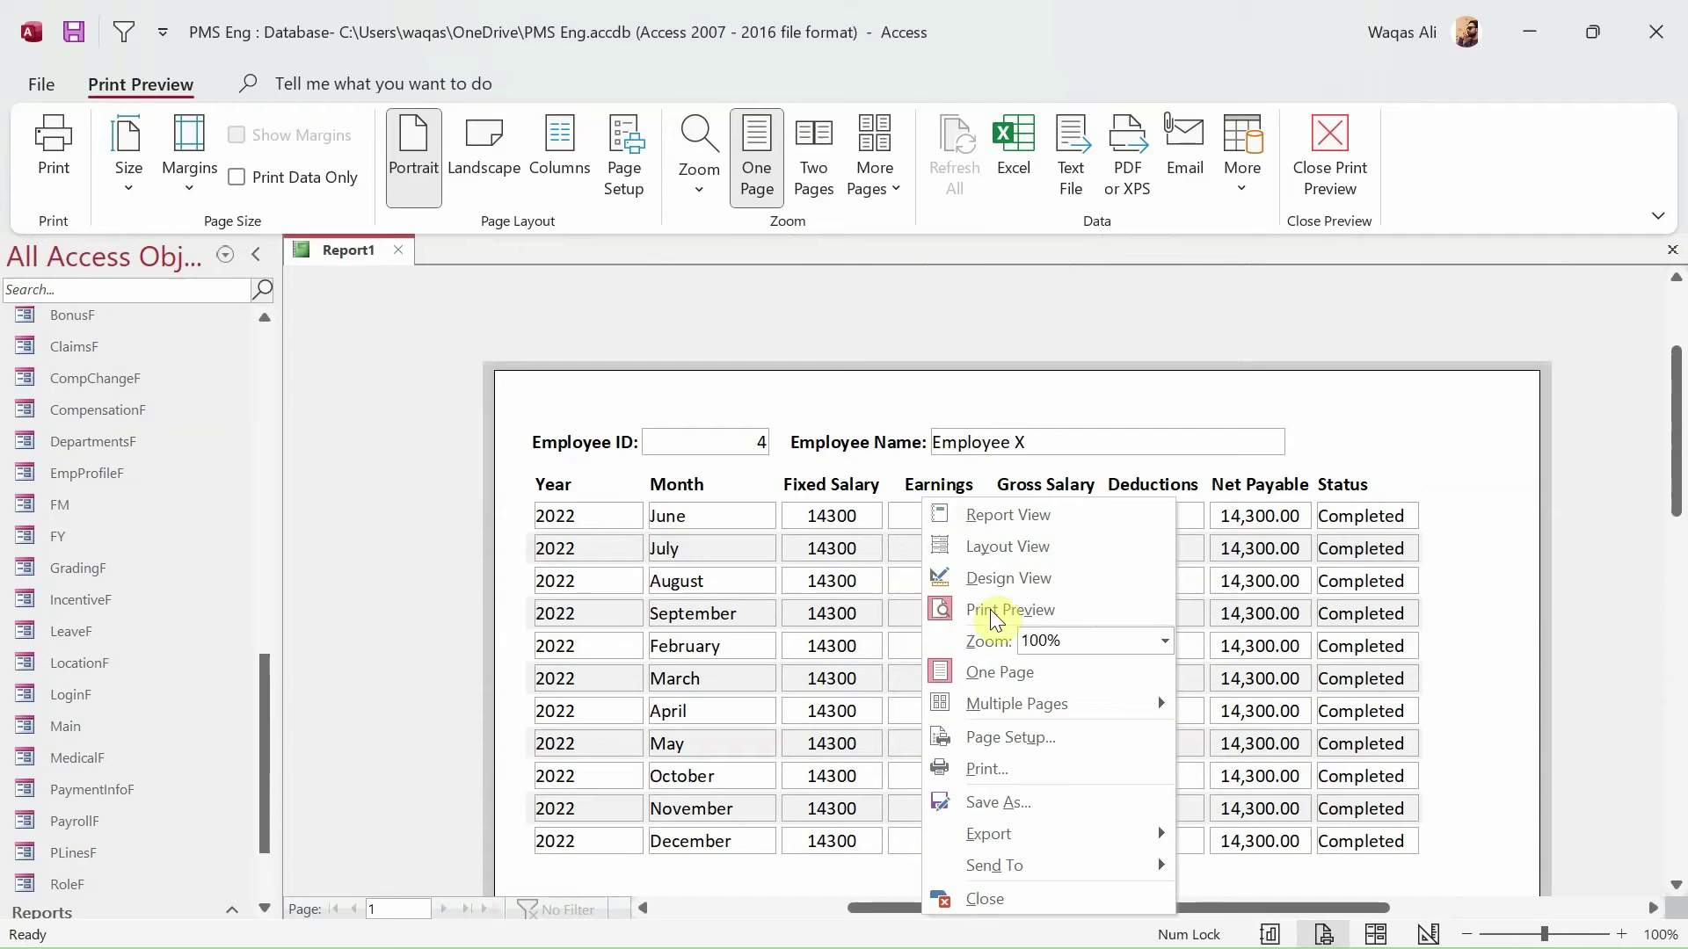
click(1011, 580)
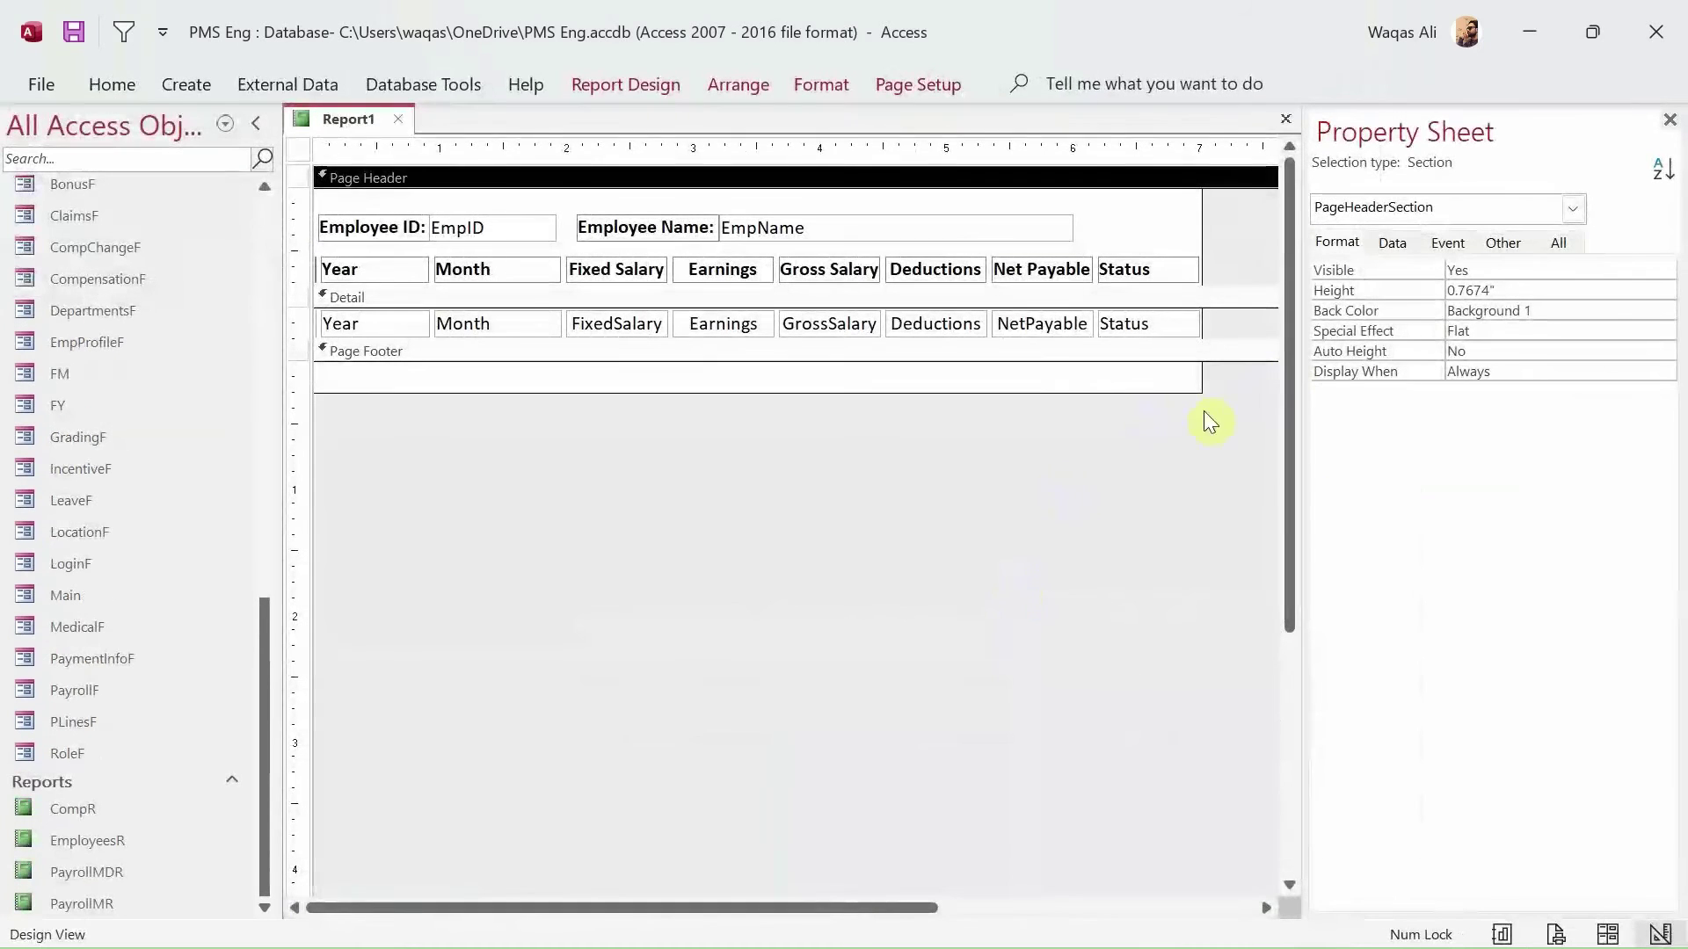
- Make the outlines of all header and detail controls transparent
drag(1220, 424, 234, 164)
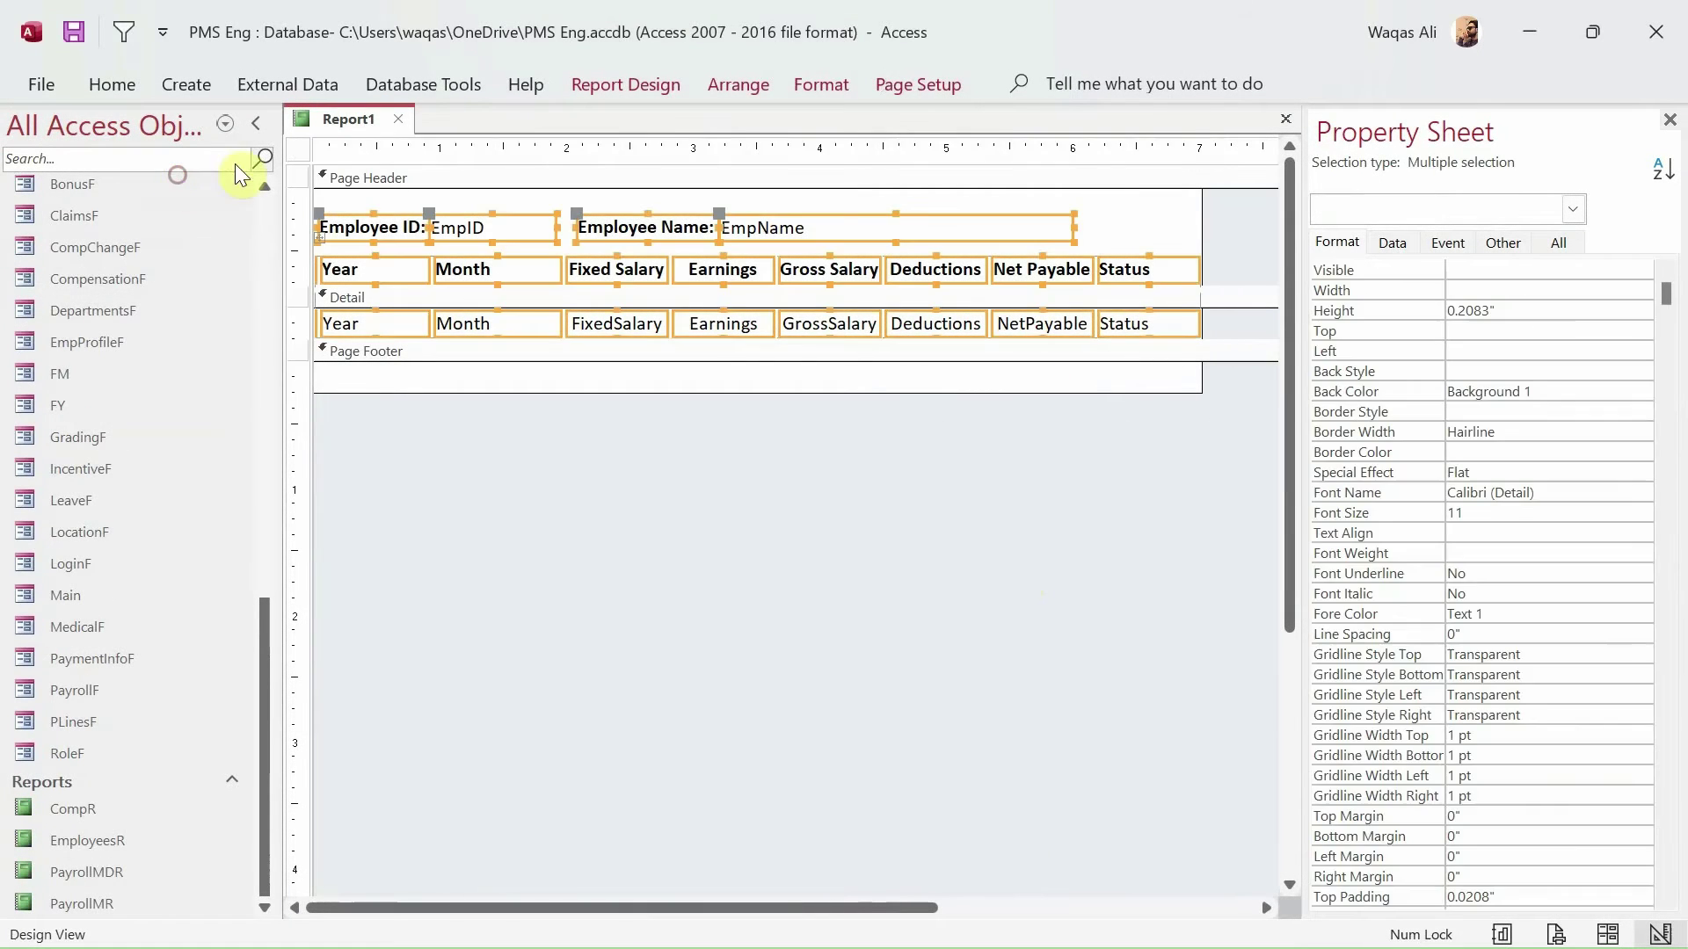
click(818, 82)
click(1249, 160)
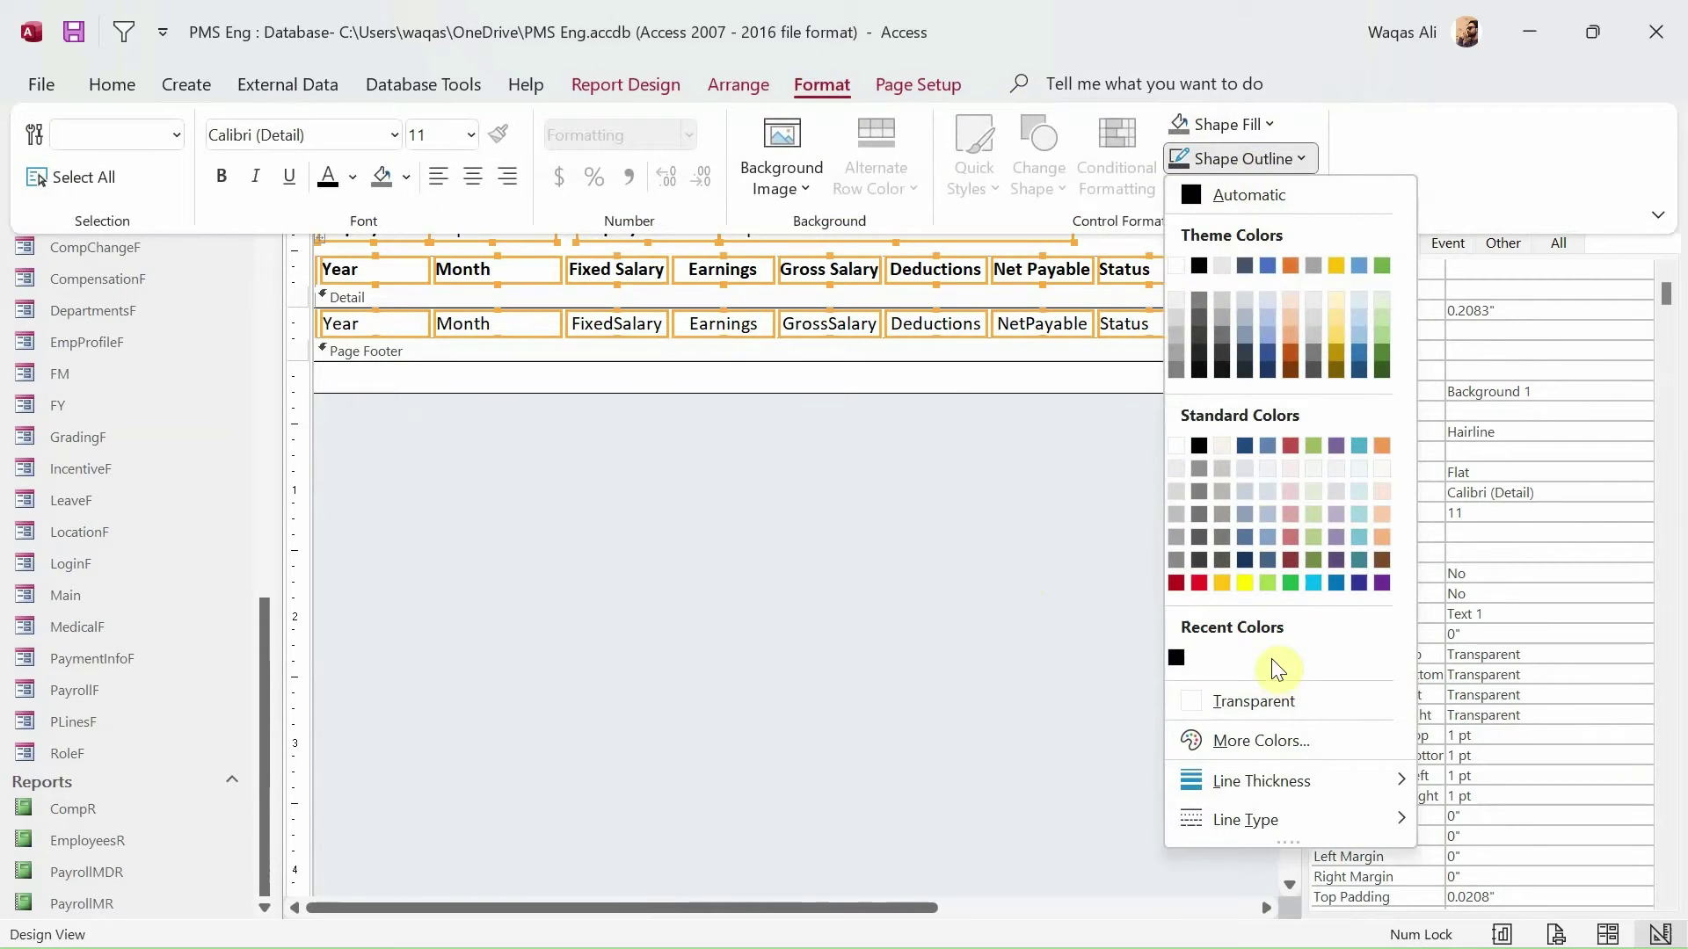
click(1274, 700)
click(631, 534)
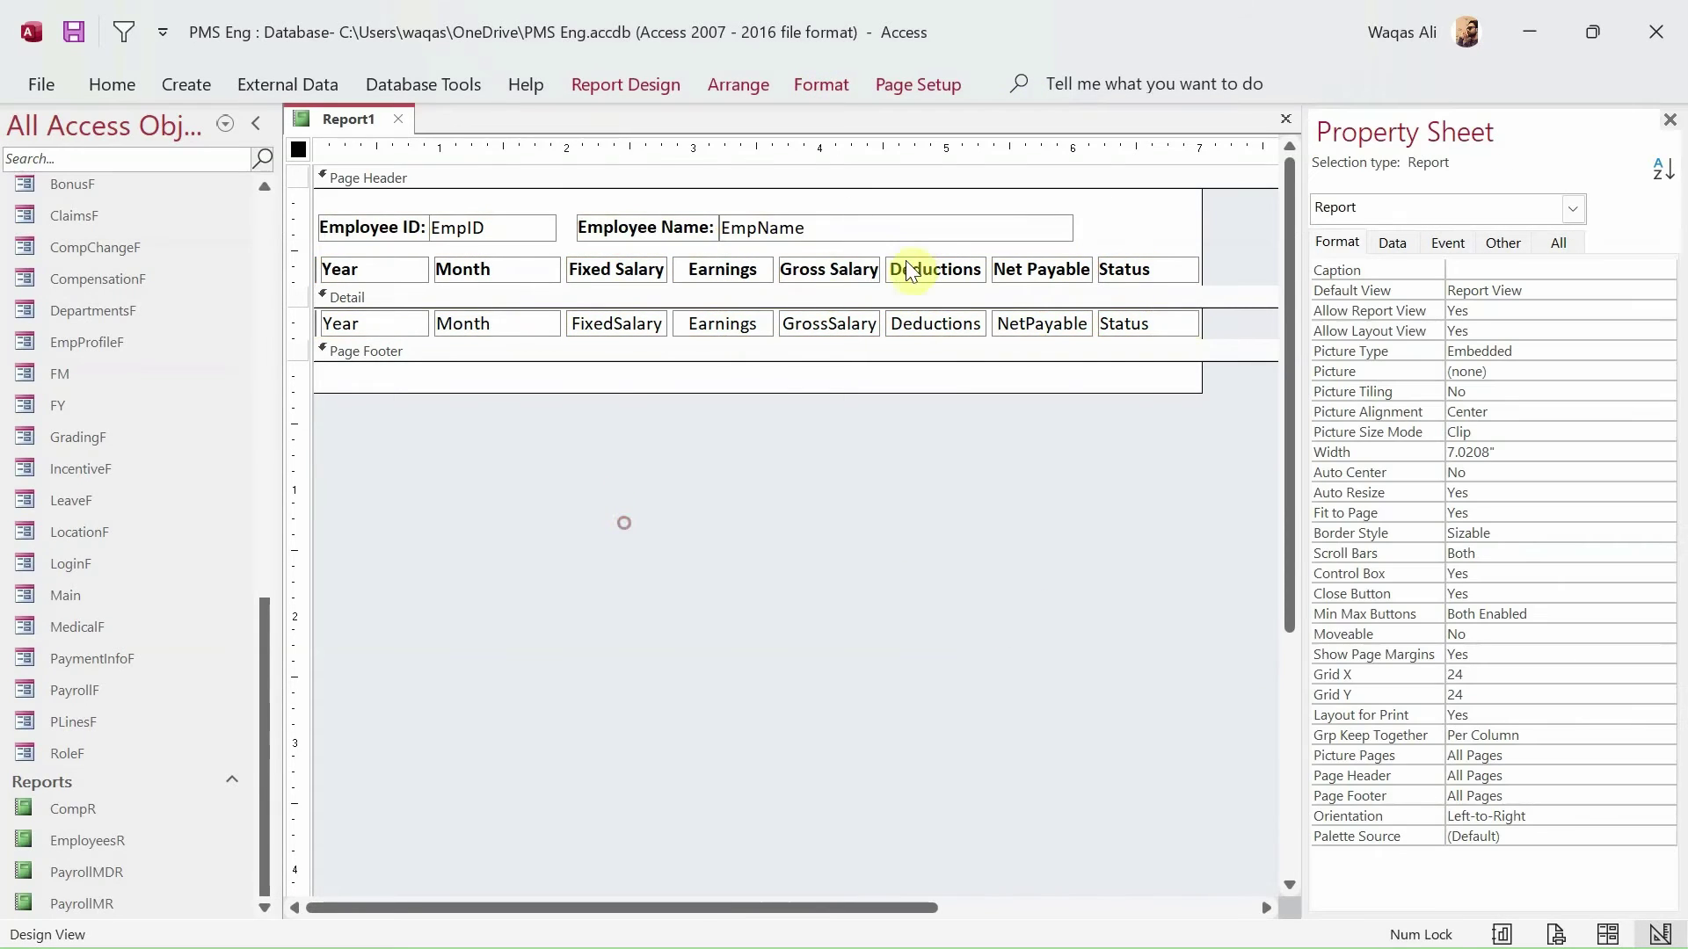
- Bold the EmpName value and left-align the EmpID value
click(918, 238)
key(ctrl+b)
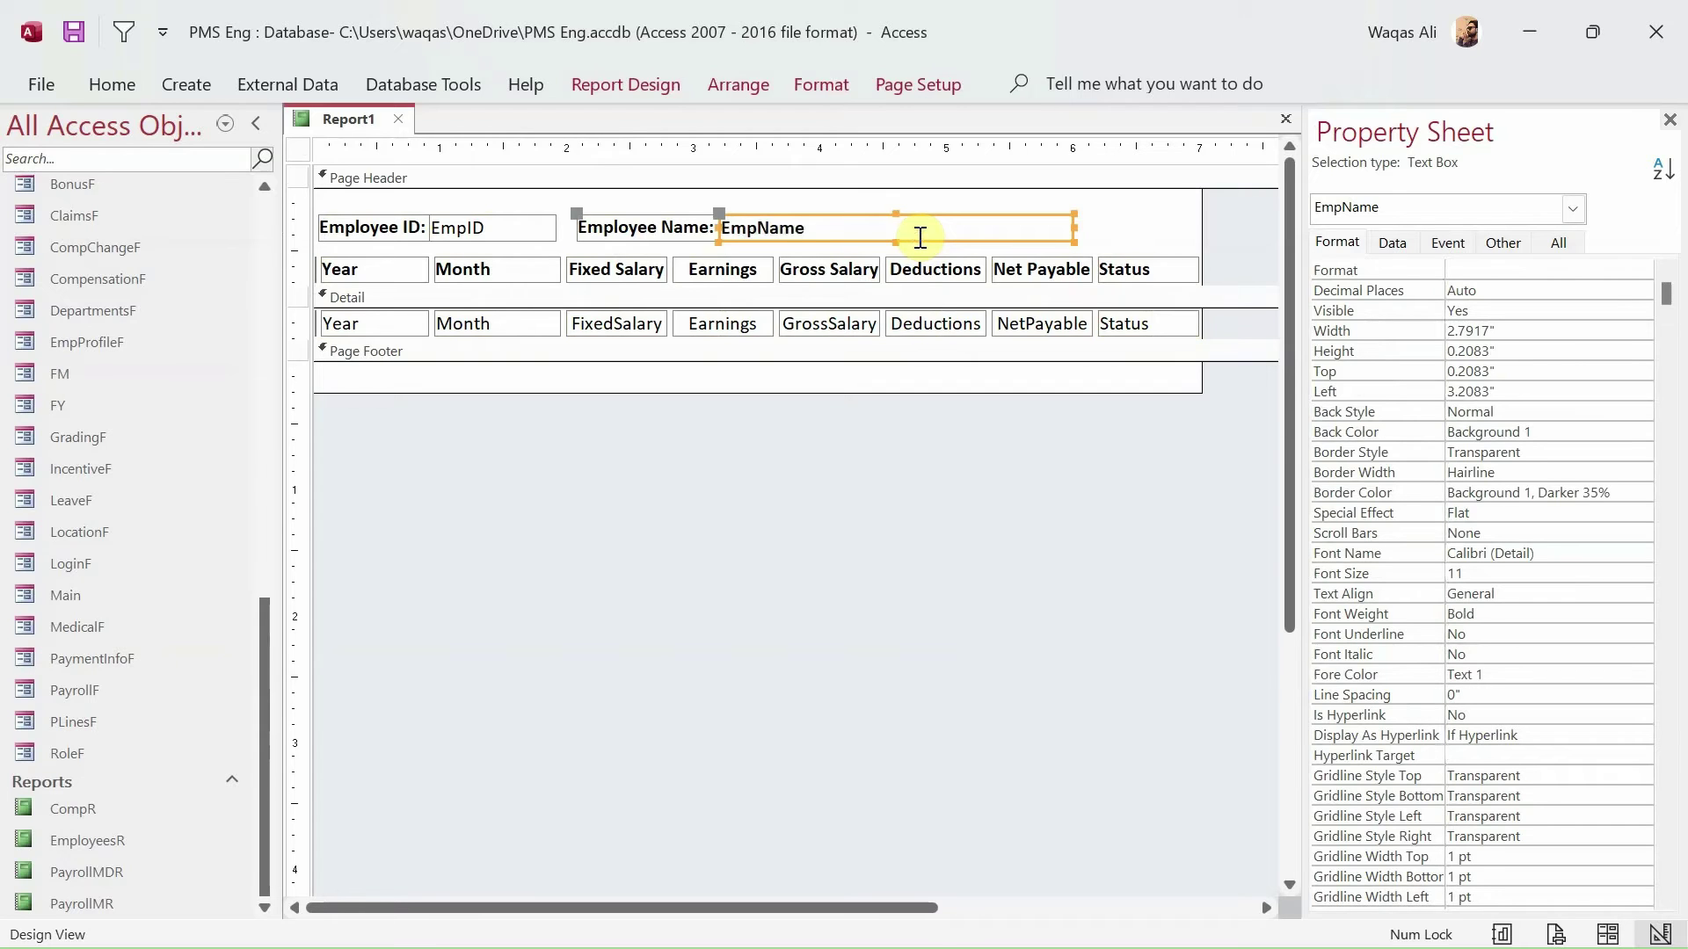
click(113, 84)
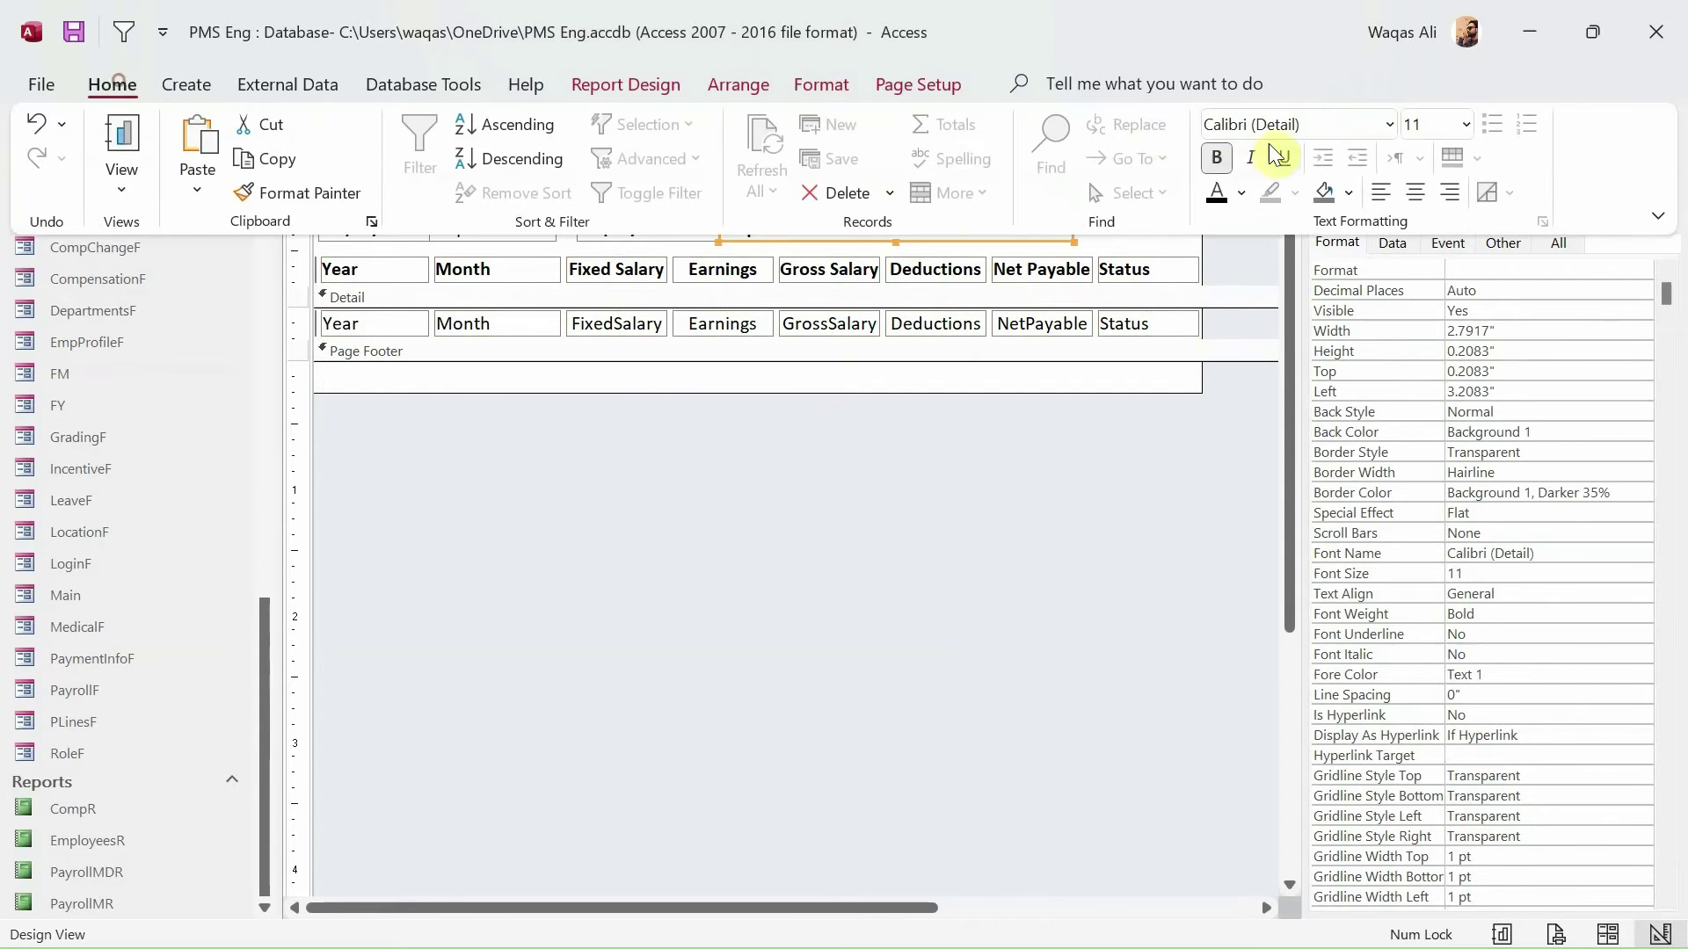
click(733, 307)
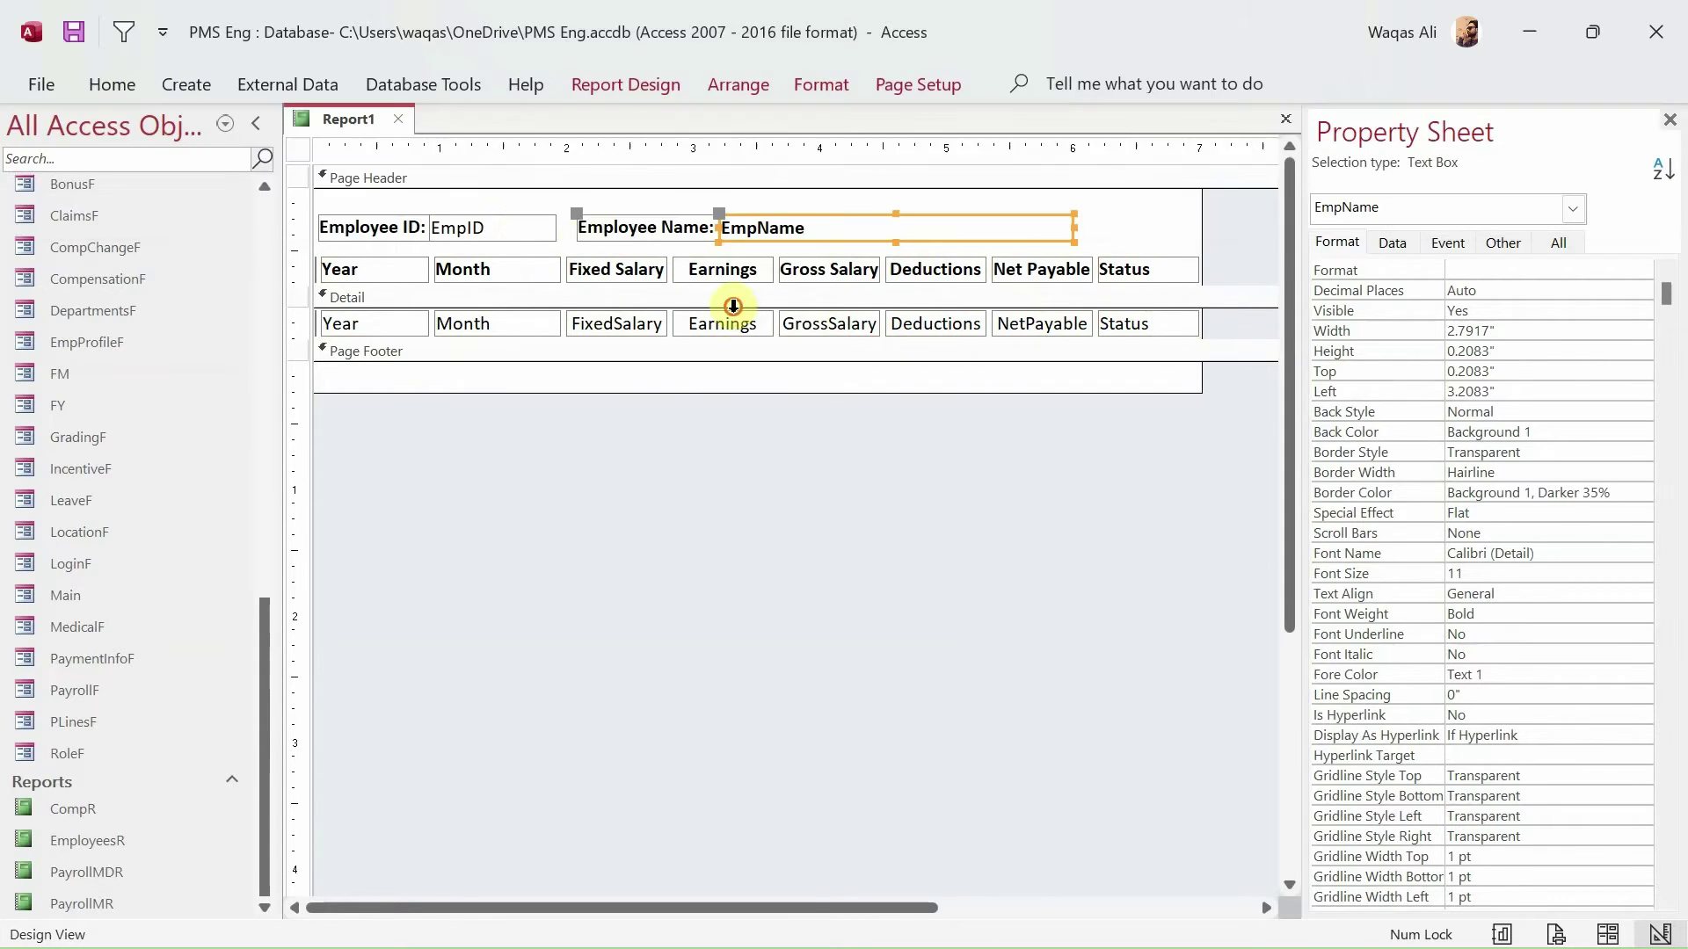
click(527, 228)
click(118, 85)
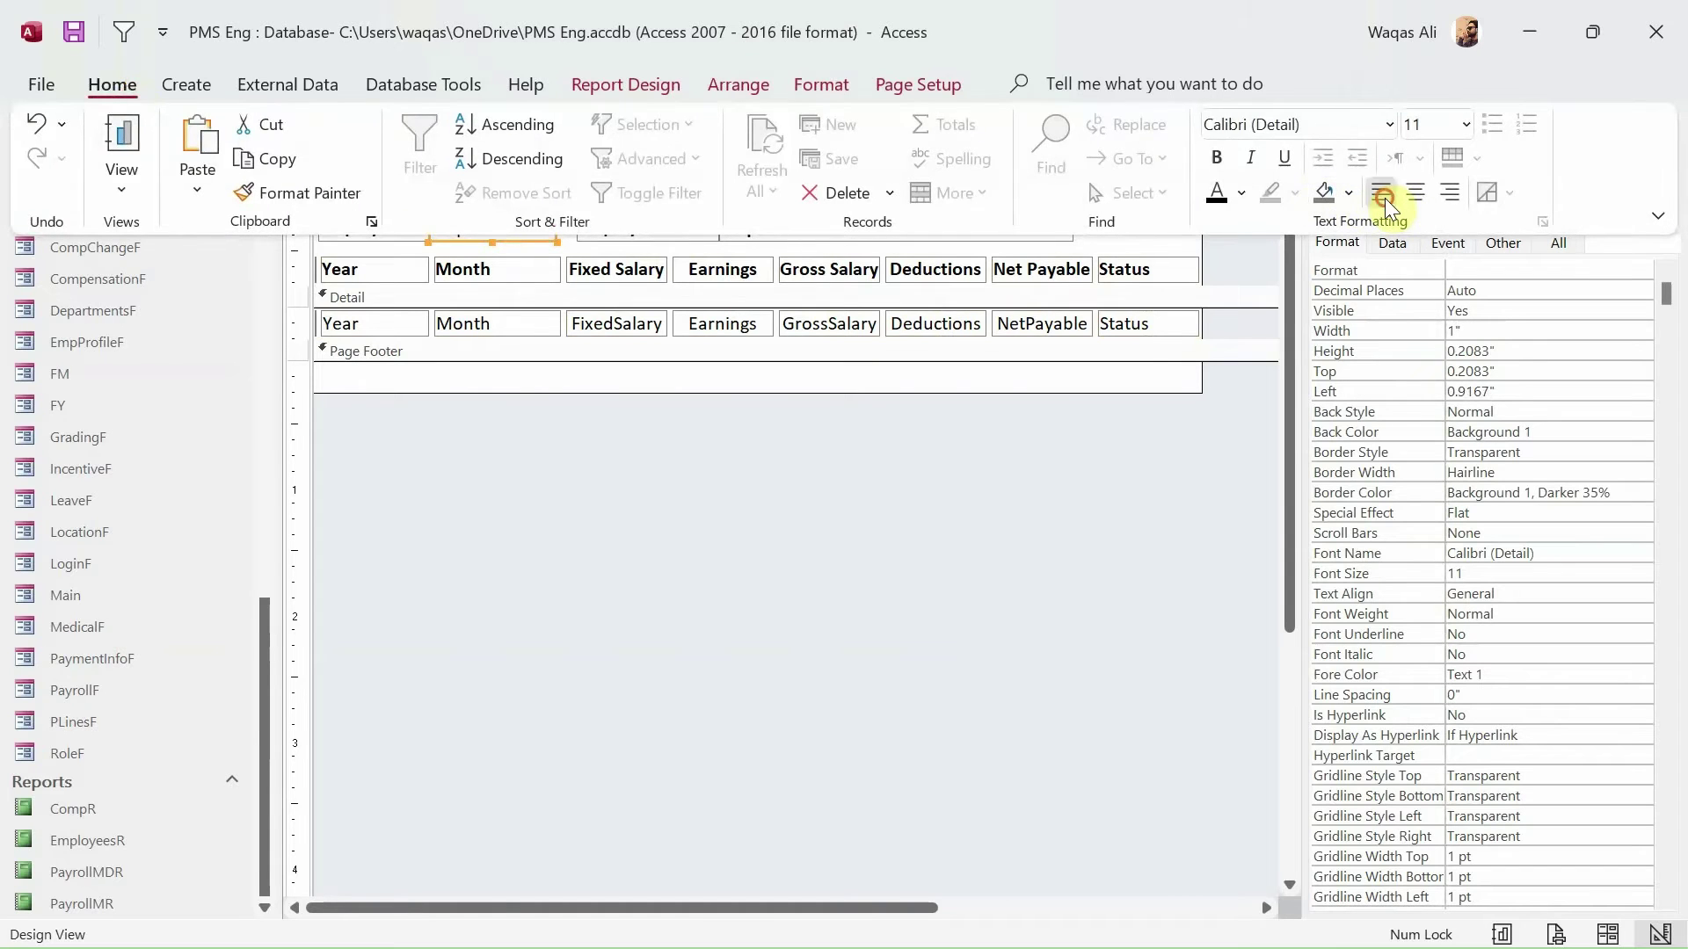
click(1384, 198)
click(346, 468)
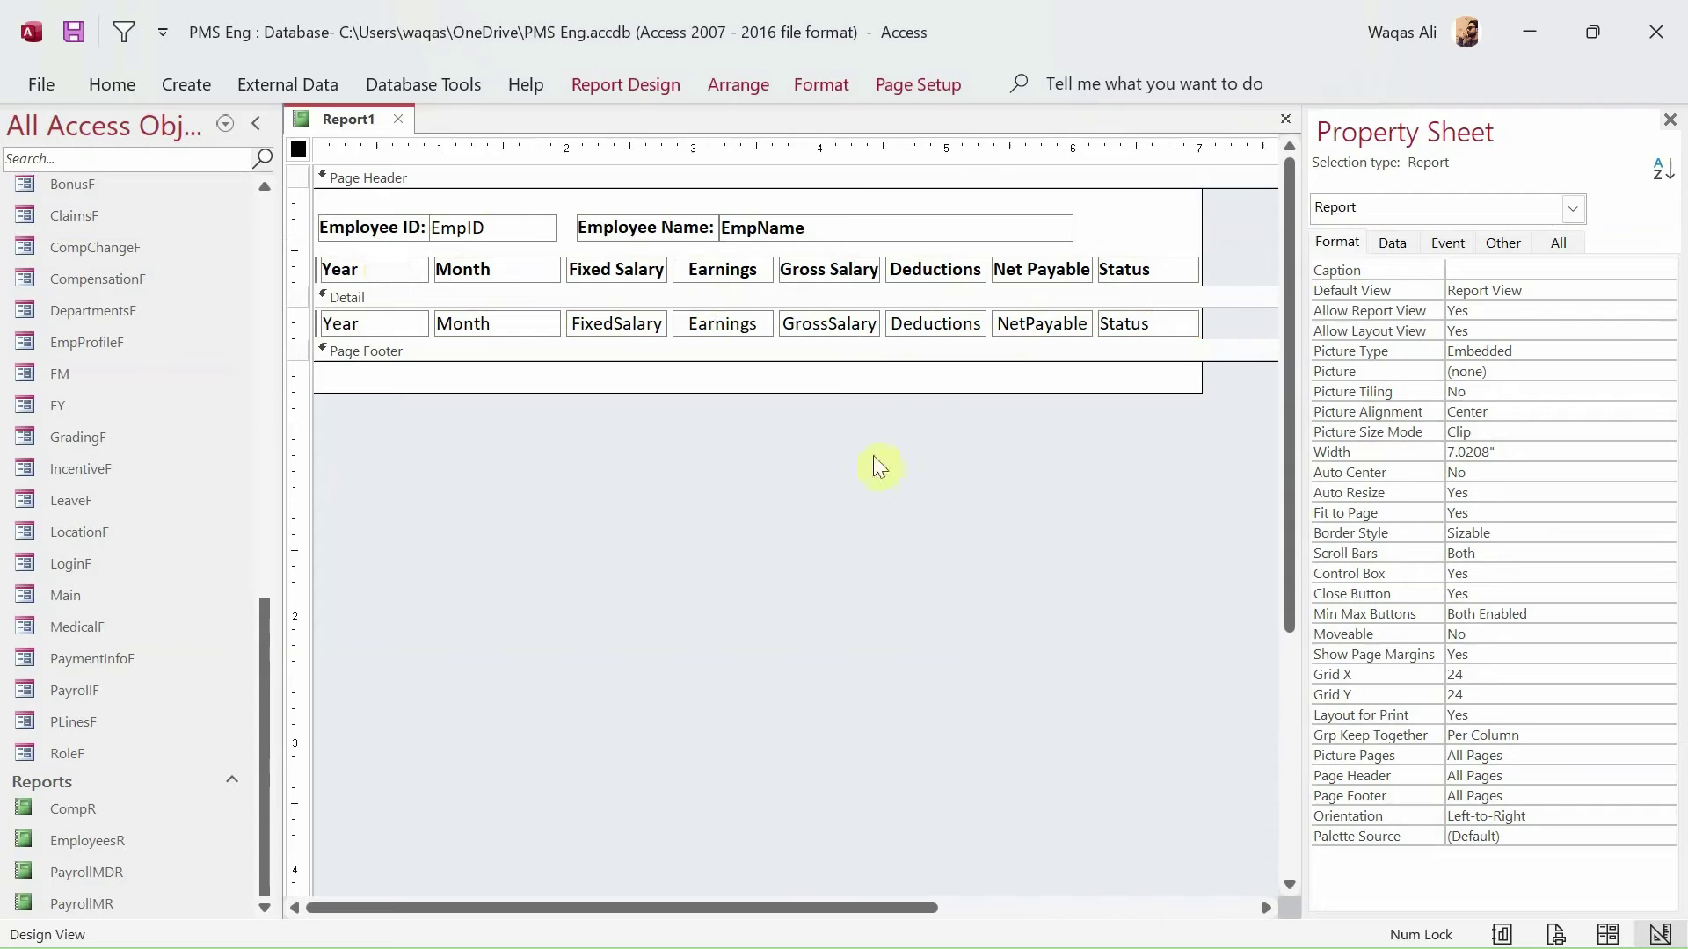
drag(581, 430, 1048, 318)
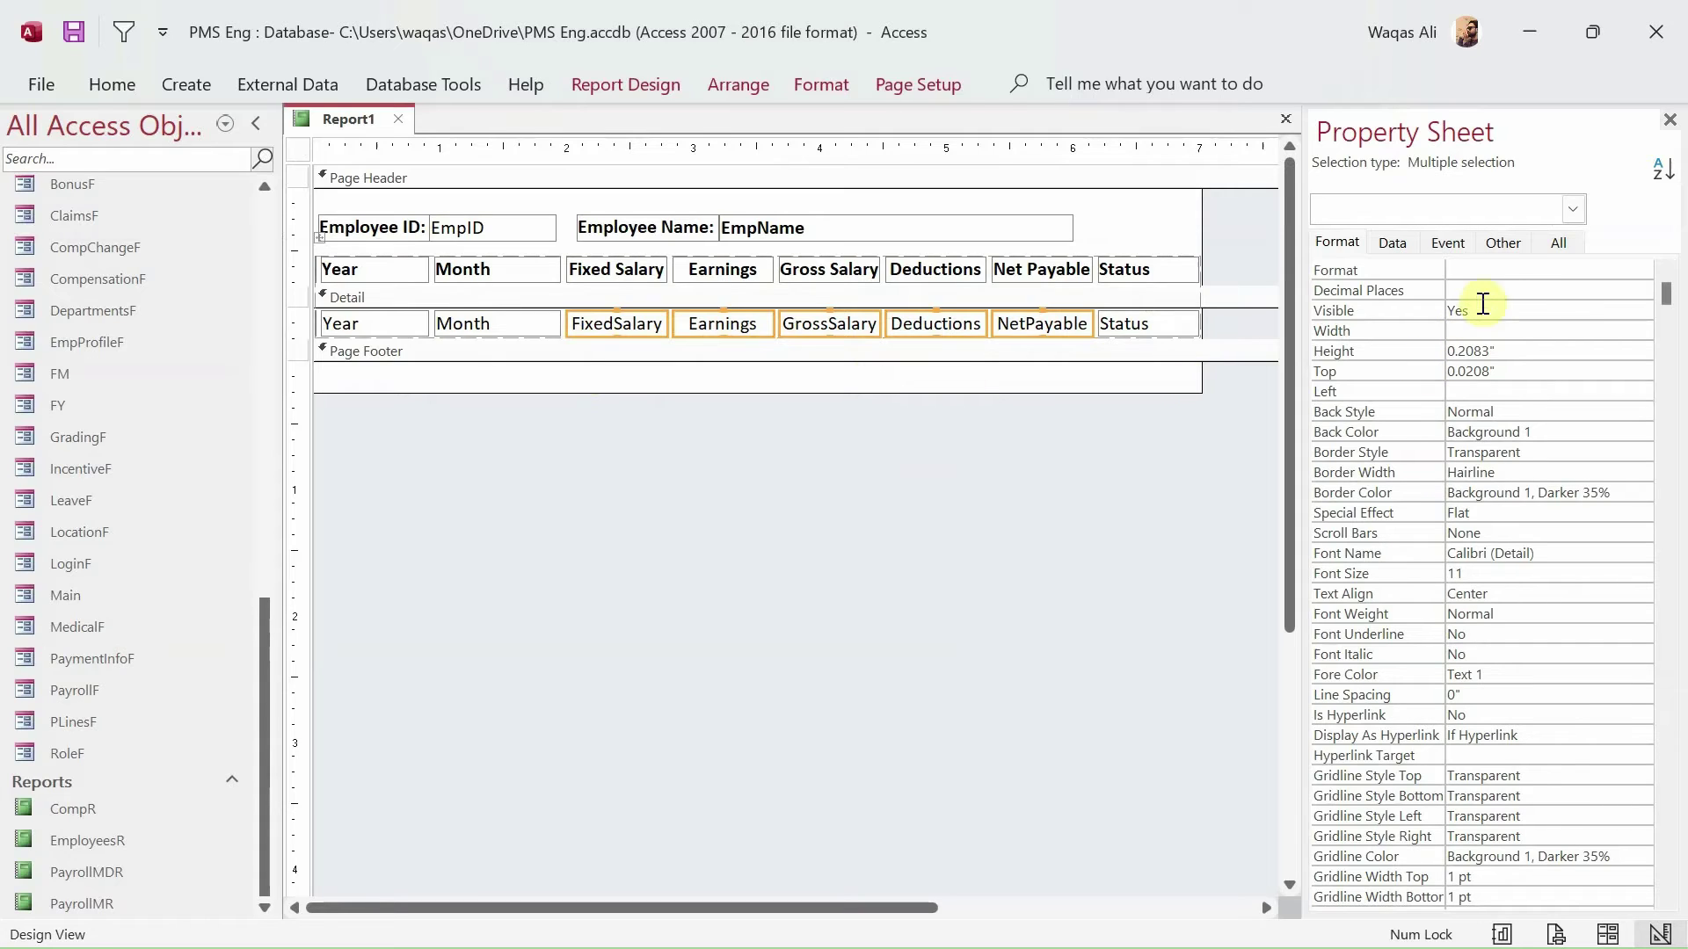
- Format the salary fields as Standard with 2 decimal places and start saving with Ctrl+S
click(1497, 273)
text(Standard)
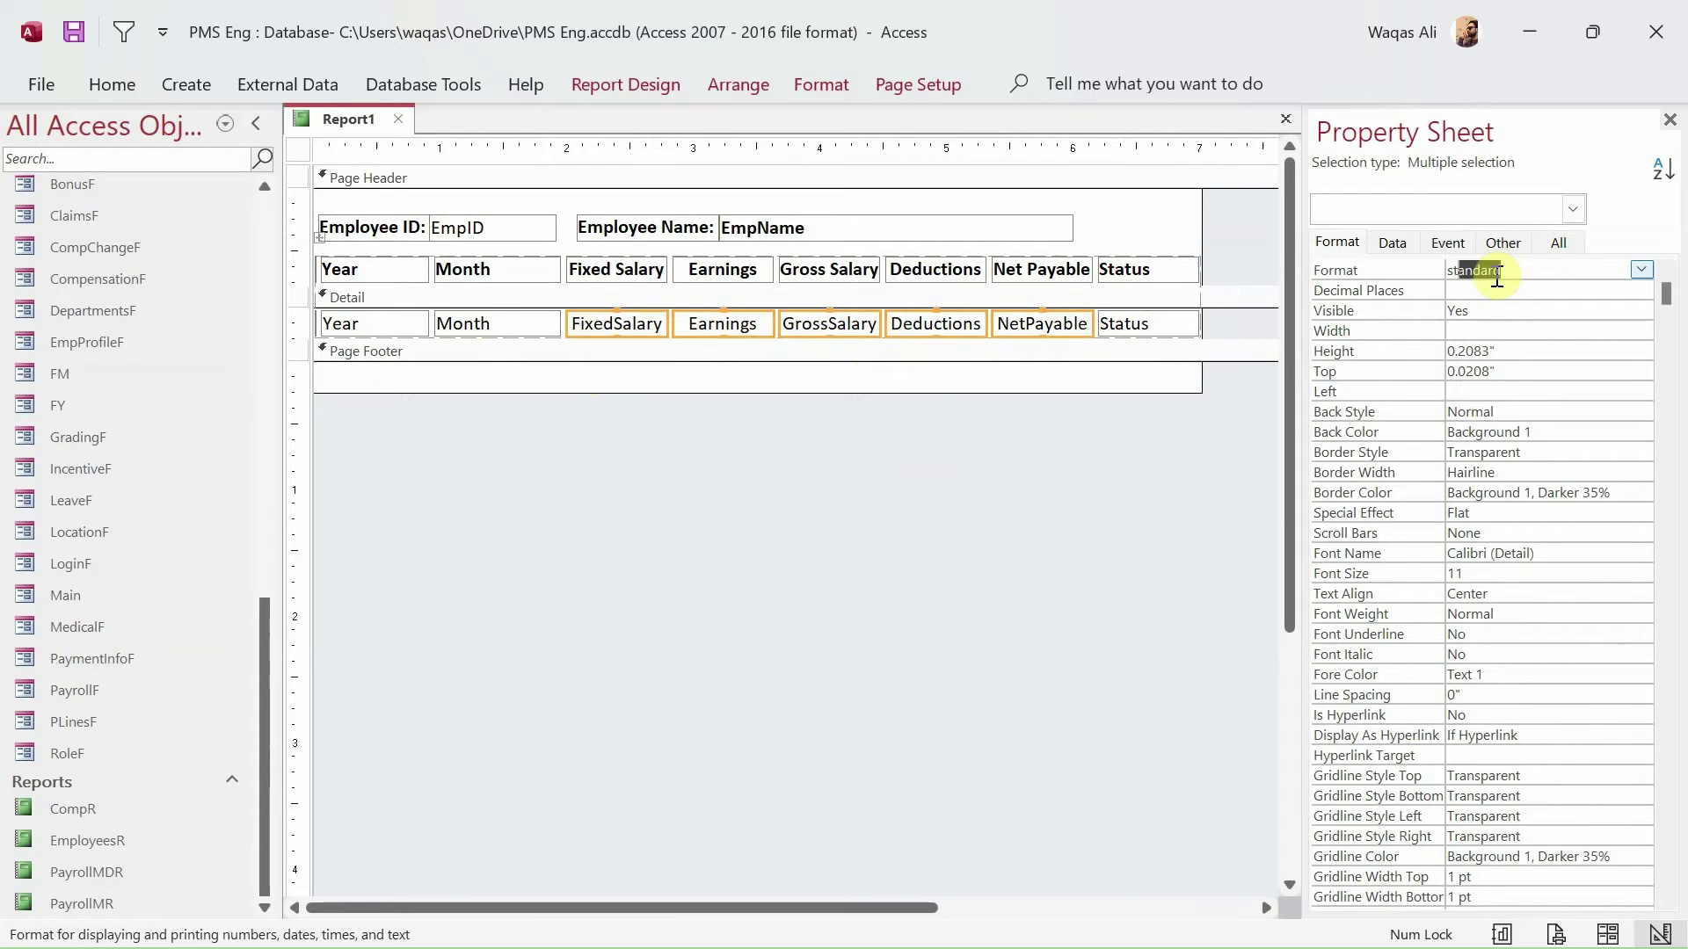
key(Return)
key(Return)
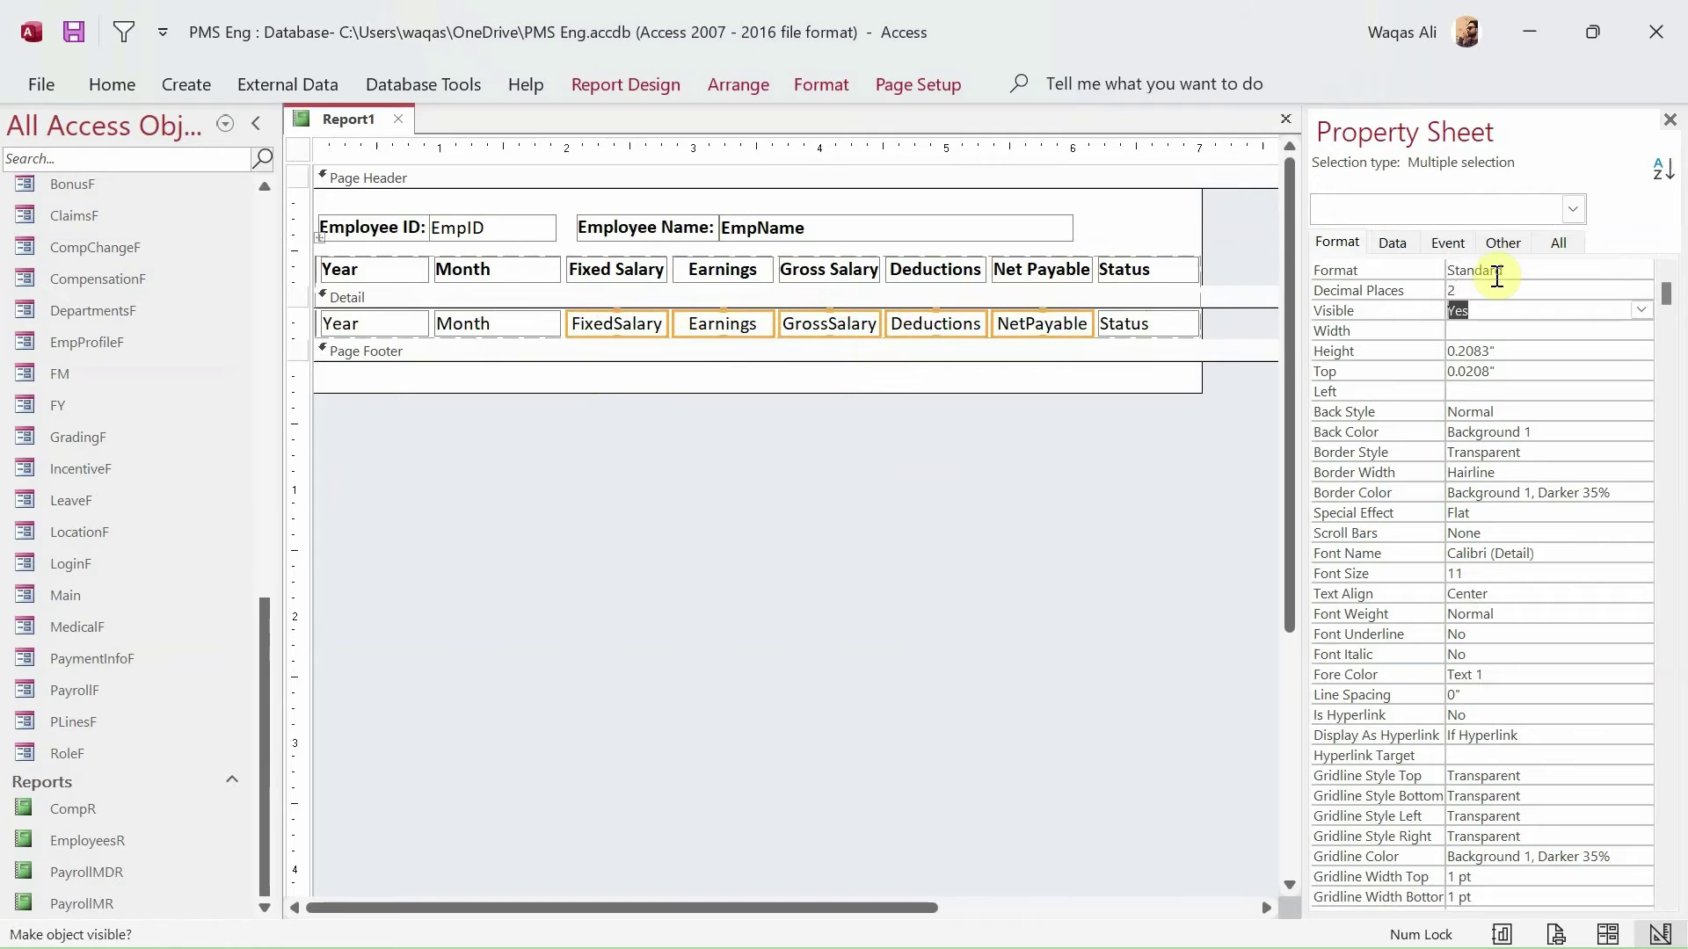
key(Return)
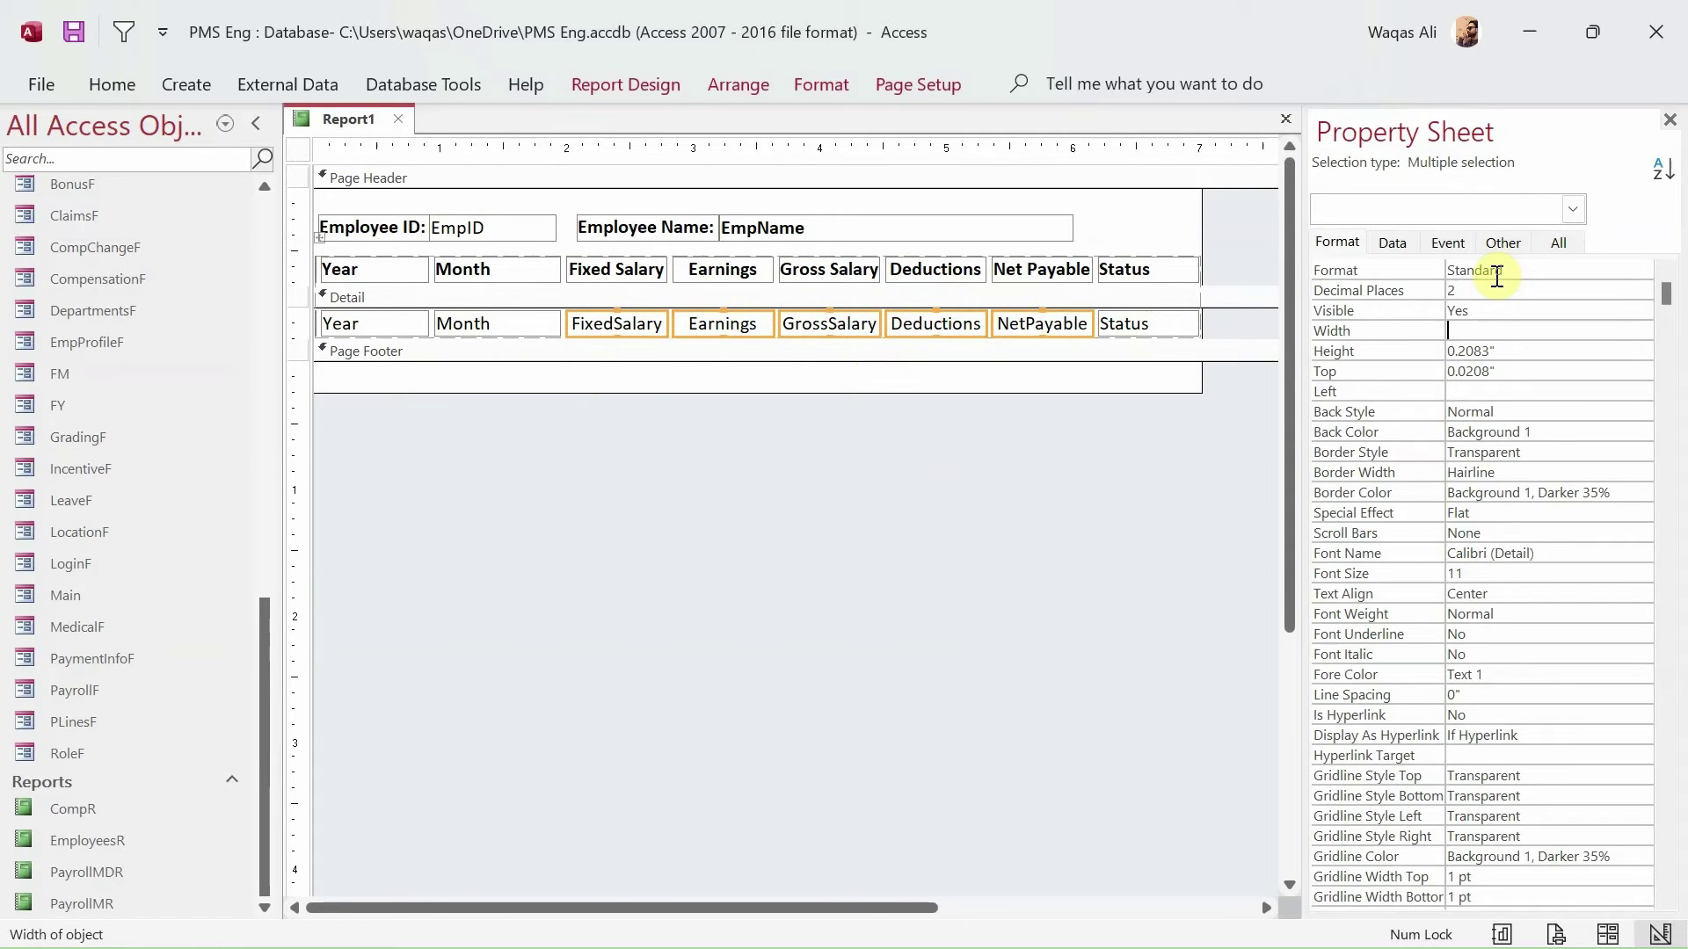
key(ctrl+s)
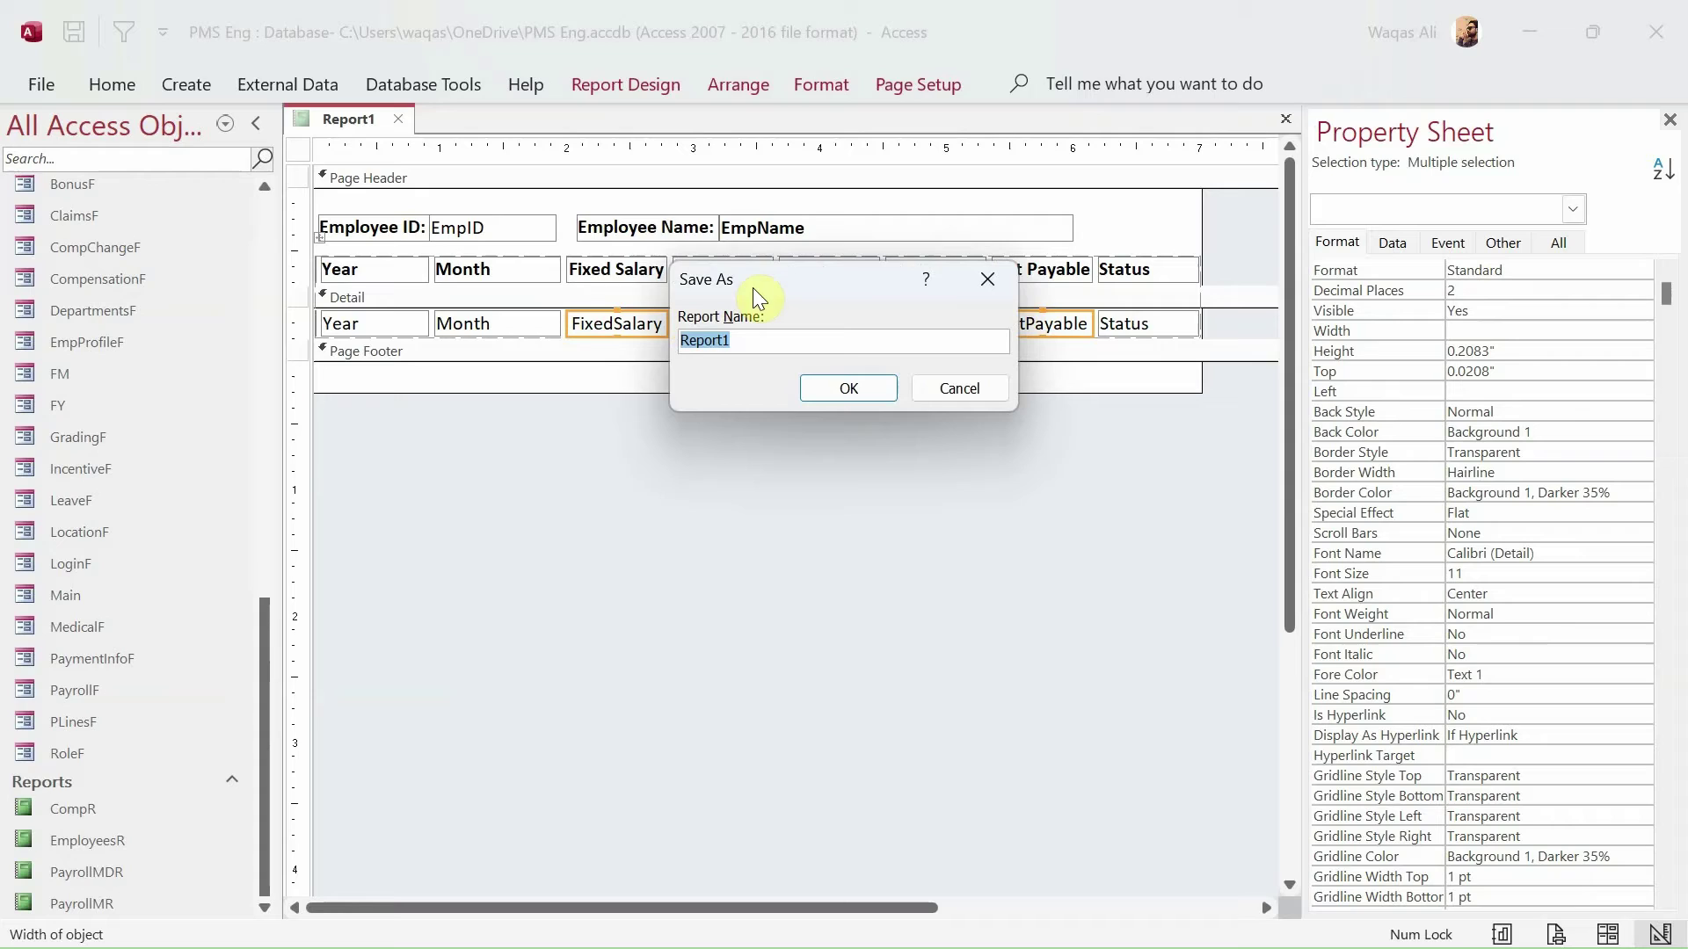
- Save the report under the name PayrollEmpR
text(PayrollEmpR)
key(Return)
click(755, 522)
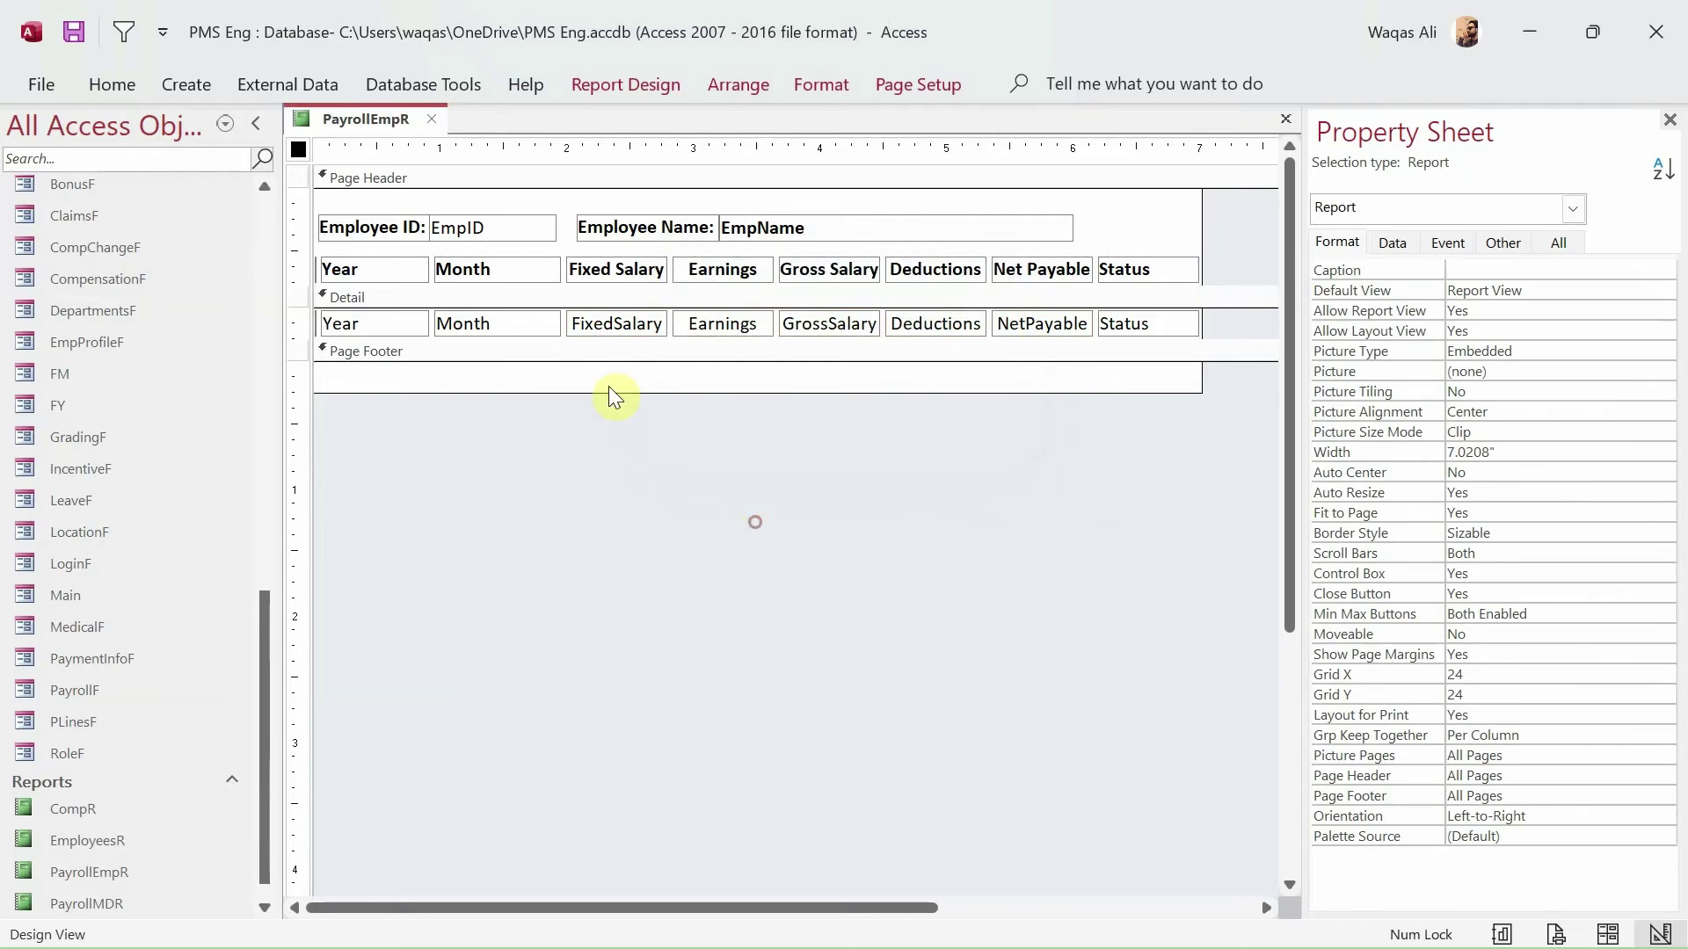
- Run PayrollEmpR for employee ID 4, then return to Design View
right_click(357, 123)
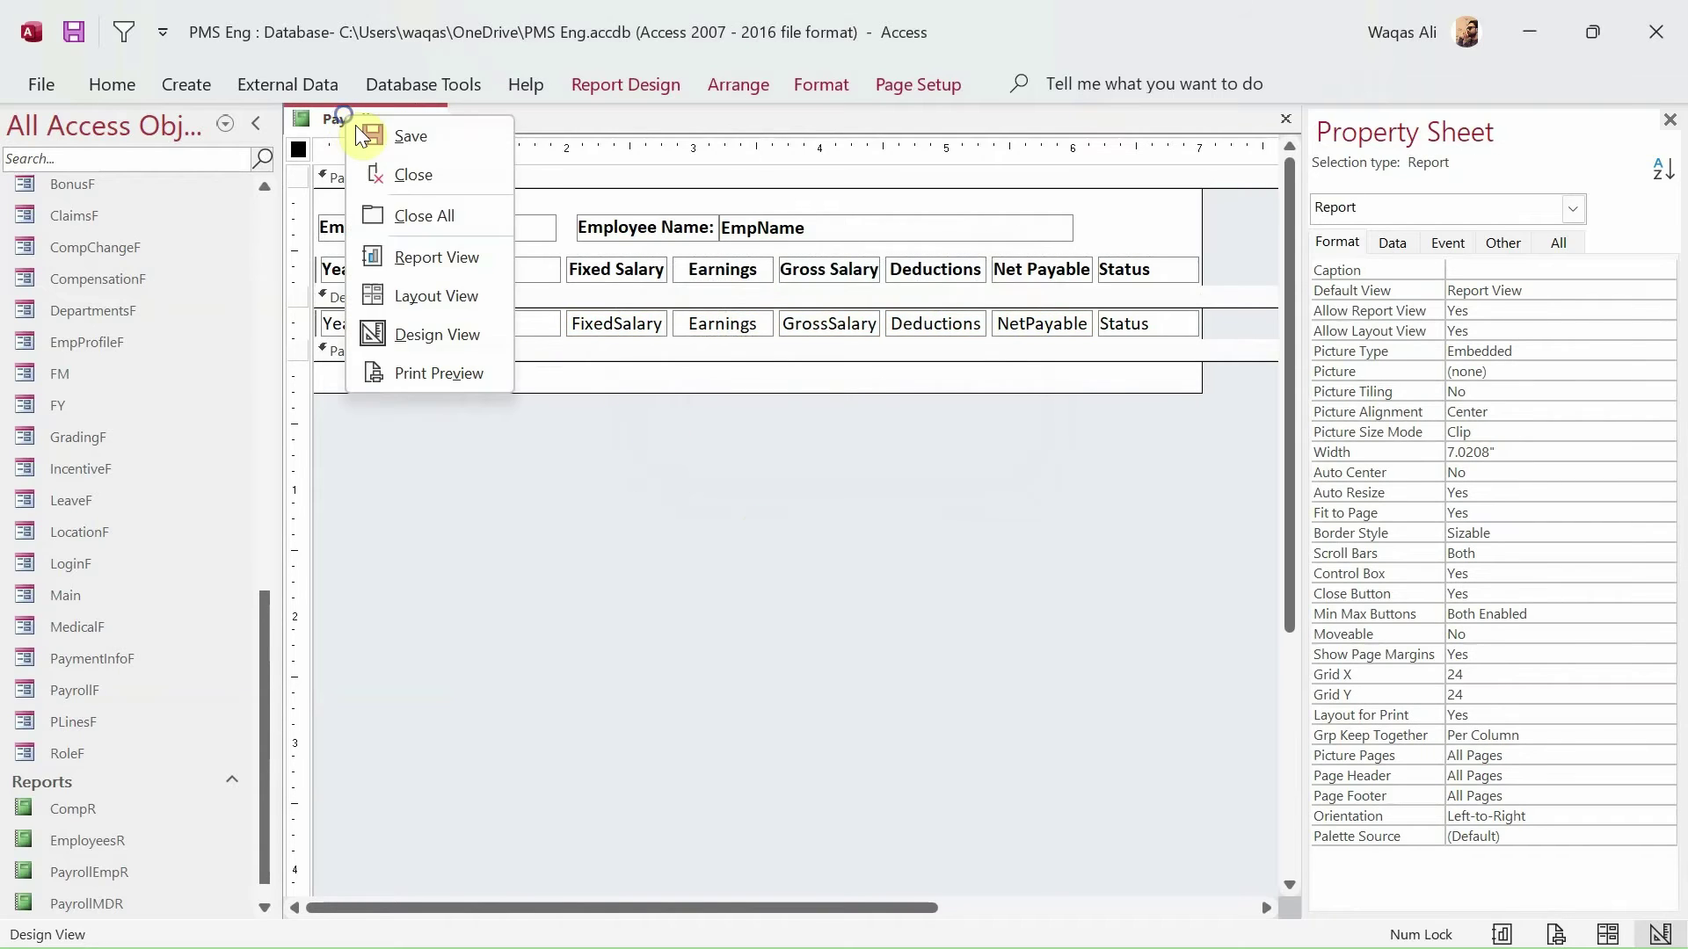
click(464, 266)
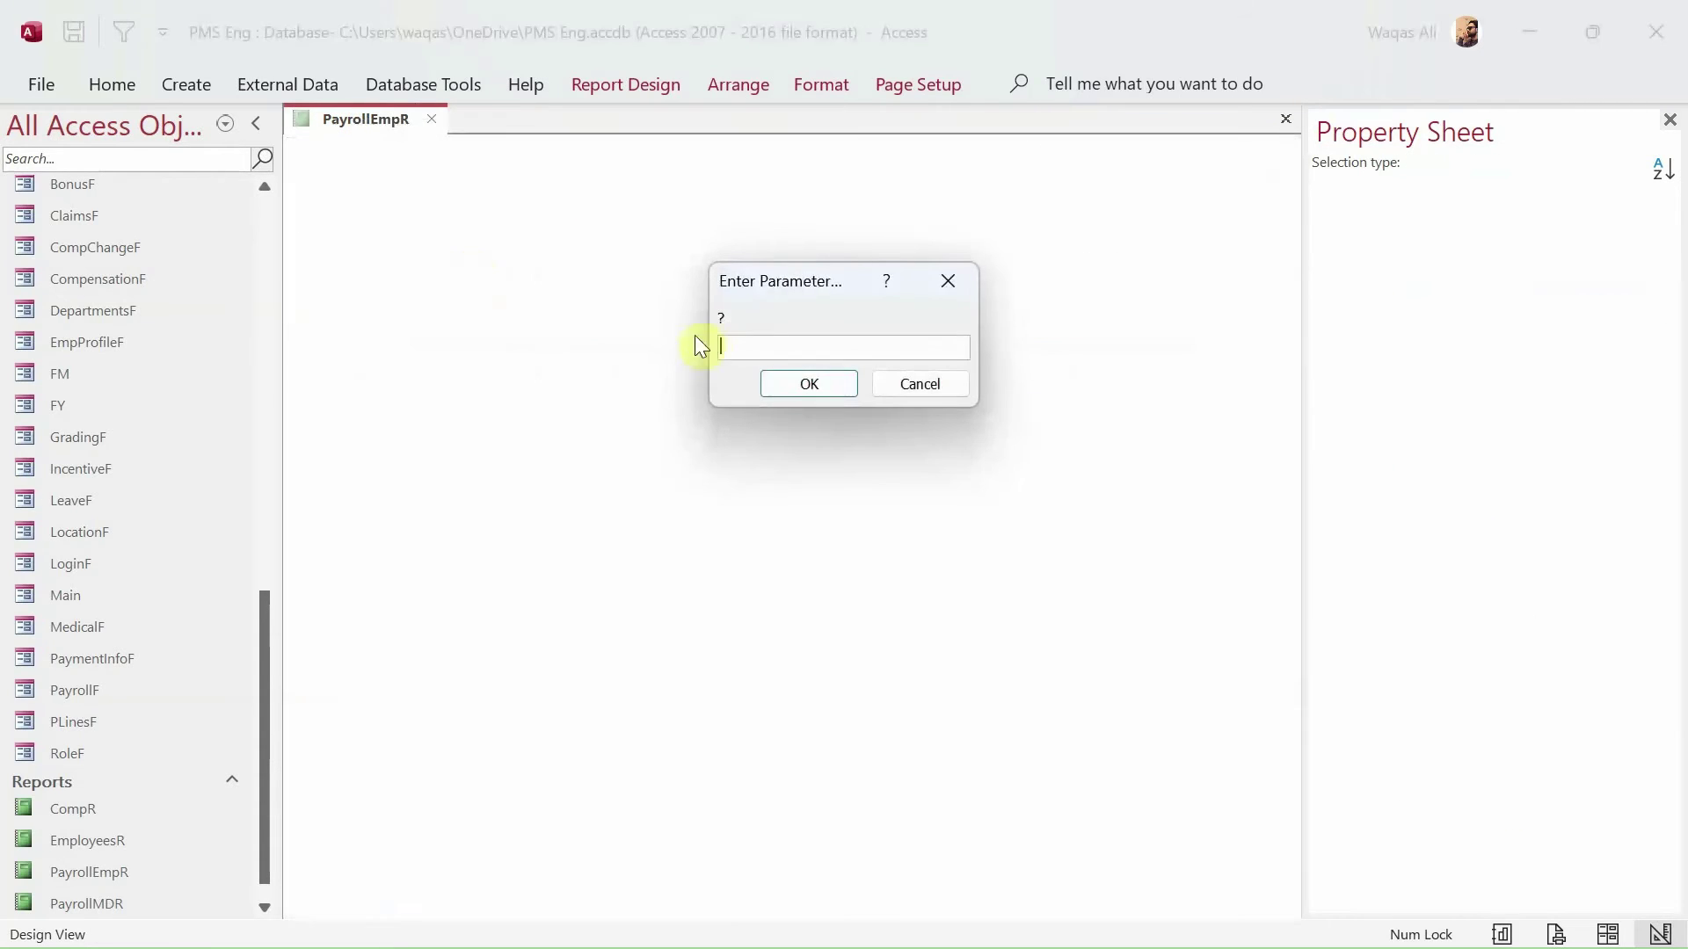
text(4)
key(Return)
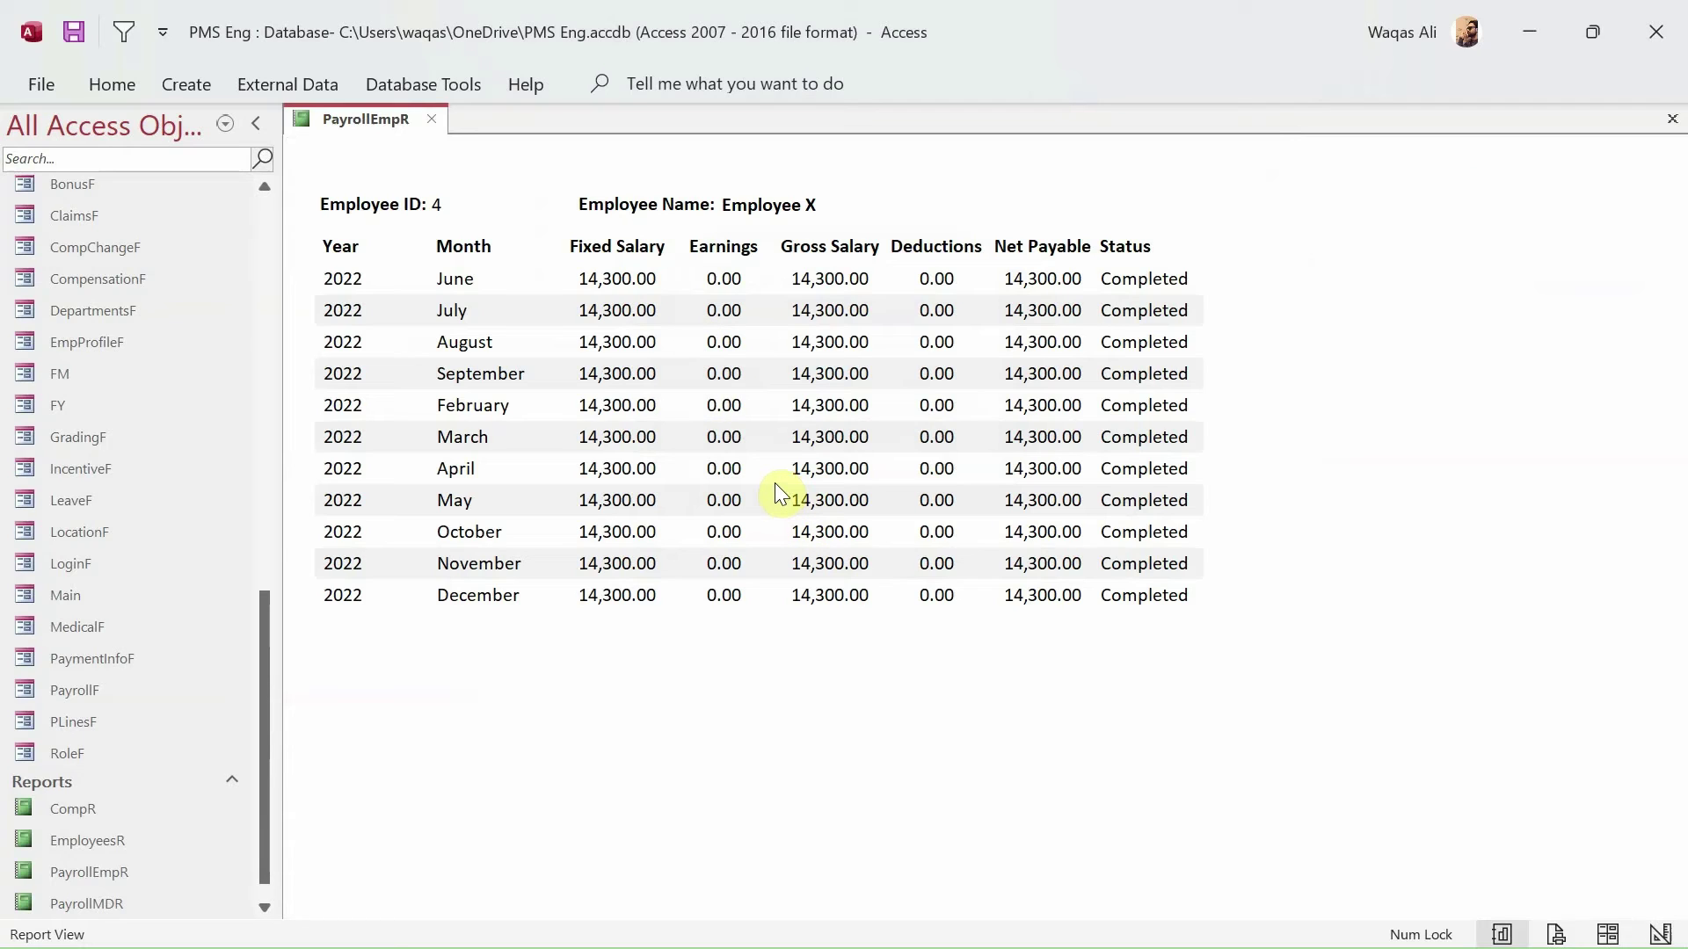
right_click(1354, 394)
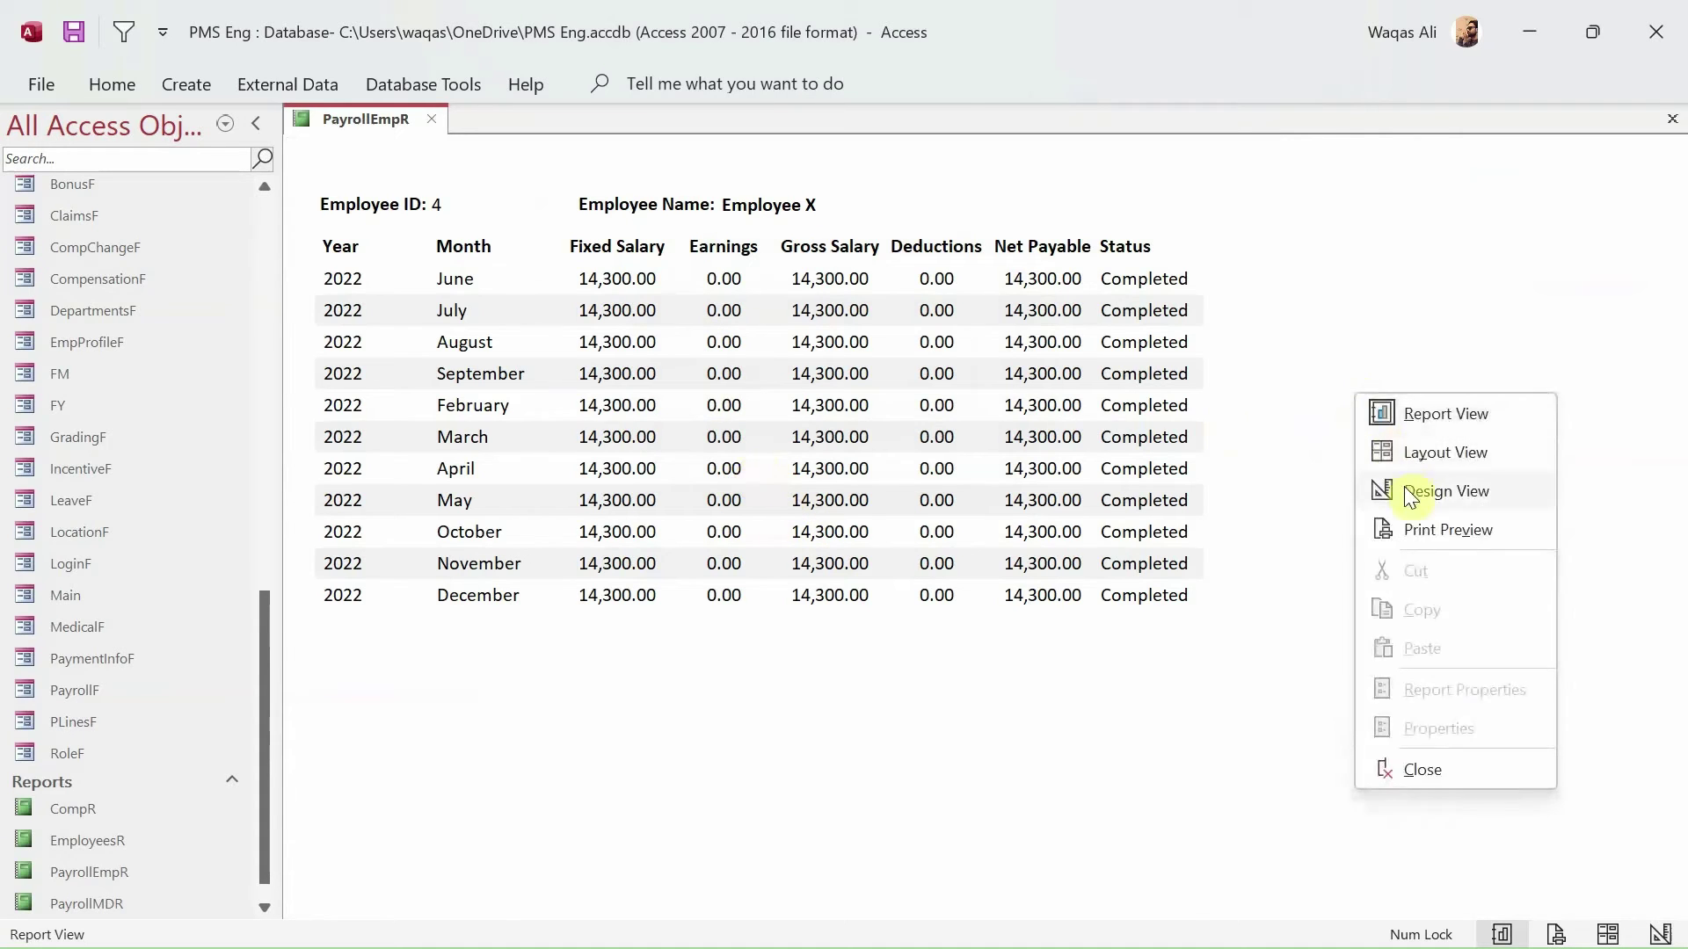
click(1405, 487)
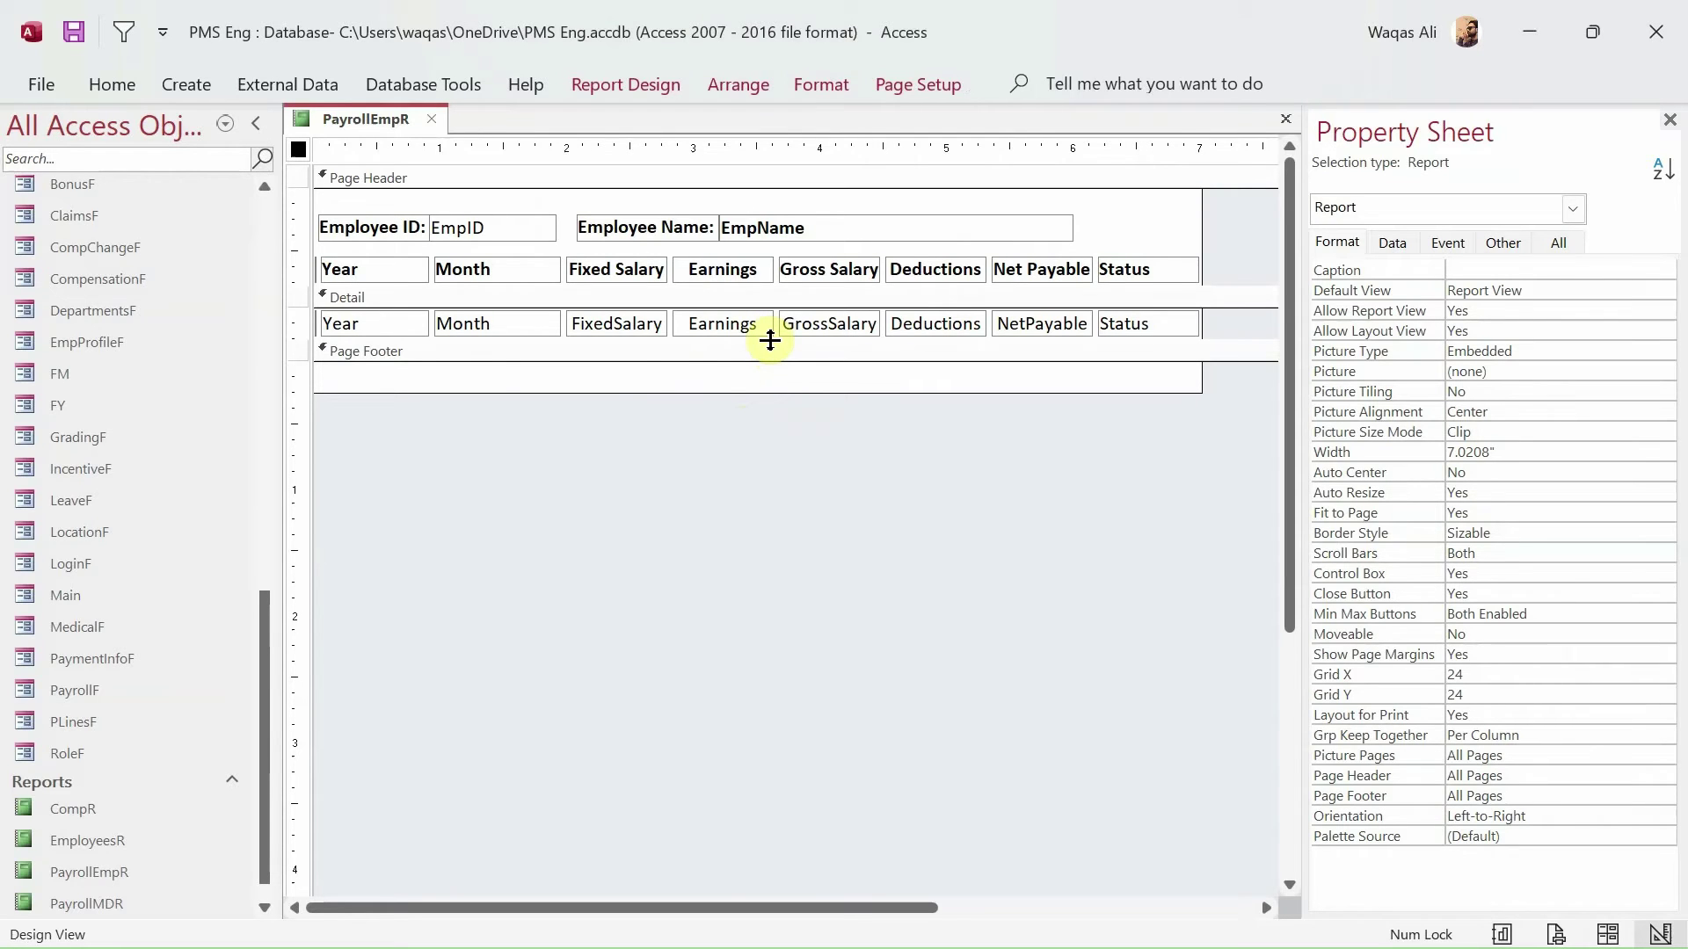
- Add Sum totals for FixedSalary, Earnings and GrossSalary to the Report Footer
click(628, 332)
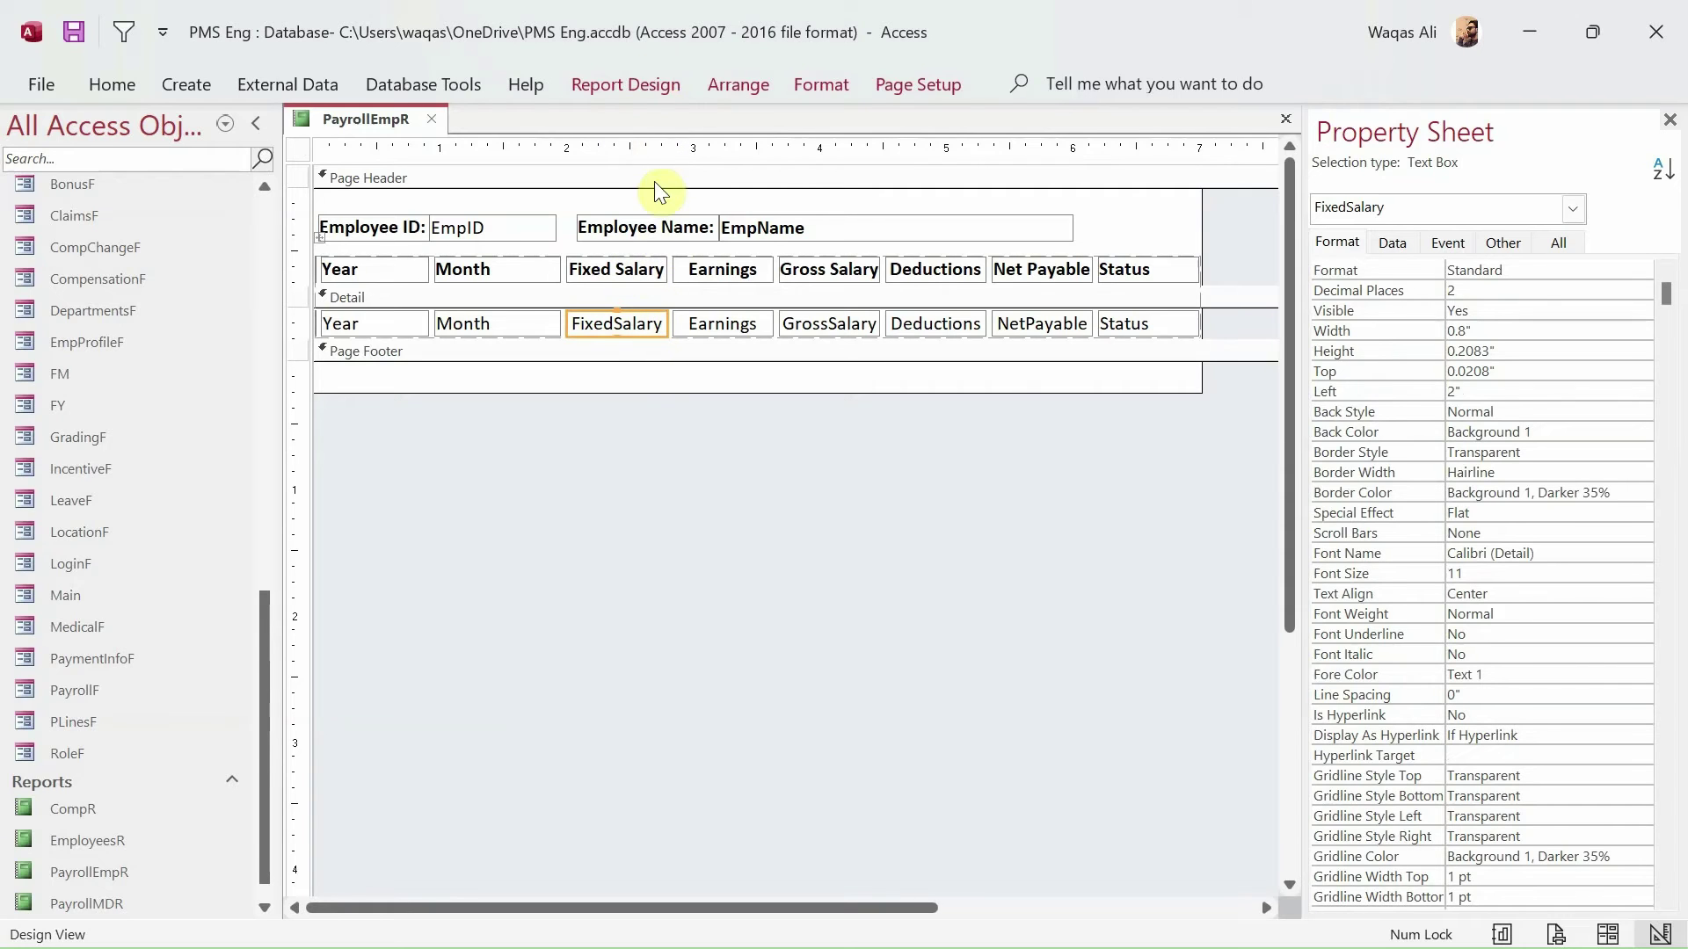
click(641, 88)
click(280, 159)
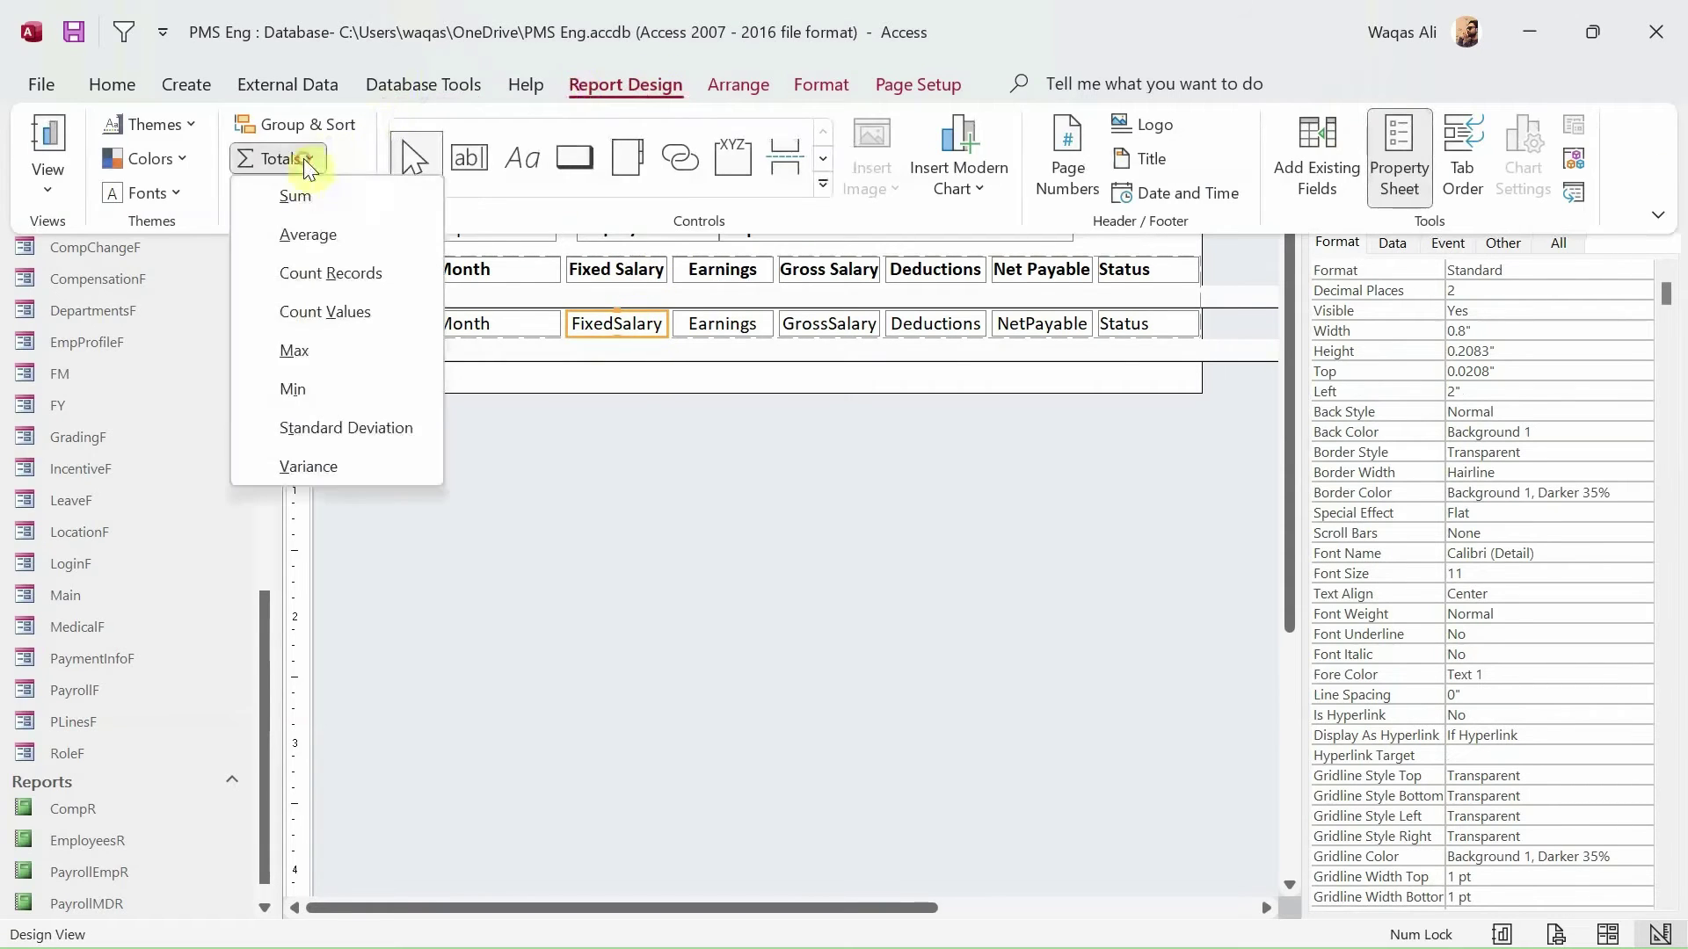
click(325, 209)
click(732, 380)
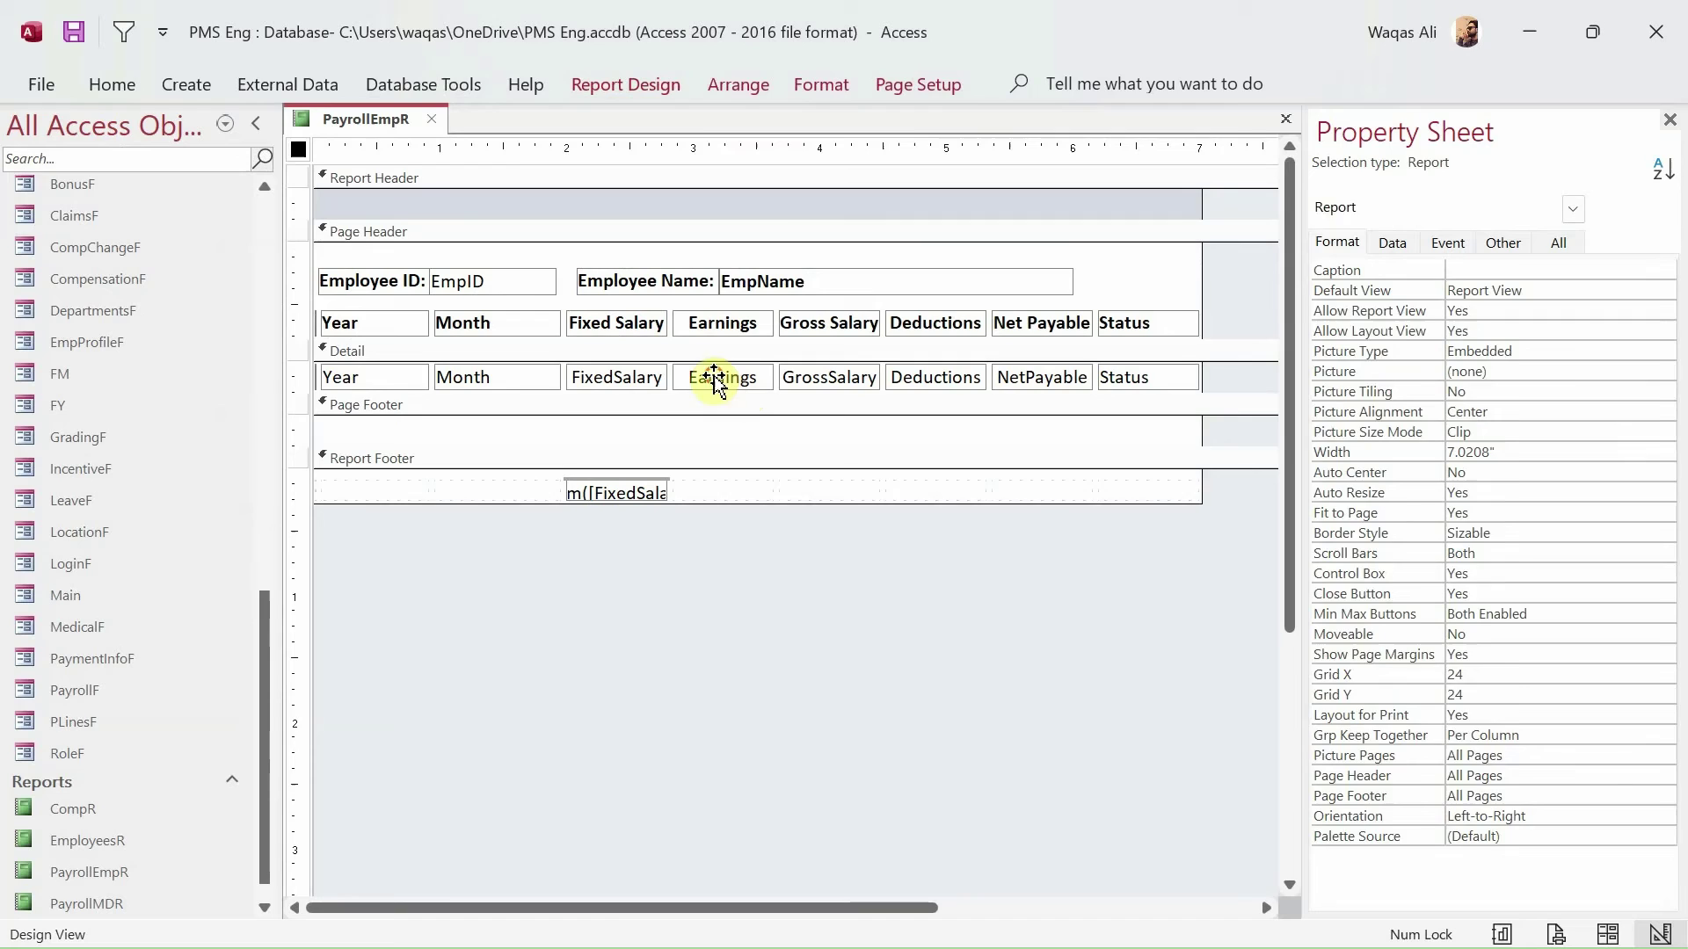
click(626, 85)
click(299, 160)
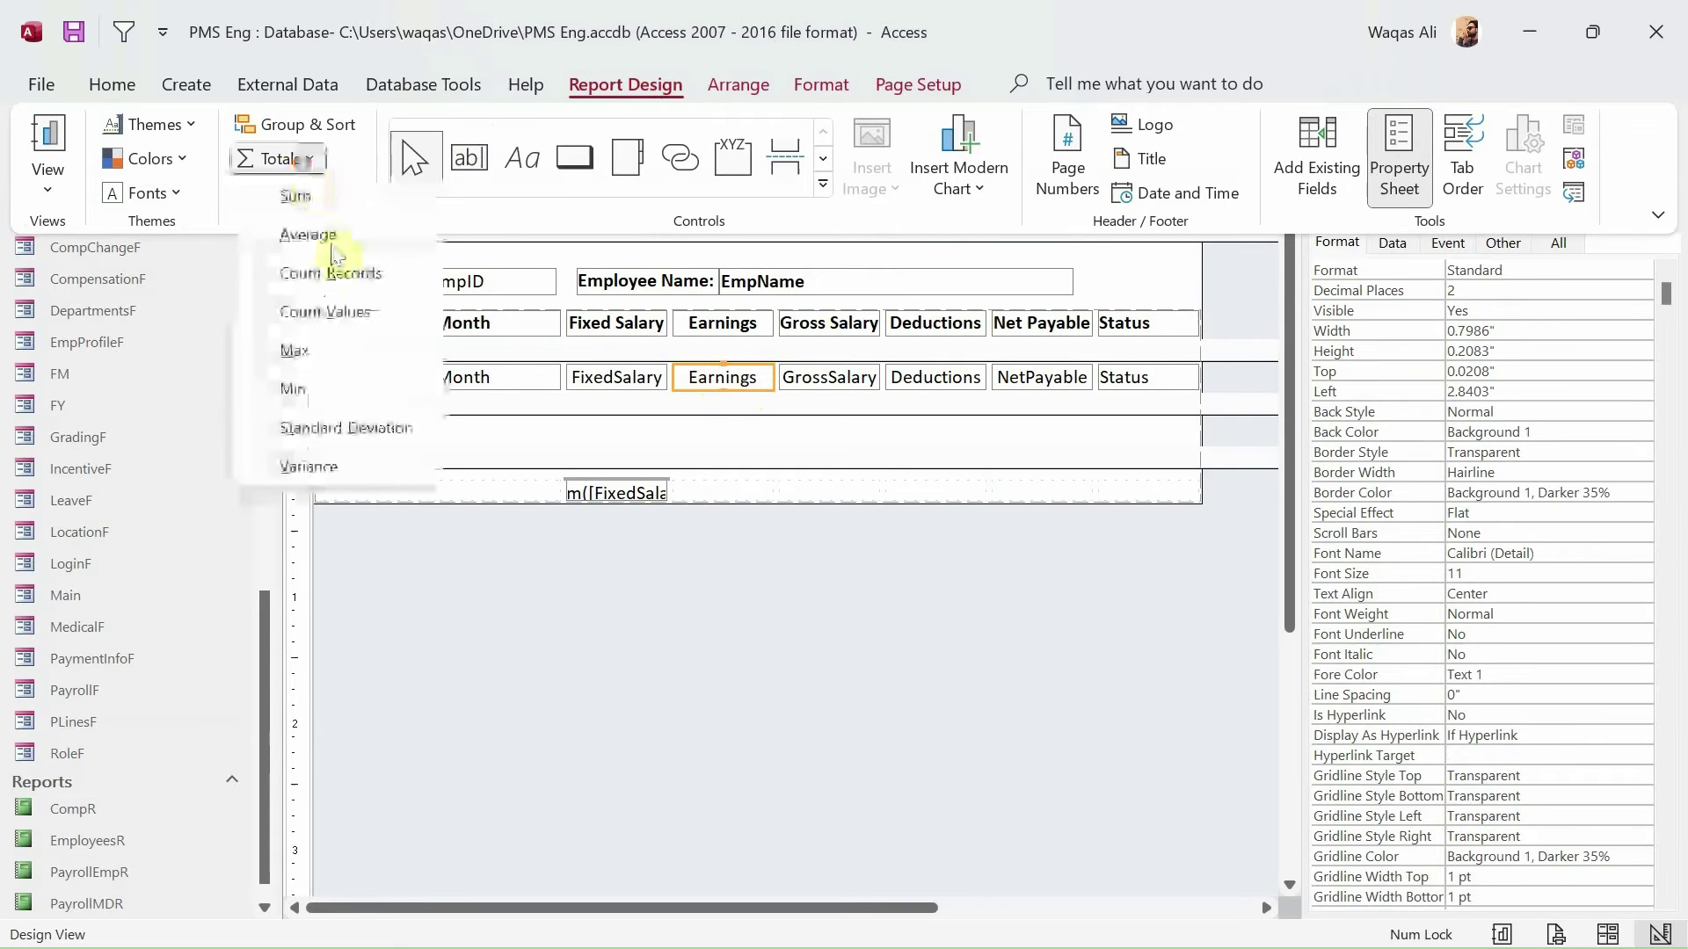
click(339, 195)
click(846, 369)
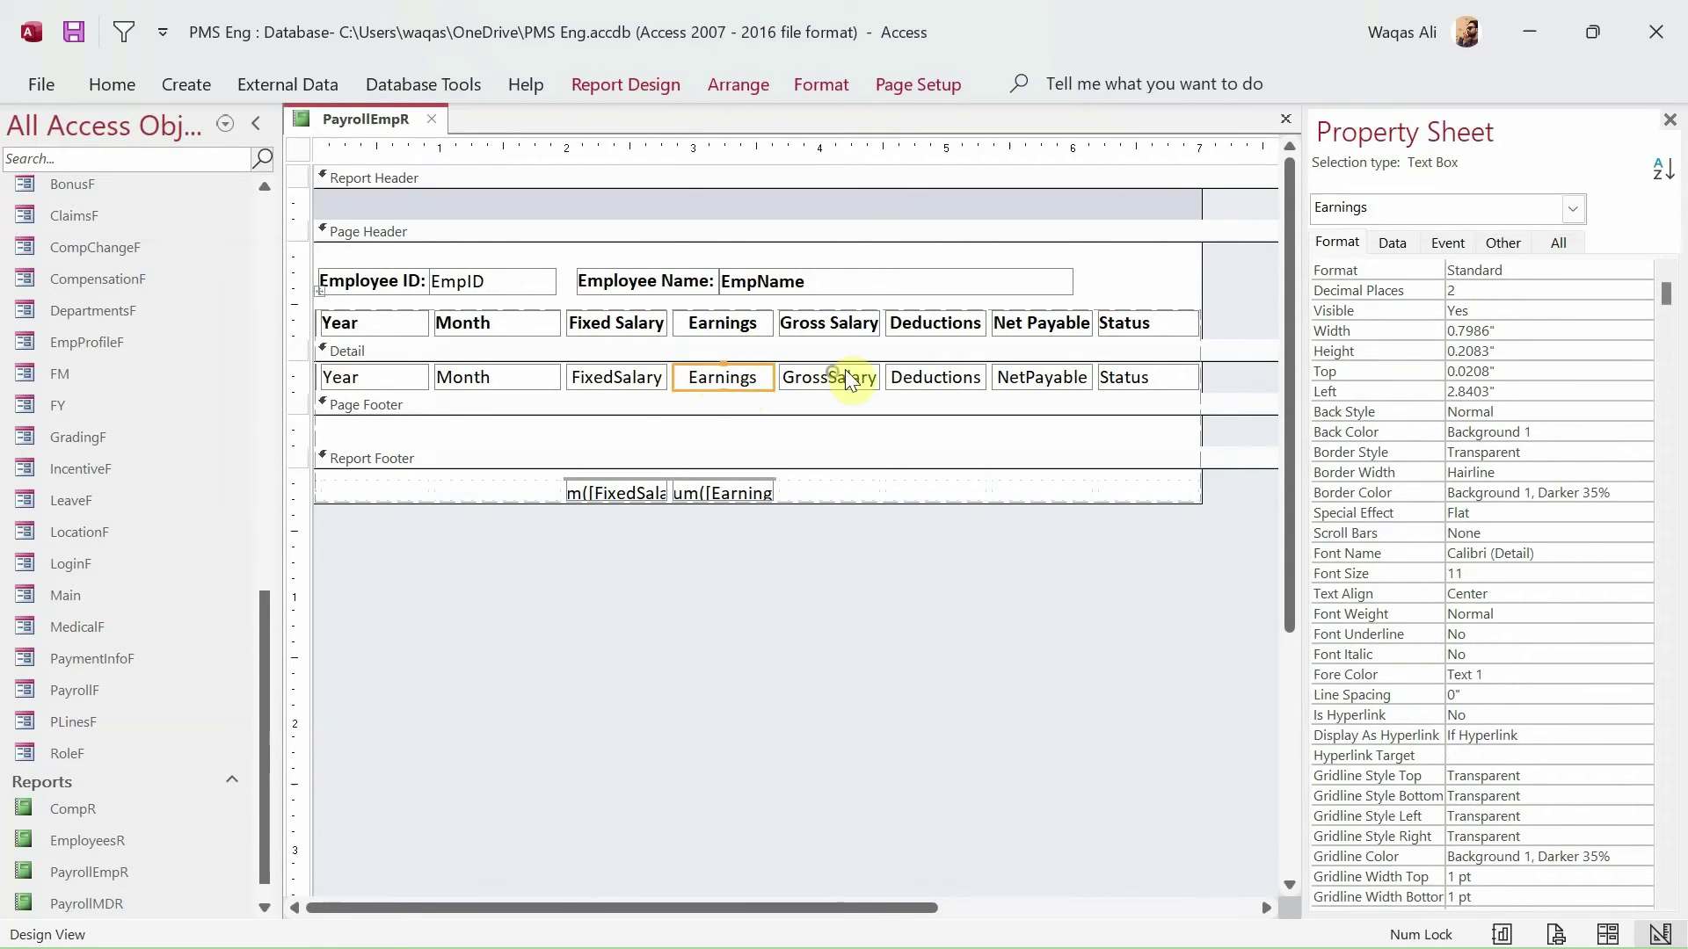
click(640, 83)
click(281, 159)
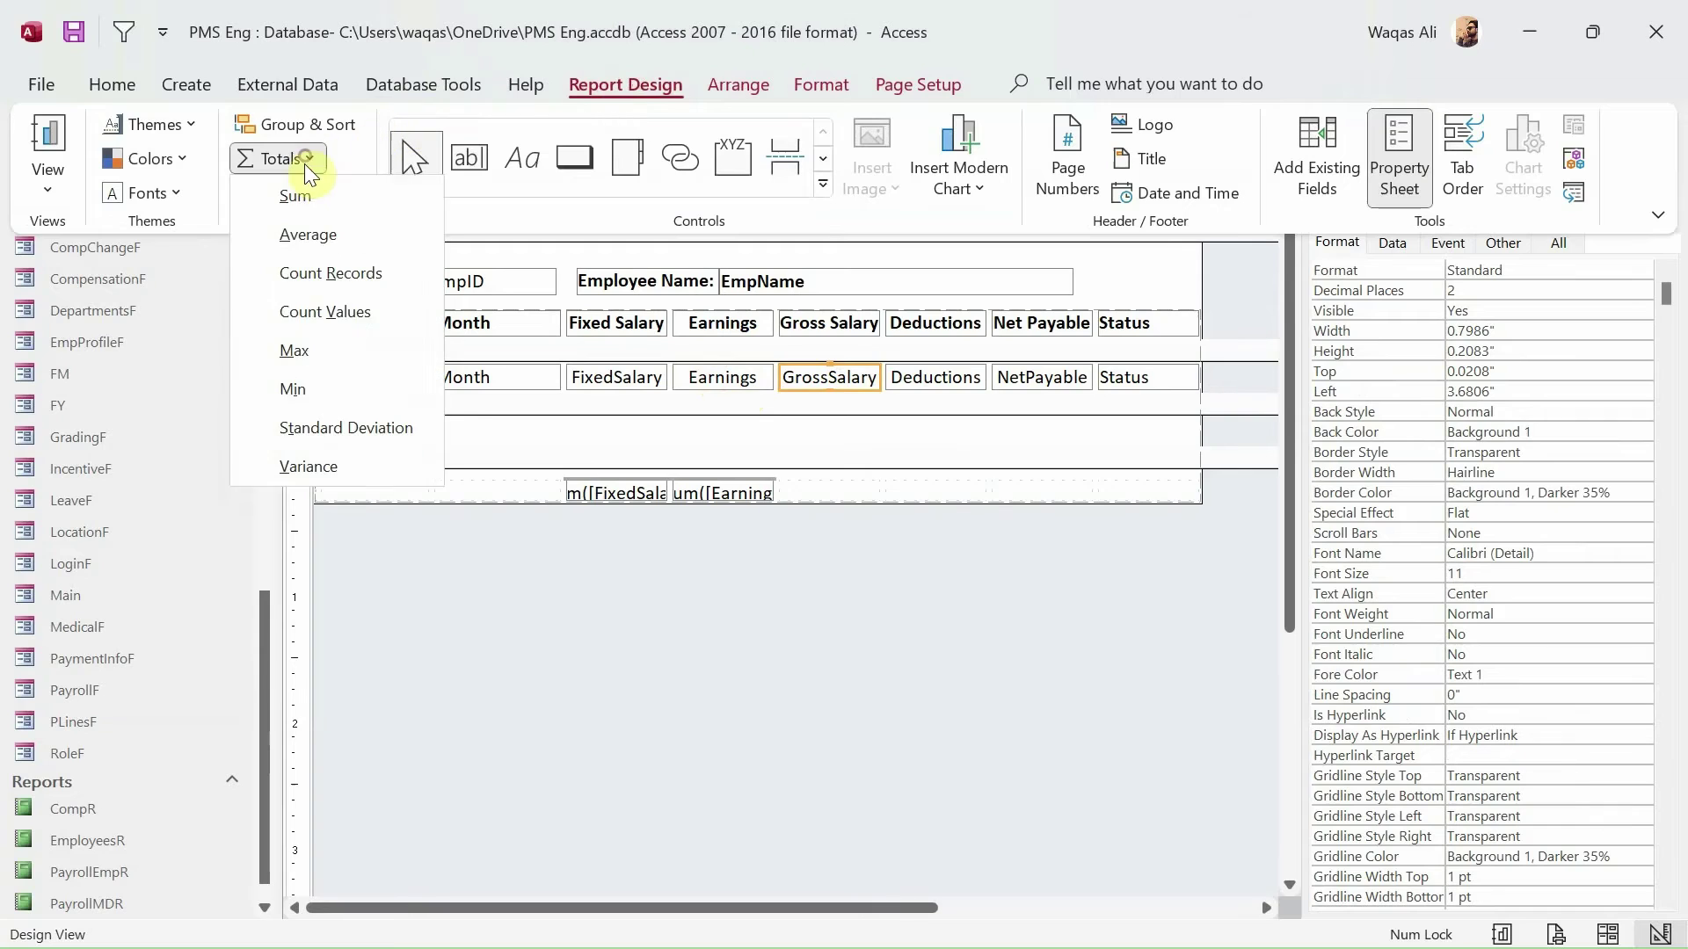
click(313, 188)
- Add Sum totals for Deductions and NetPayable to the Report Footer
click(932, 375)
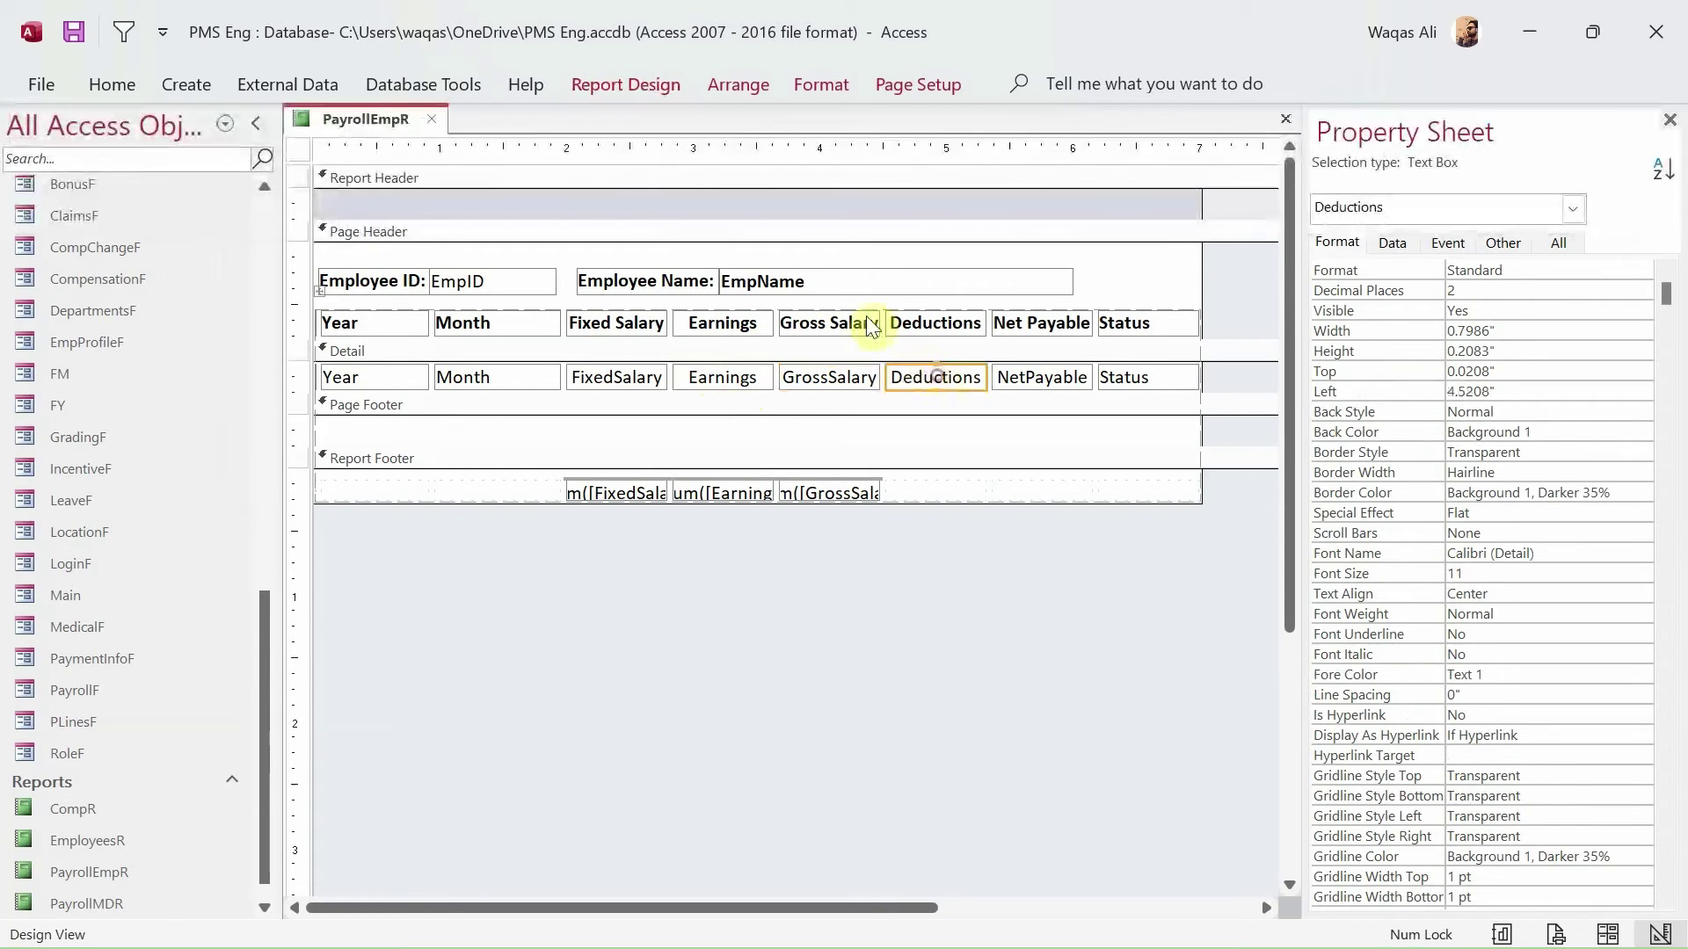
click(662, 87)
click(276, 160)
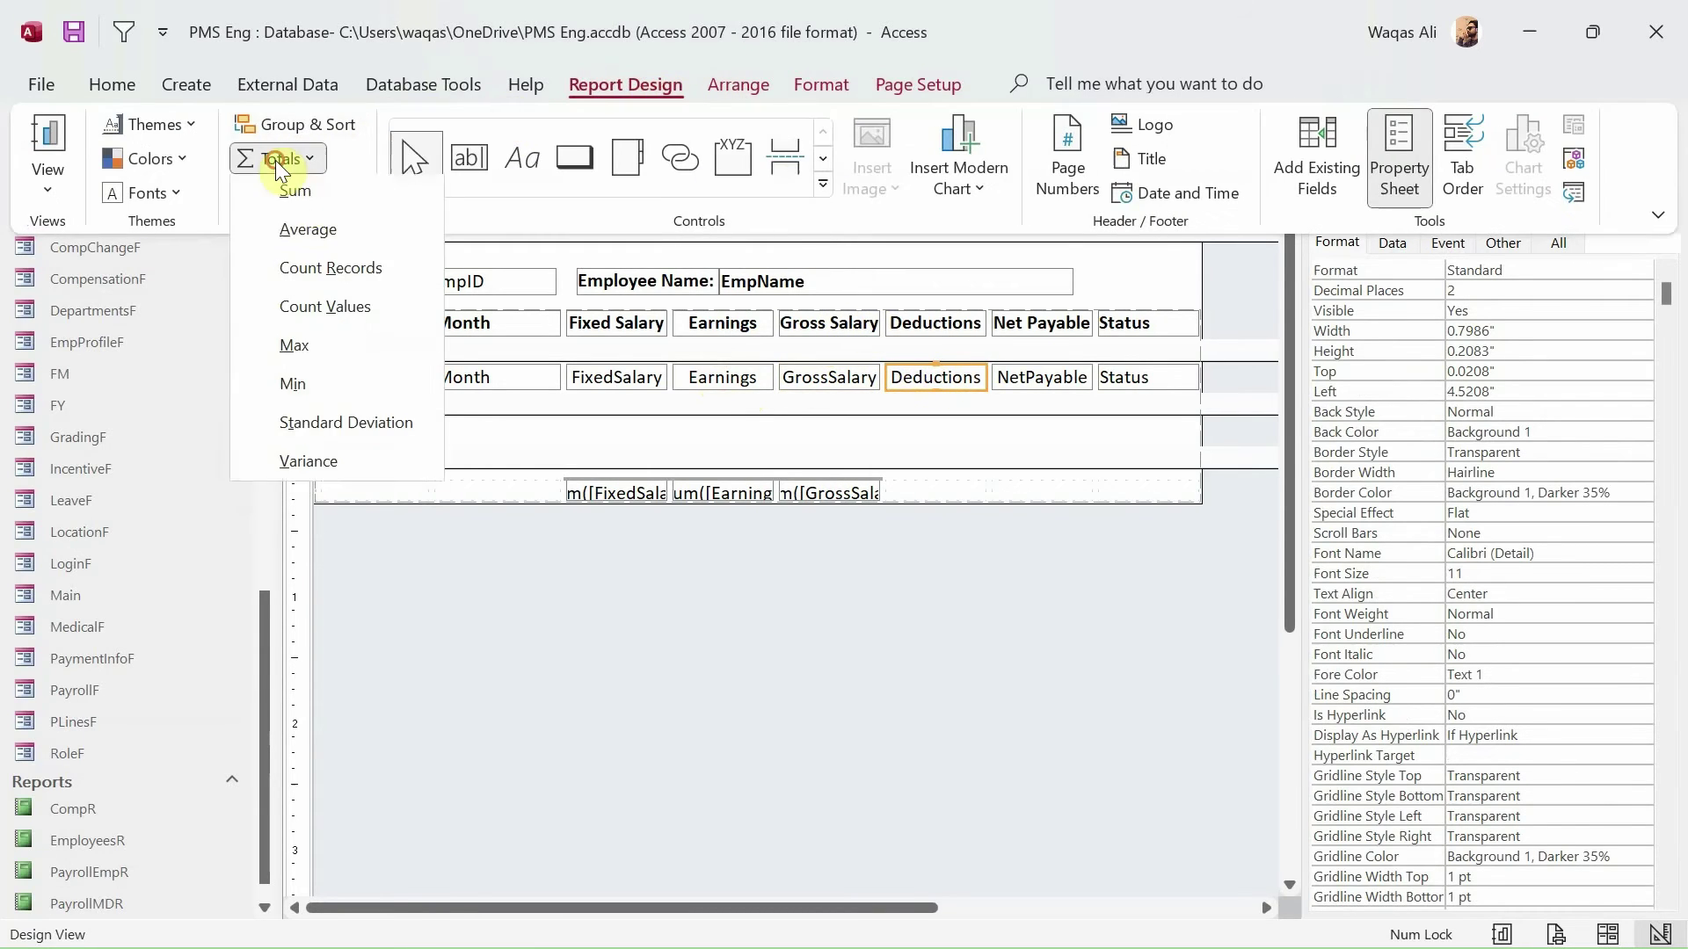
click(325, 199)
click(1011, 376)
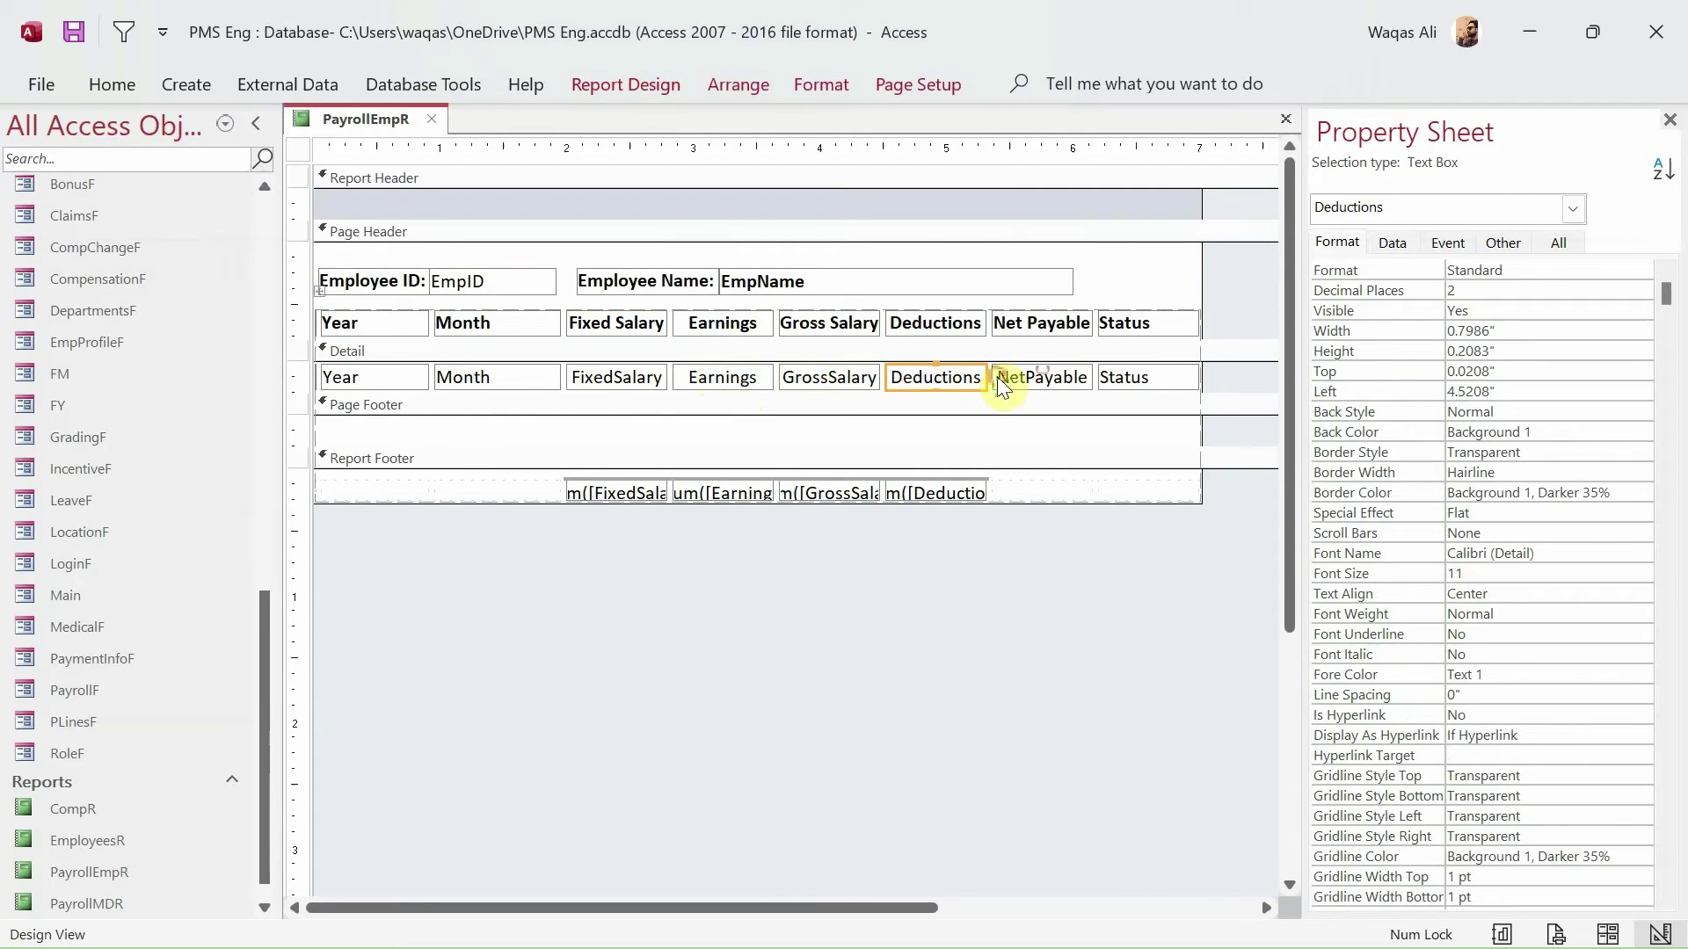
click(647, 88)
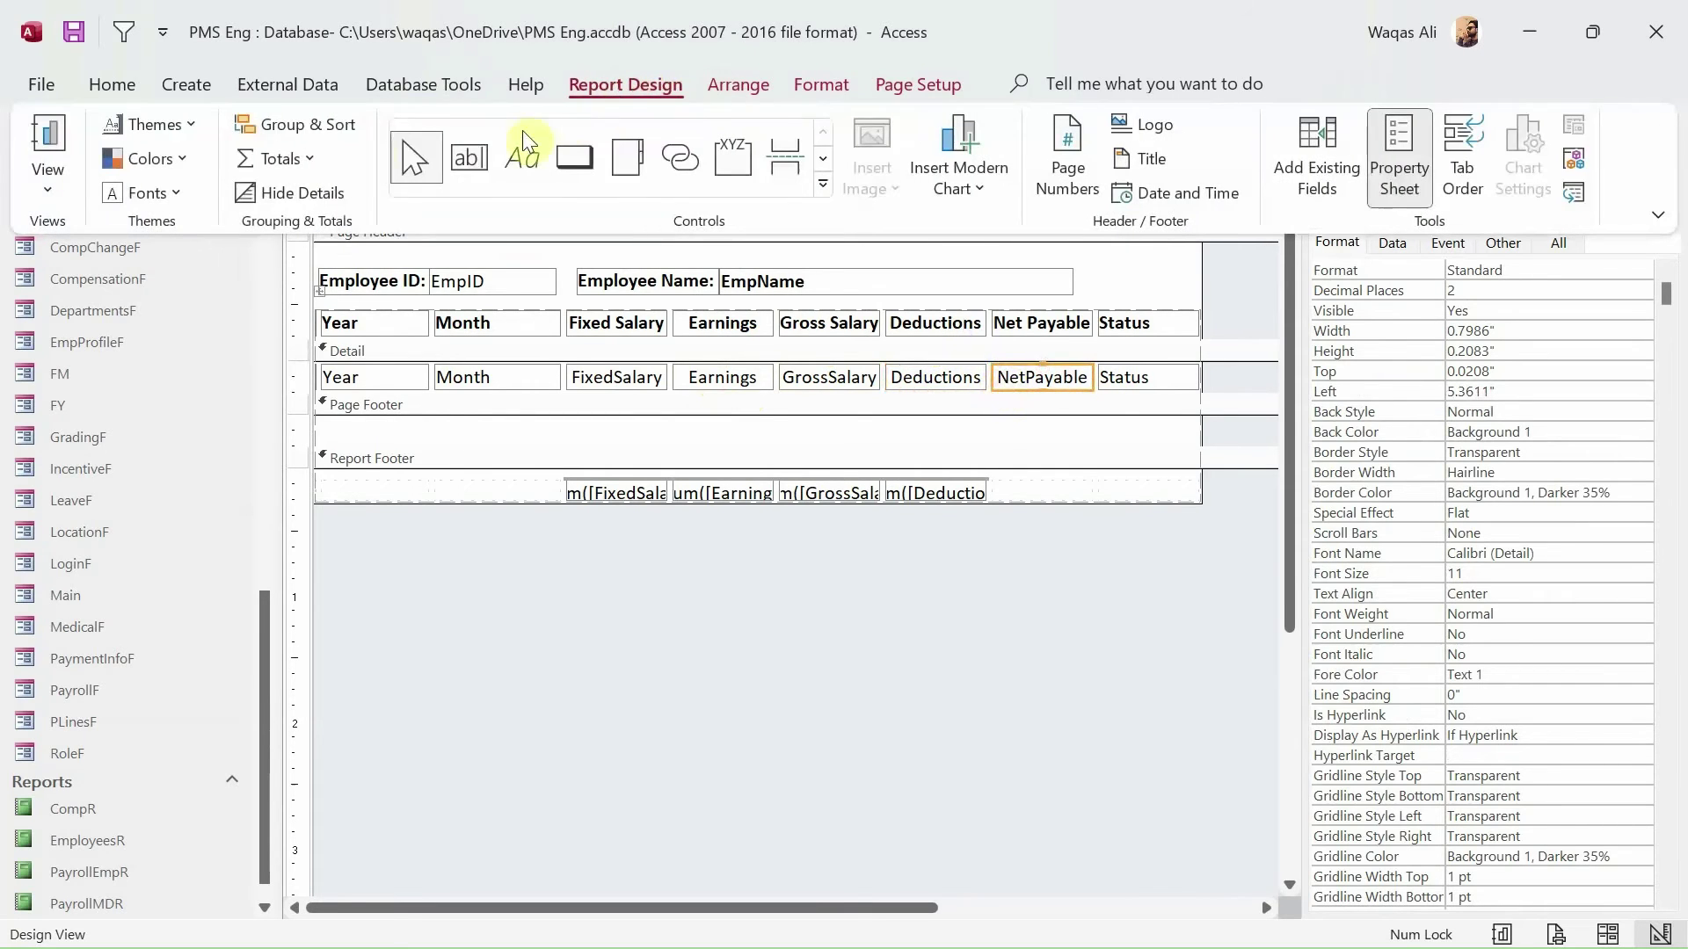
click(277, 160)
click(304, 199)
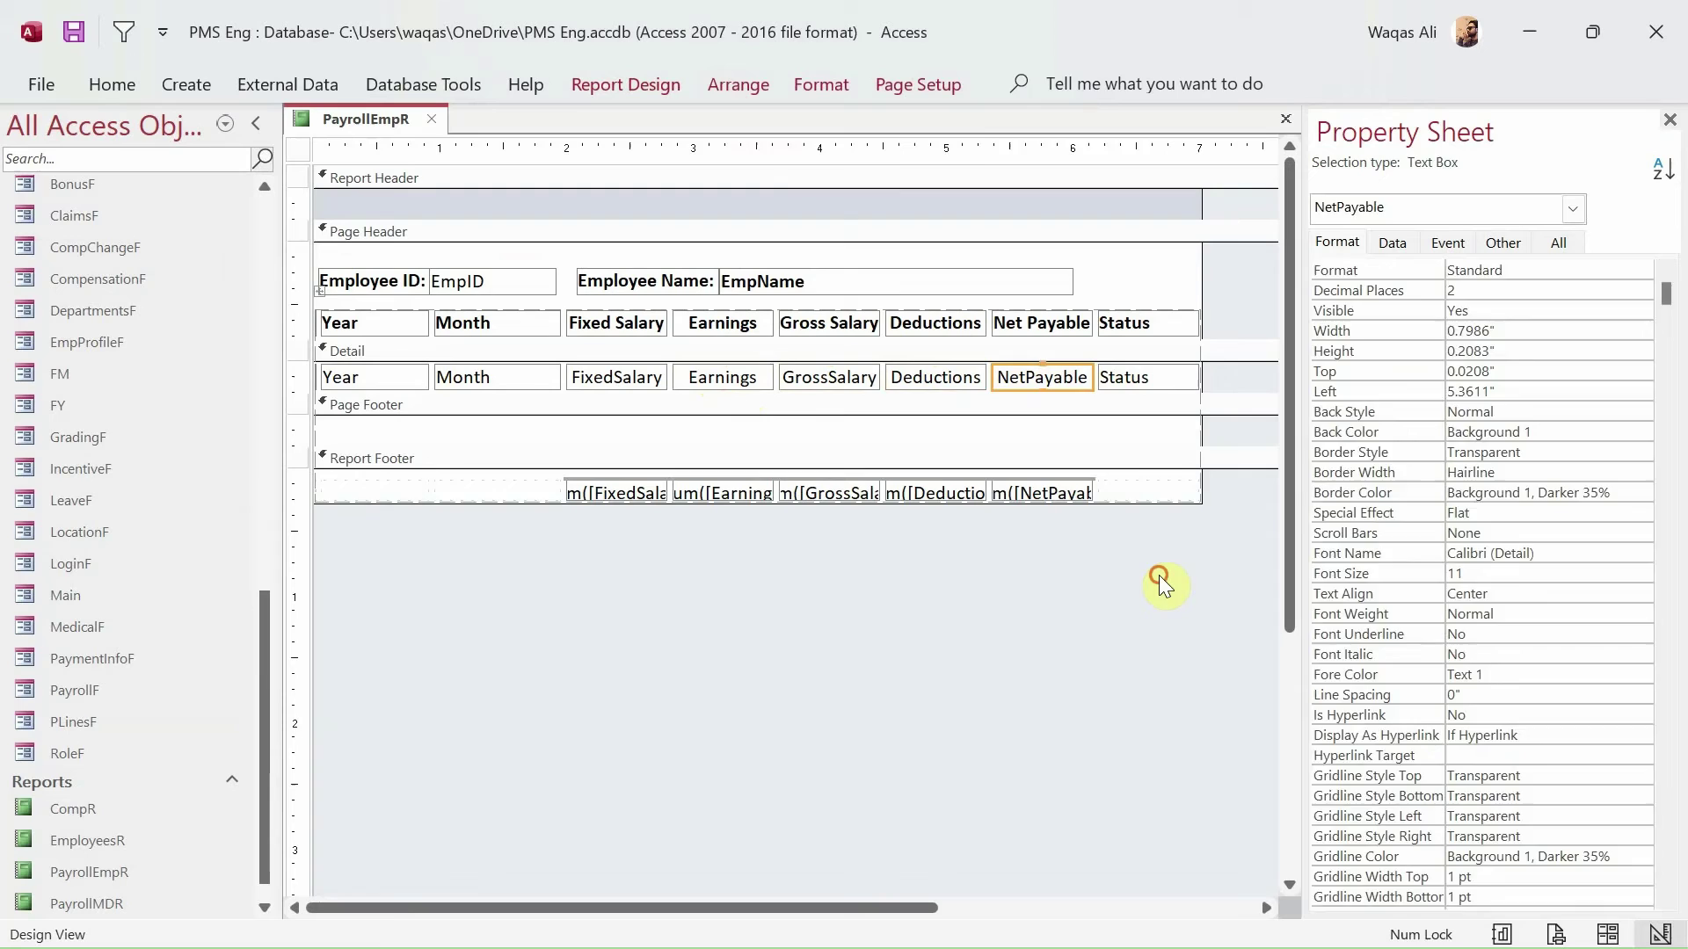
- Make the footer totals taller, collapse the empty Page Footer, and enlarge Detail slightly
drag(1158, 575, 651, 471)
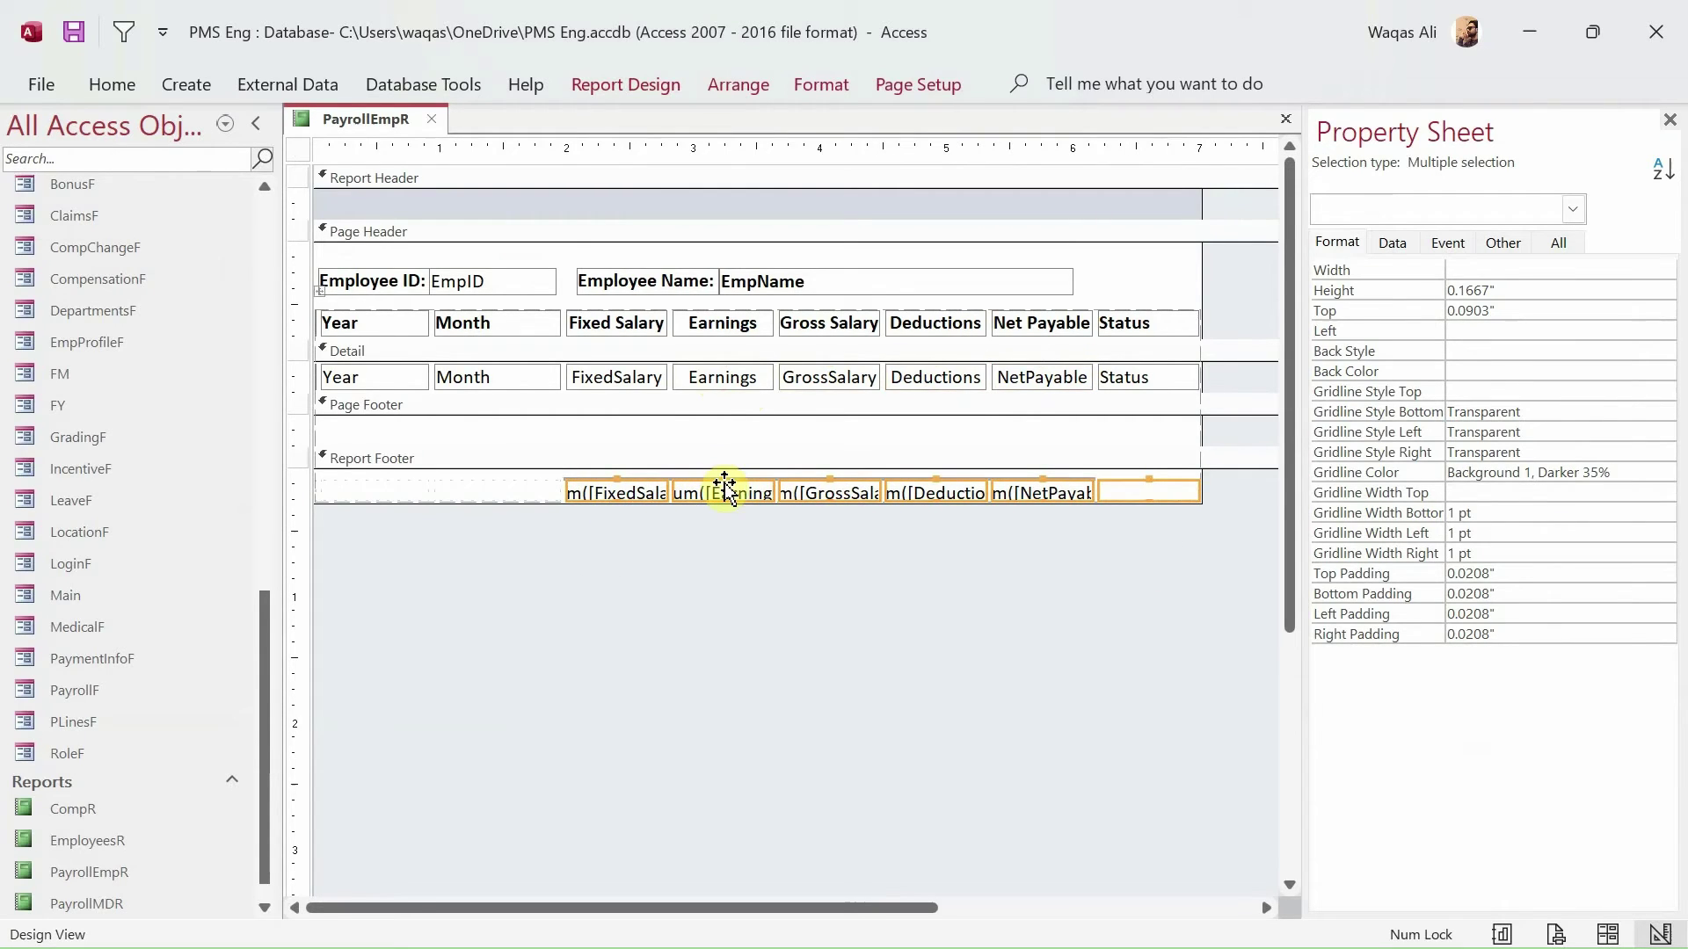
drag(724, 480, 724, 470)
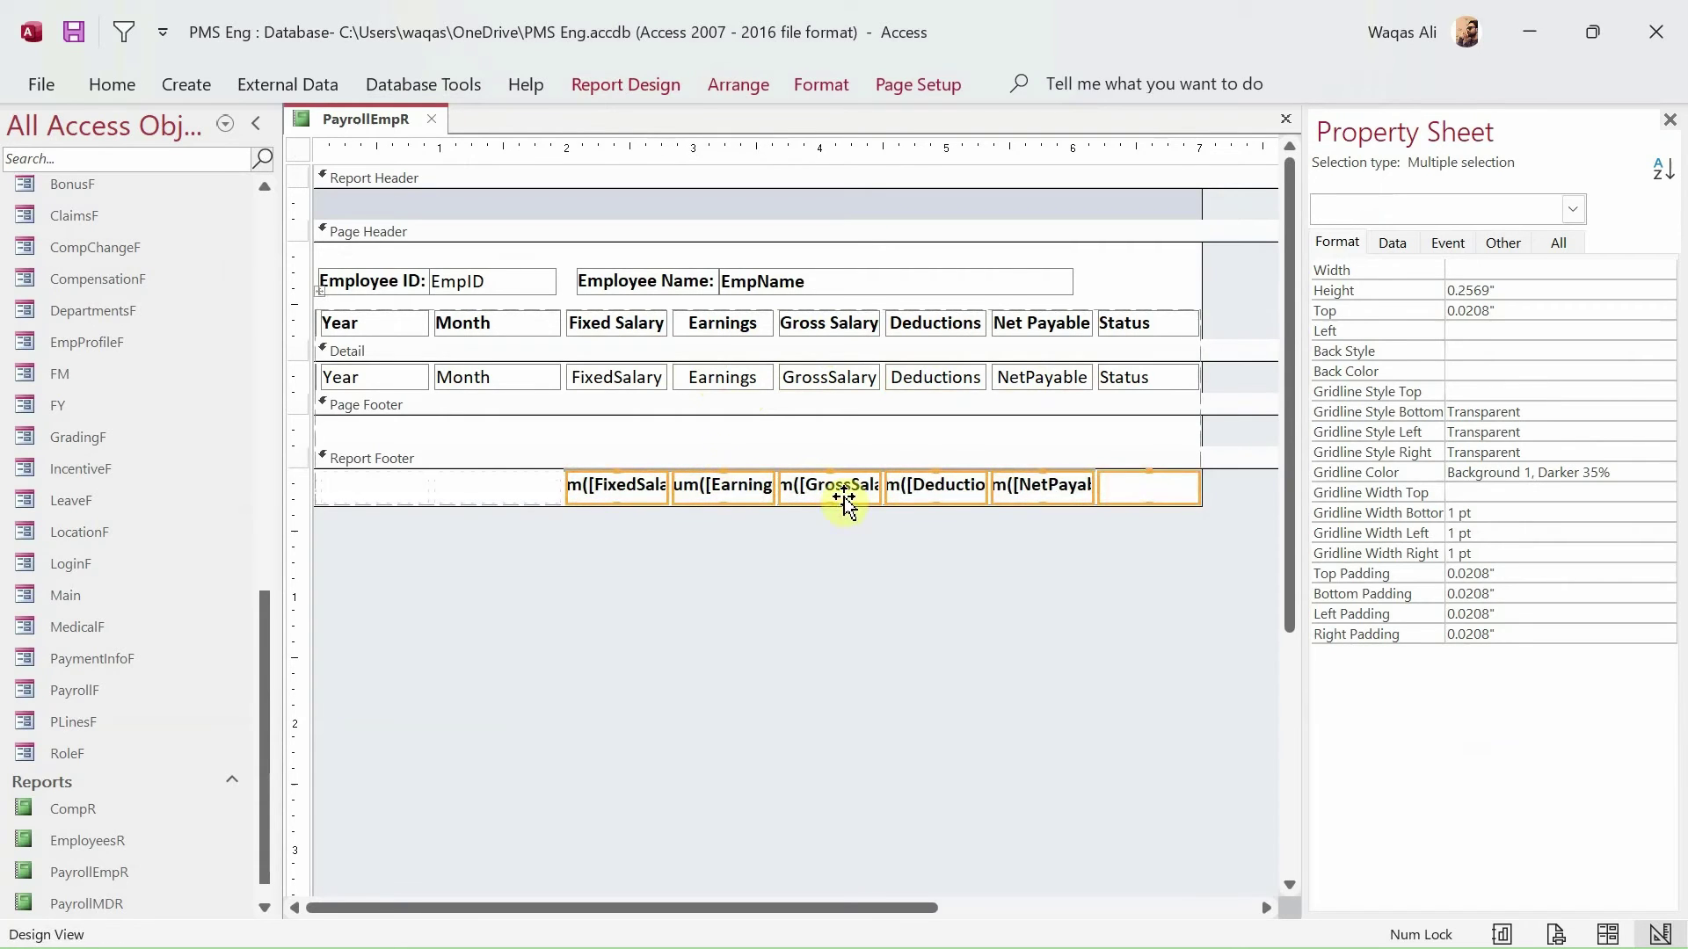
click(684, 554)
drag(651, 451, 653, 385)
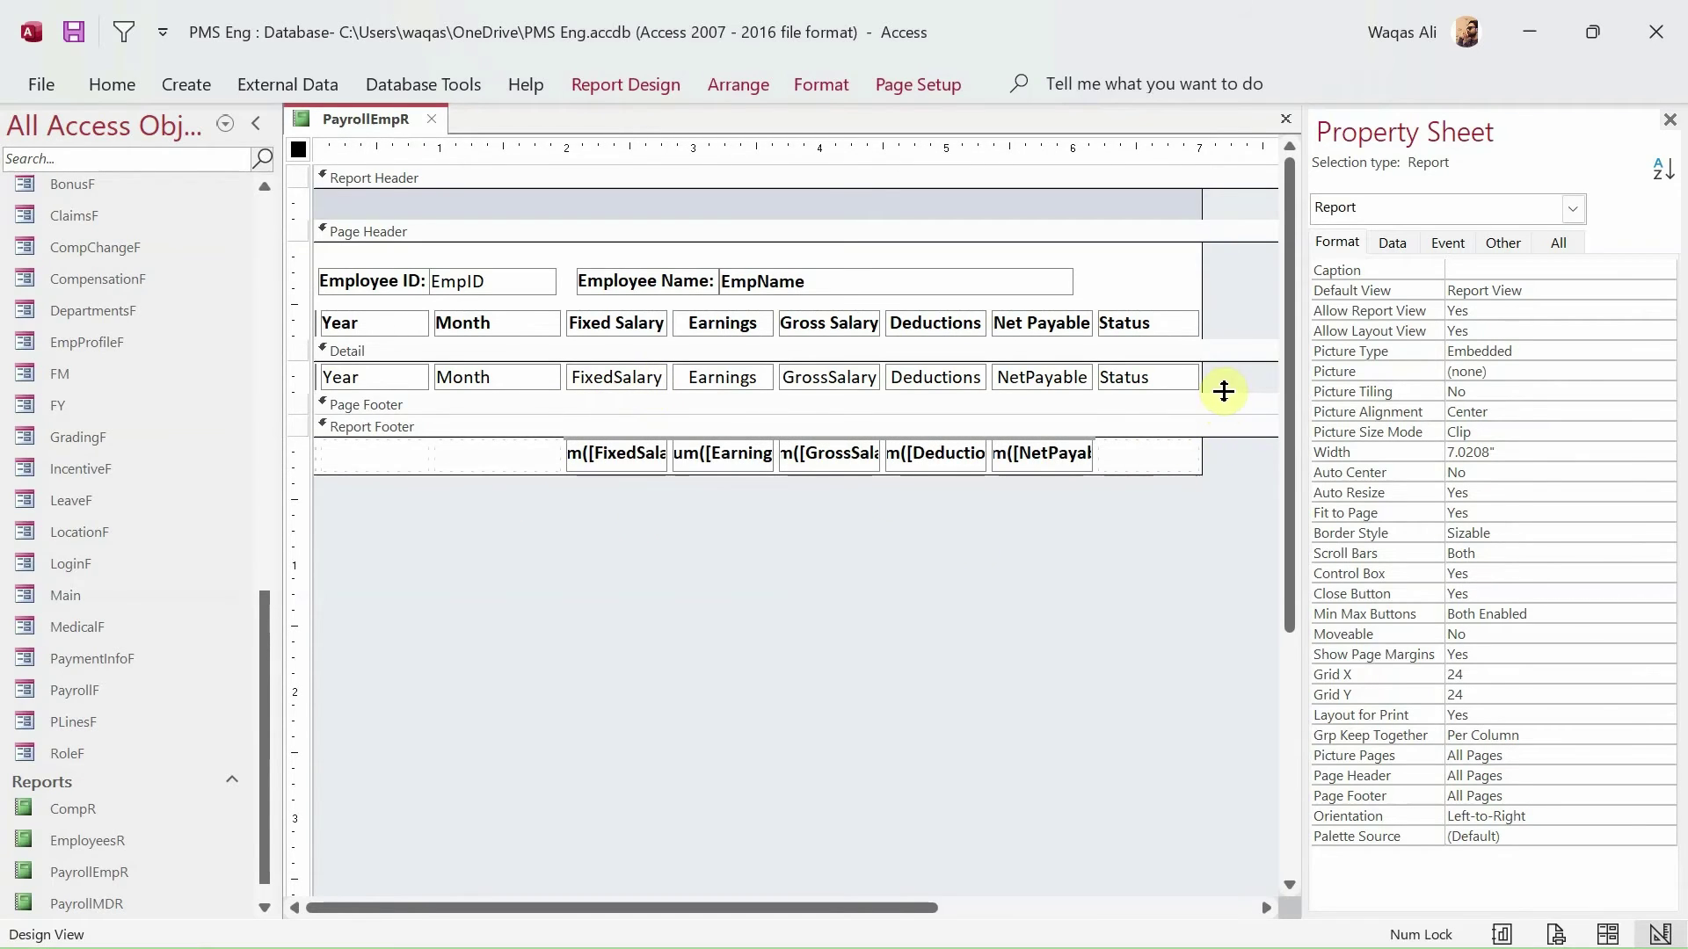
drag(1222, 393, 1222, 409)
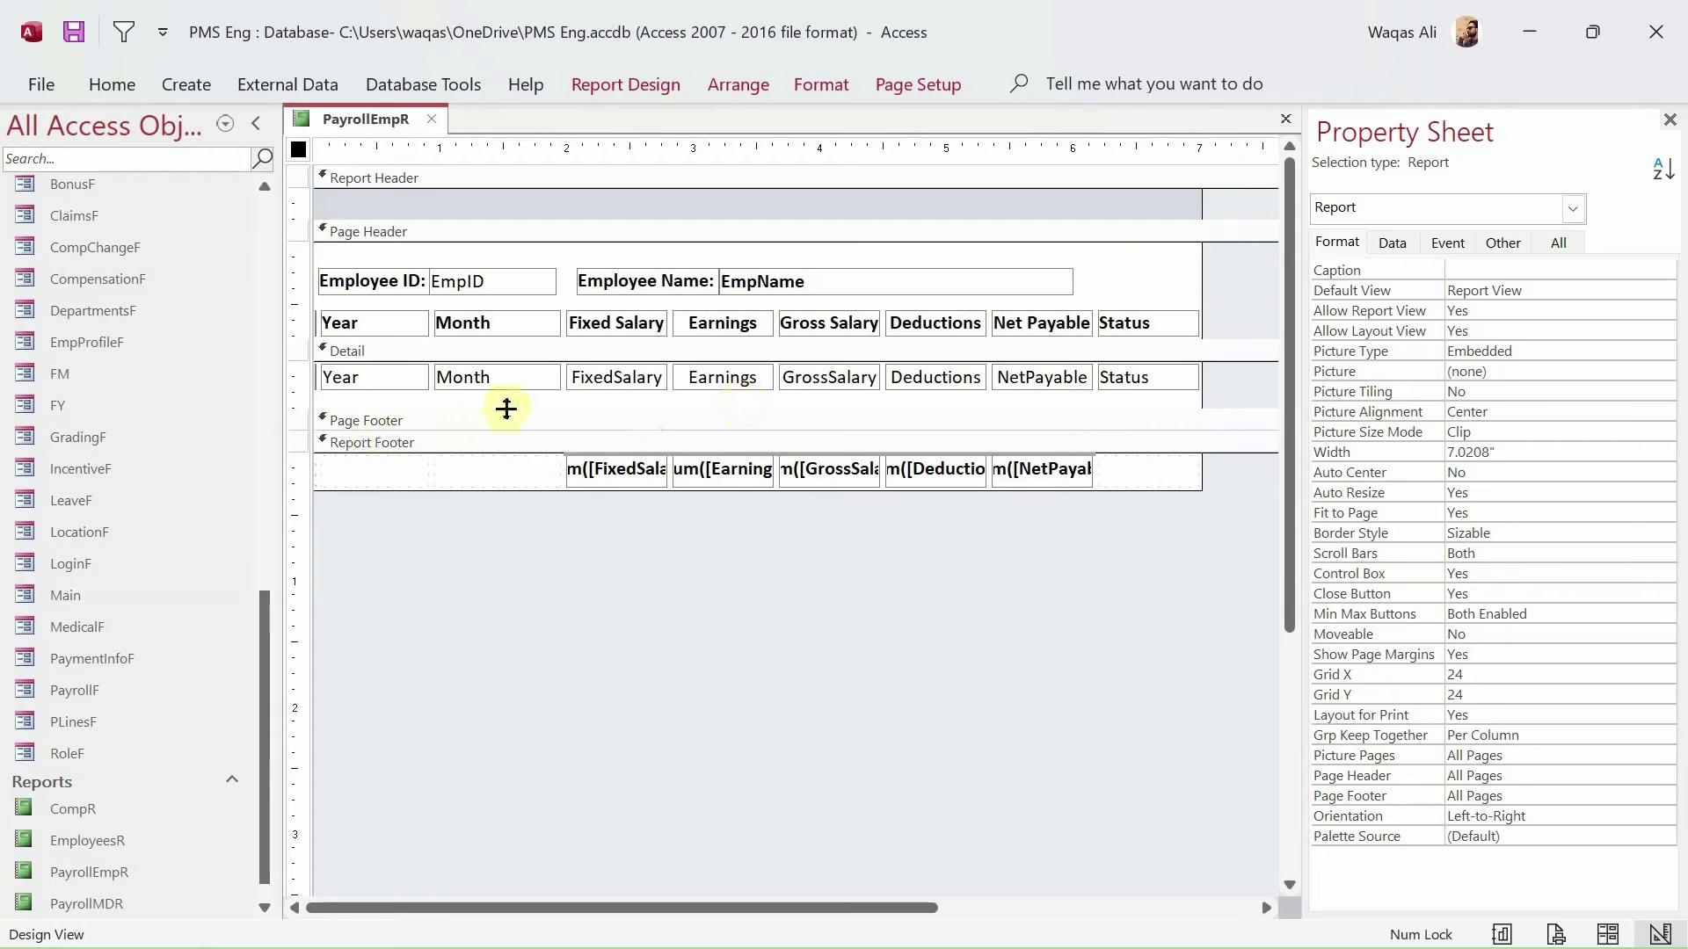
- Draw a horizontal line about 6.96 inches wide along the bottom of the Detail row
click(641, 81)
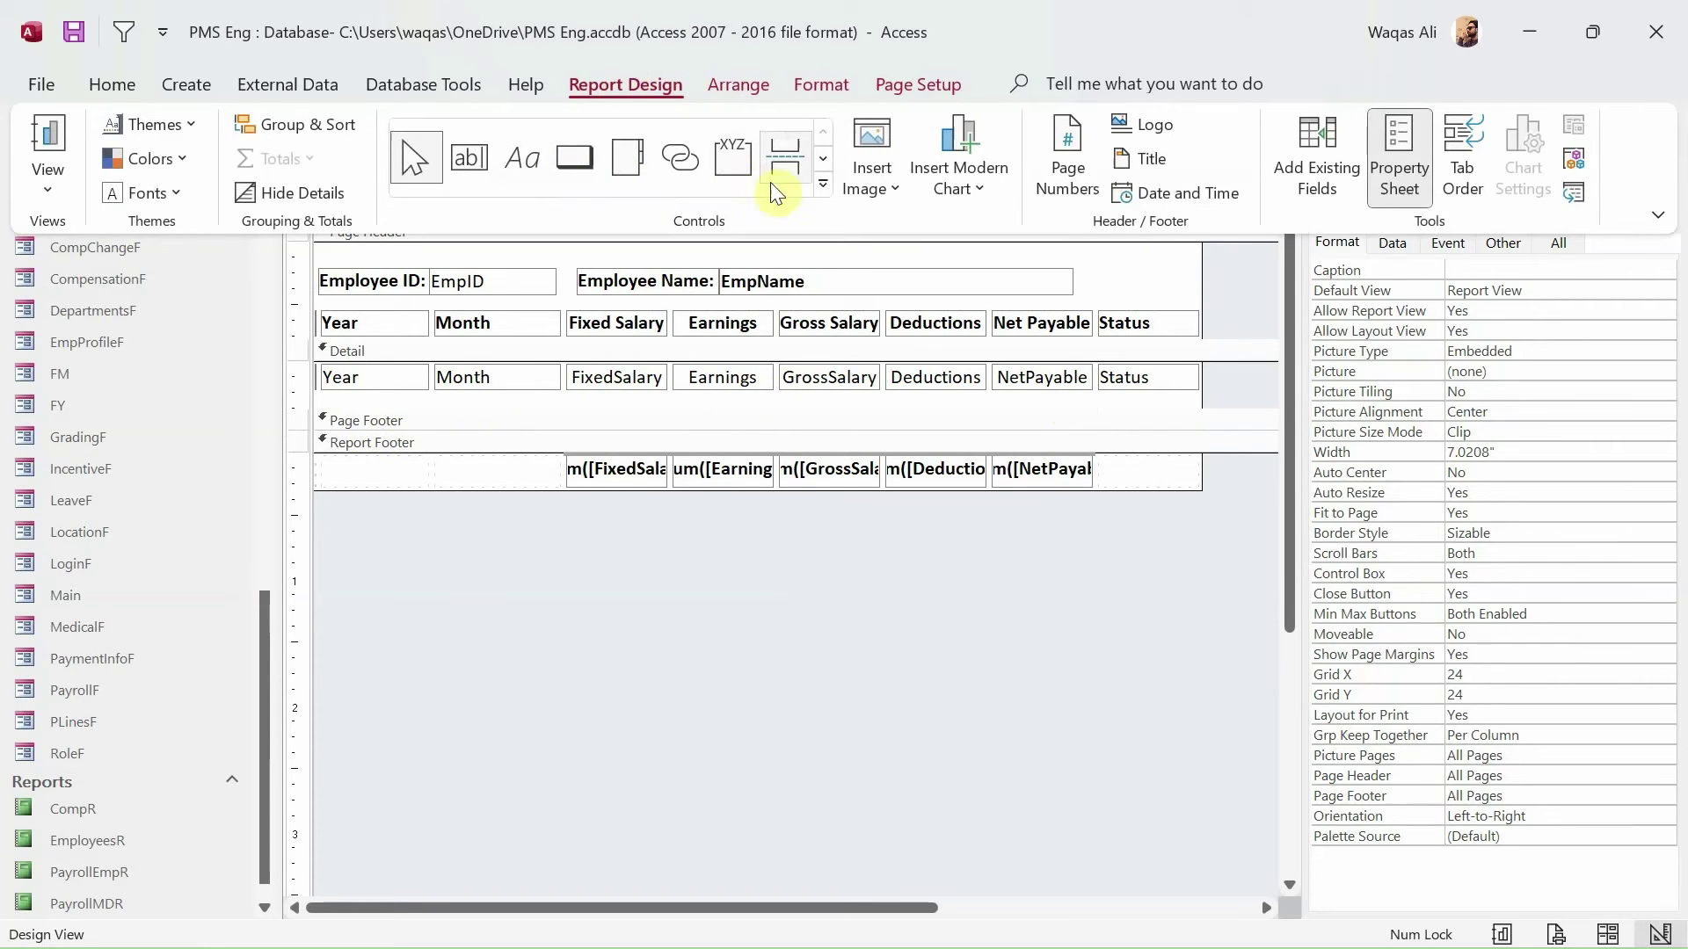
click(817, 162)
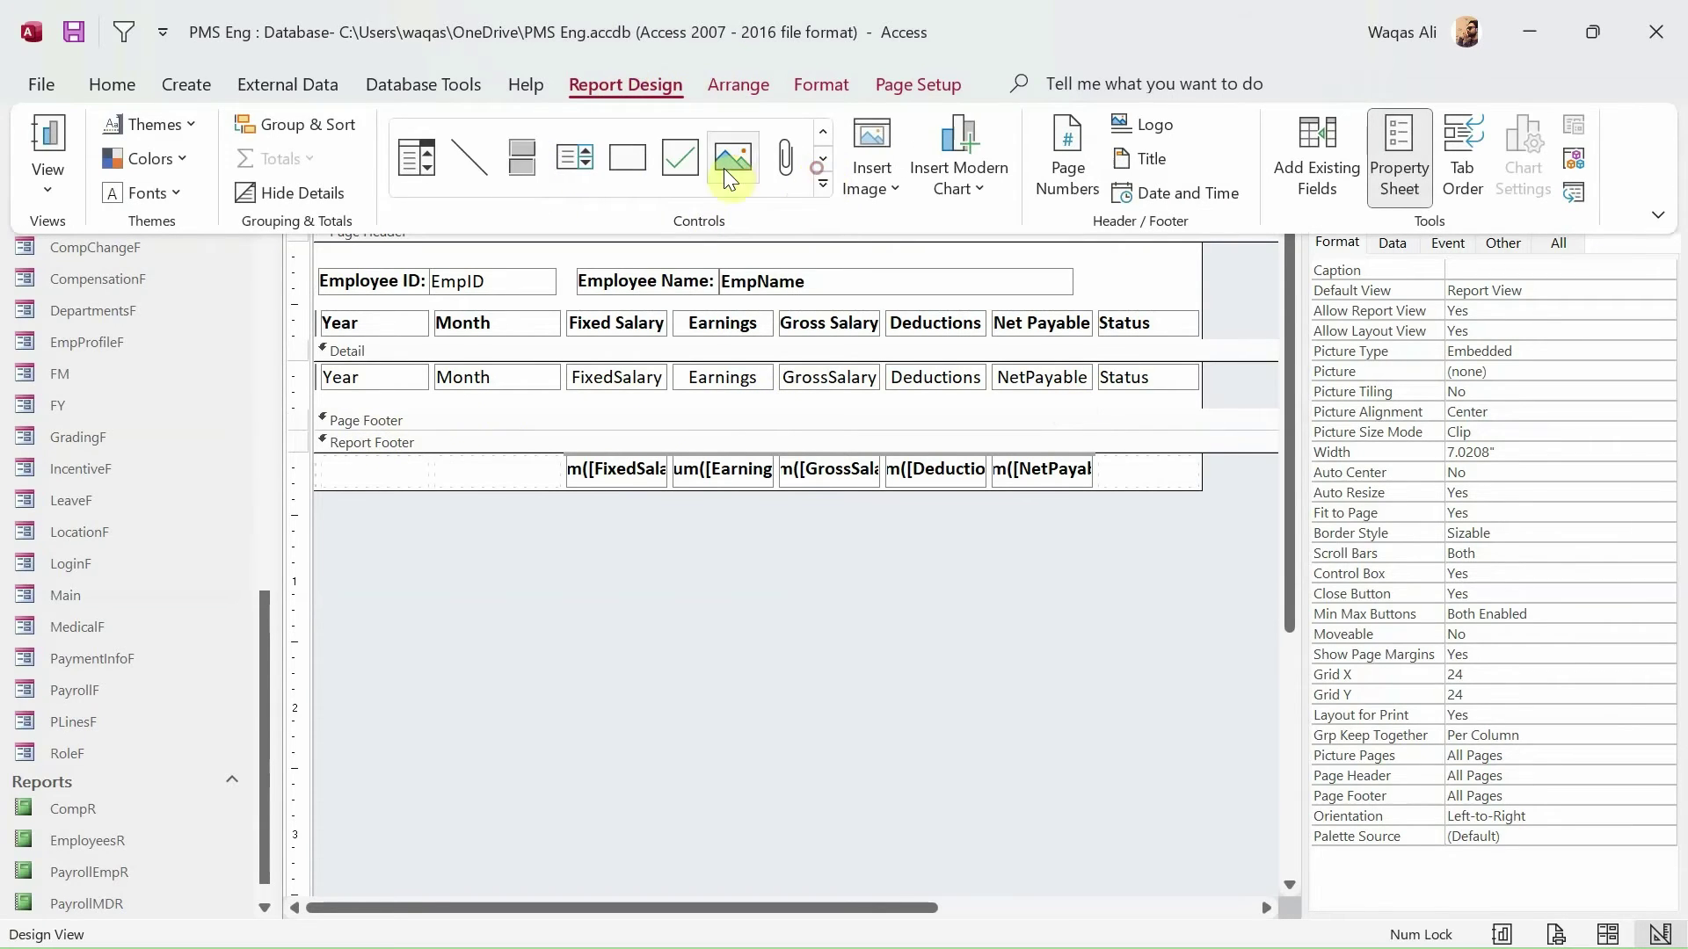
click(471, 159)
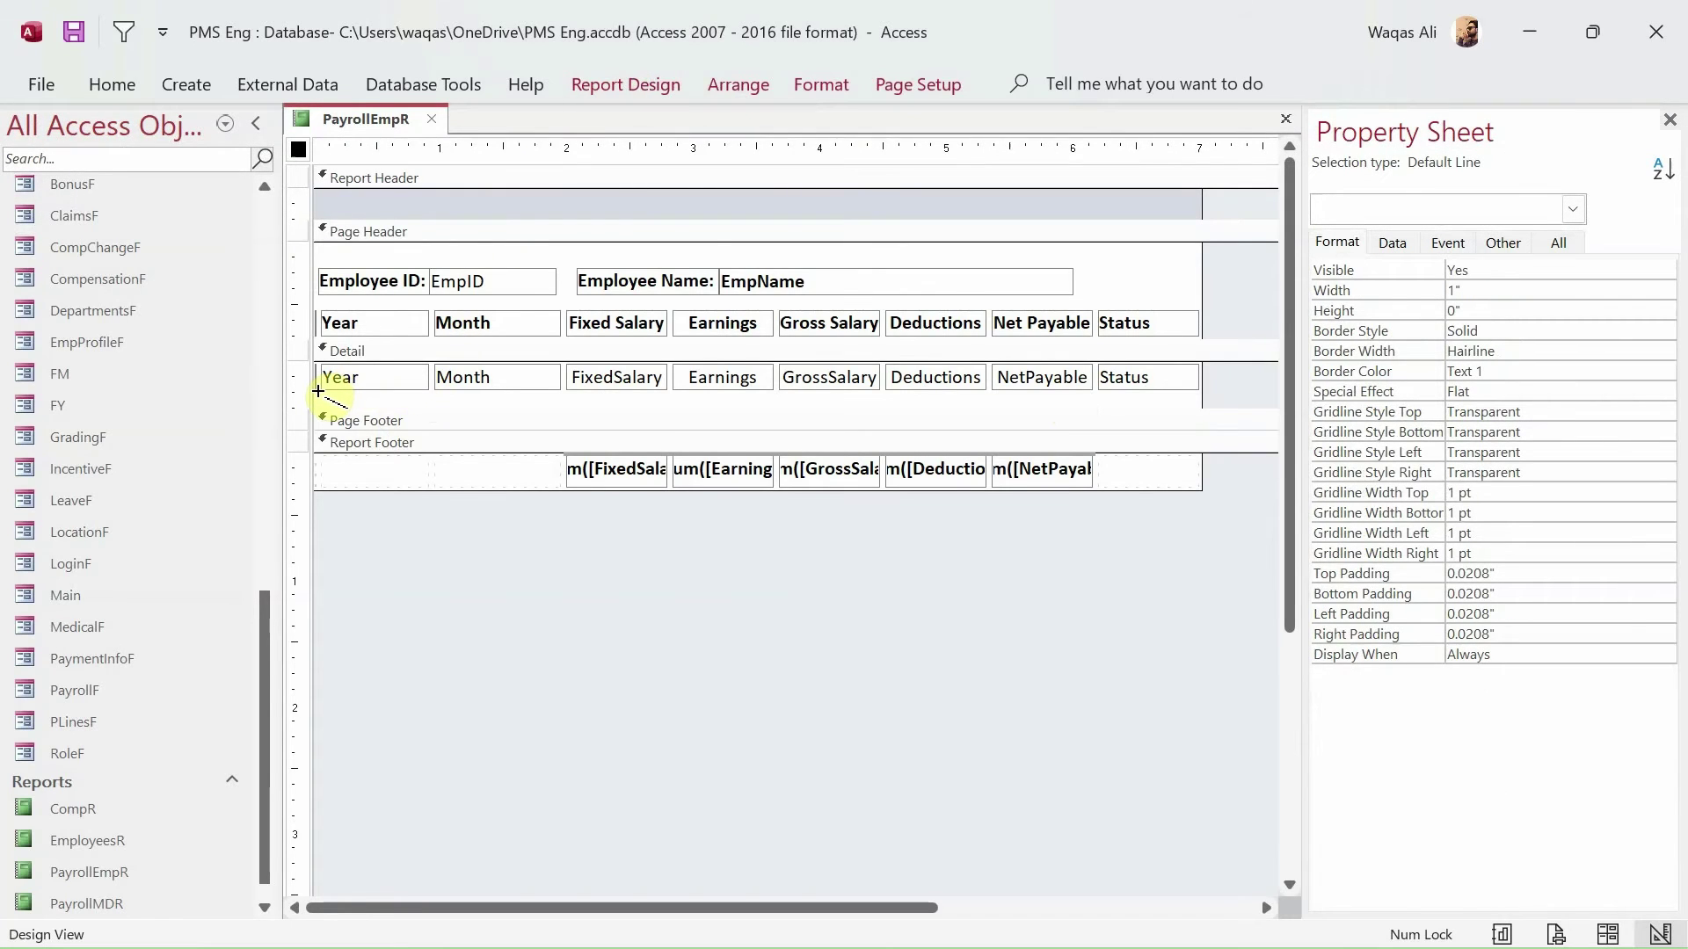
drag(319, 391, 1231, 395)
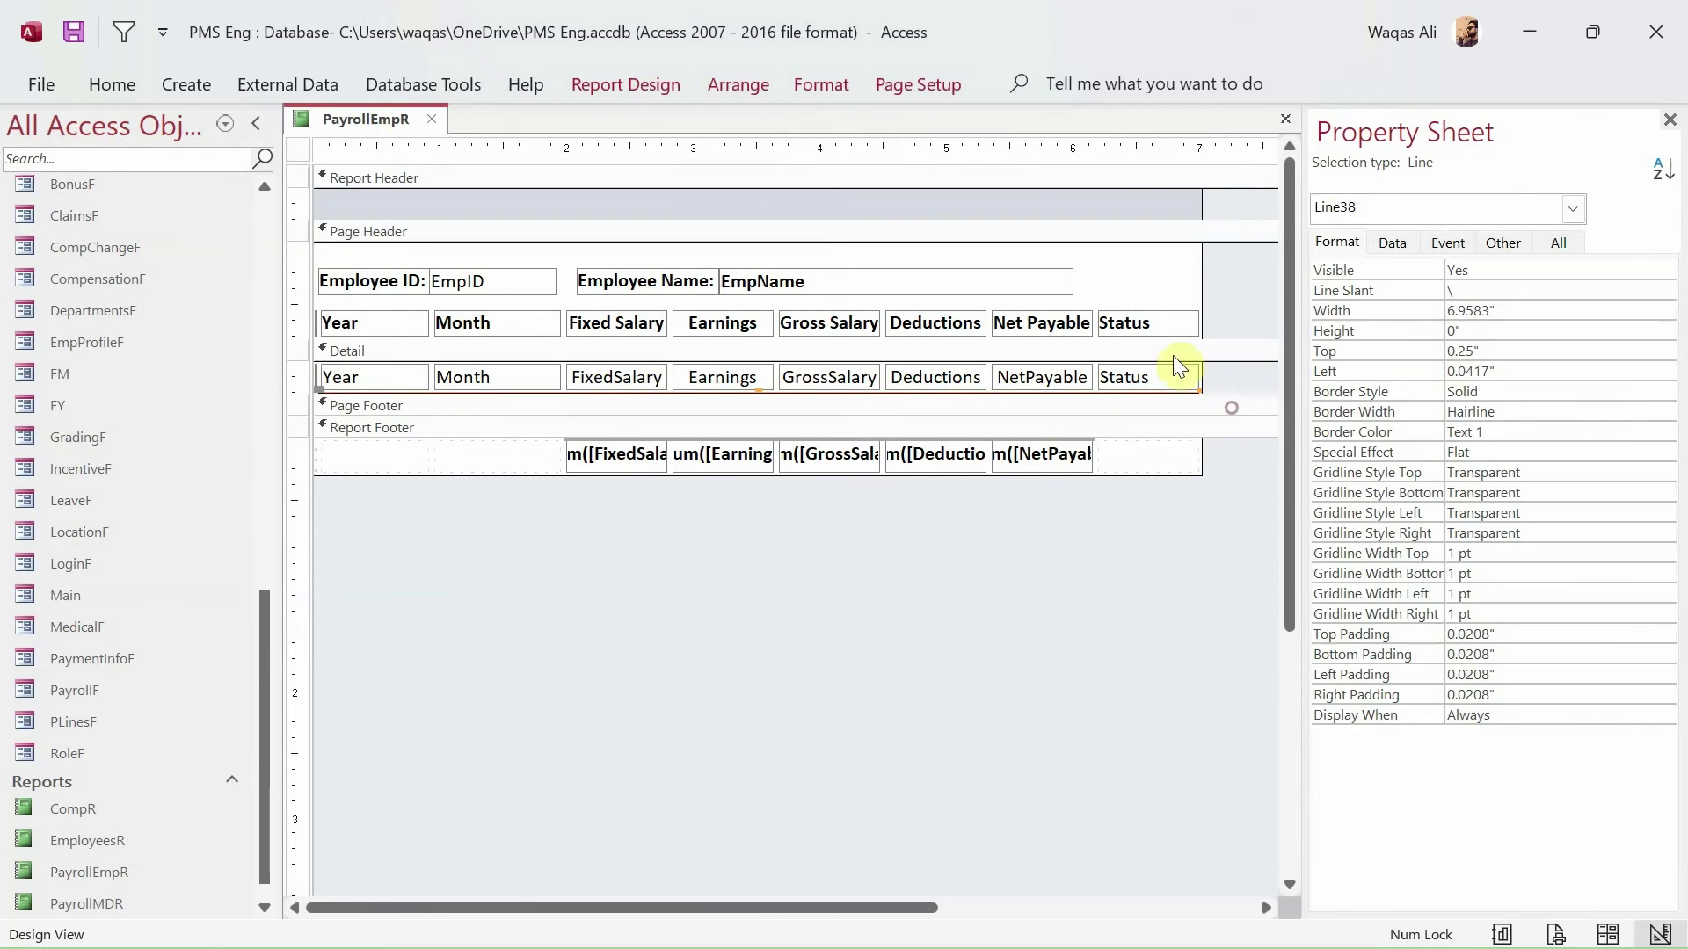
- Make PayrollEmpR's Report Header section taller
click(792, 552)
click(543, 214)
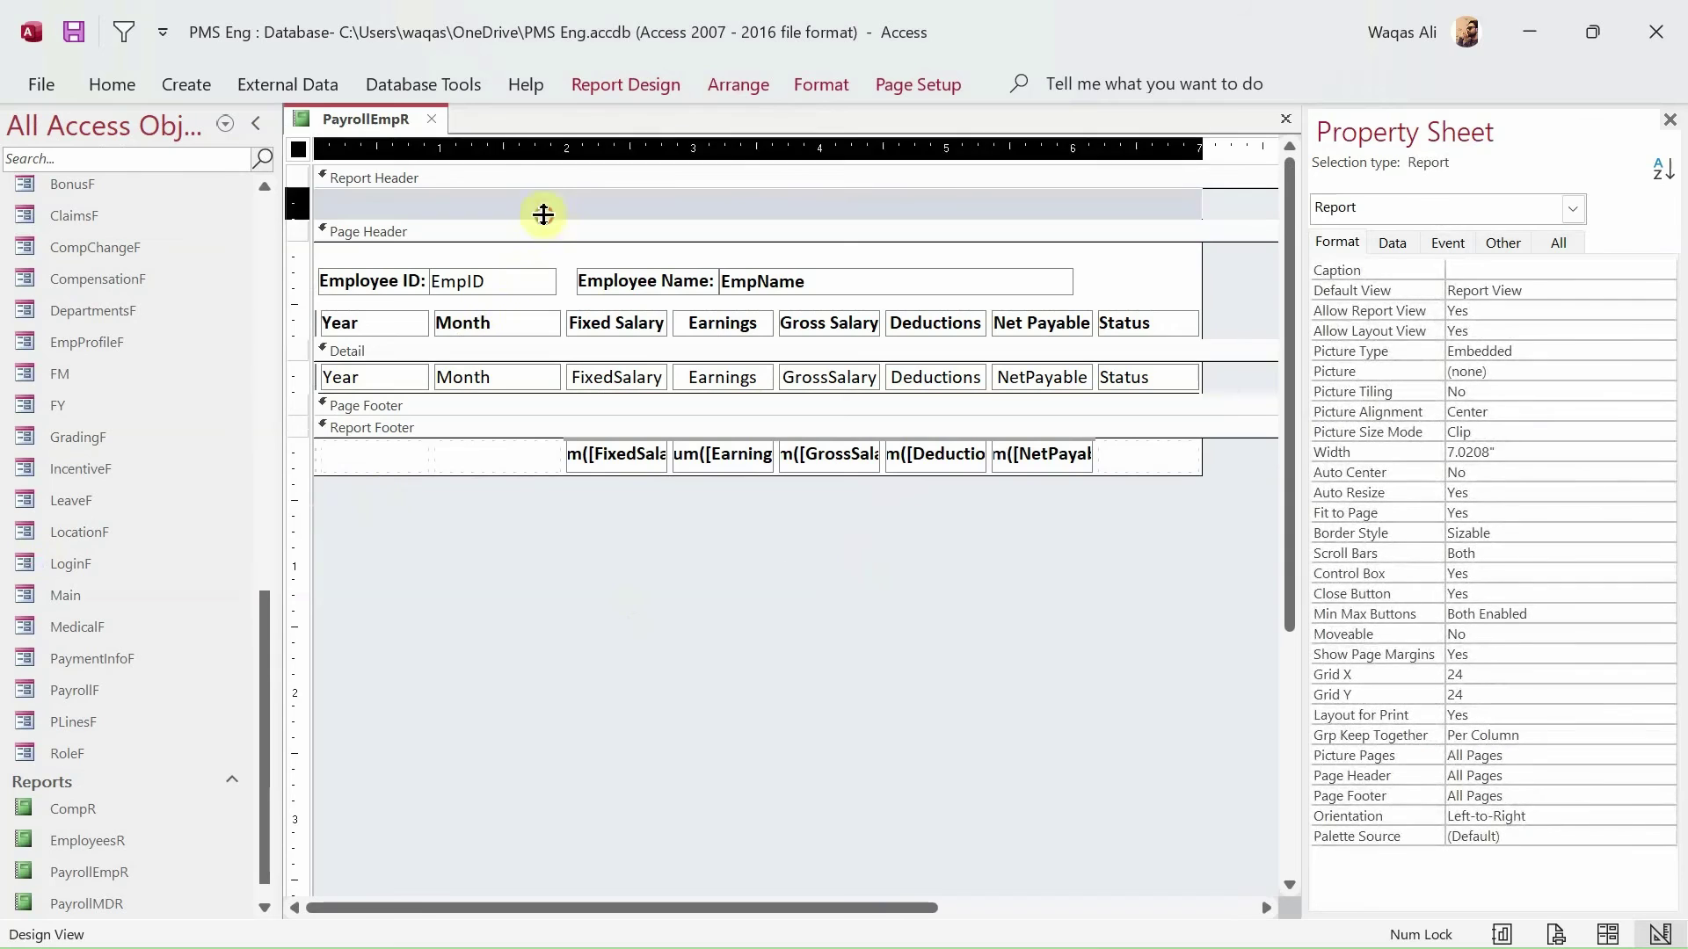
drag(543, 215, 545, 237)
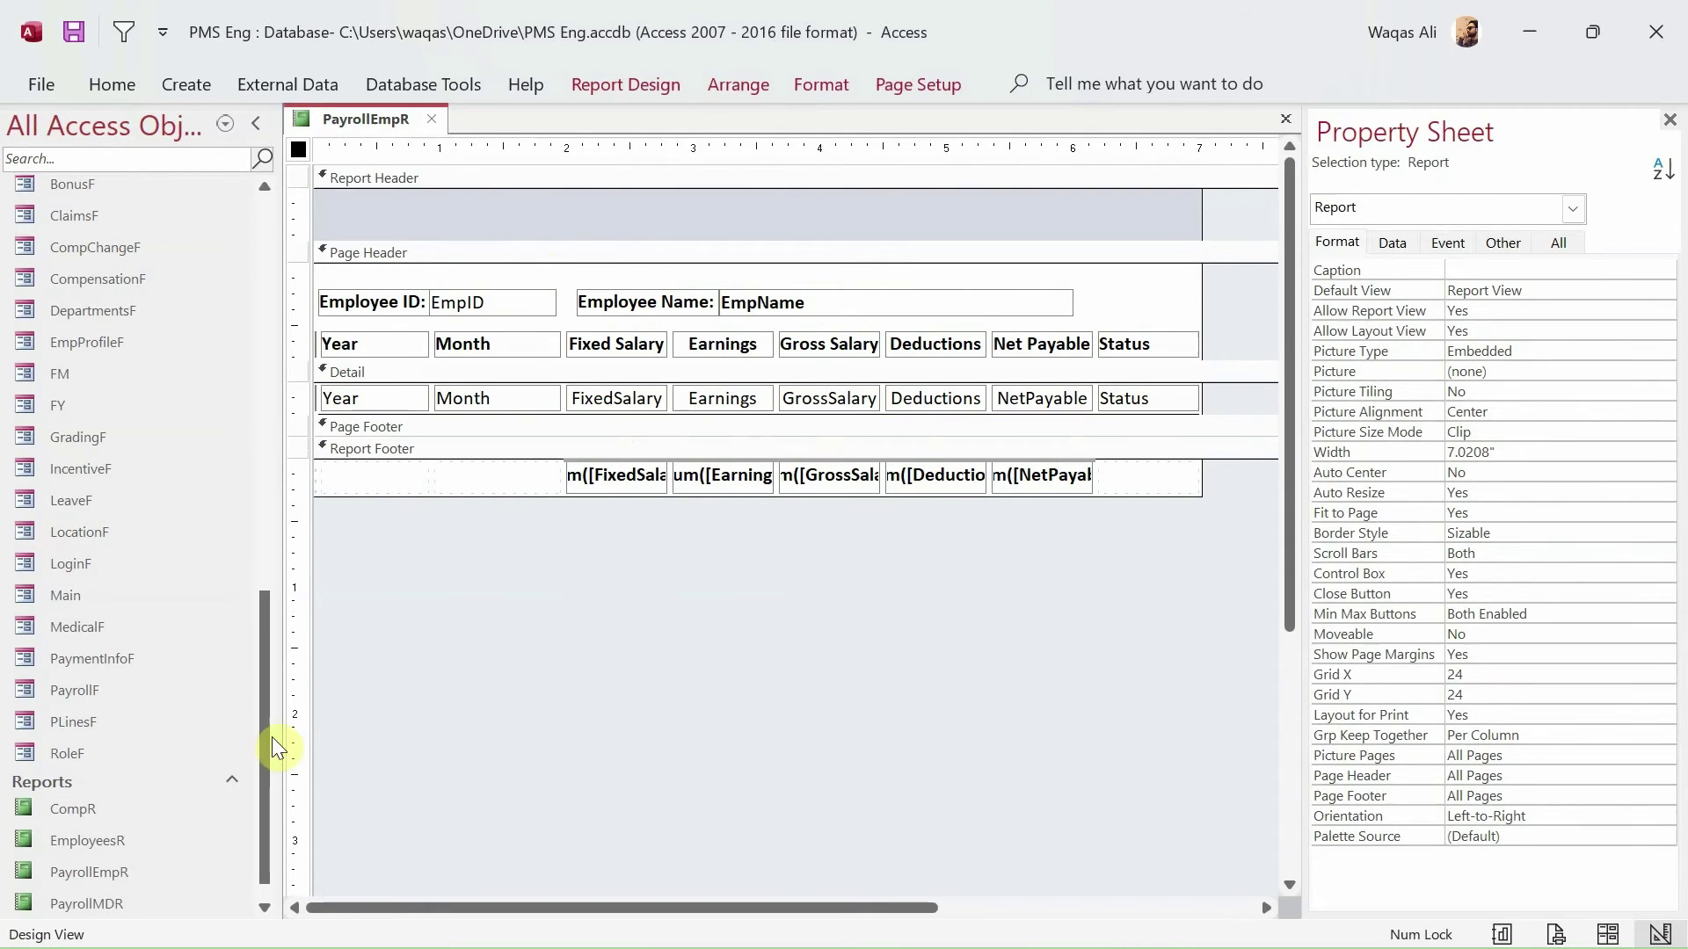
- Copy PayrollMDR's two title labels and paste them into PayrollEmpR's Report Header
scroll(133, 782, down, 1)
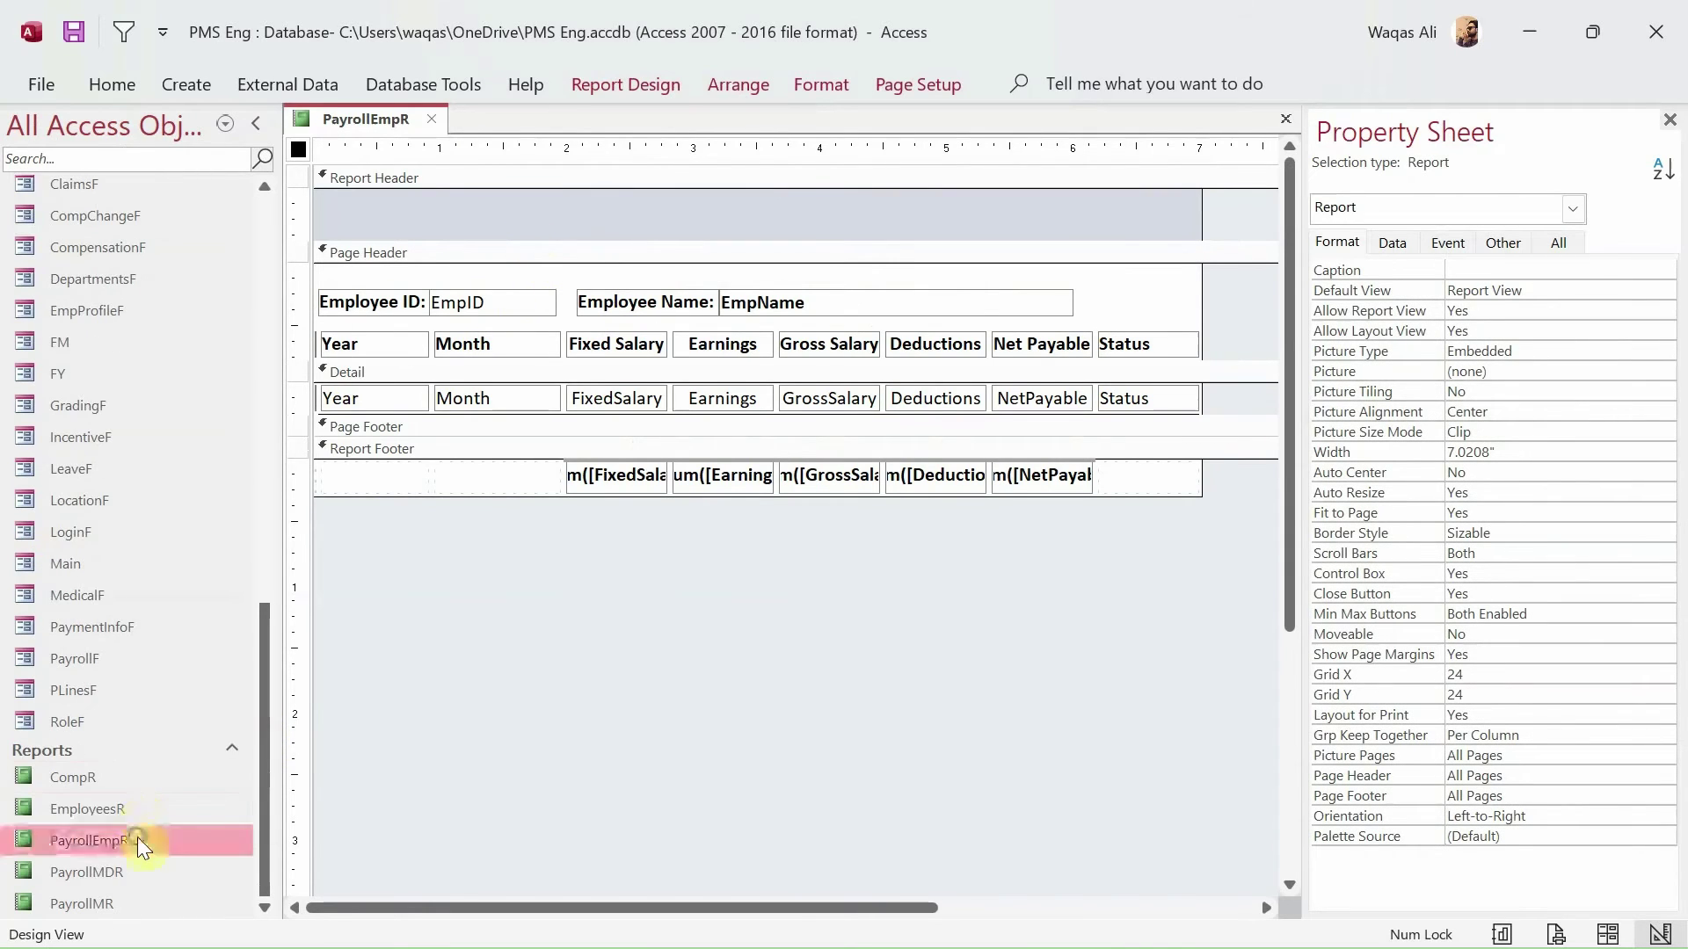
right_click(137, 837)
right_click(118, 884)
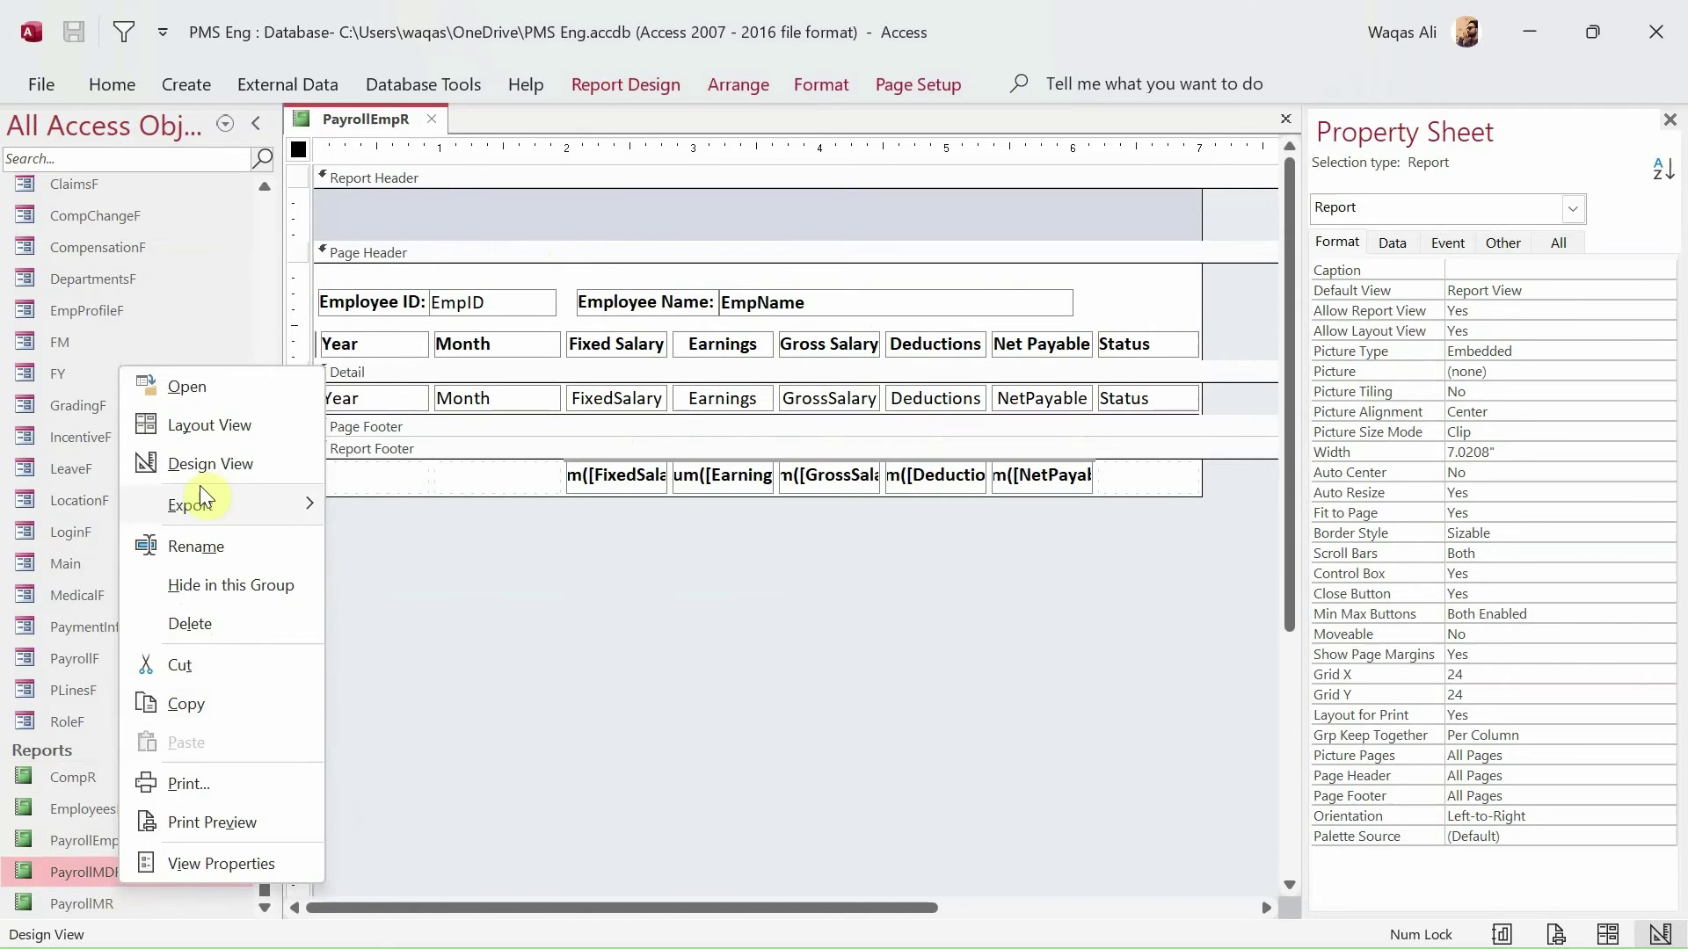
click(214, 462)
drag(1125, 235, 573, 185)
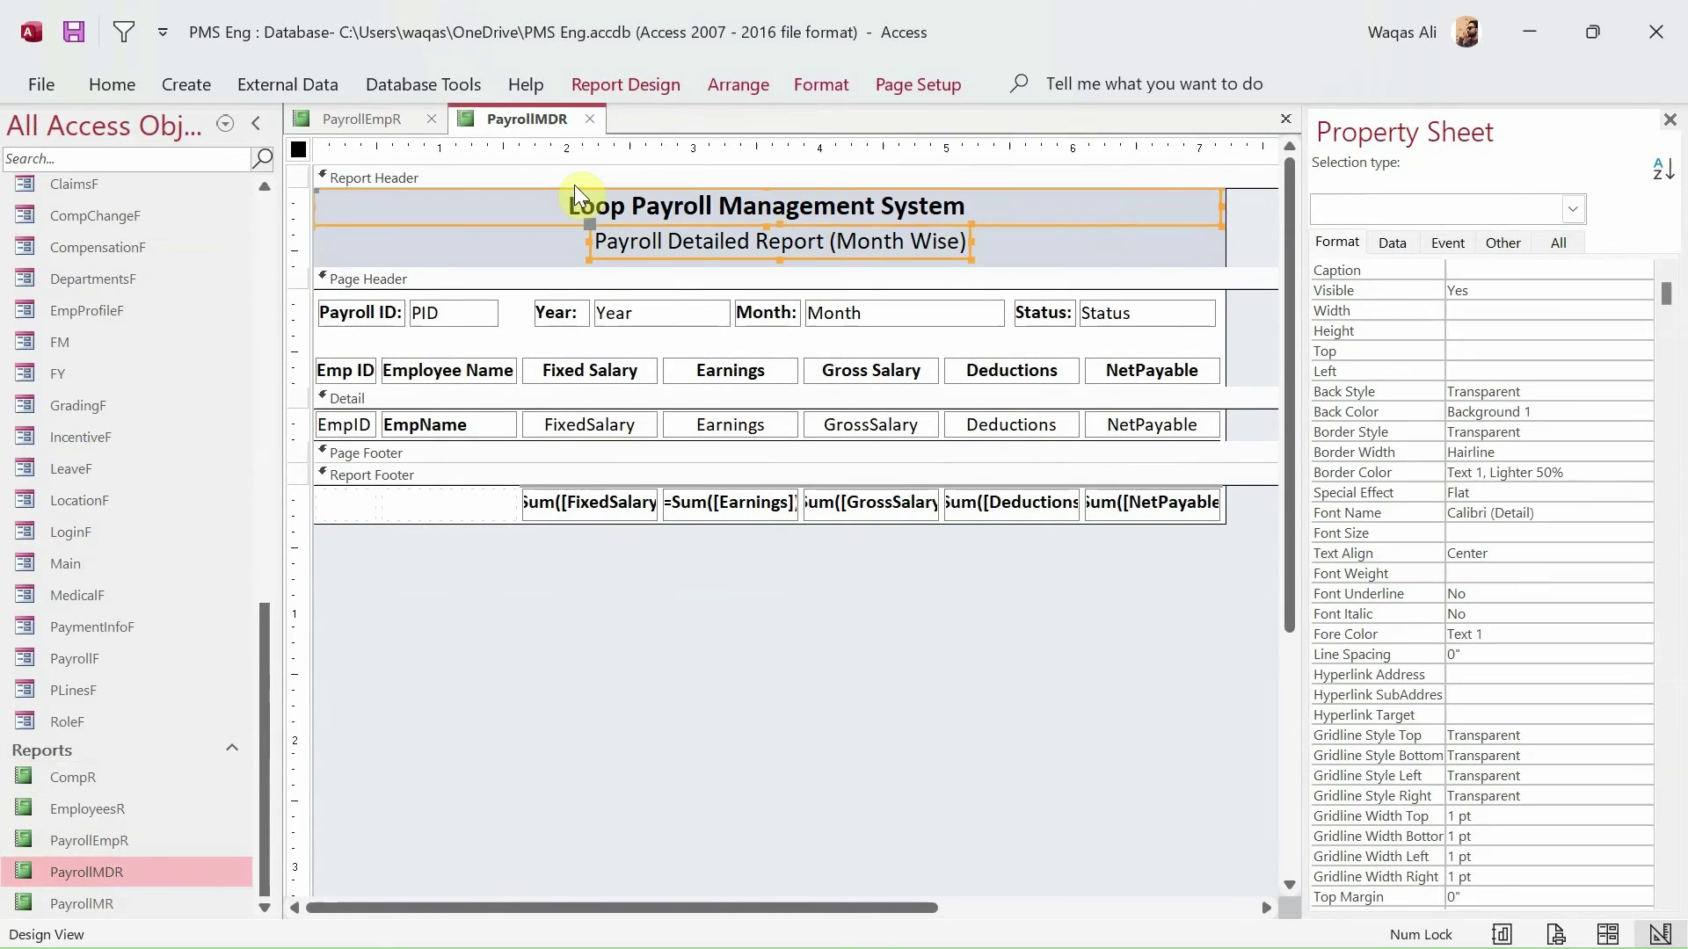
click(360, 123)
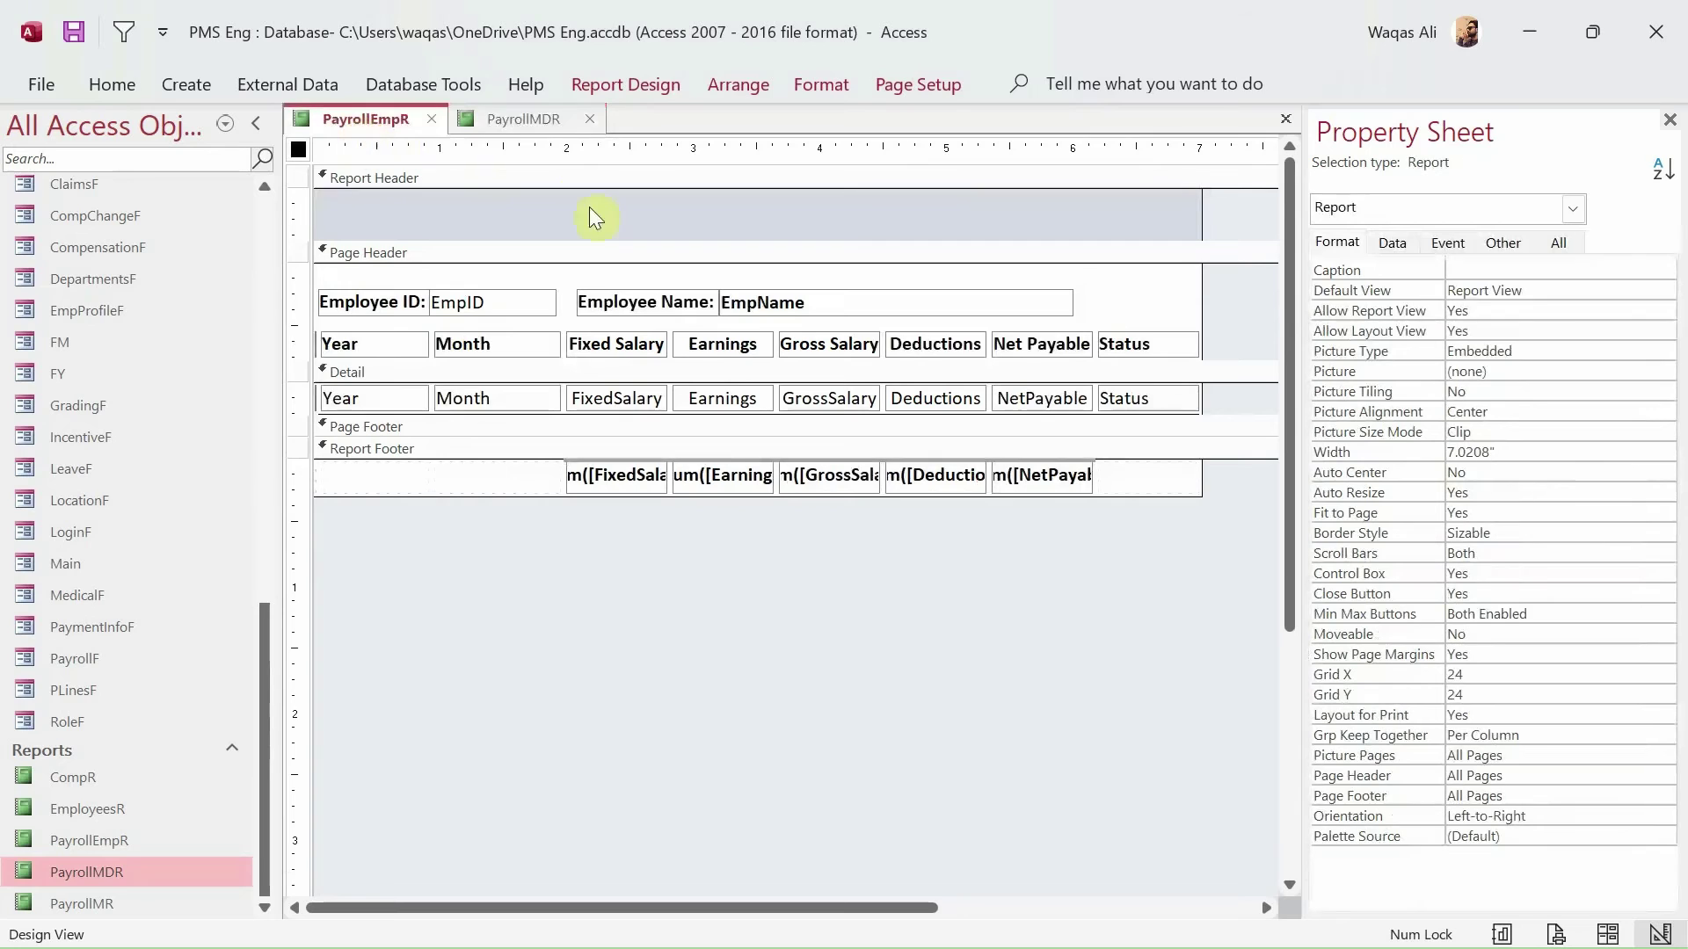
key(ctrl+v)
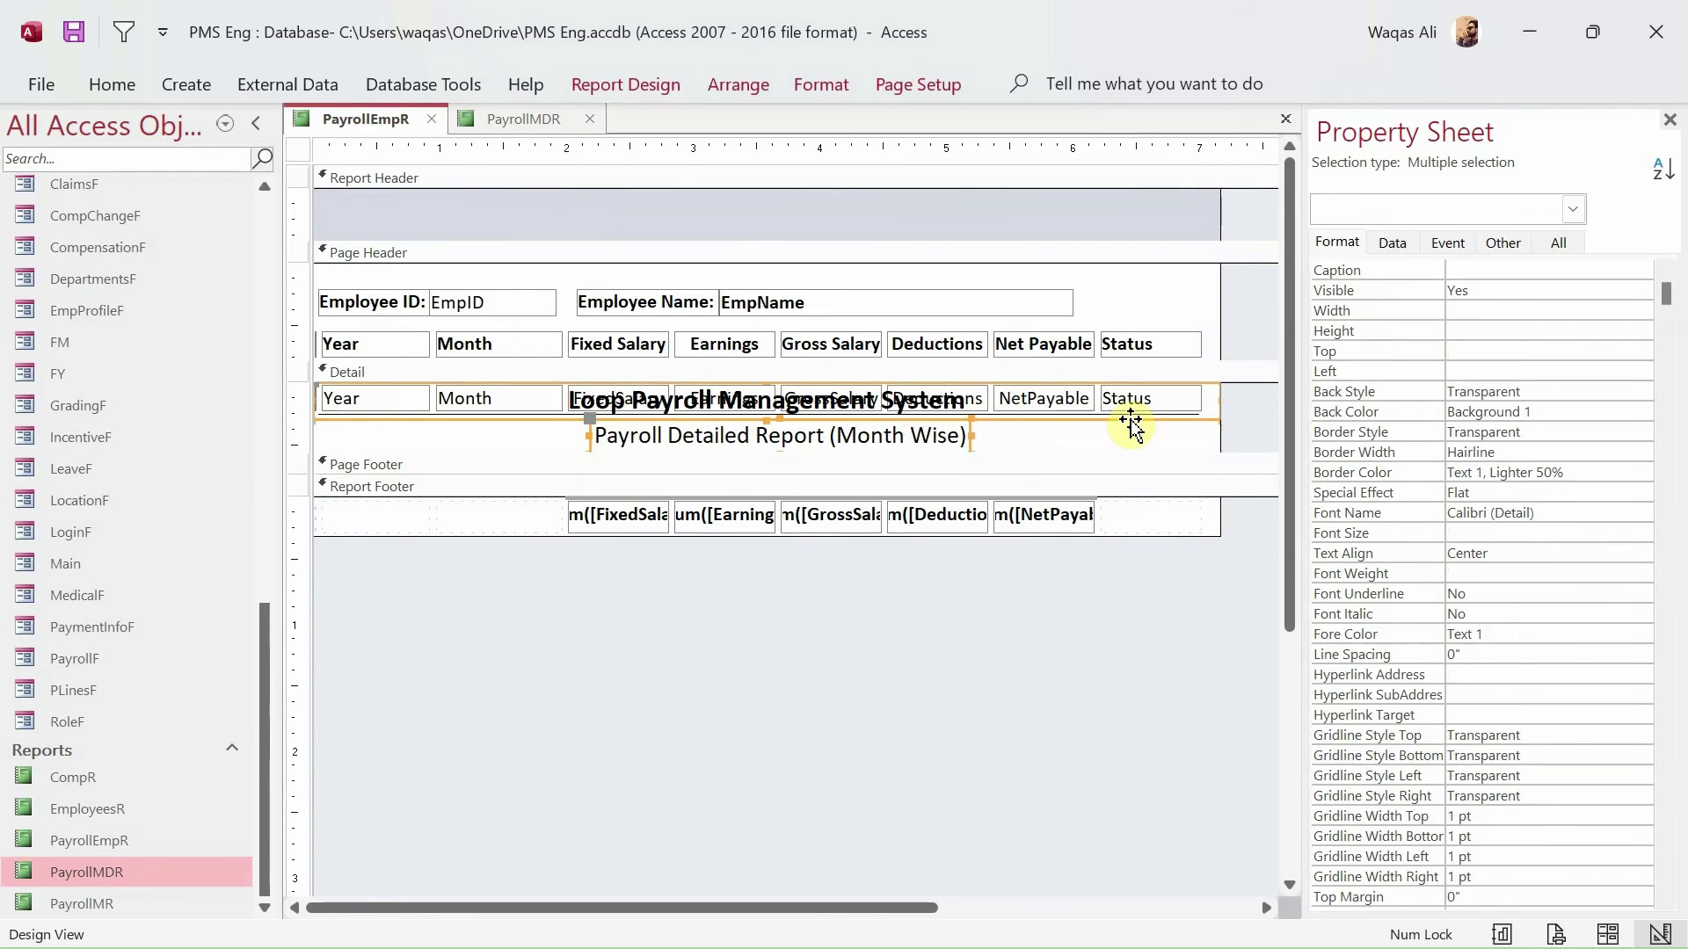
key(ctrl+z)
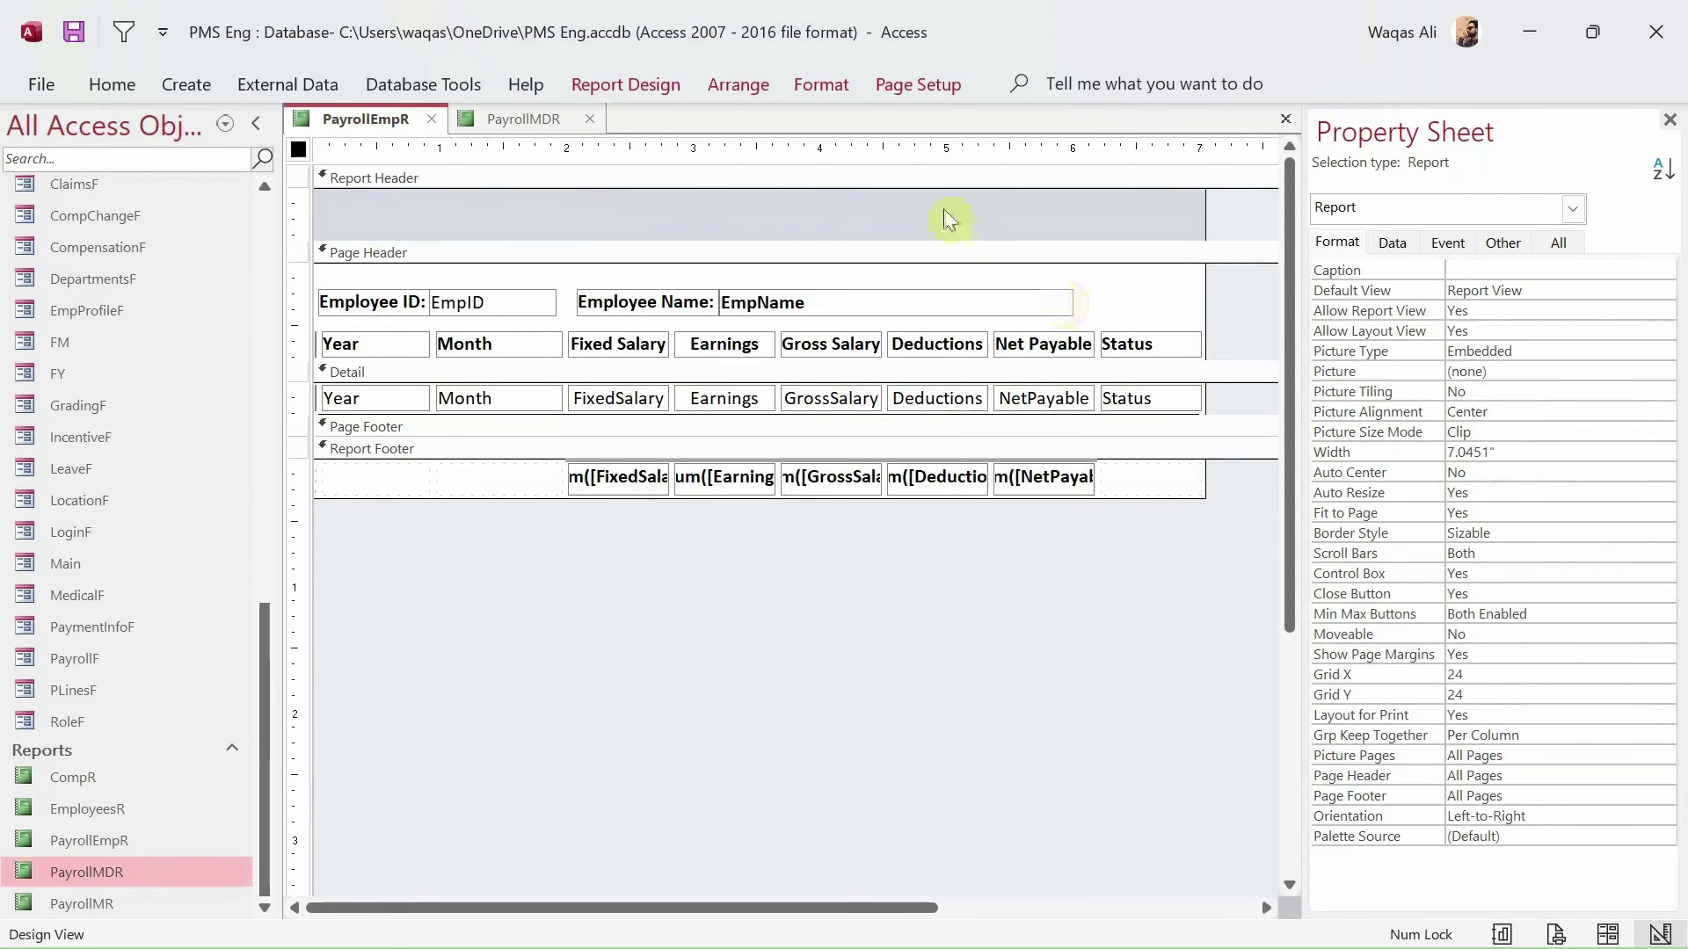
click(943, 208)
- Paste the title labels into the report header and resize the main title to the report width
key(ctrl+v)
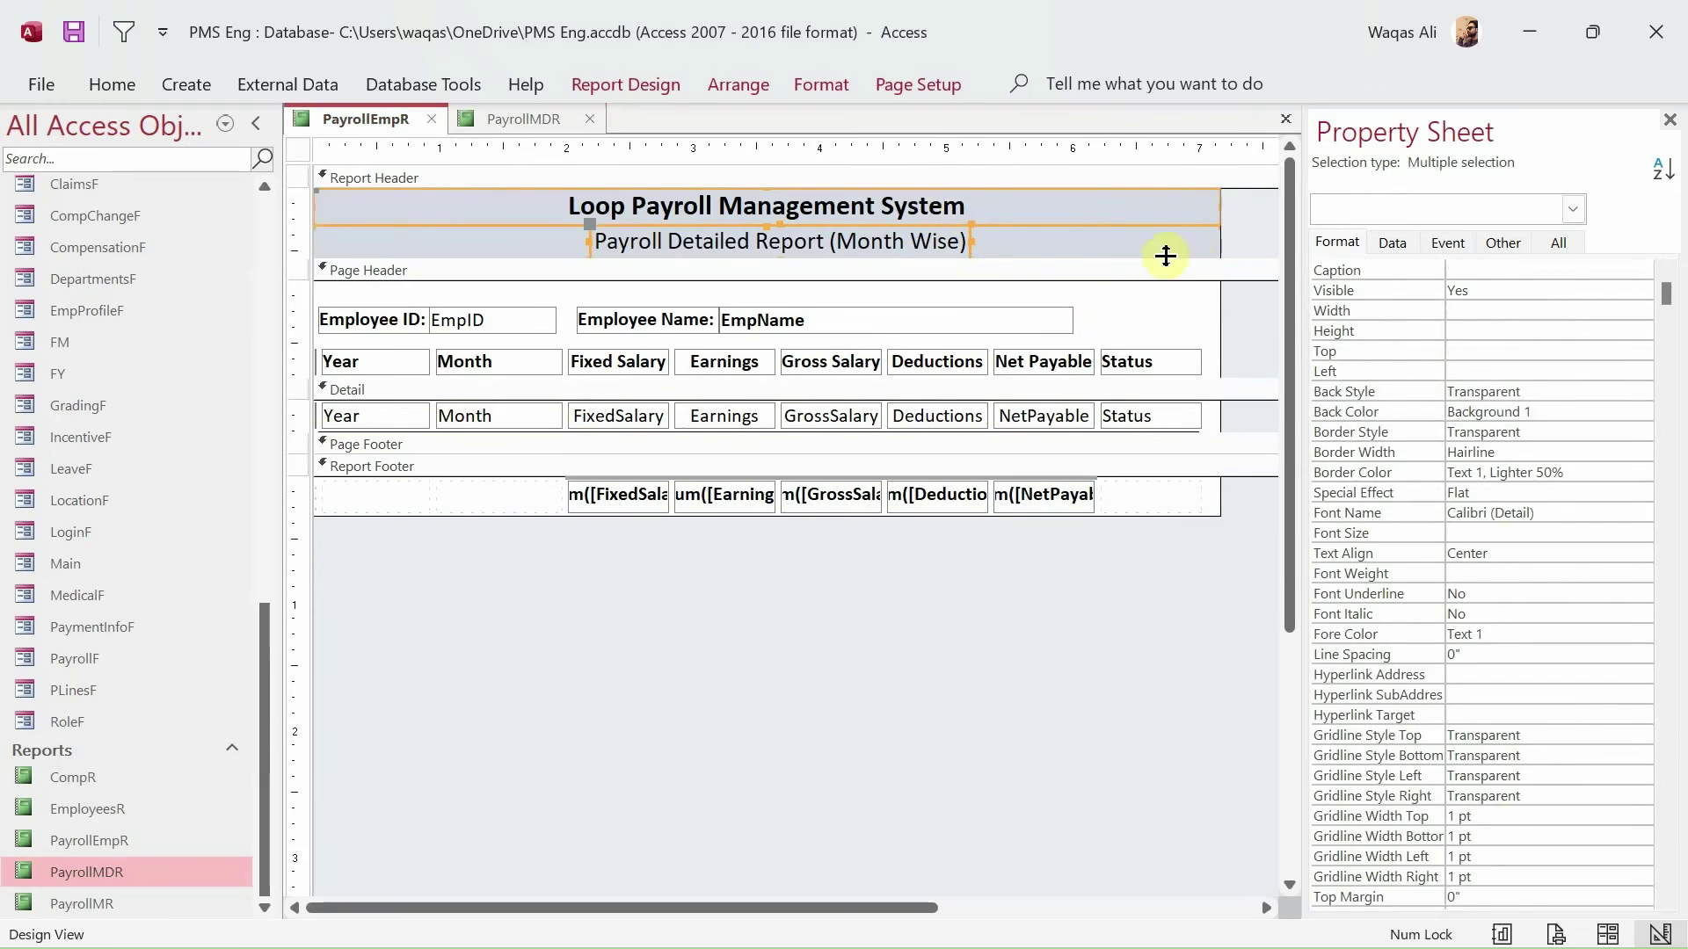
click(1189, 244)
click(1218, 207)
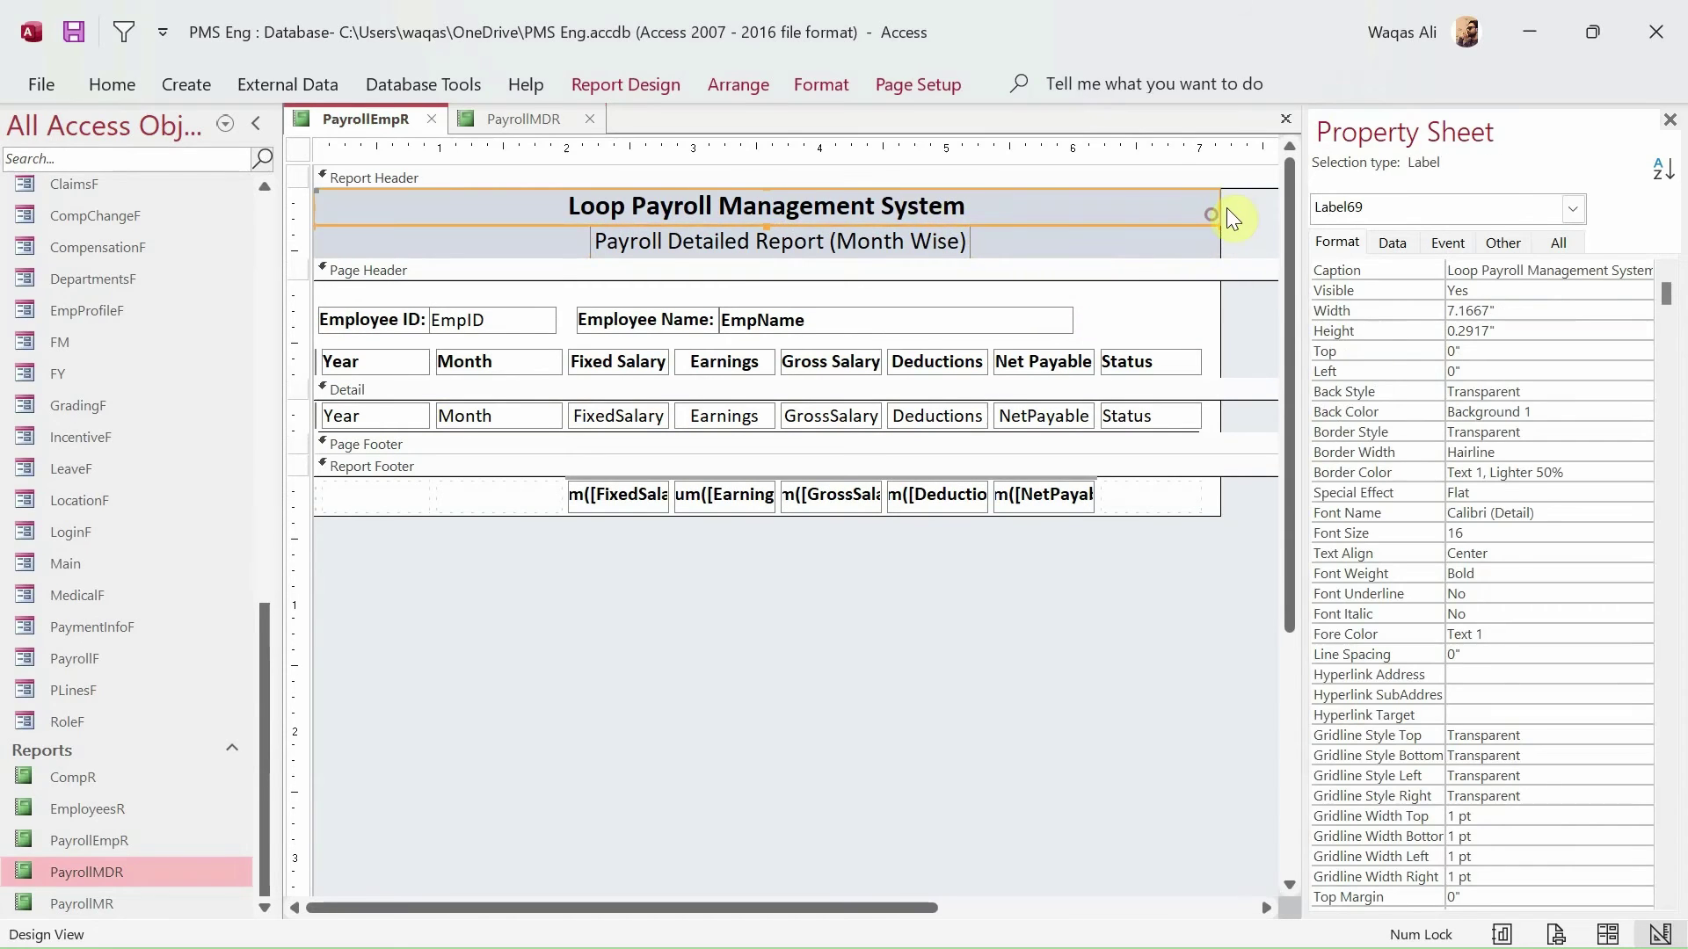
mouse_move(1220, 208)
mouse_down()
mouse_move(1196, 209)
mouse_move(1199, 224)
mouse_up()
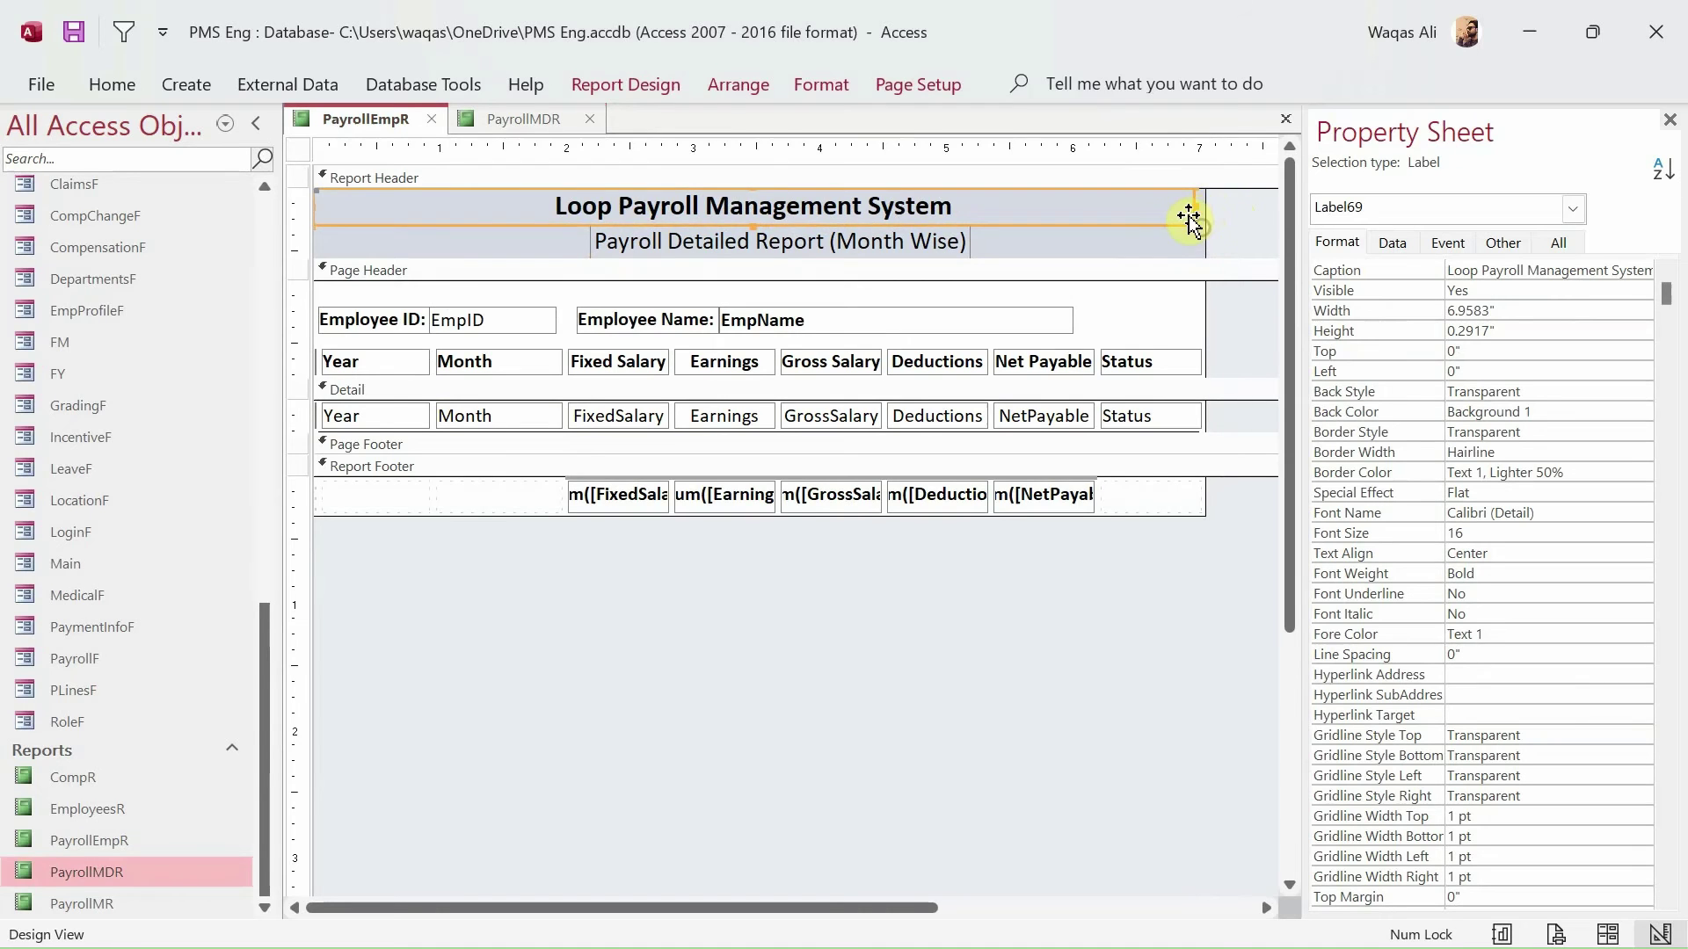
click(1192, 211)
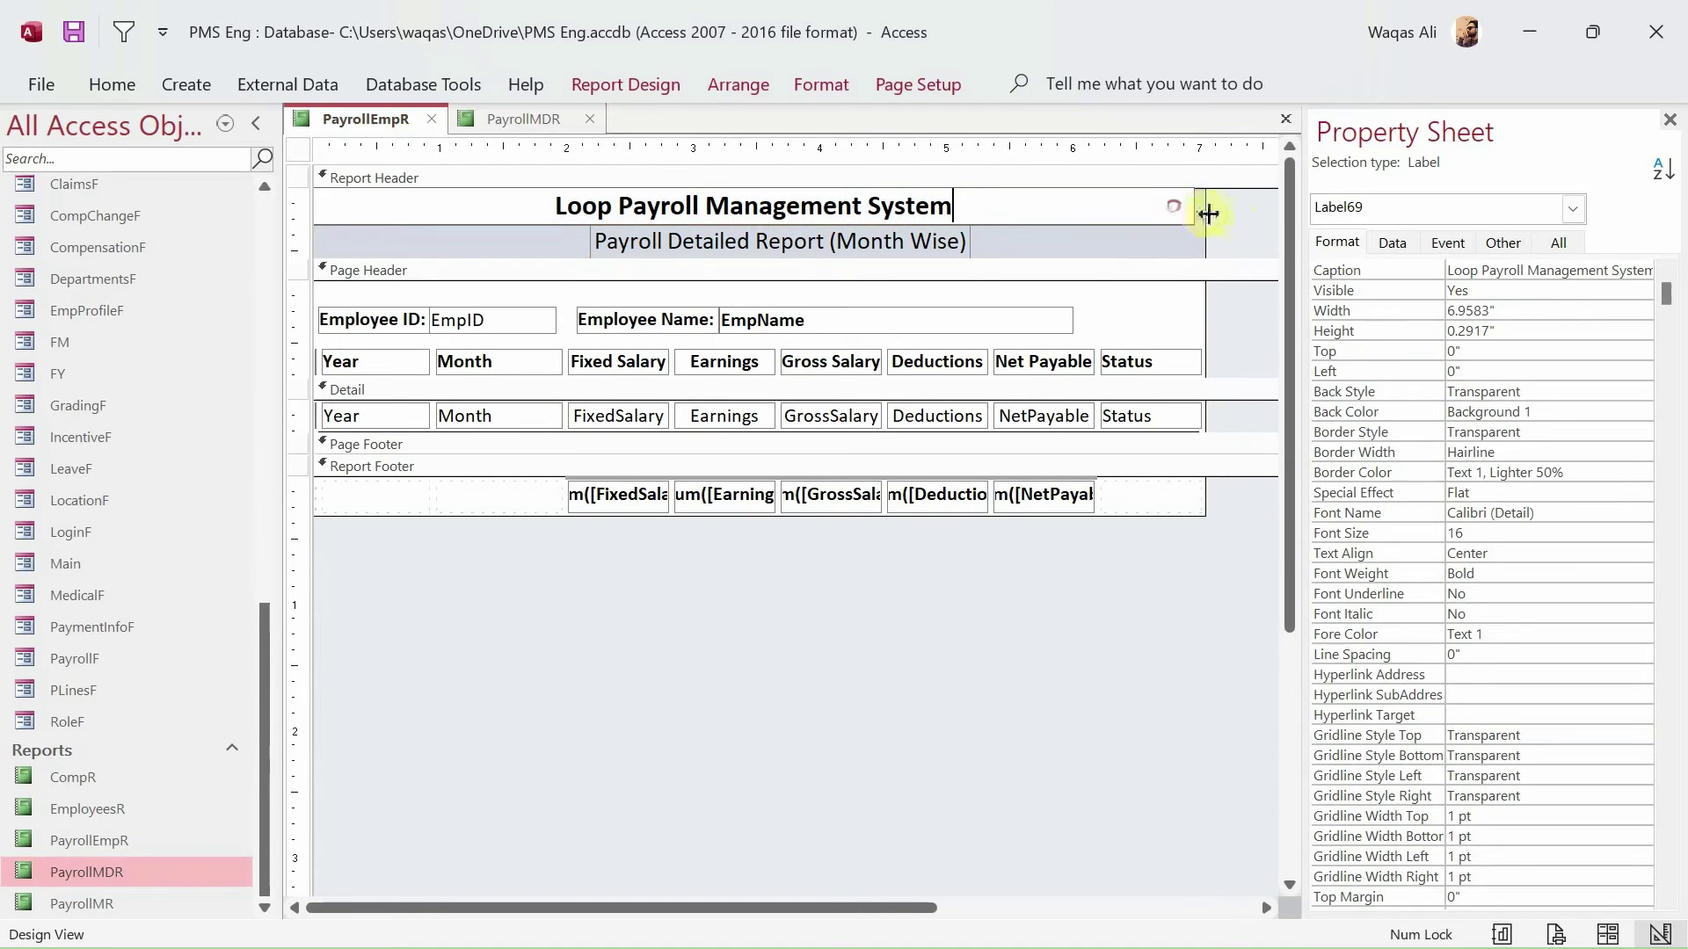
click(1203, 215)
click(1193, 211)
drag(1194, 211, 1204, 210)
- Stretch the subtitle across the report and change 'Month' to 'Employee' in its text
click(893, 244)
click(668, 242)
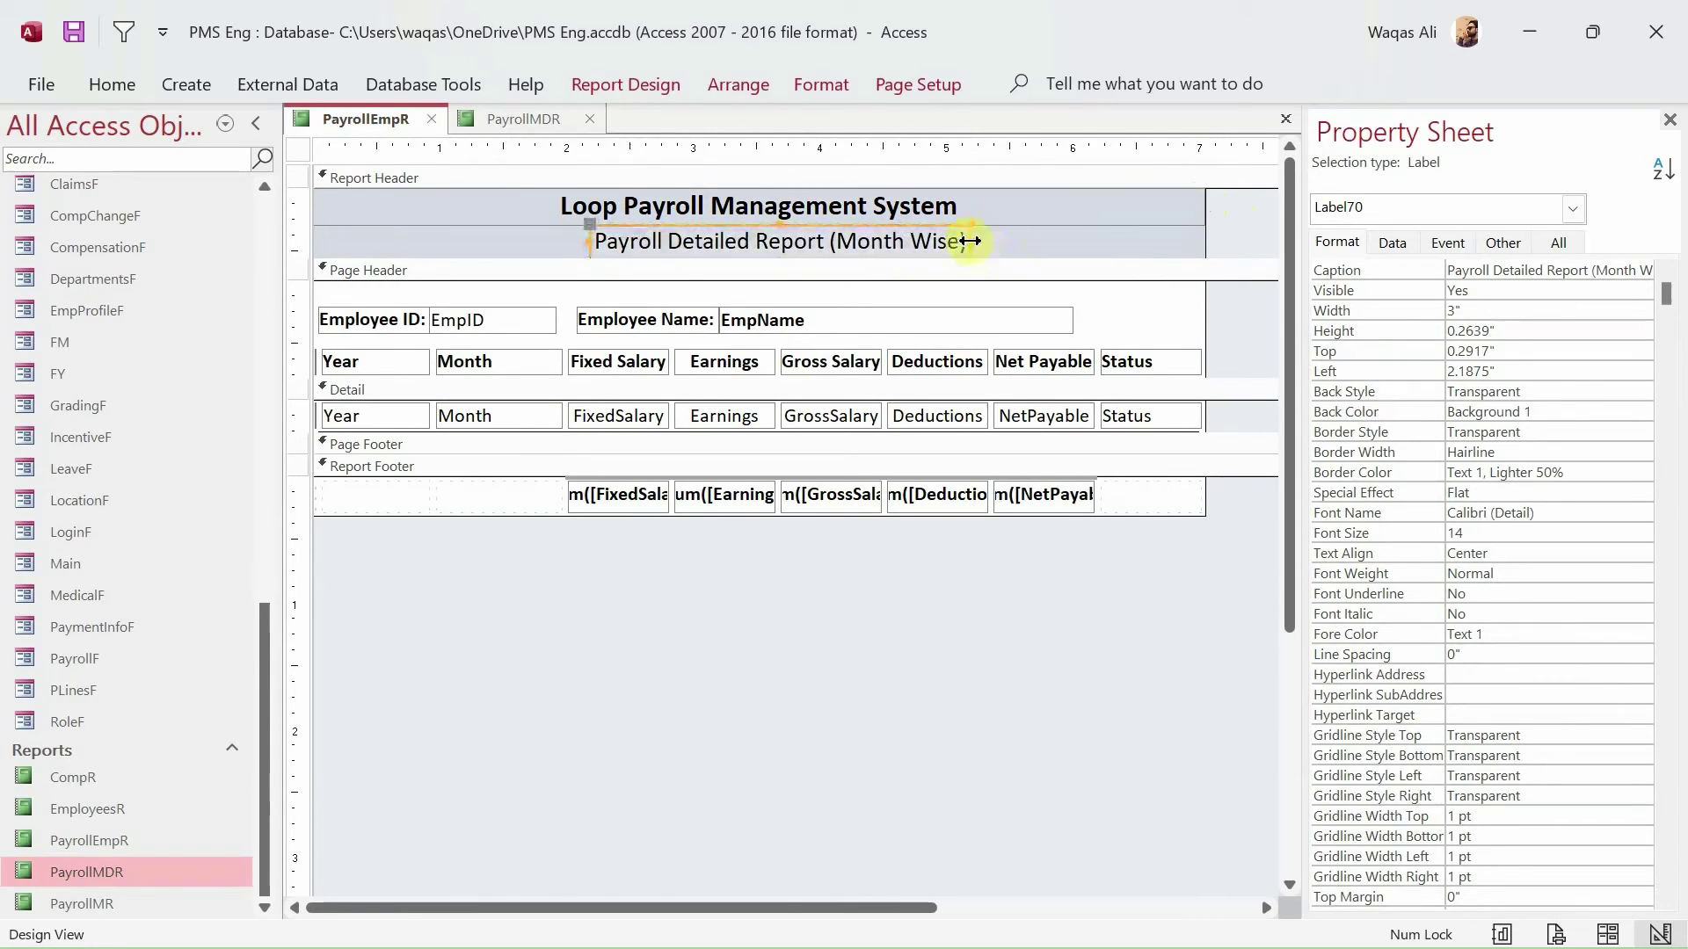
drag(971, 241, 1205, 239)
drag(591, 239, 298, 234)
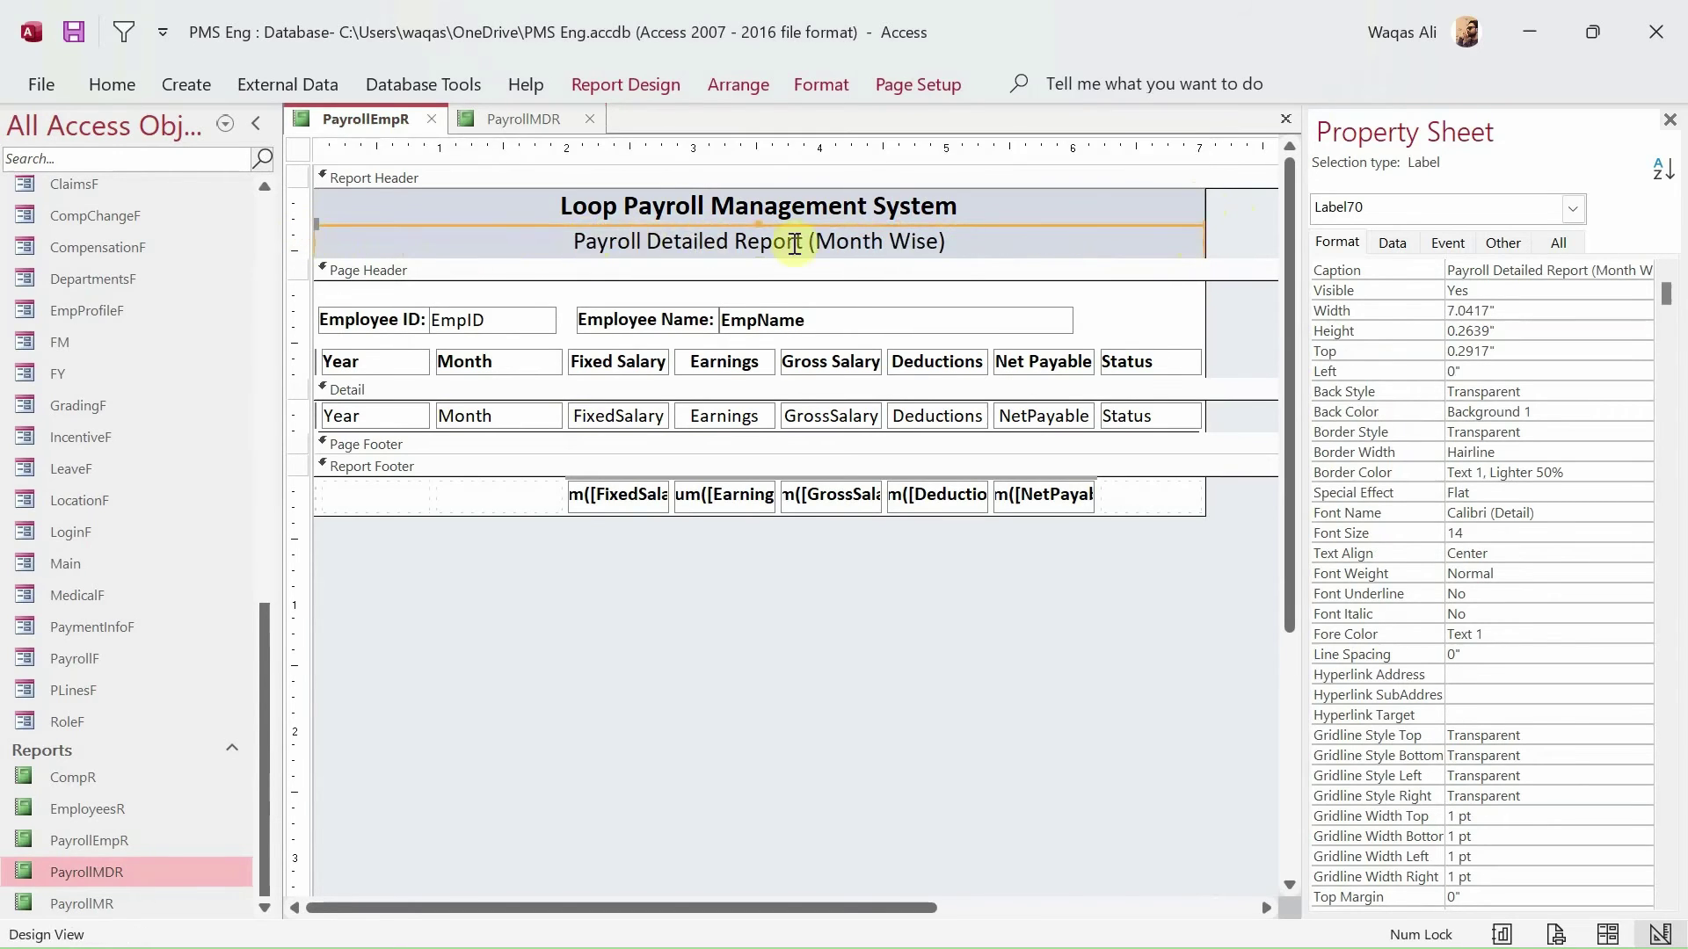
click(836, 245)
double_click(846, 247)
text(Employee)
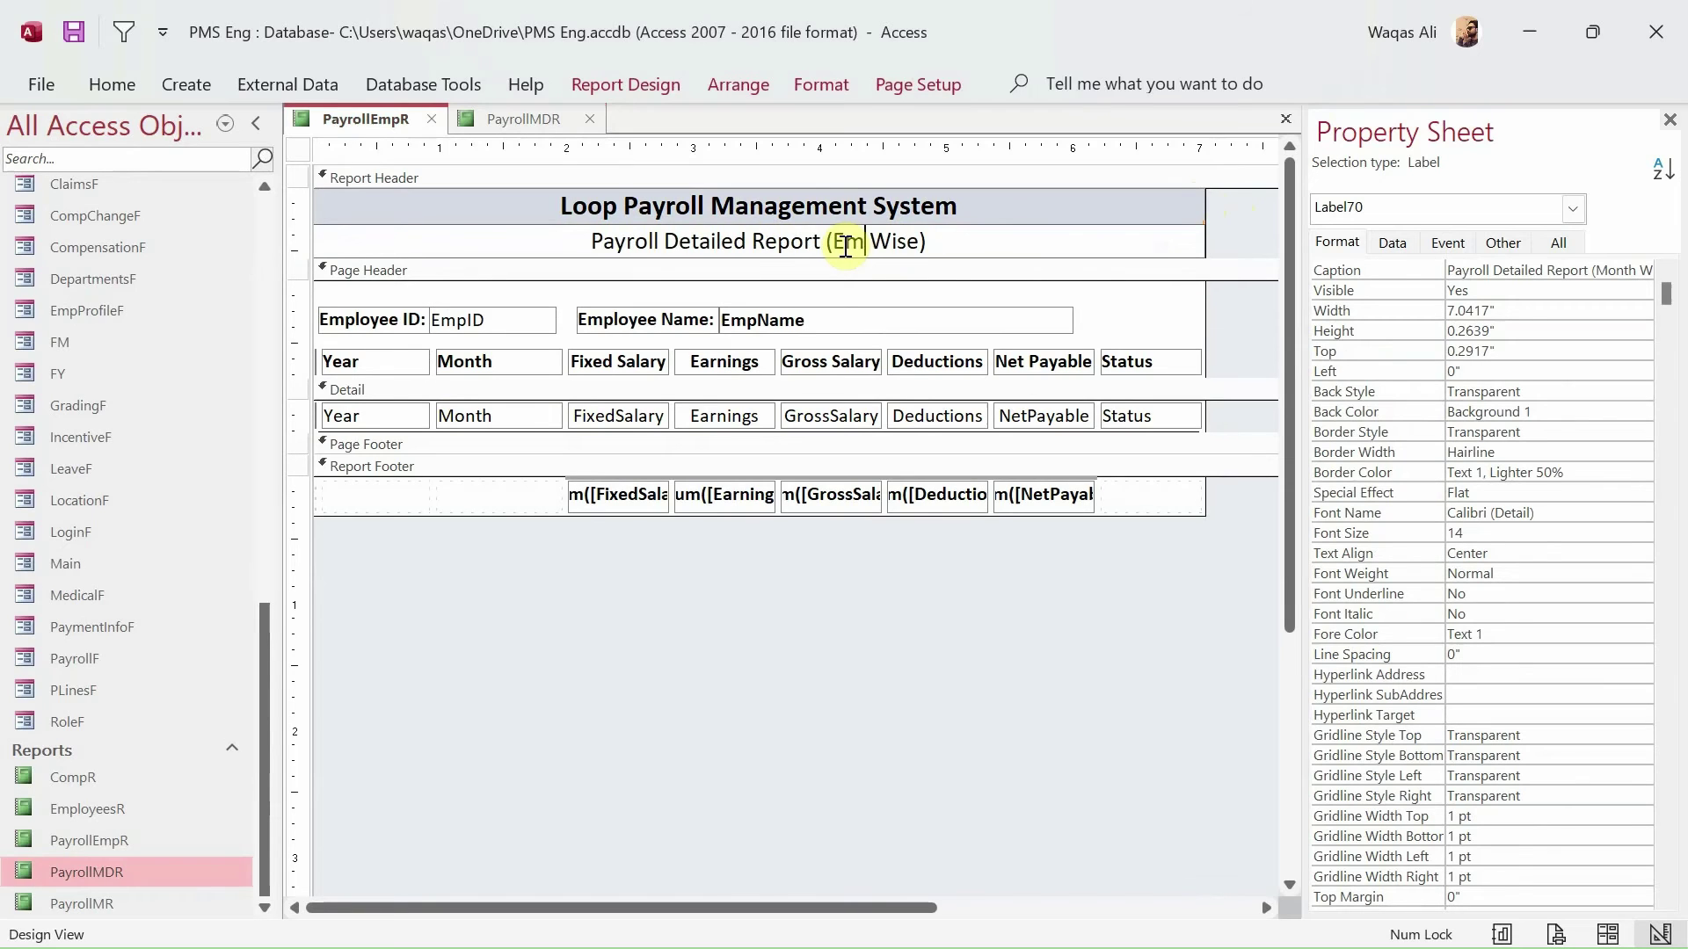
key(Return)
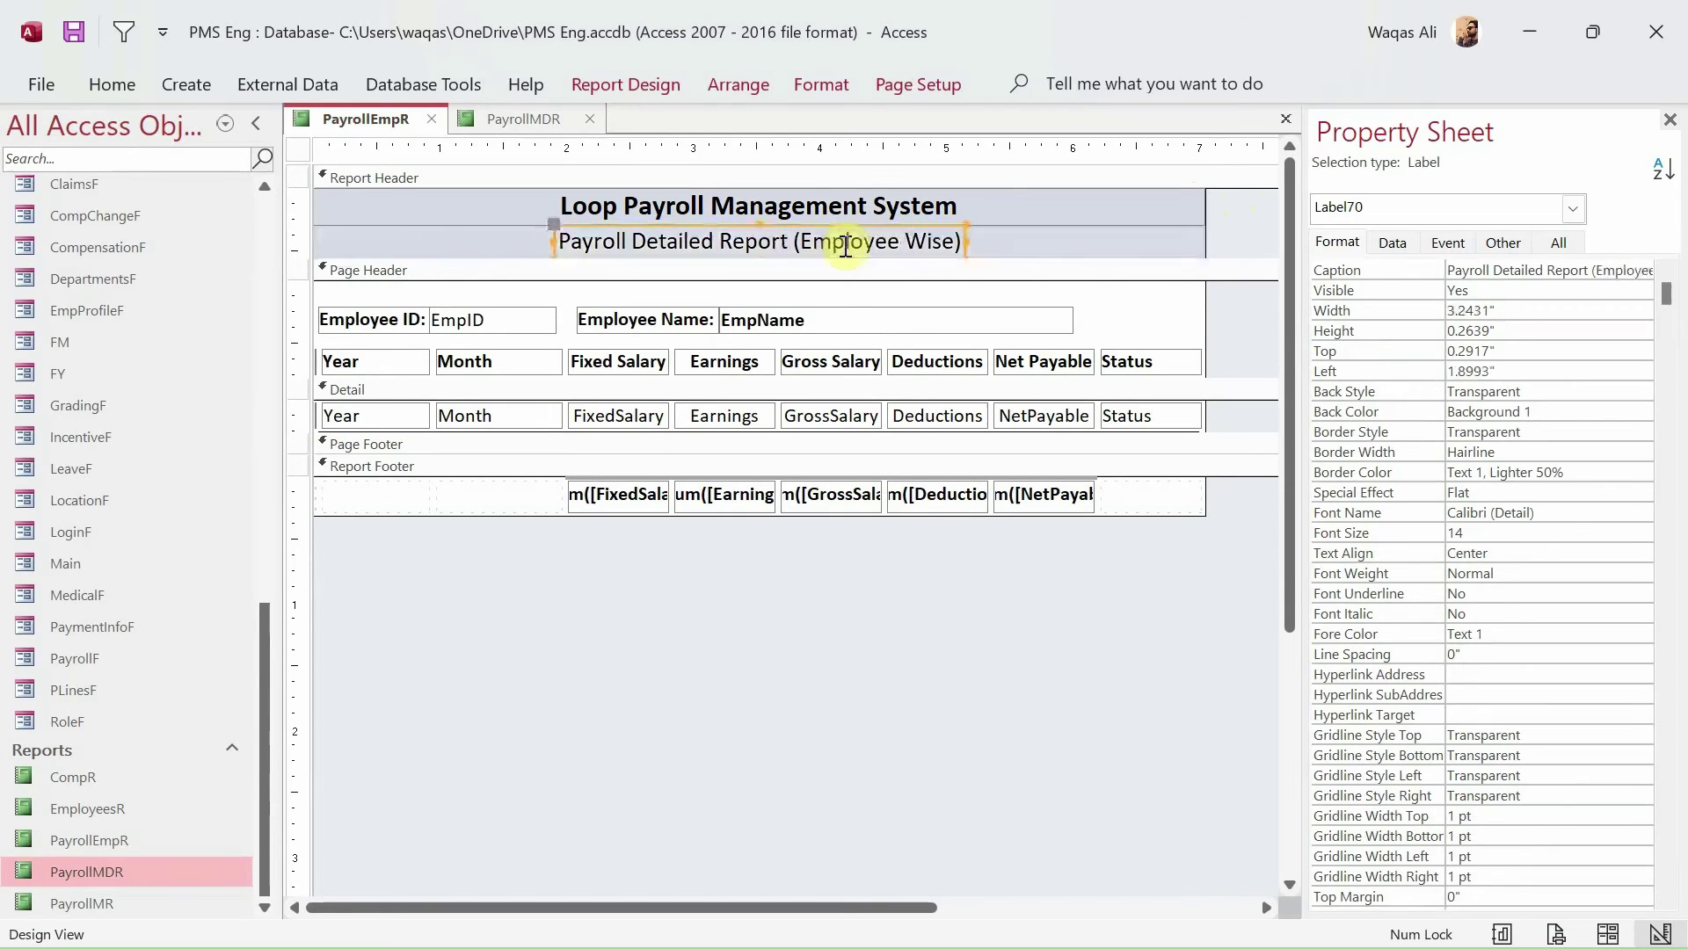
- Run PayrollEmpR in Report View for employee ID 4
right_click(341, 130)
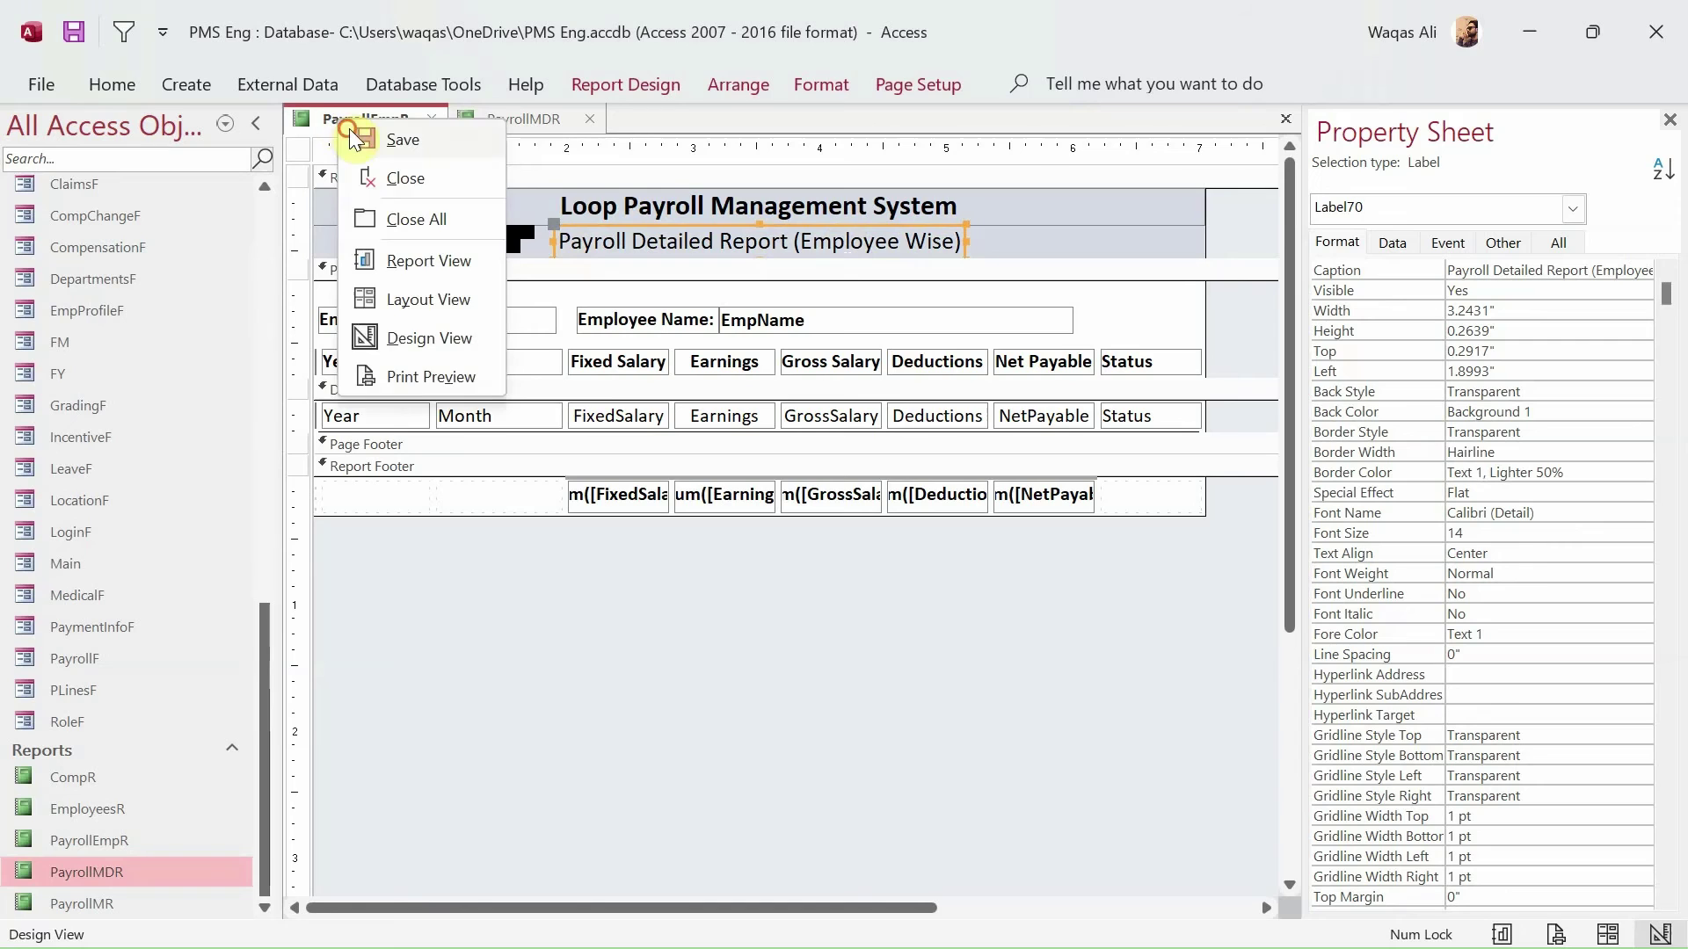
click(461, 259)
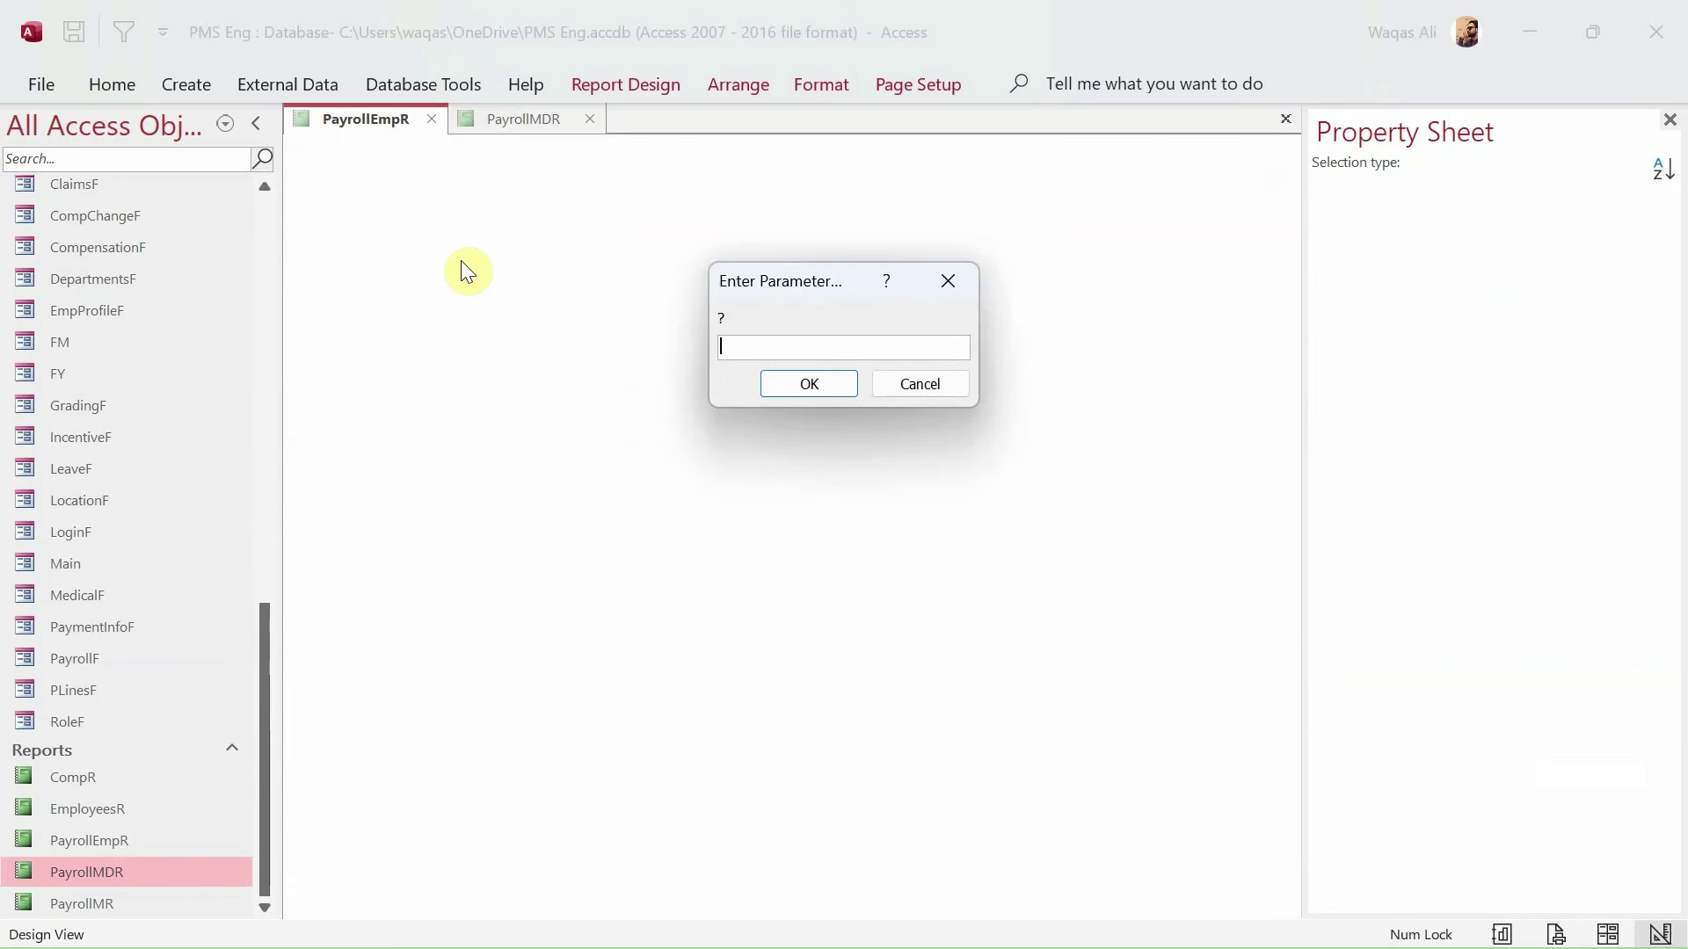
text(4)
key(Return)
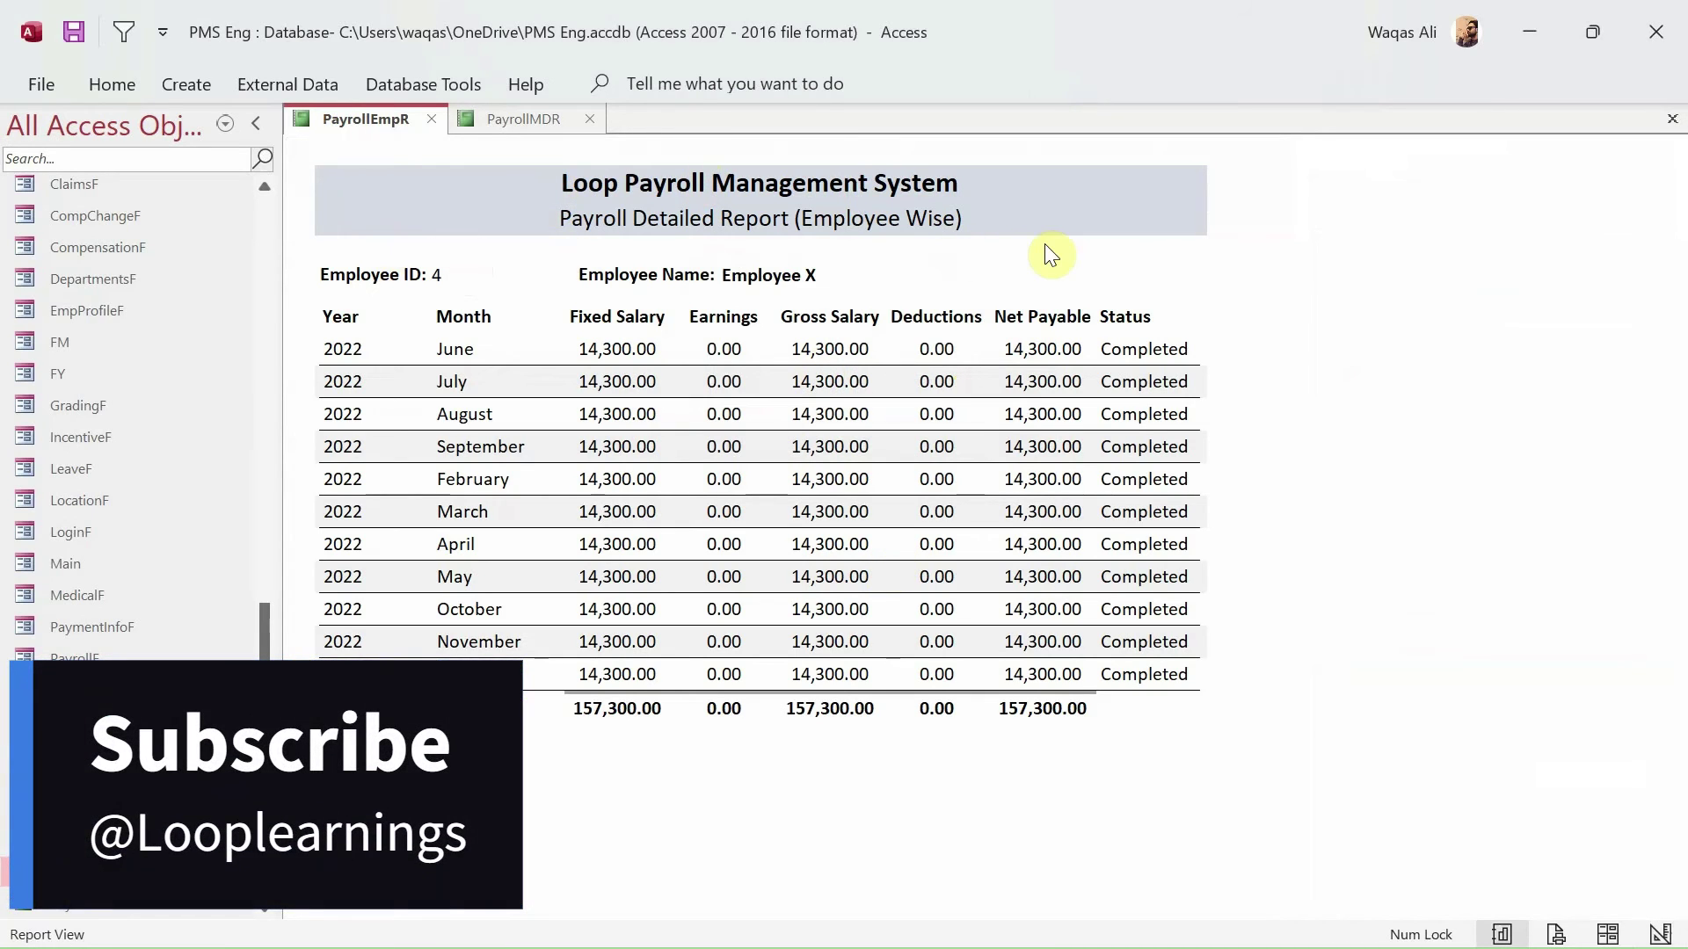
- Inspect the headings, the out-of-order July and September rows, and the 157,300.00 totals
click(340, 325)
click(810, 386)
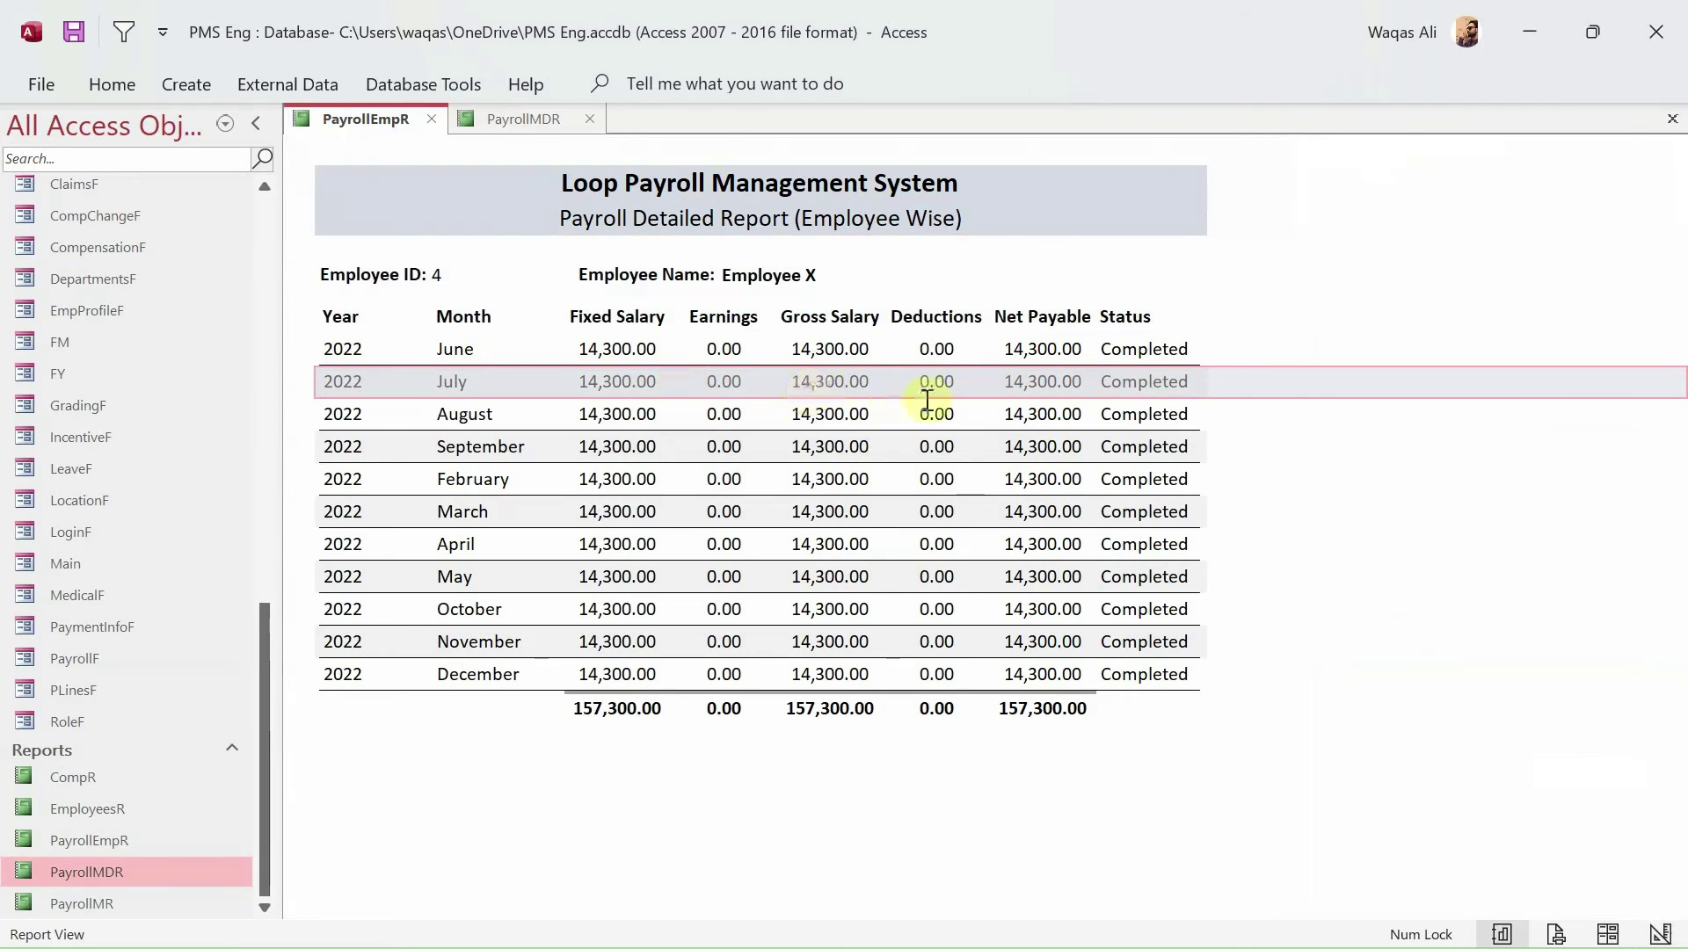
click(1098, 441)
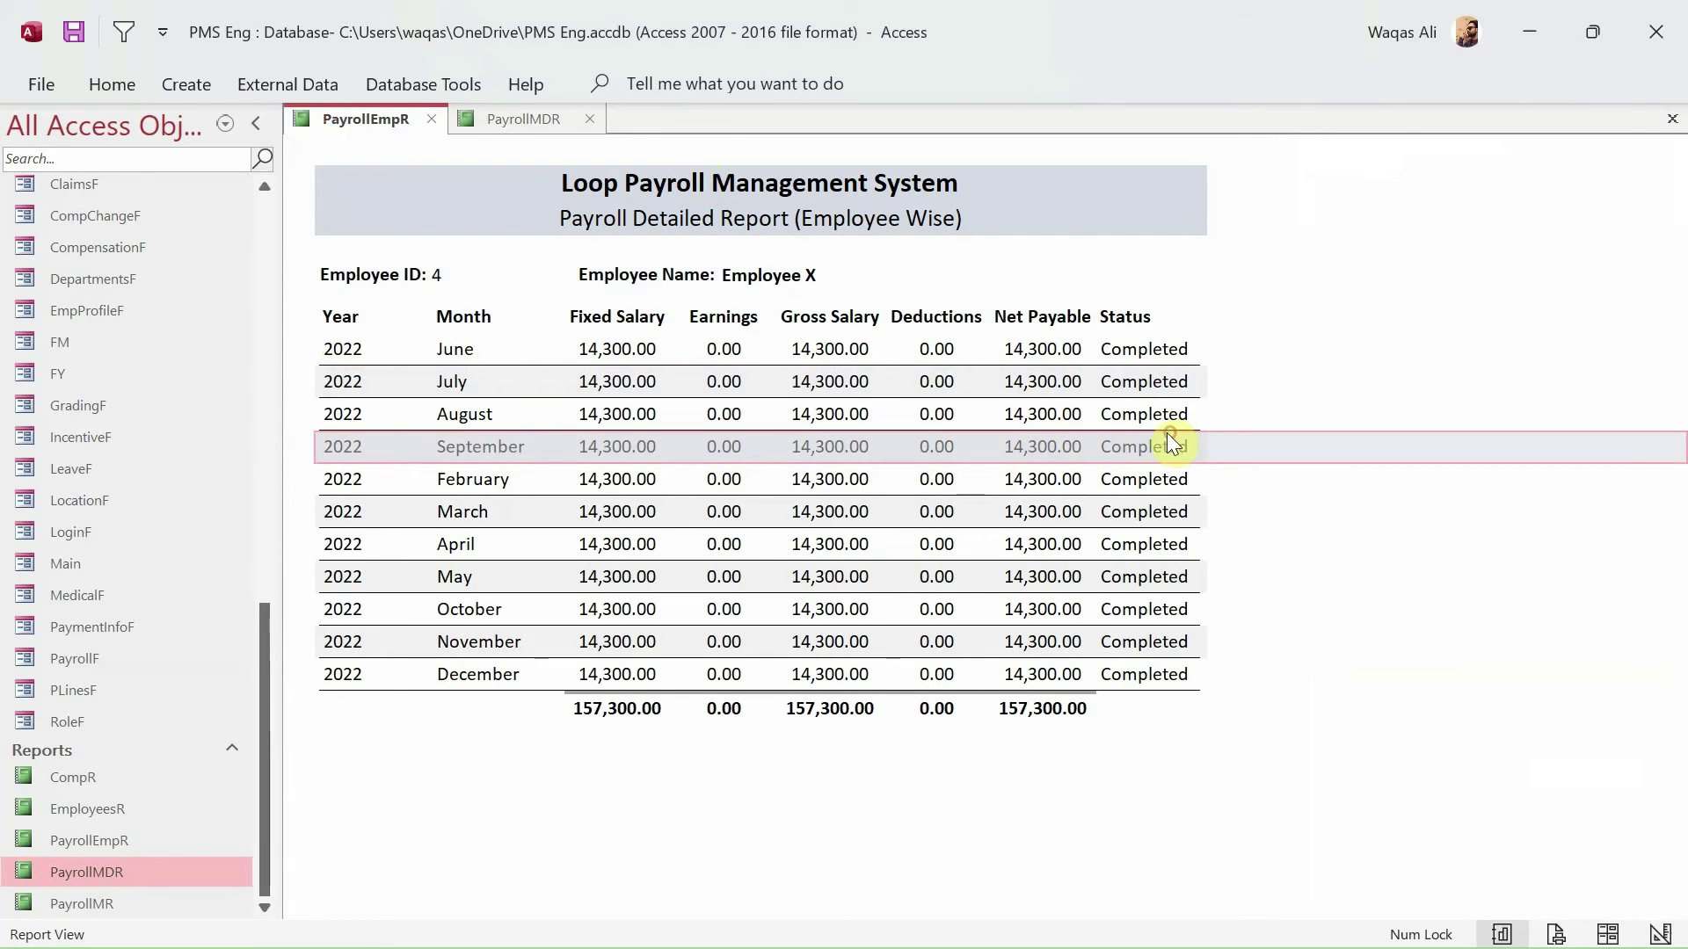
click(567, 705)
click(1124, 714)
drag(840, 709, 986, 705)
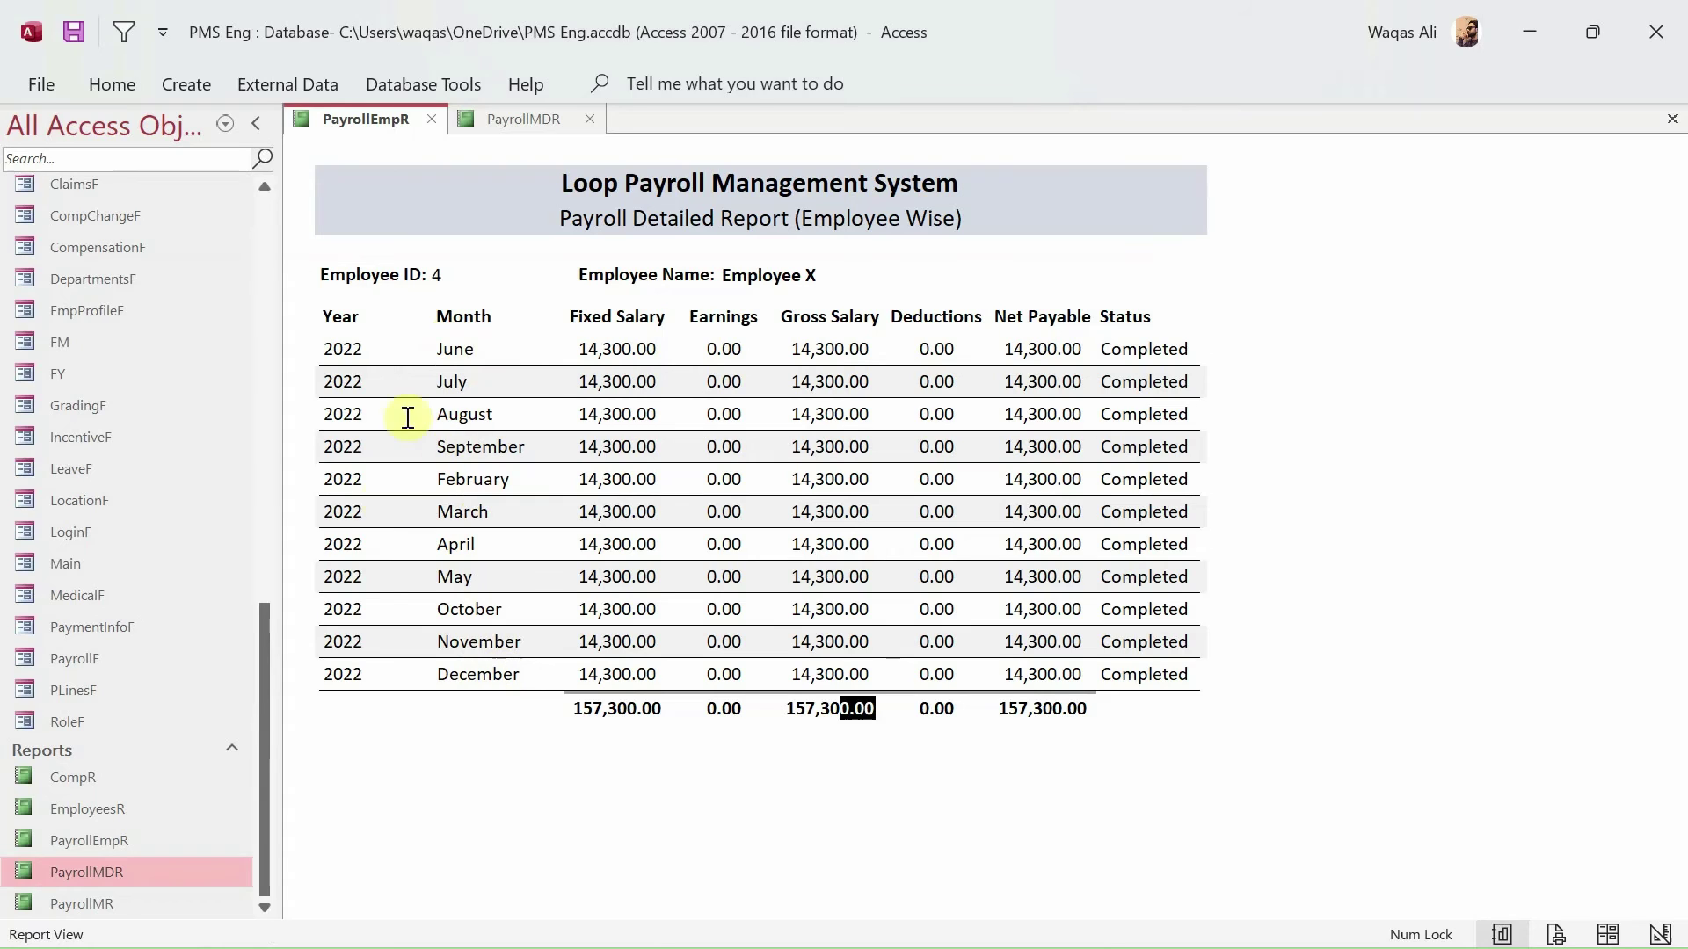
- In Design View, add a Group & Sort rule sorting rows by FM from smallest to largest
right_click(1327, 422)
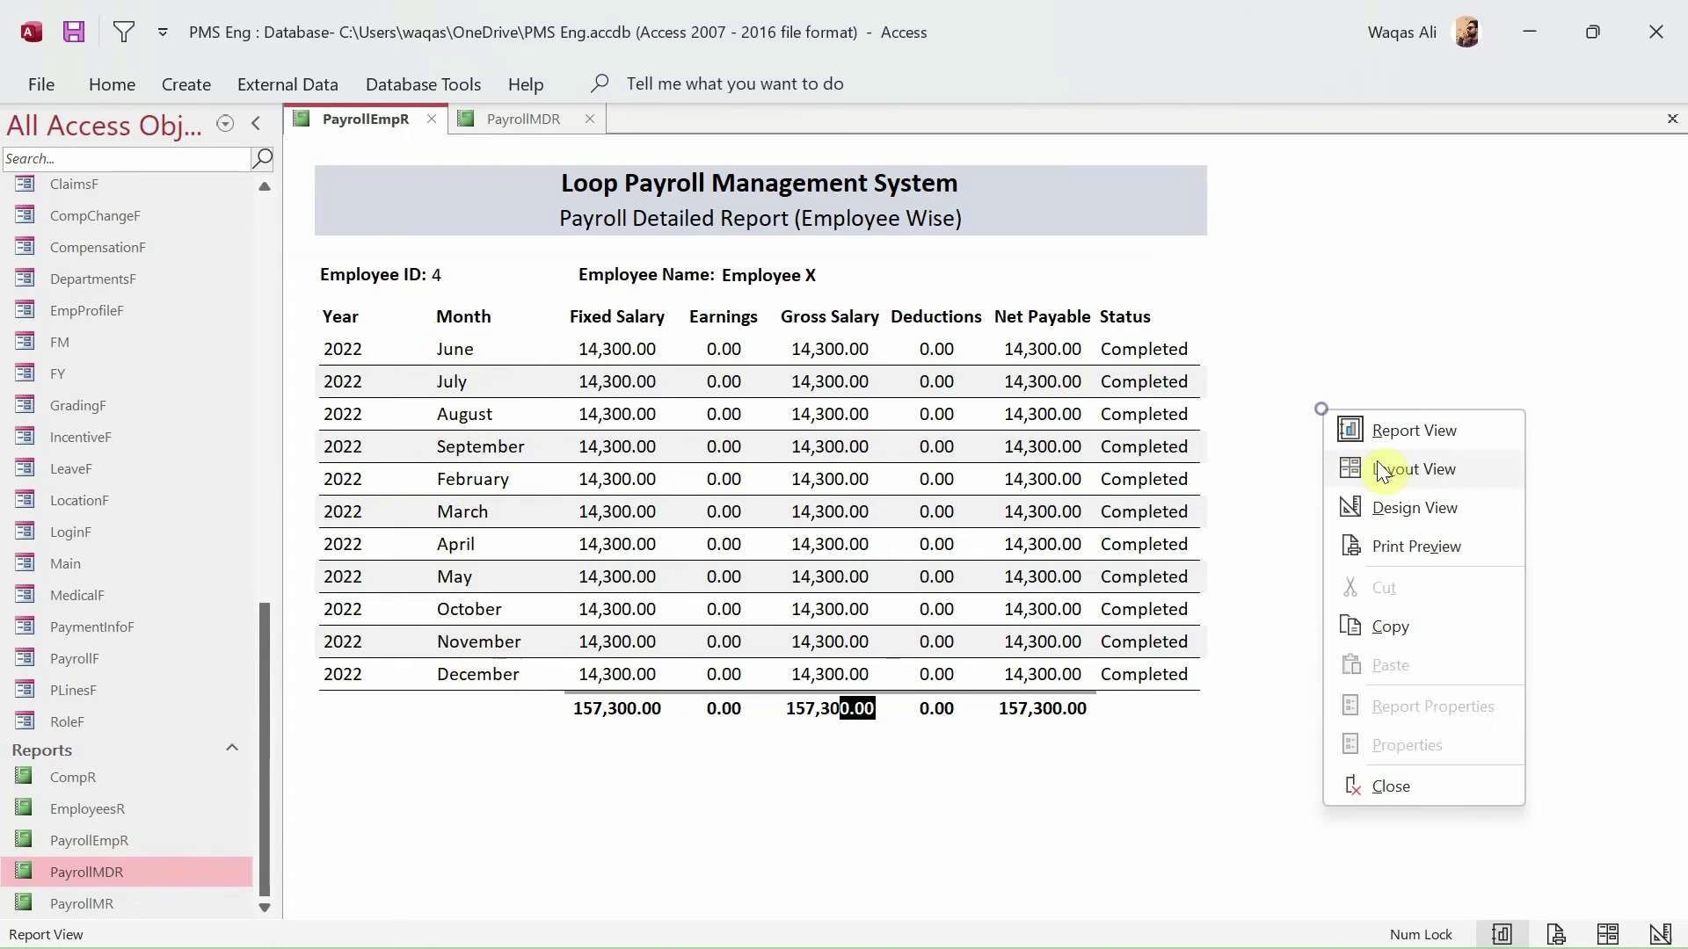
click(1402, 508)
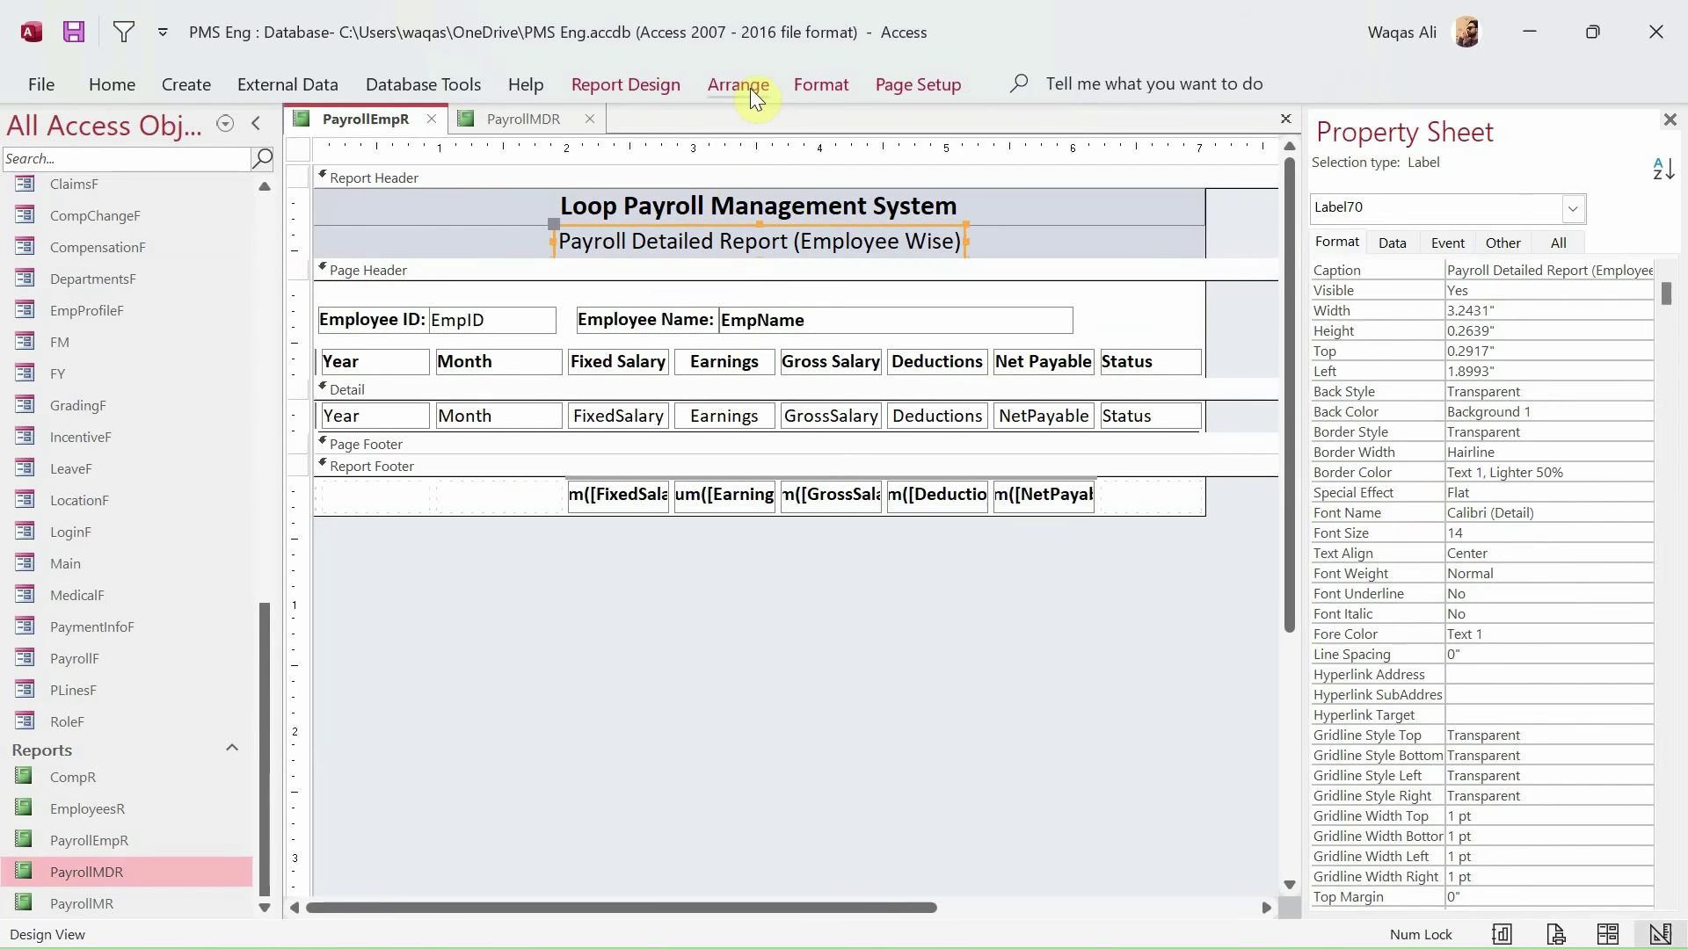
click(743, 85)
click(668, 83)
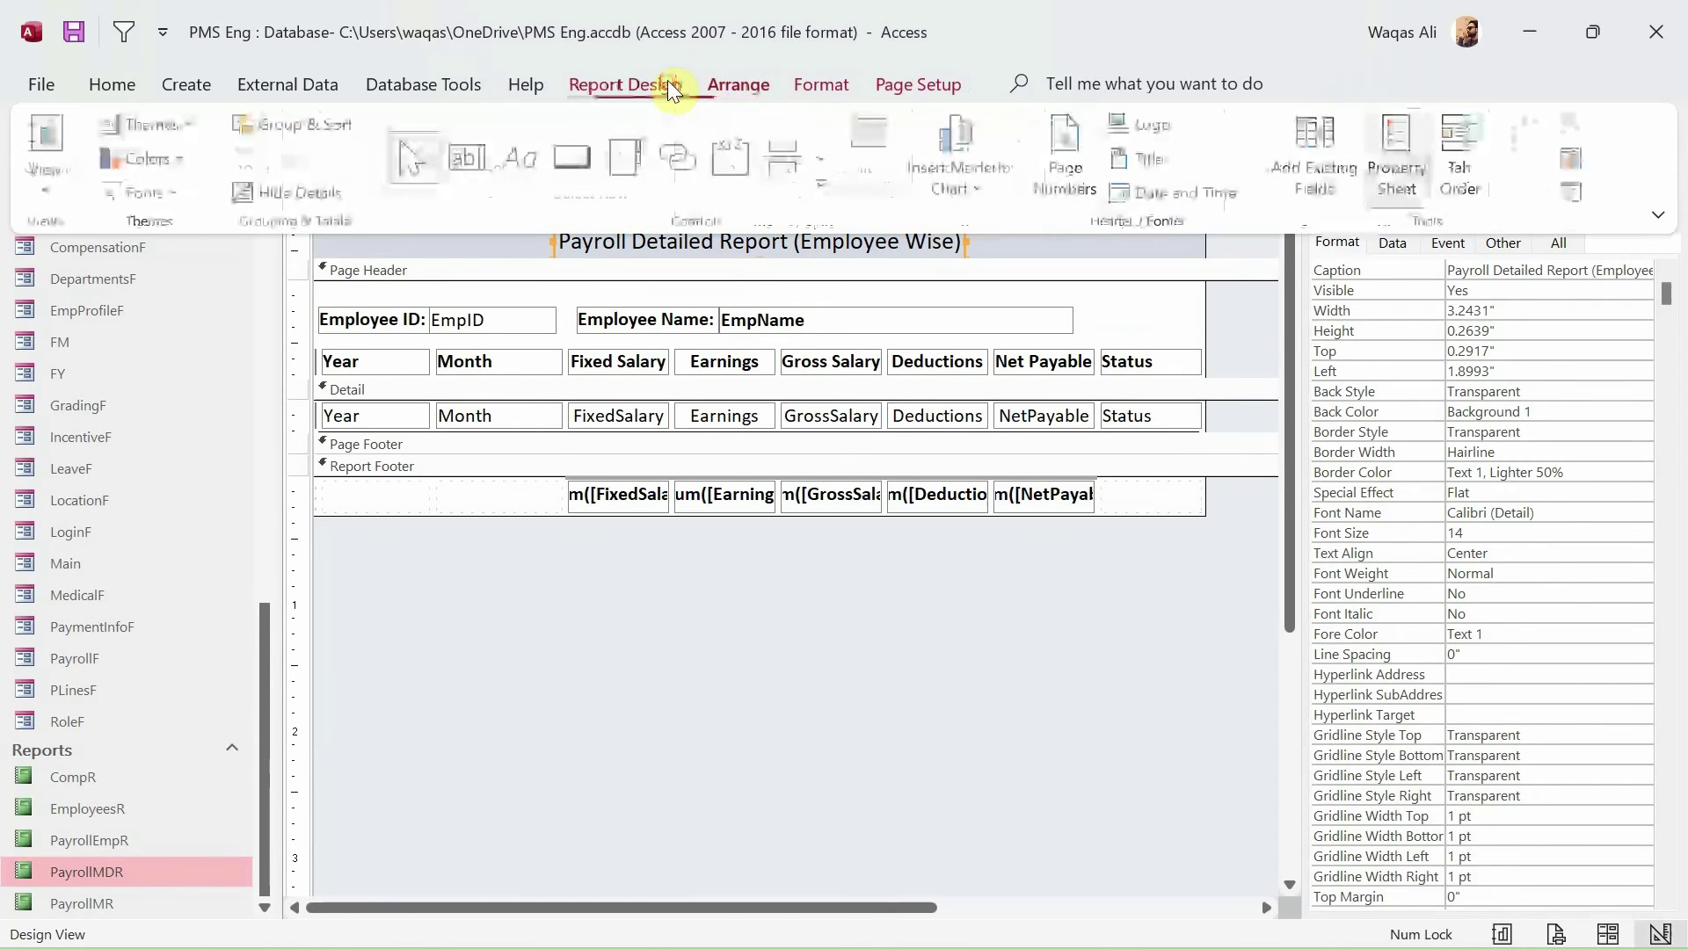
click(299, 126)
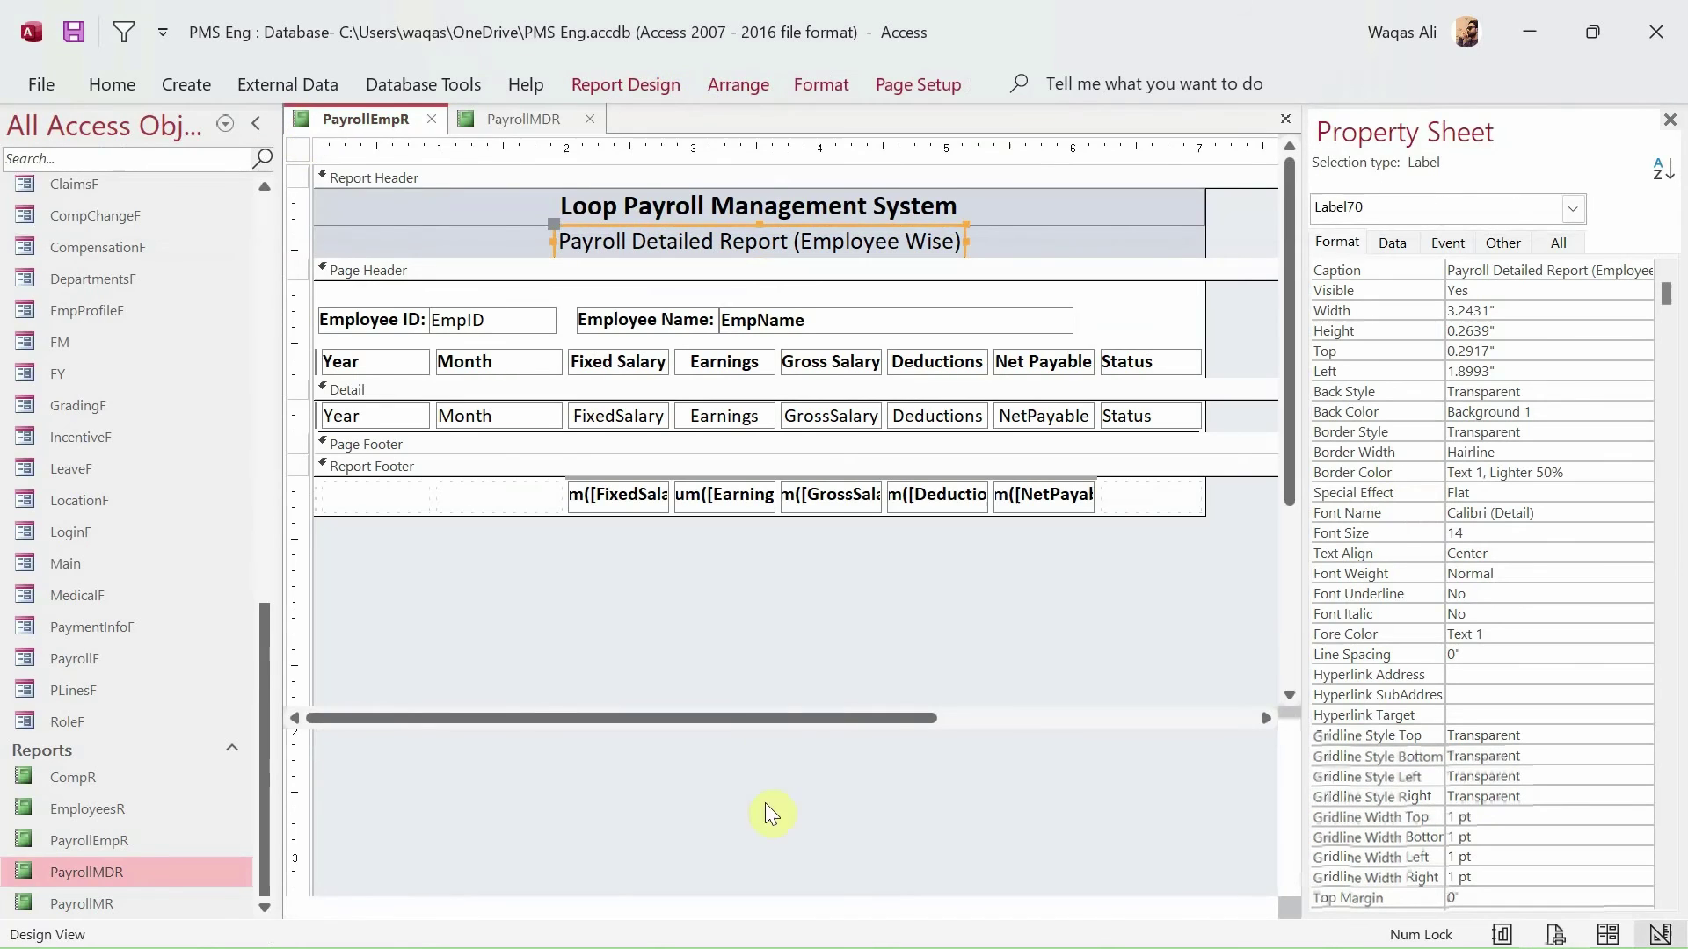
click(842, 836)
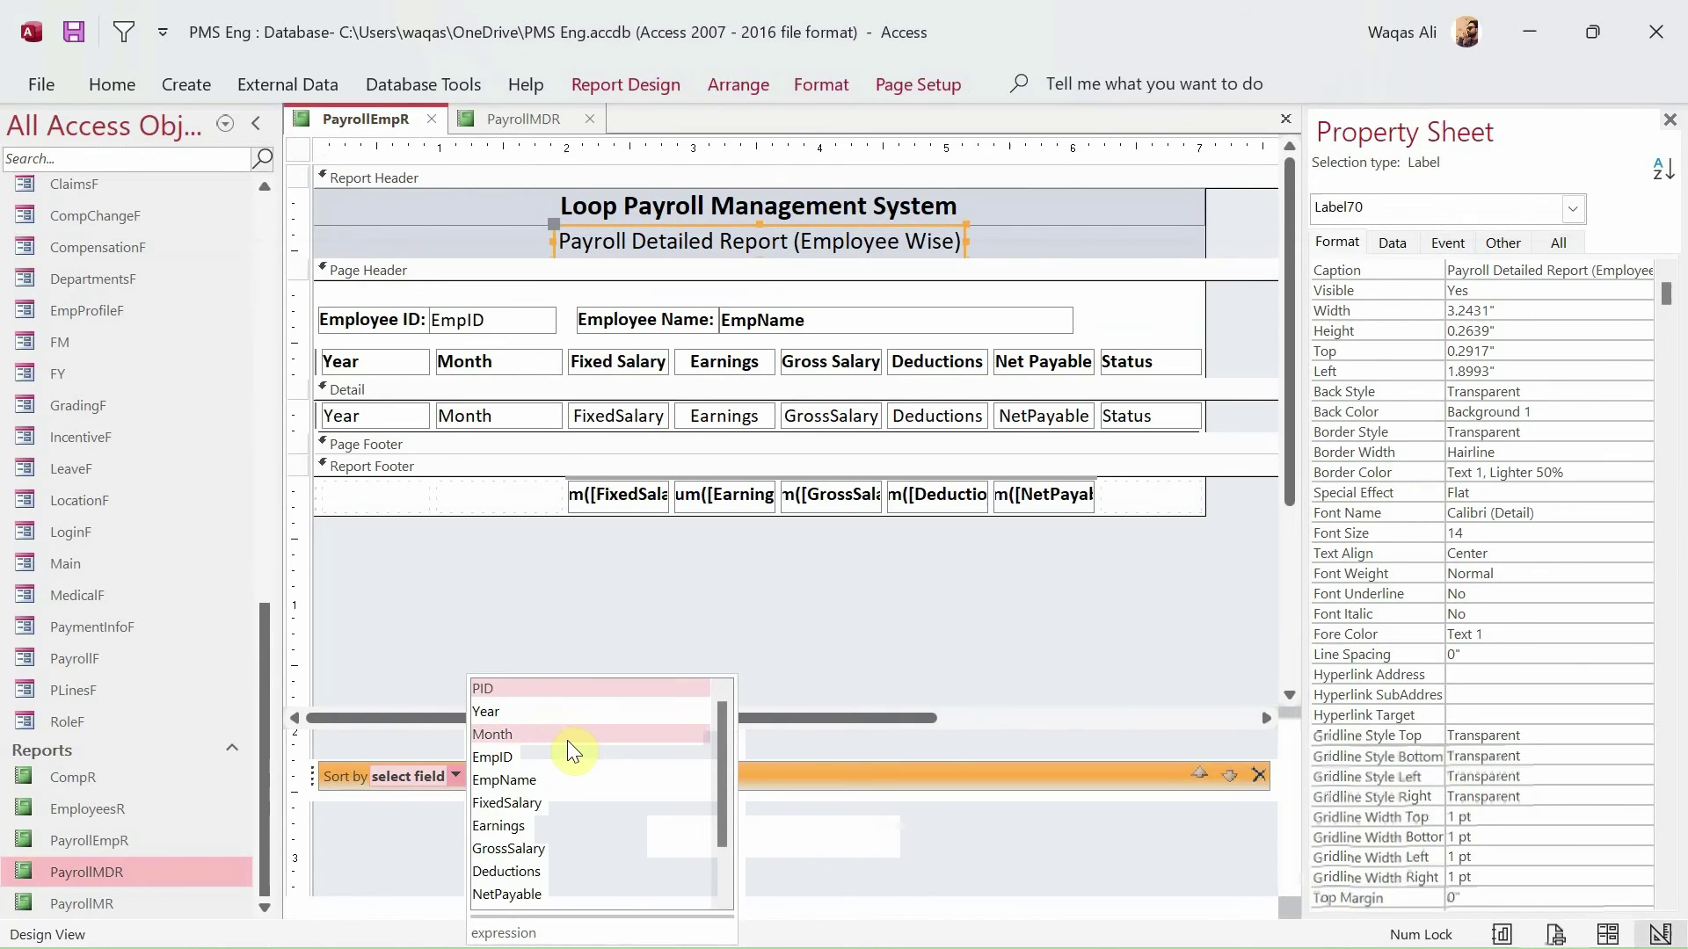
scroll(567, 740, down, 1)
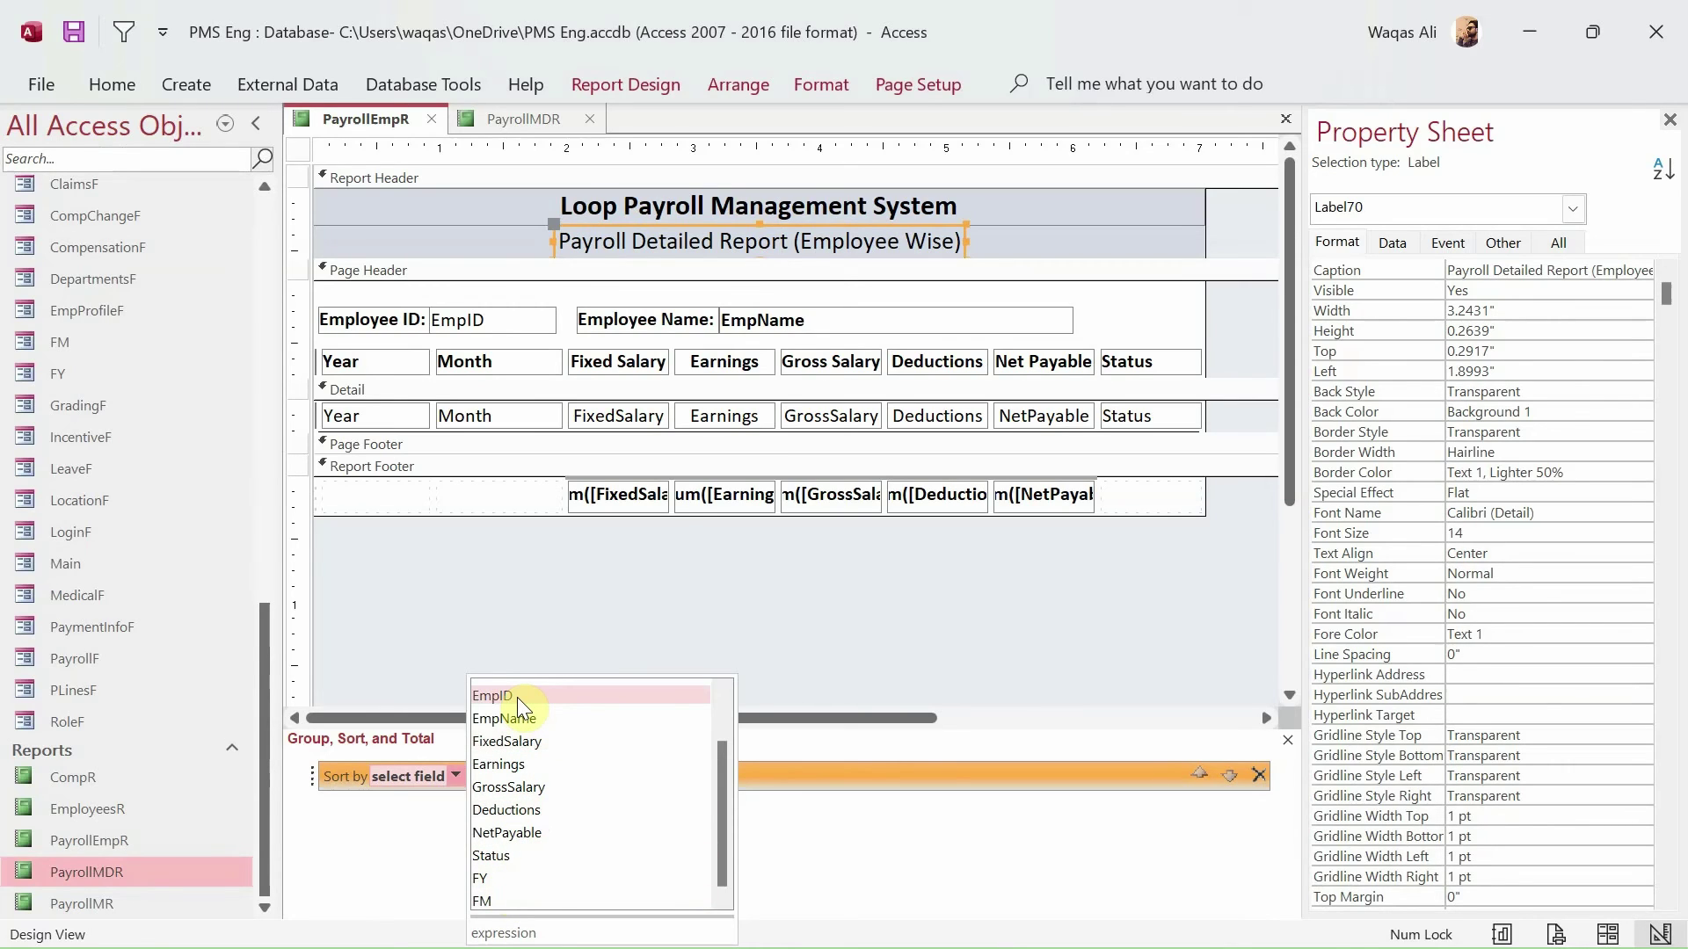
click(545, 900)
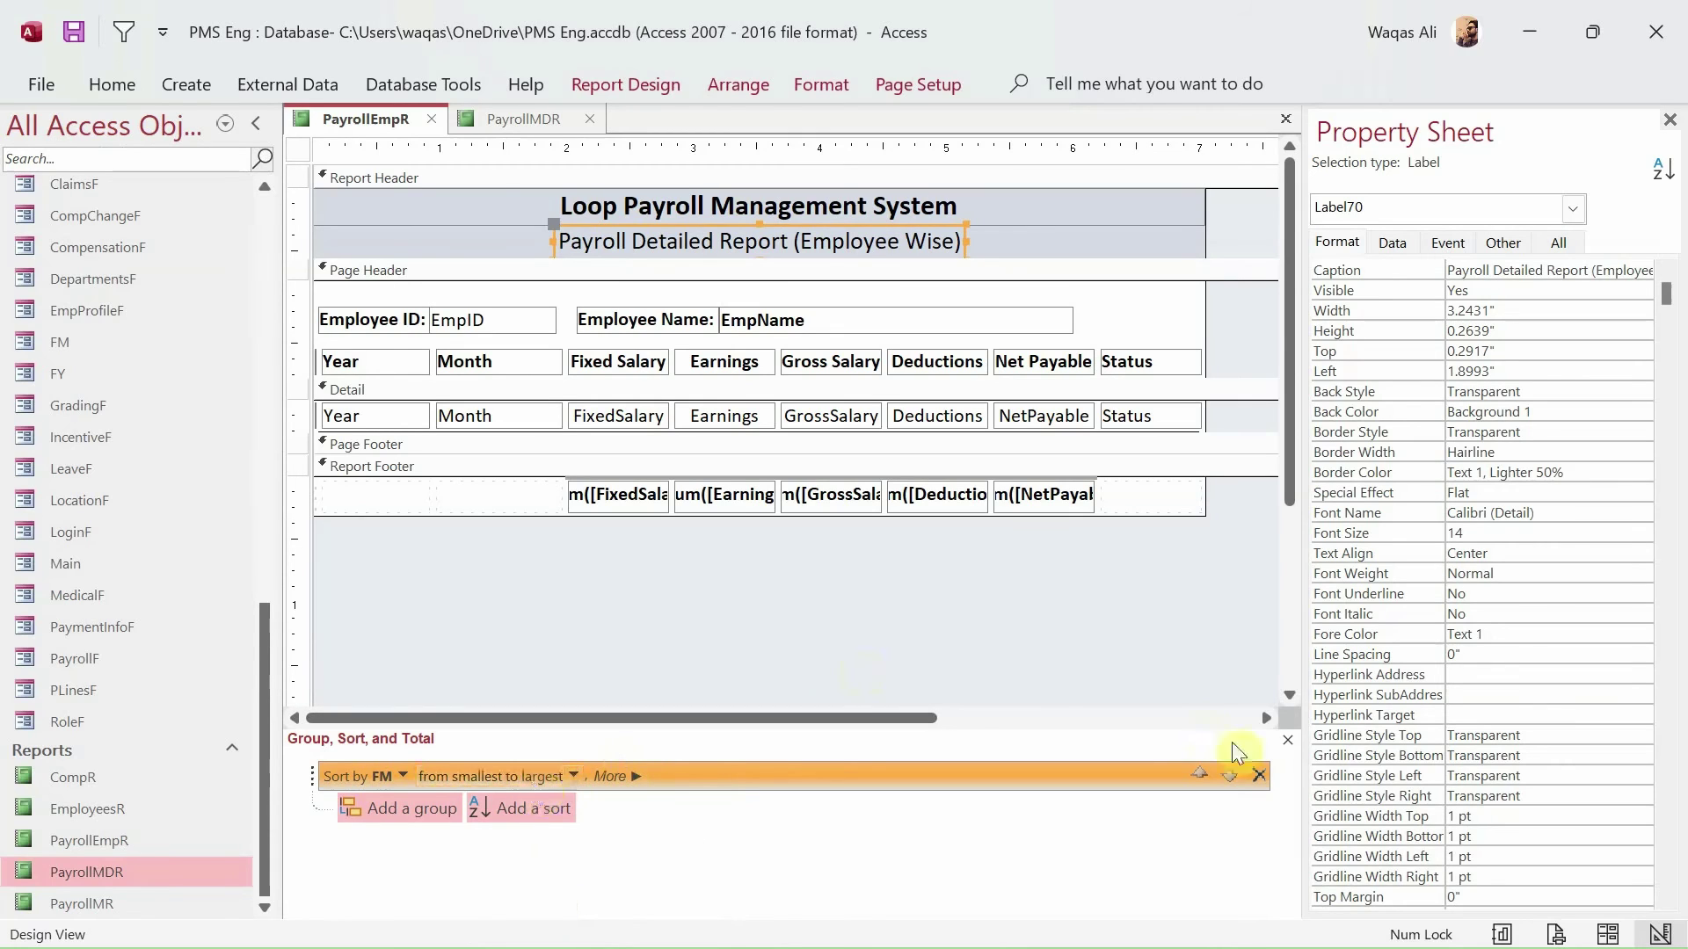
click(1286, 741)
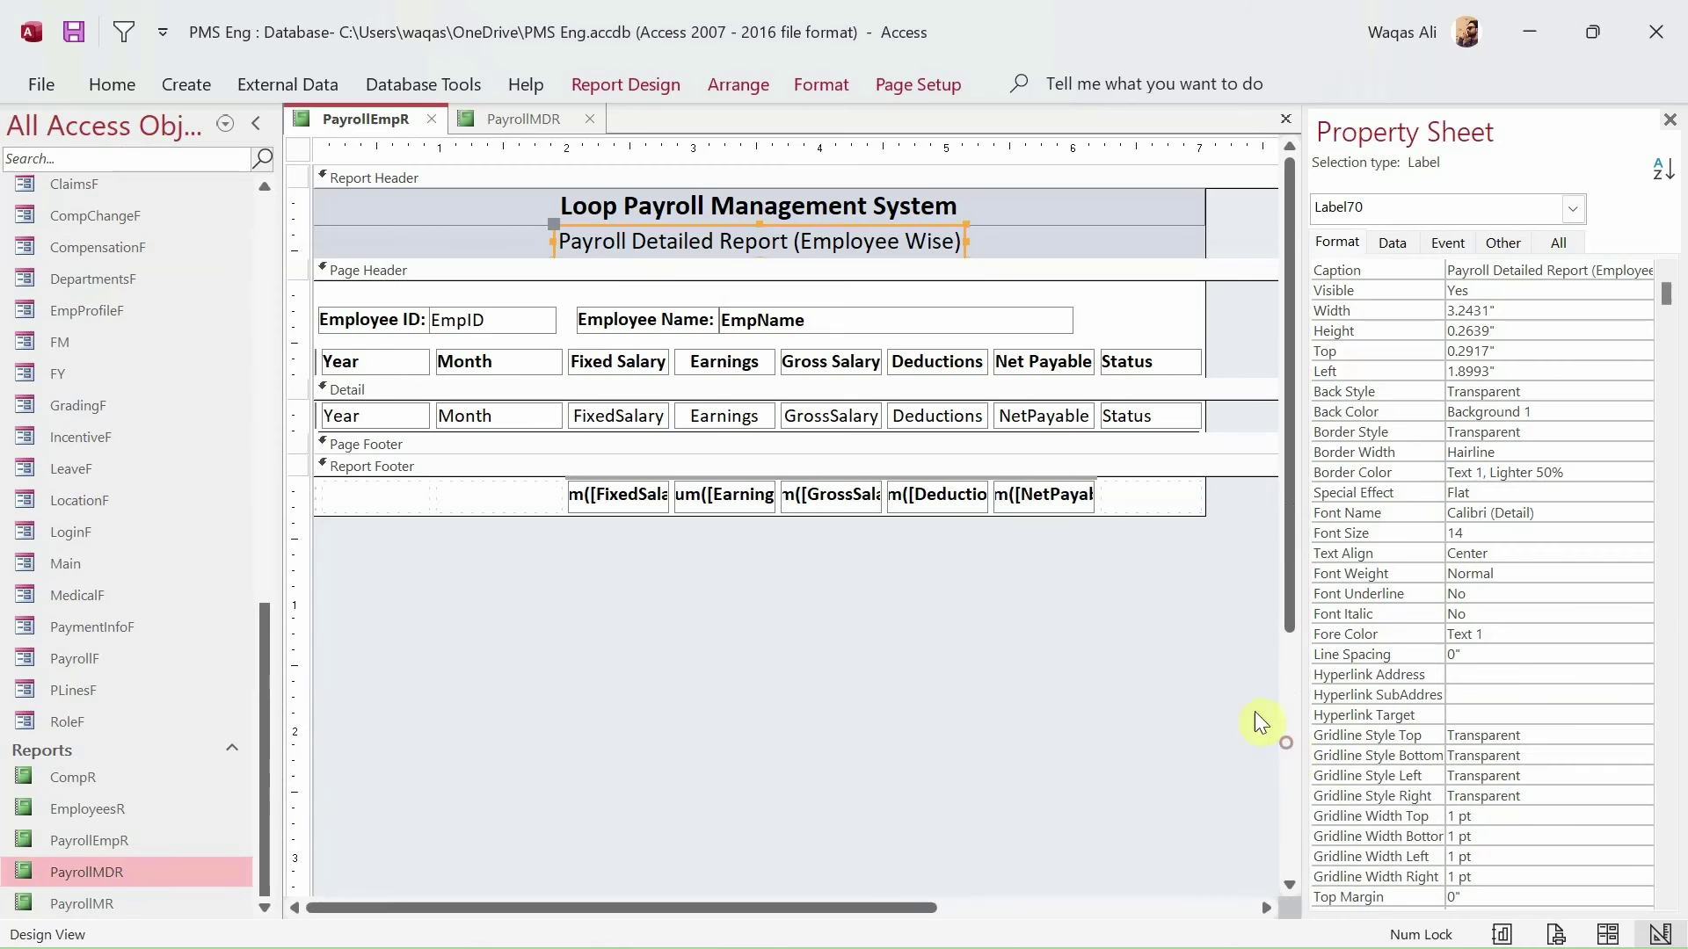
right_click(356, 122)
right_click(379, 123)
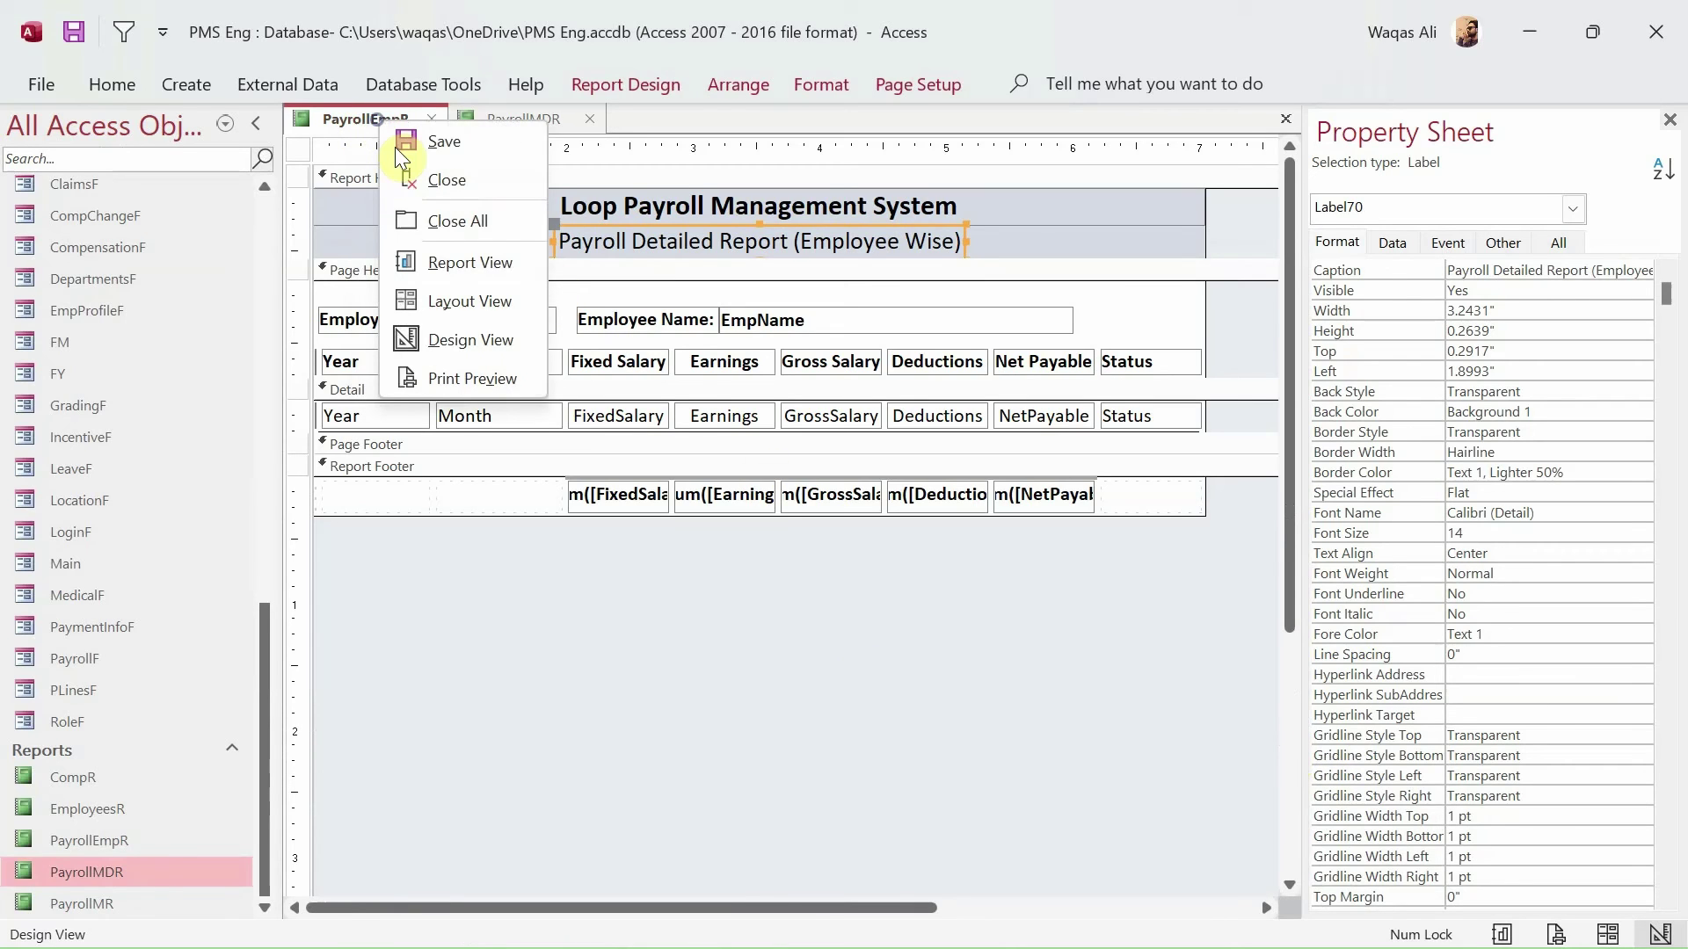
- Run the report in Report View again for employee ID 4
click(501, 274)
text(4)
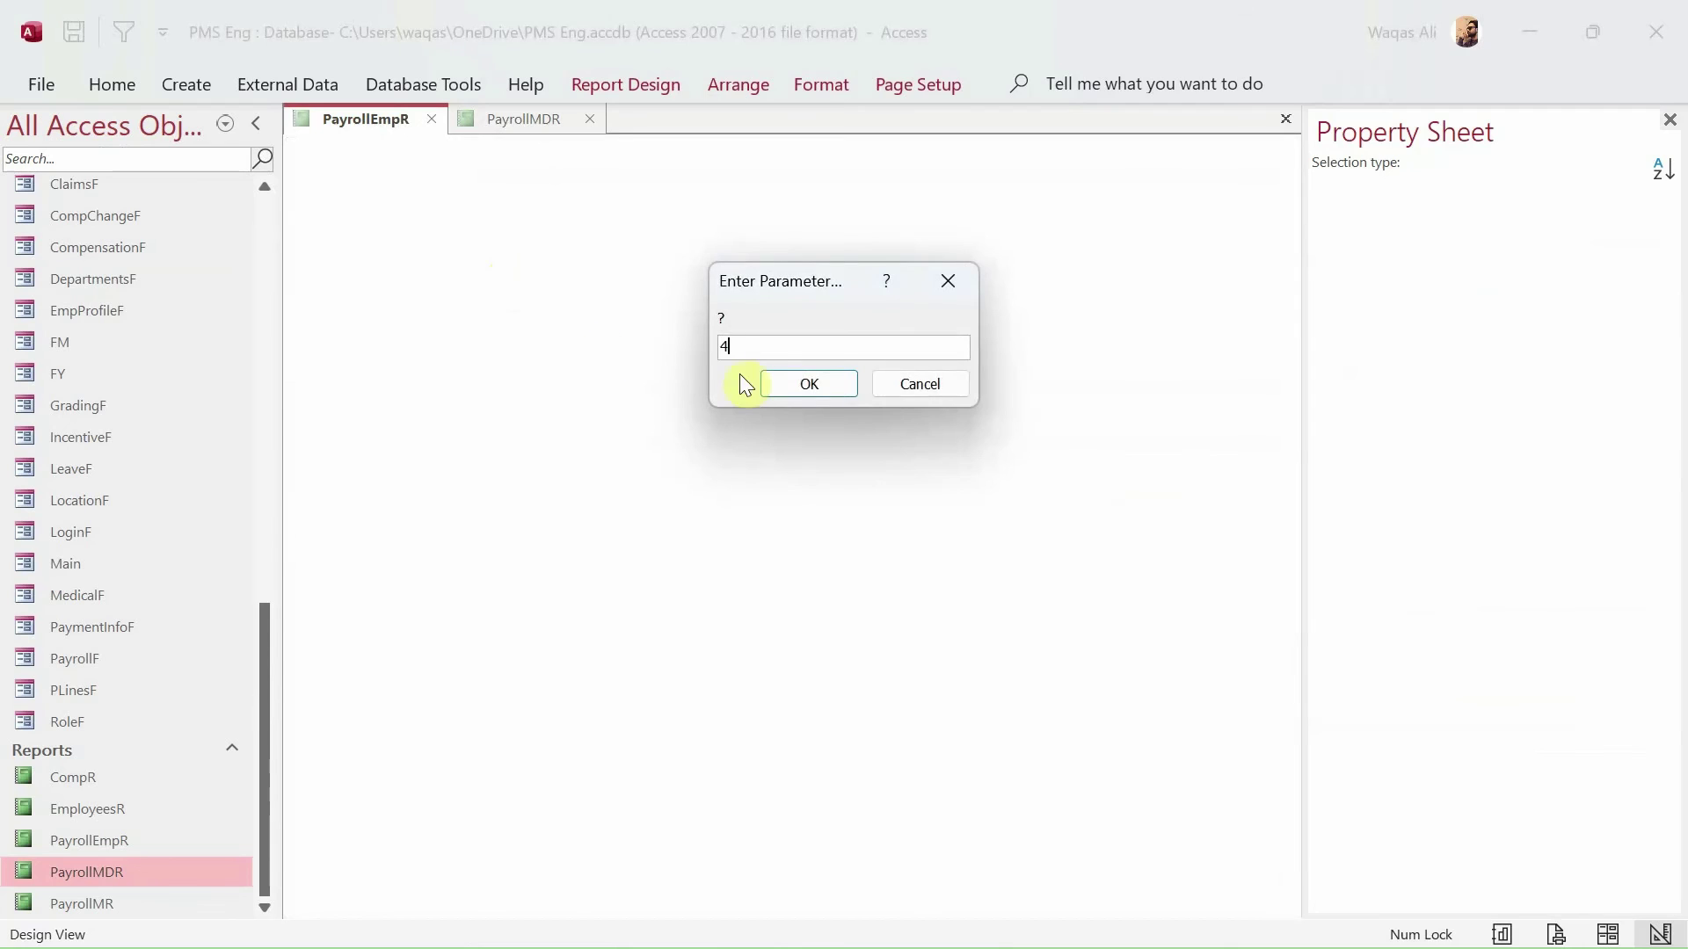
click(788, 381)
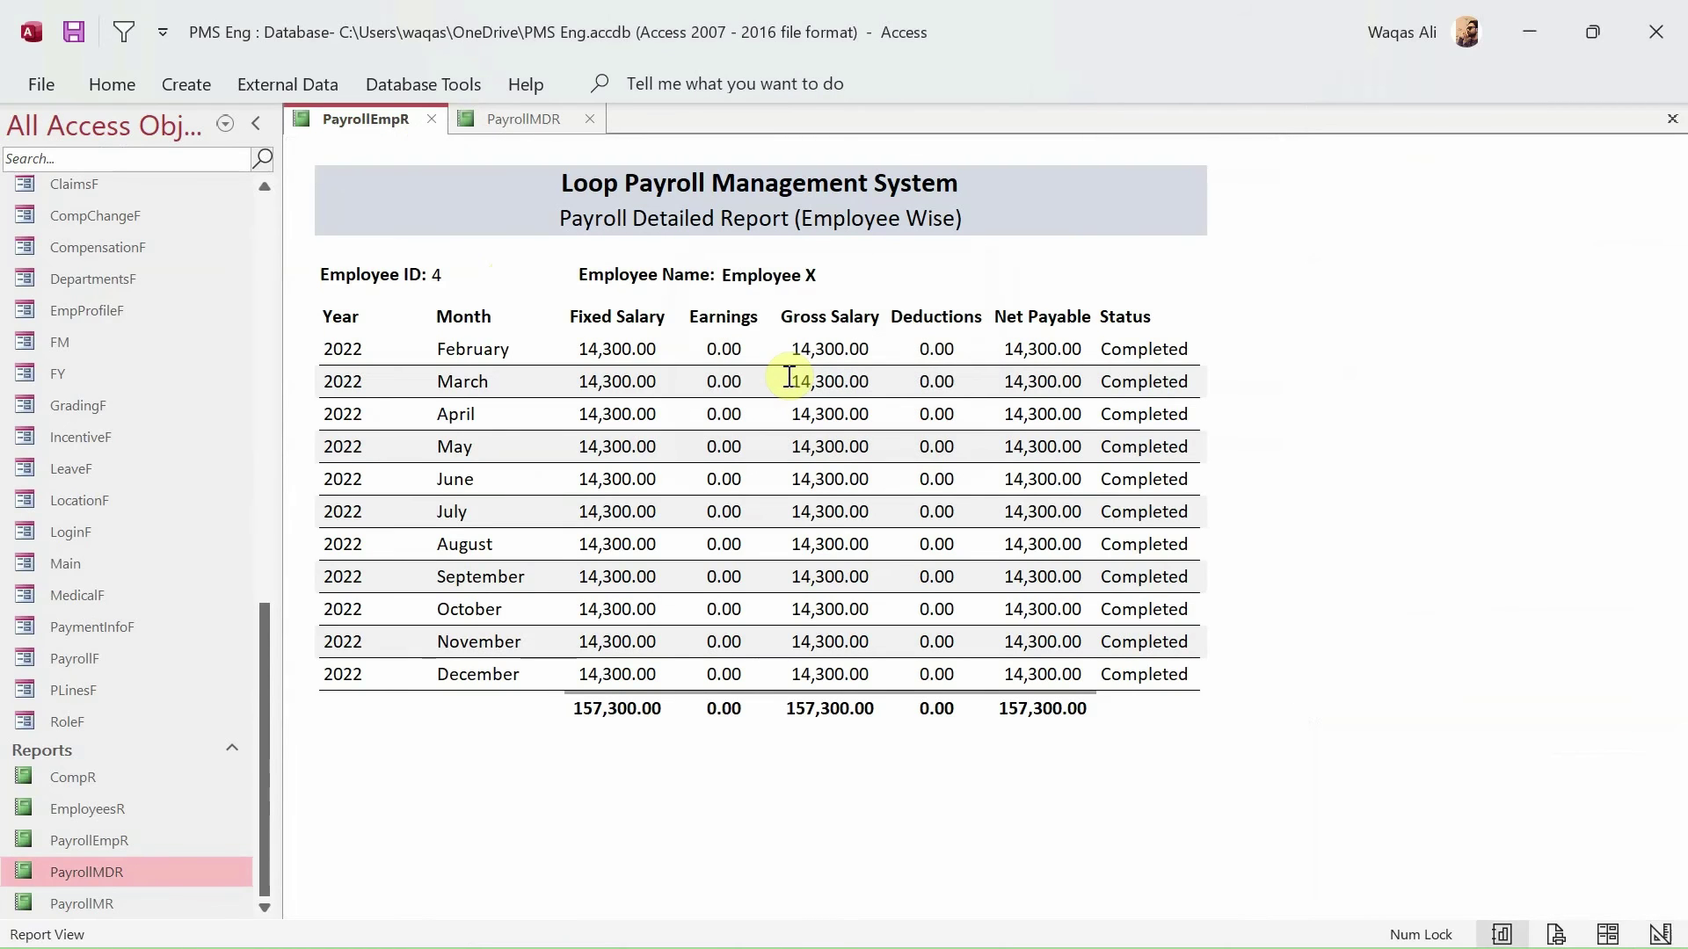
- Check the sorted month order: March, then August, ending with December
click(501, 381)
click(499, 544)
click(526, 674)
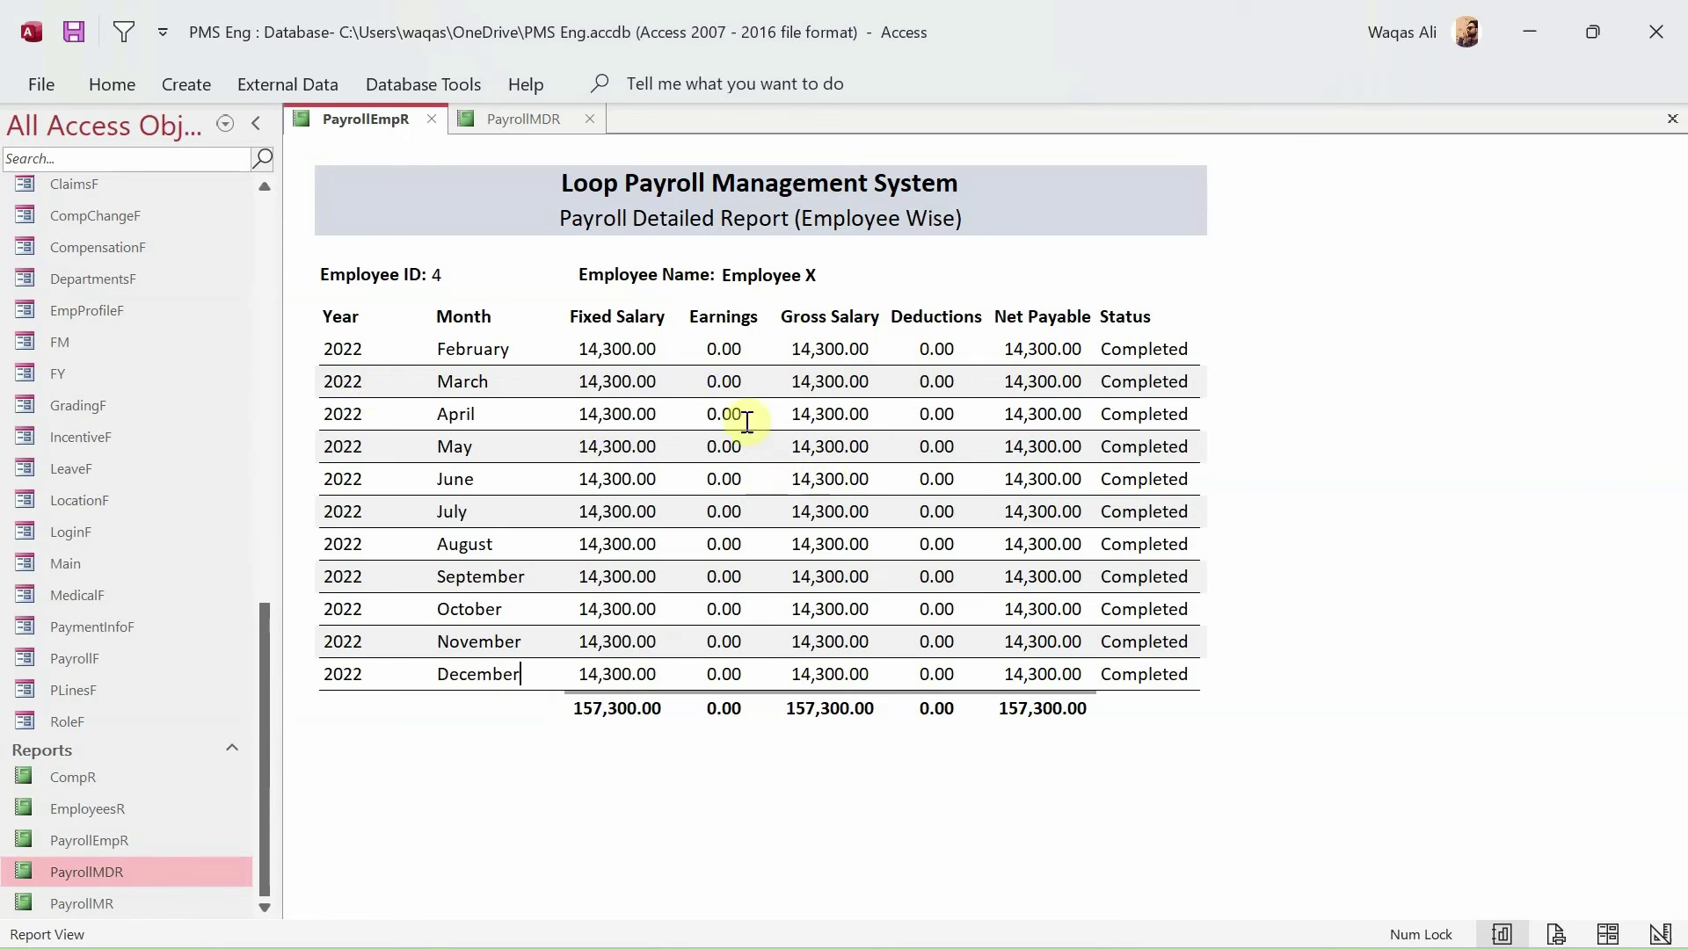
- Run the report for employee ID 5 from Design View
right_click(325, 112)
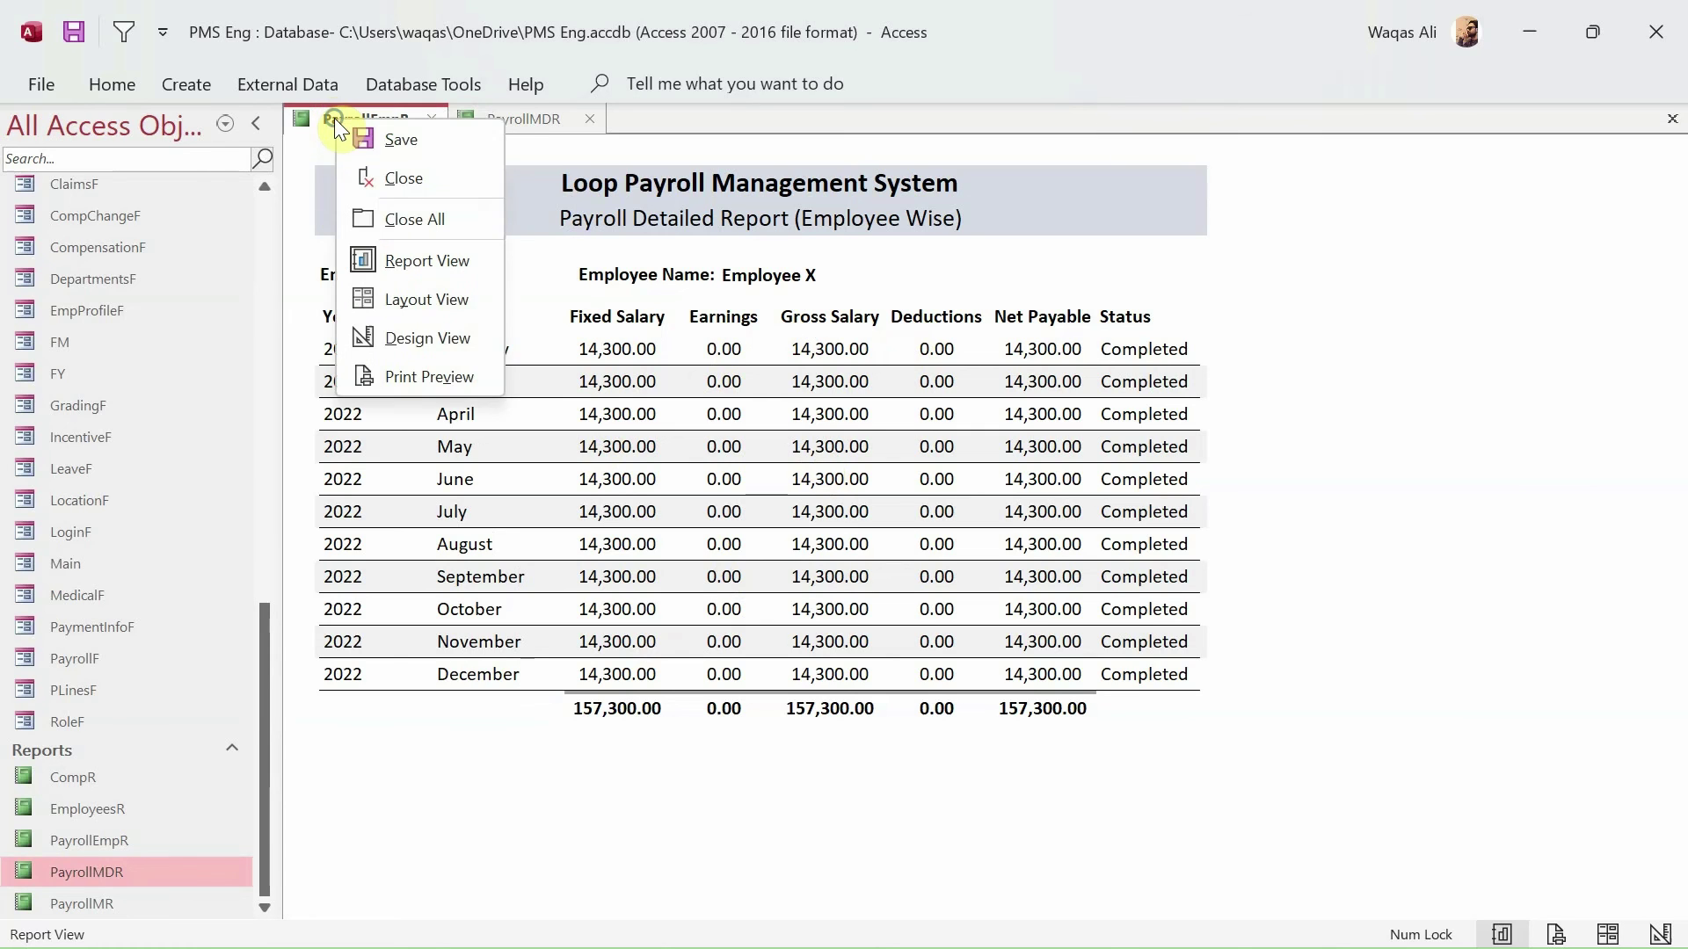
click(470, 328)
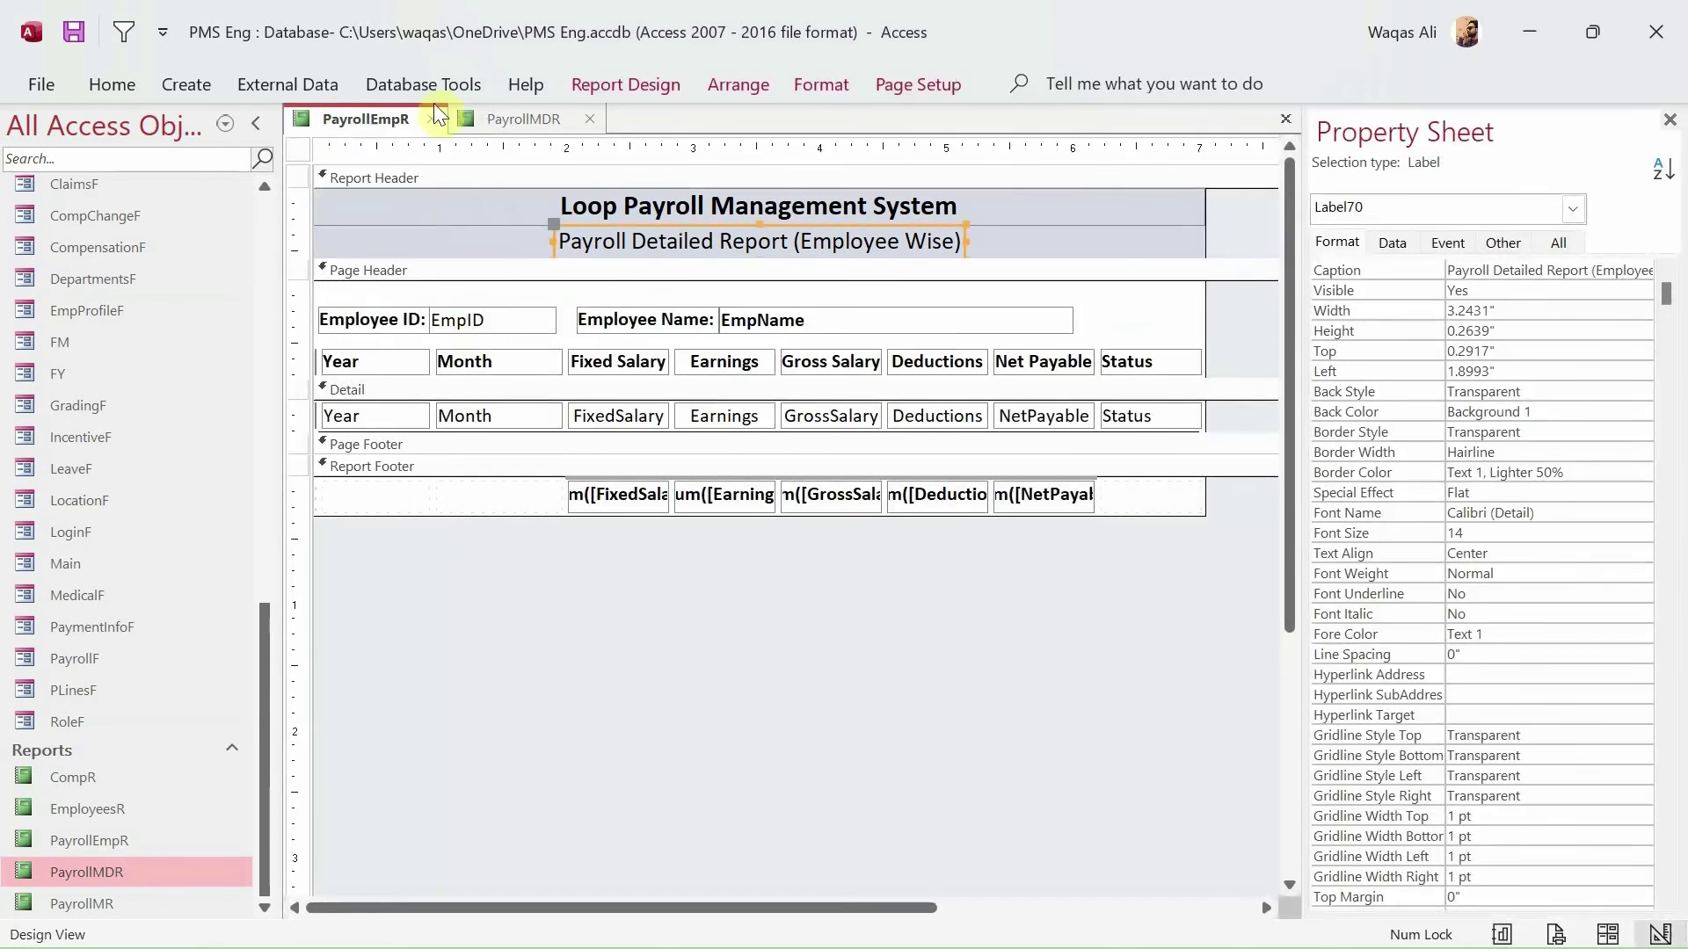
right_click(360, 114)
click(458, 260)
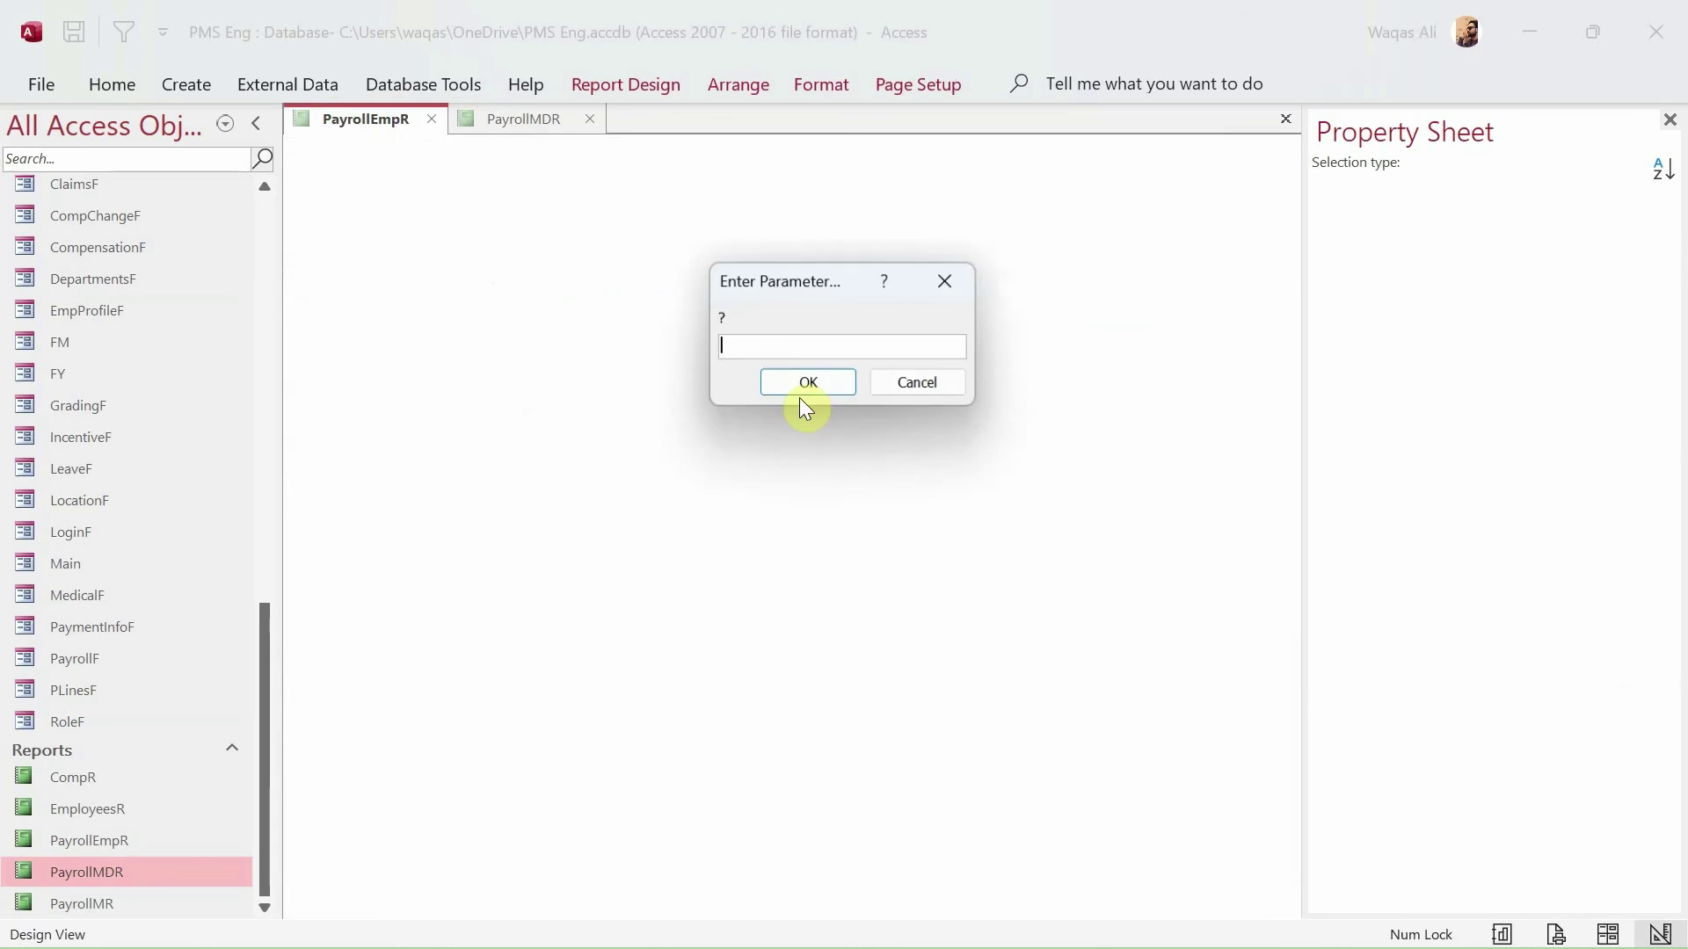
text(5)
click(836, 382)
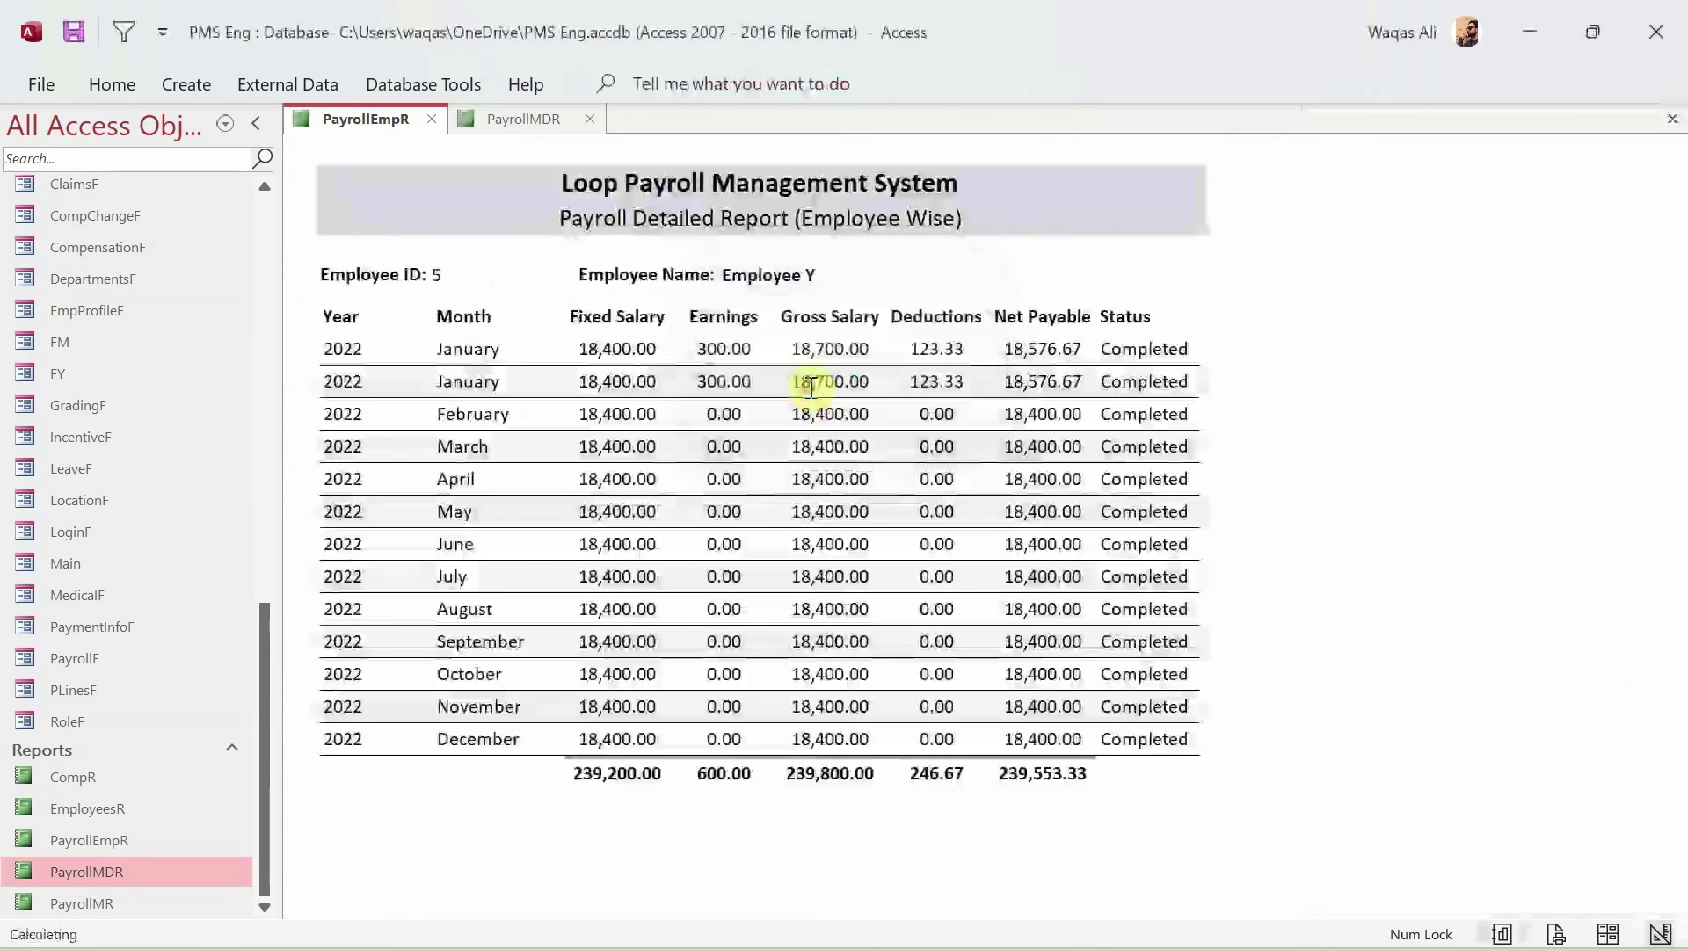
- Return to Design View, try Print Preview, and cancel the employee ID prompt
right_click(367, 127)
click(448, 335)
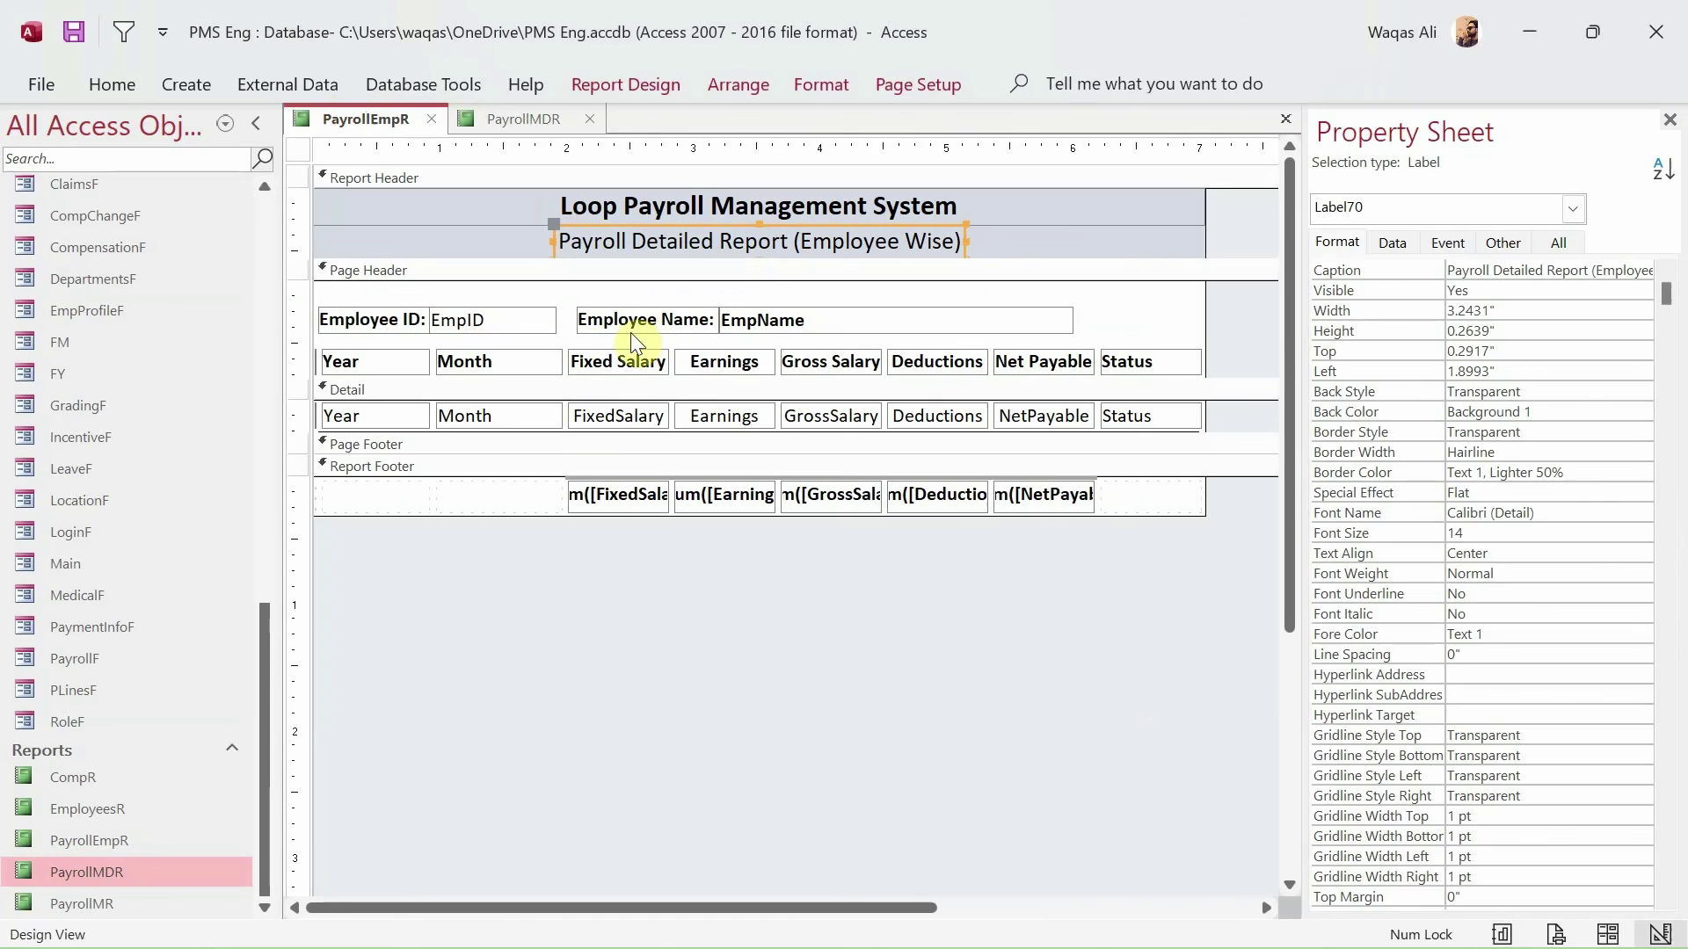
right_click(369, 123)
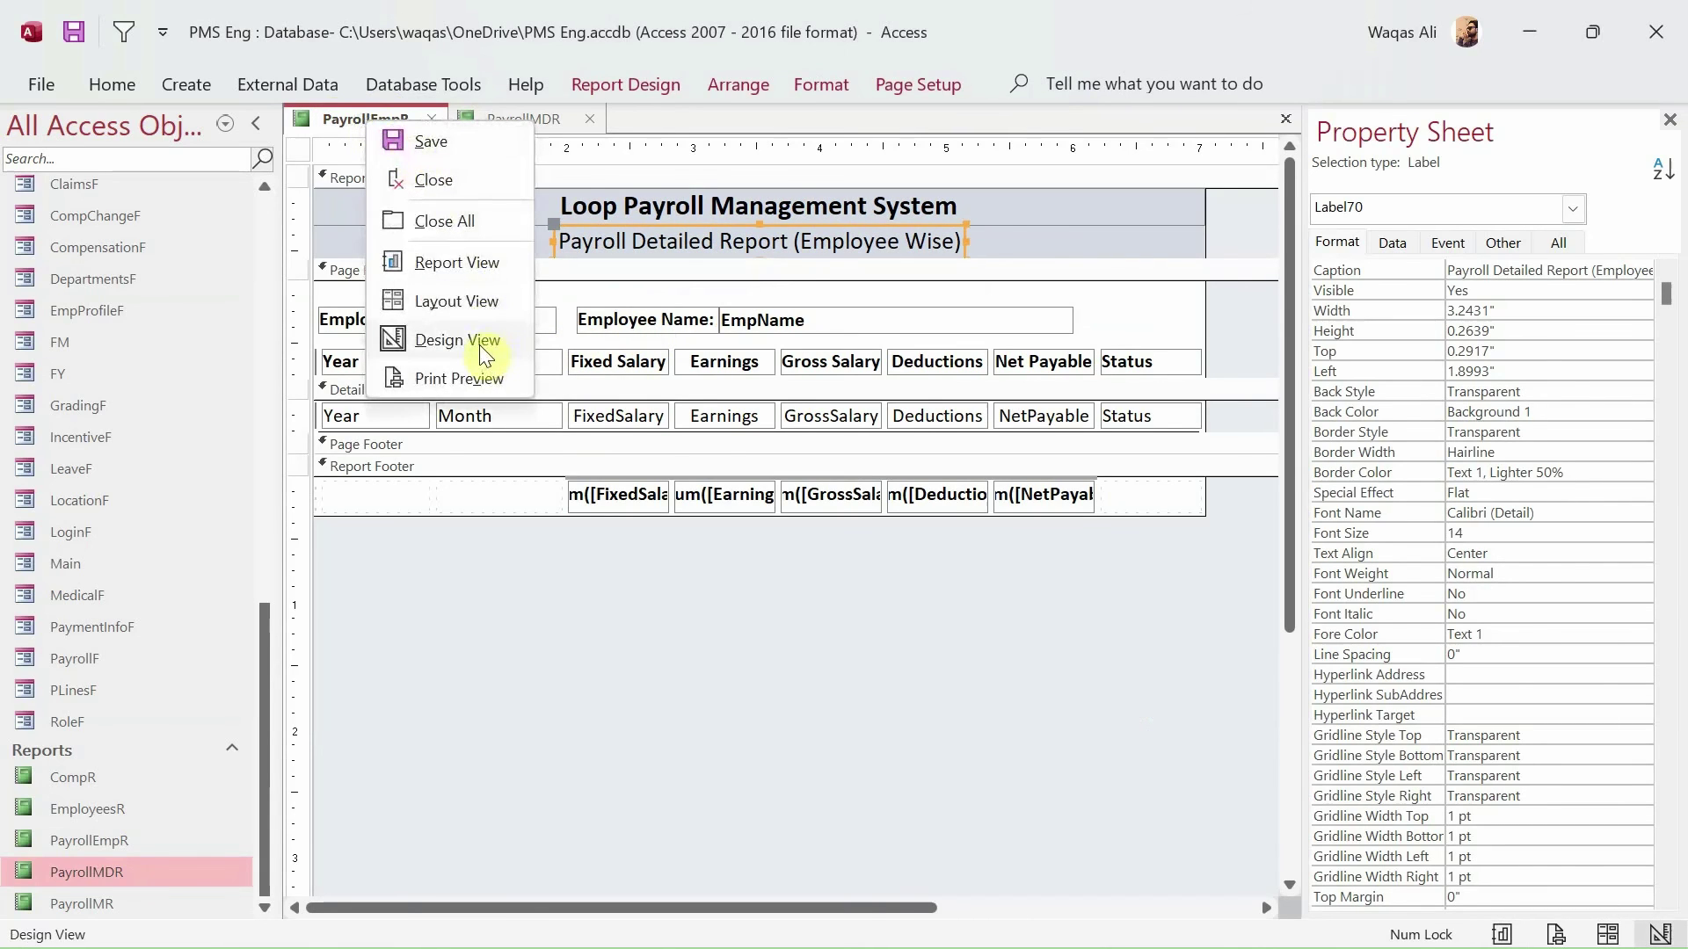
click(484, 378)
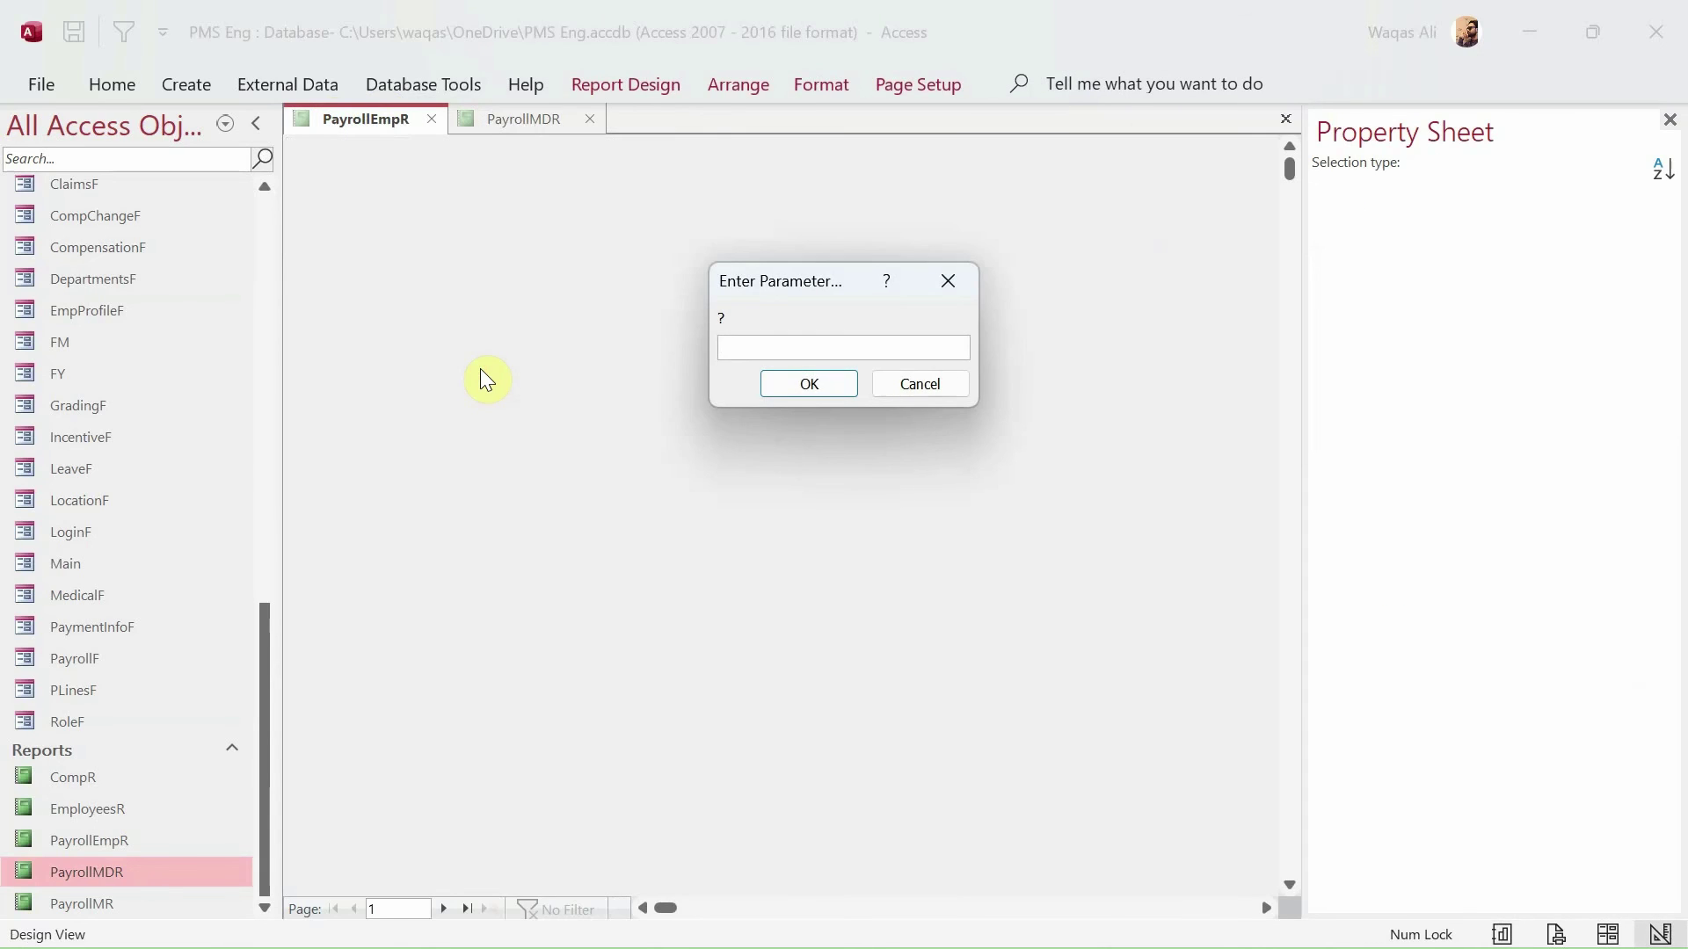
key(Escape)
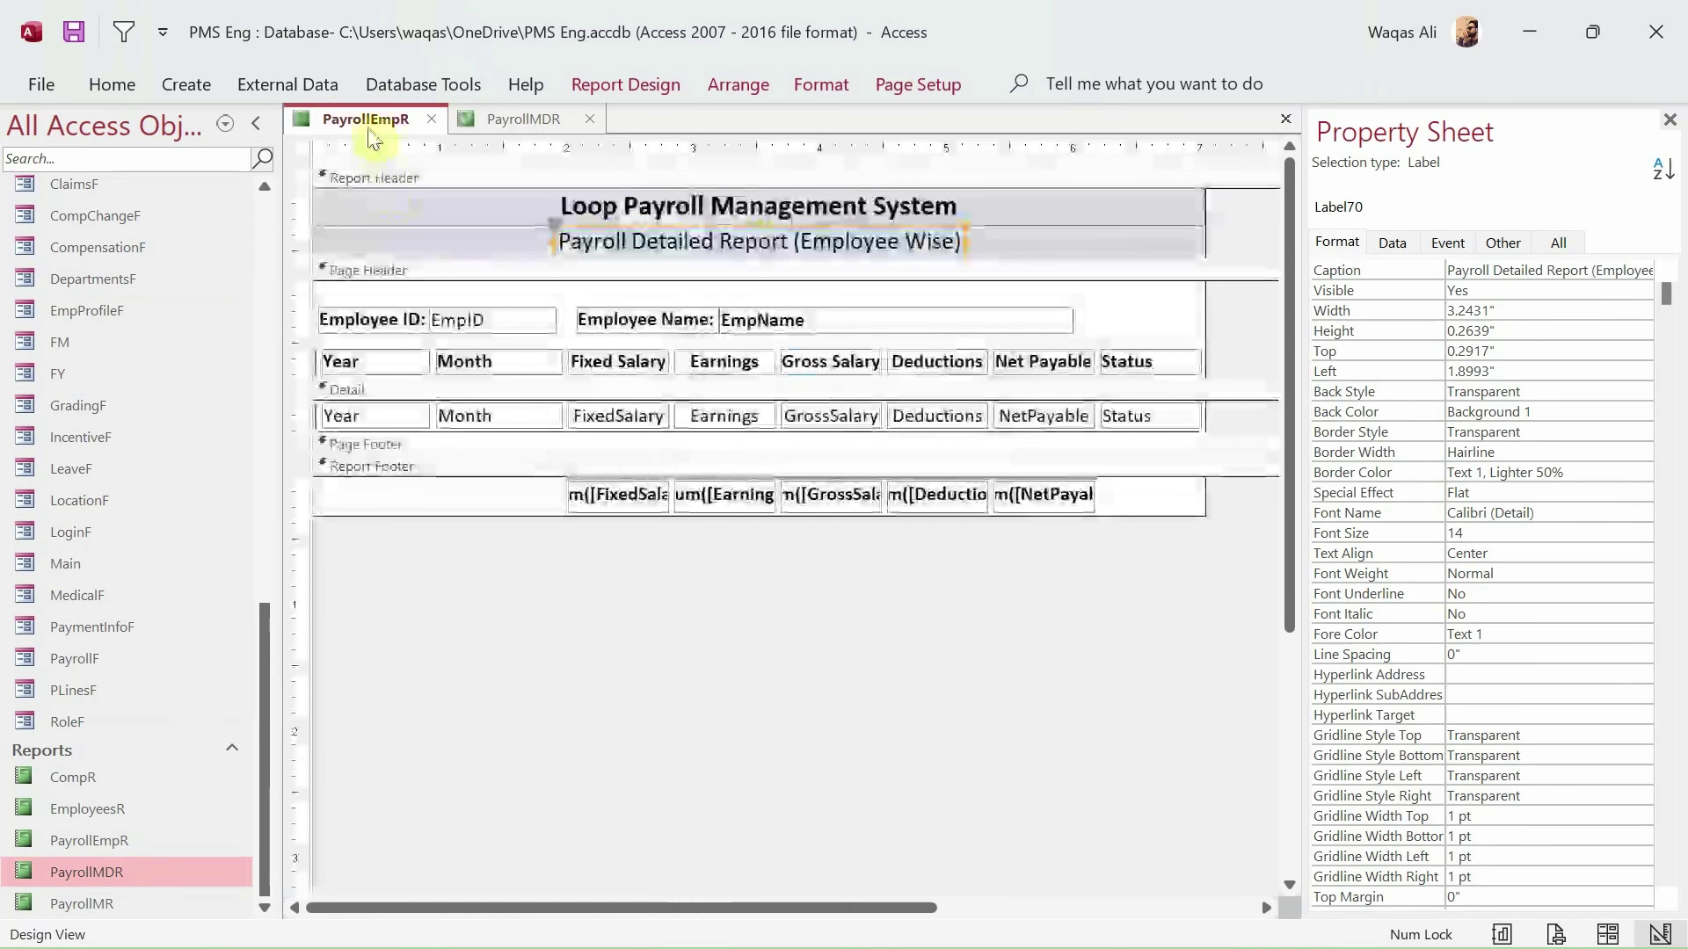
- Run the report in Report View for employee ID 4 again
right_click(369, 124)
click(435, 273)
text(4)
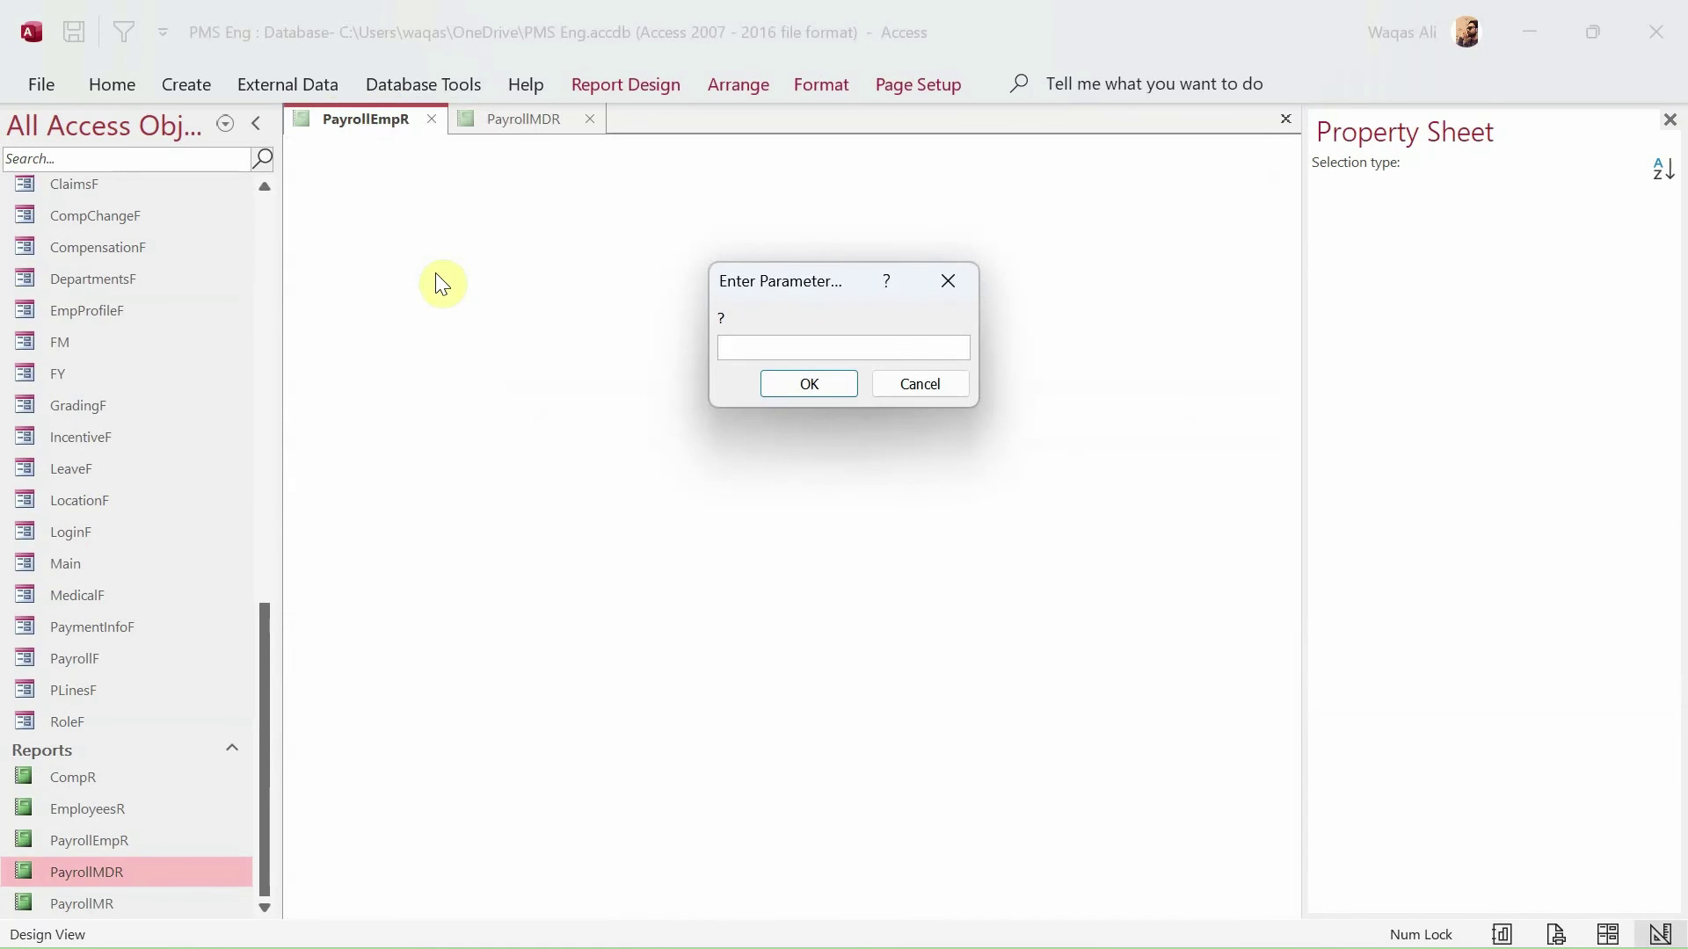
click(805, 380)
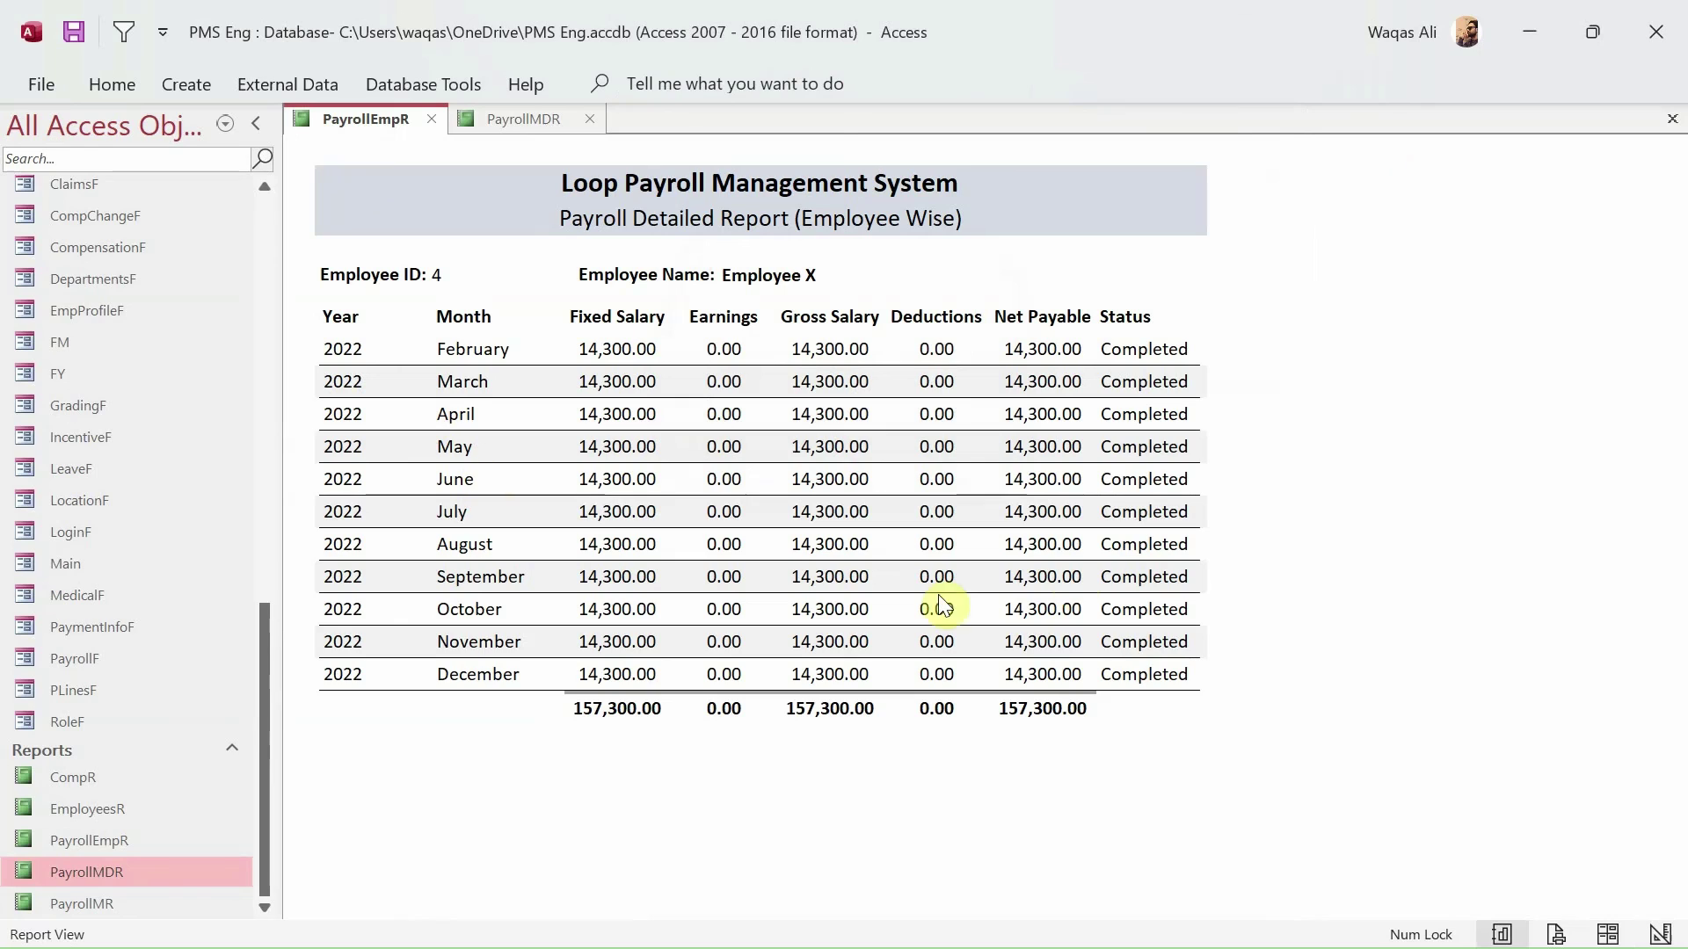